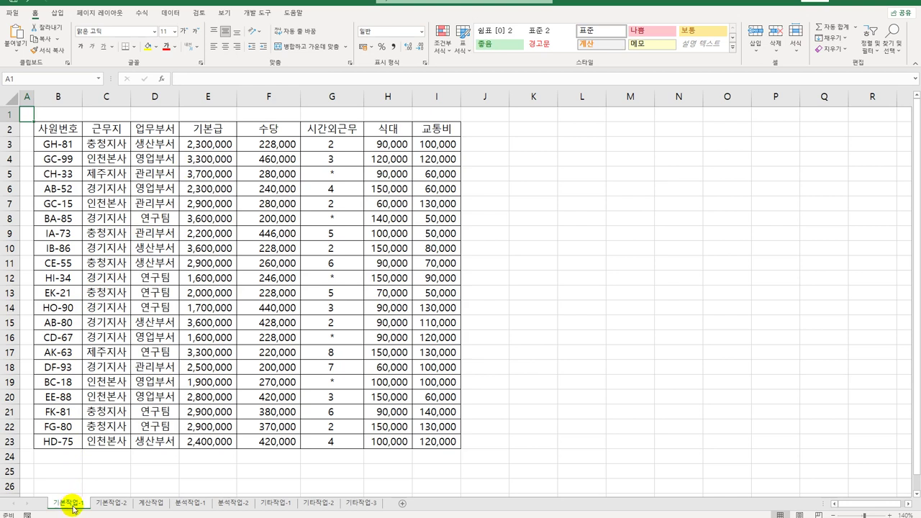
Step: Enter the criteria header 조건 in cell B26, below the employee table
left_click(67, 487)
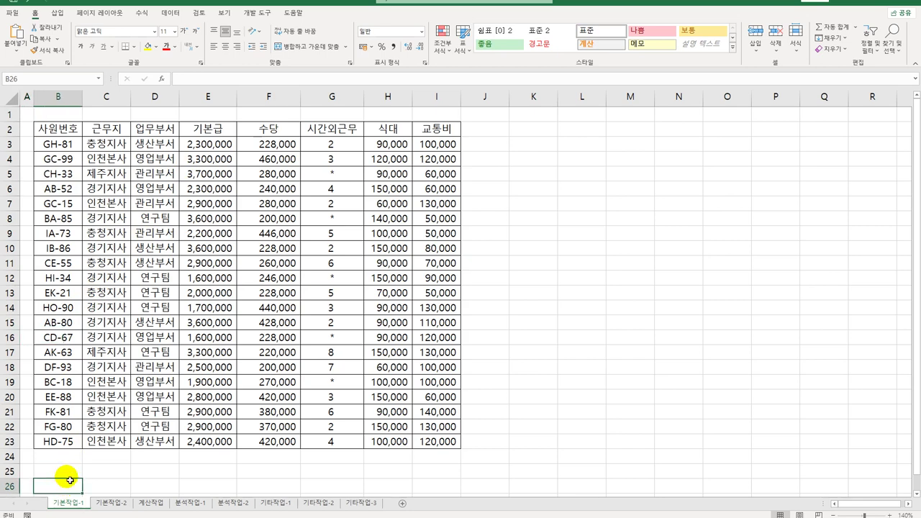
scroll(68, 471, "down", 3)
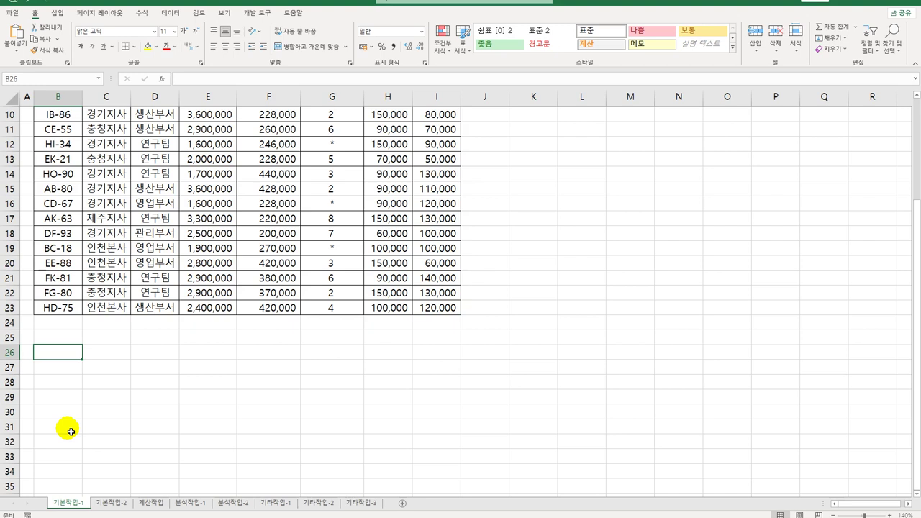
type("조건")
key("Return")
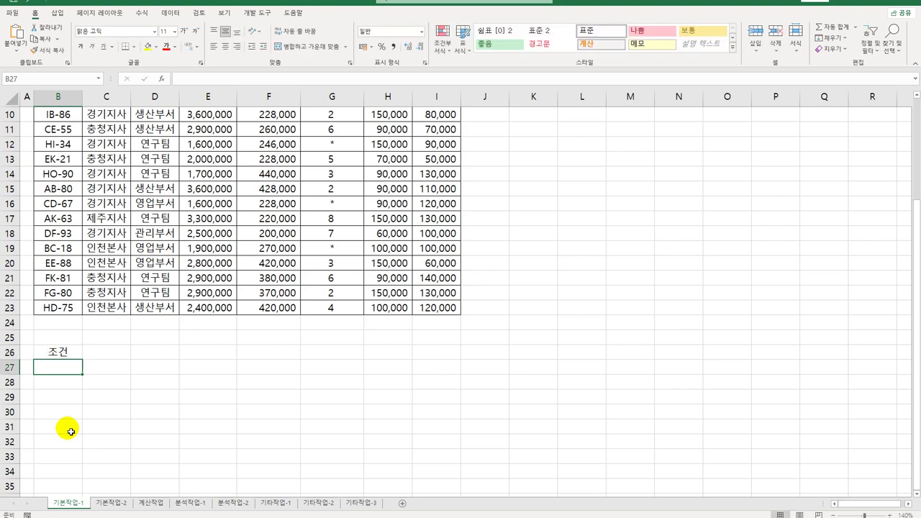
Step: Start an AND formula in B27 whose first condition is ISEVEN(RIGHT(B3,1)), testing the employee number's last digit
type("=")
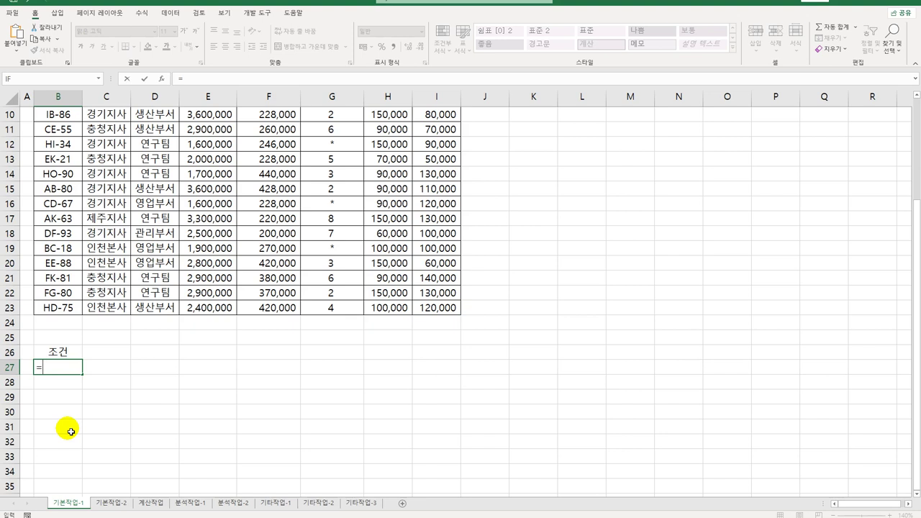
type("ㅠ")
key("BackSpace")
type("and(")
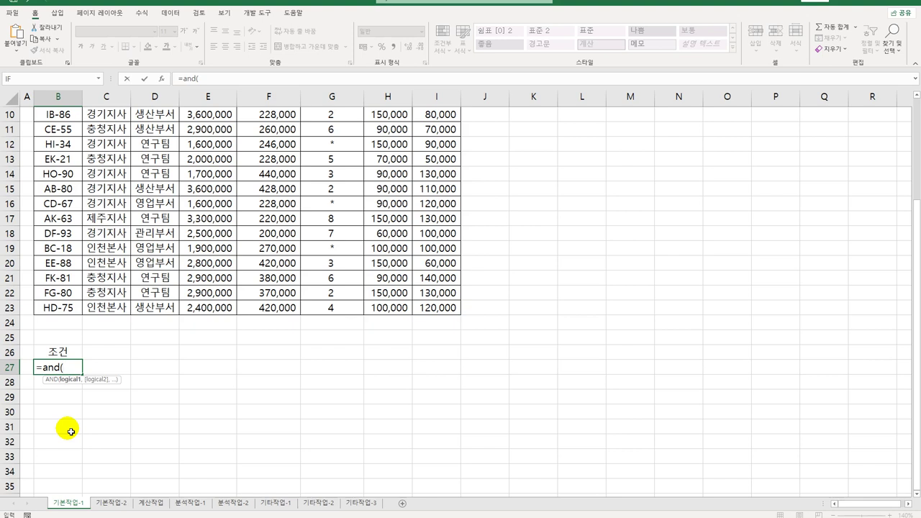
type("iseve")
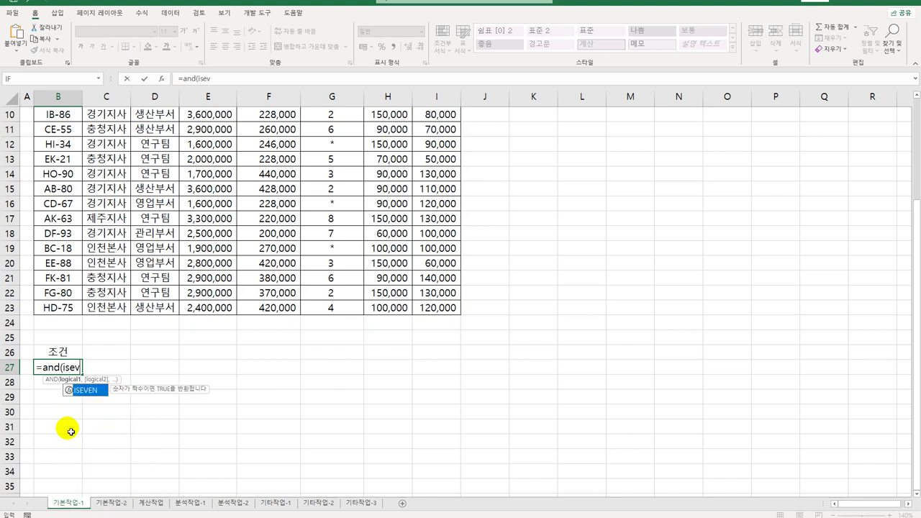
key("Tab")
type("right(")
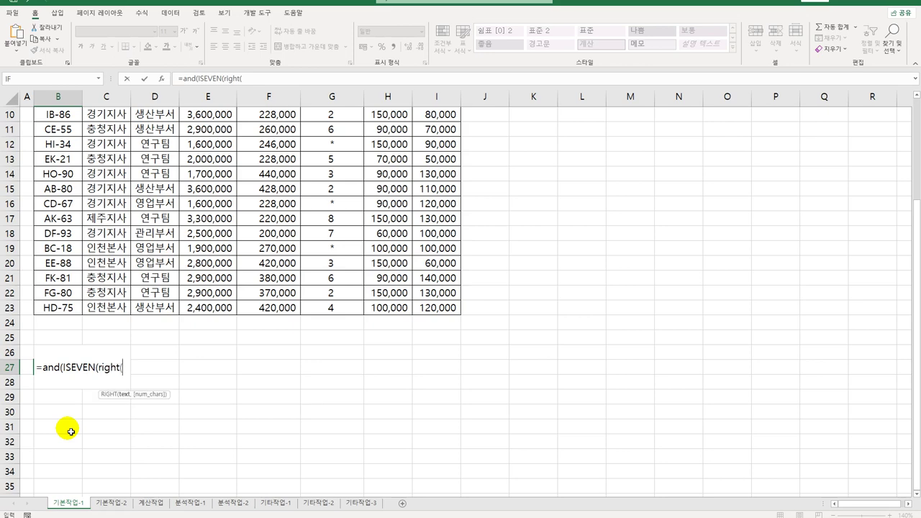
scroll(114, 293, "up", 3)
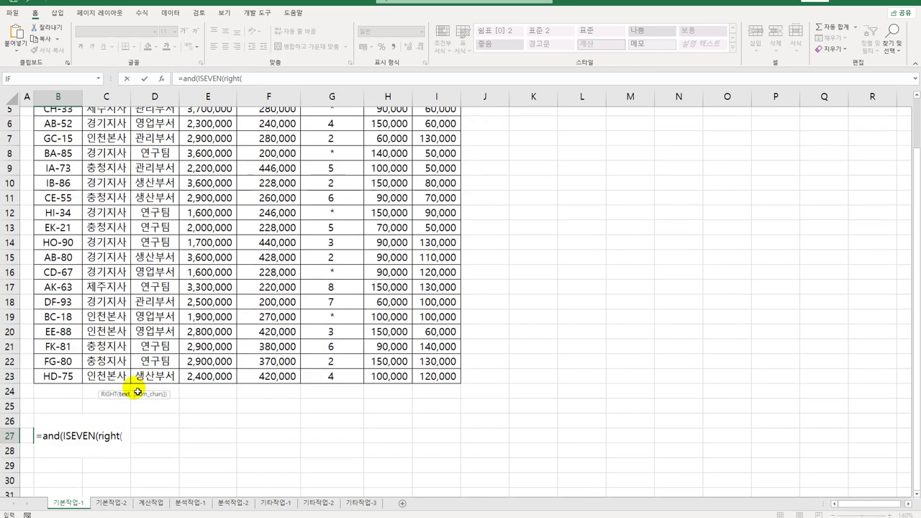
left_click(58, 144)
scroll(151, 281, "down", 3)
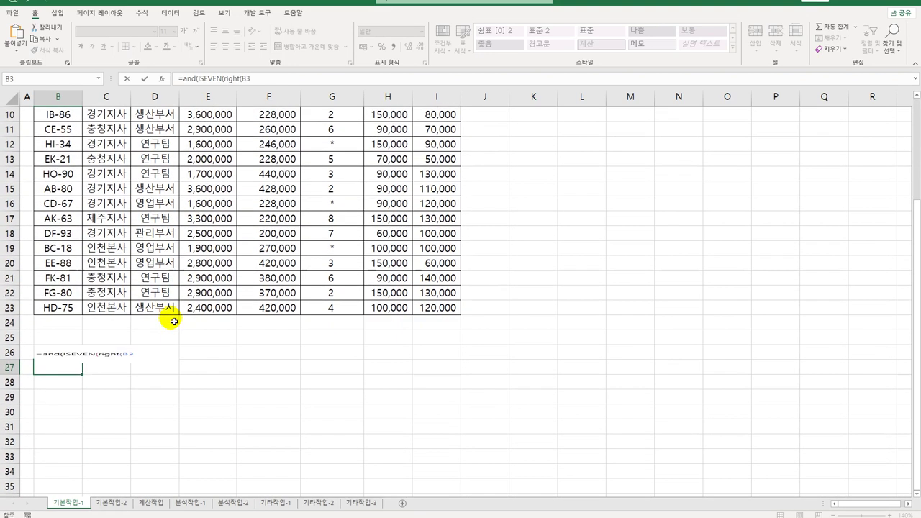
type(",")
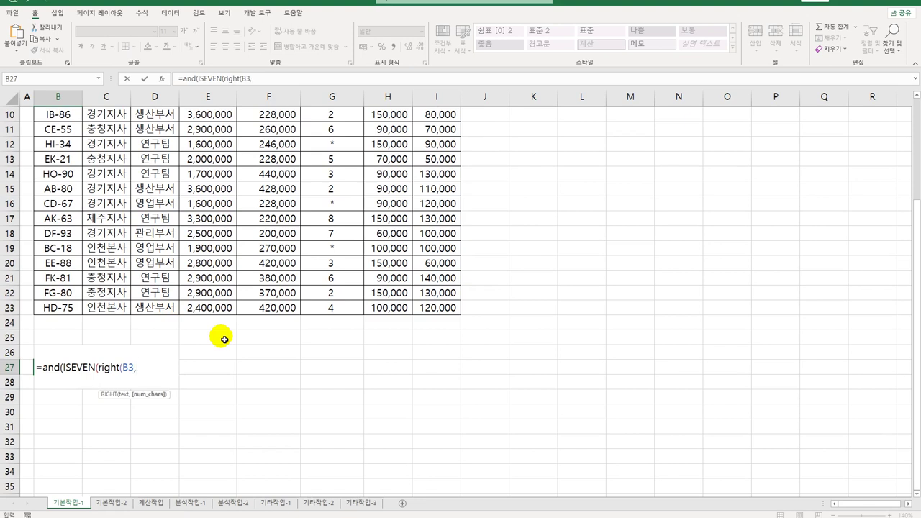
type("1)")
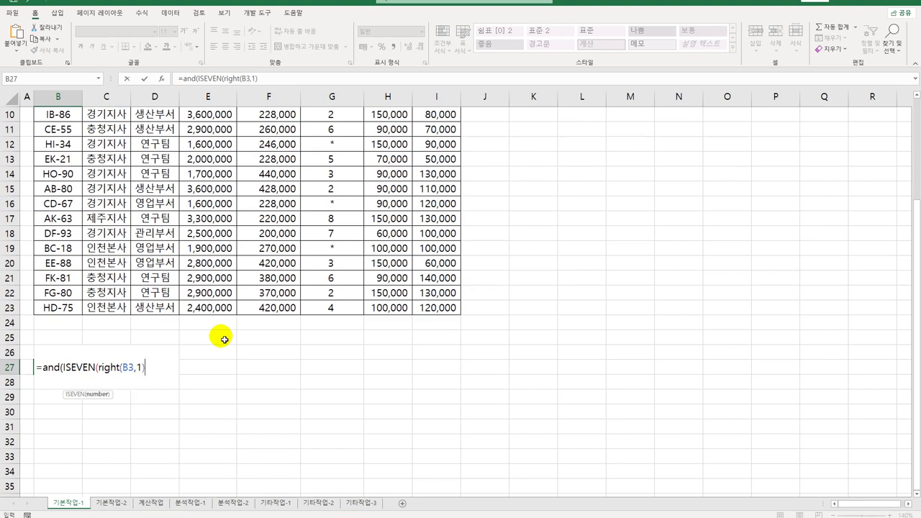
type("),")
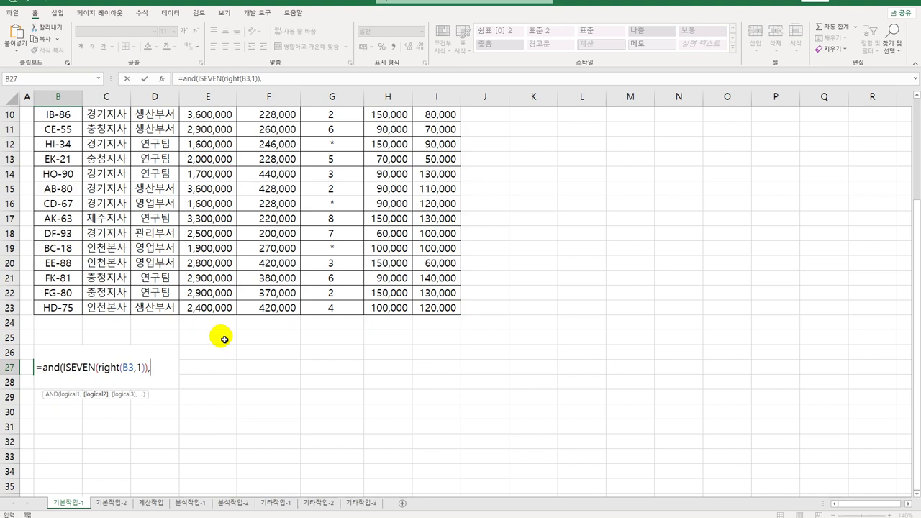
Step: Add an OR function as the formula's second condition, with D3="영업부서" as its first test
type("or(")
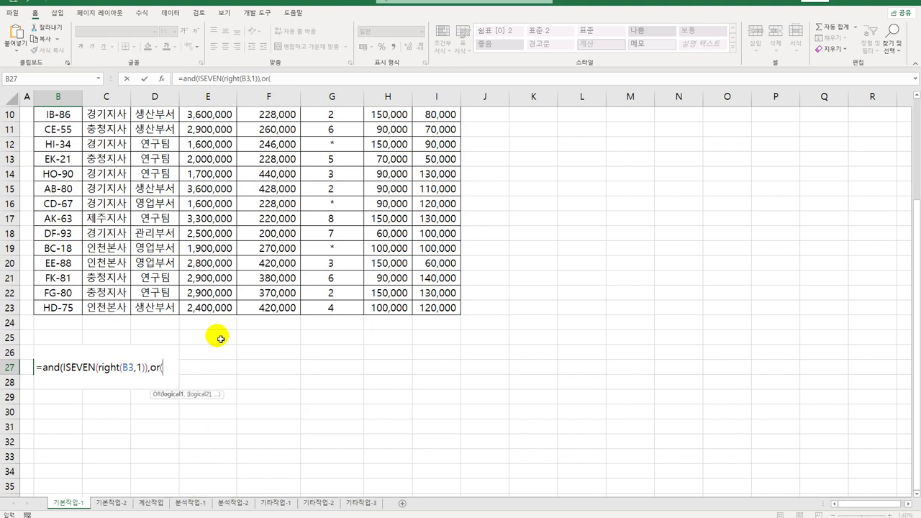
scroll(217, 337, "up", 3)
left_click(165, 146)
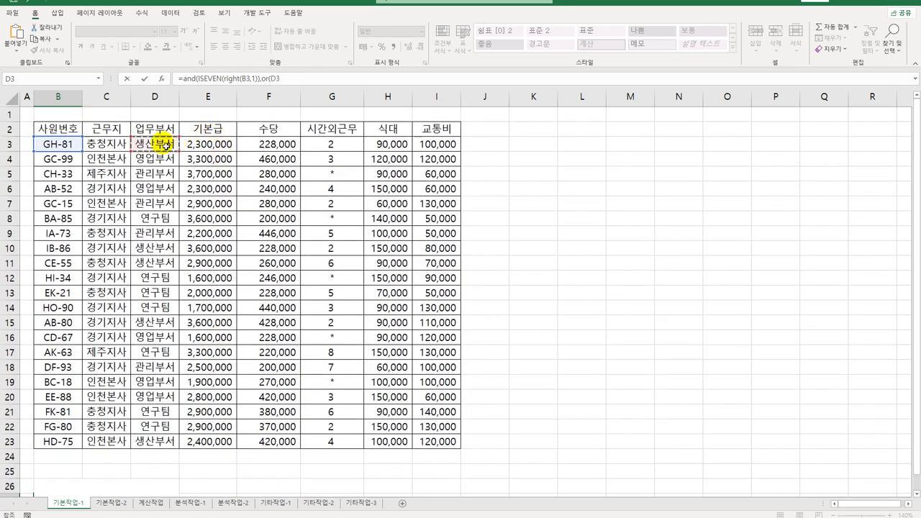
scroll(167, 151, "down", 6)
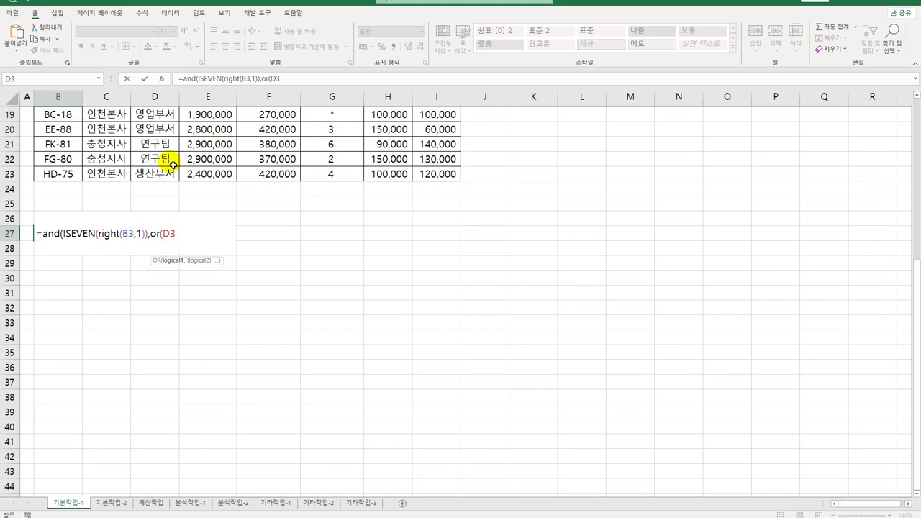
type("=\"연구")
key("BackSpace")
key("BackSpace")
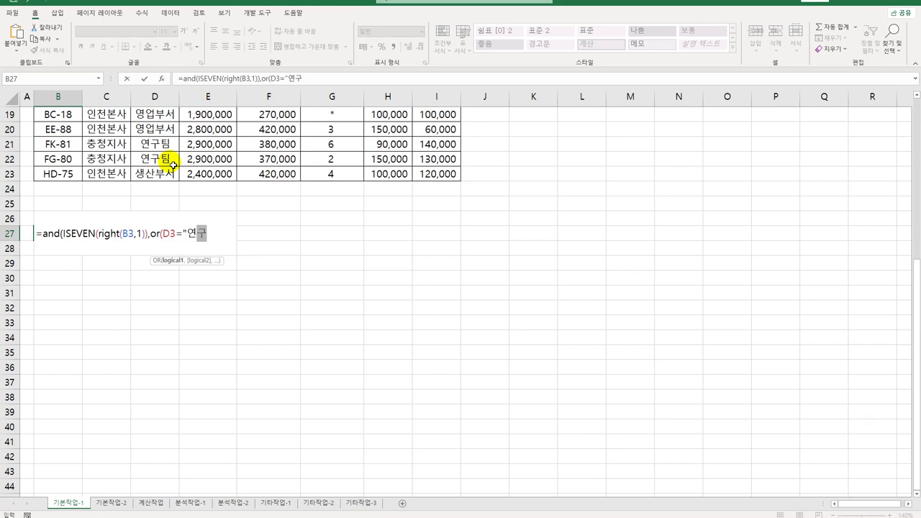
key("BackSpace")
type("영업부서\",")
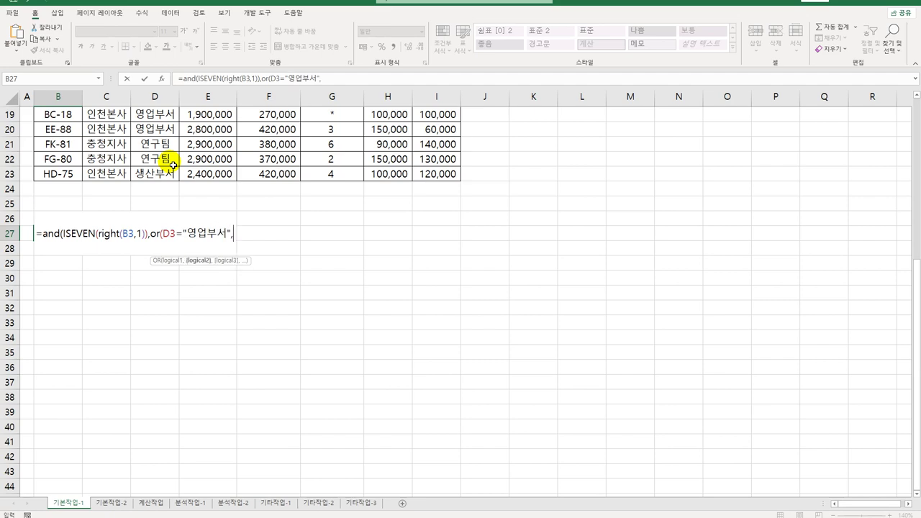
Step: Add D3="연구팀" as the second OR test, then close and enter the B27 formula
scroll(159, 164, "up", 2)
scroll(157, 155, "up", 4)
left_click(154, 144)
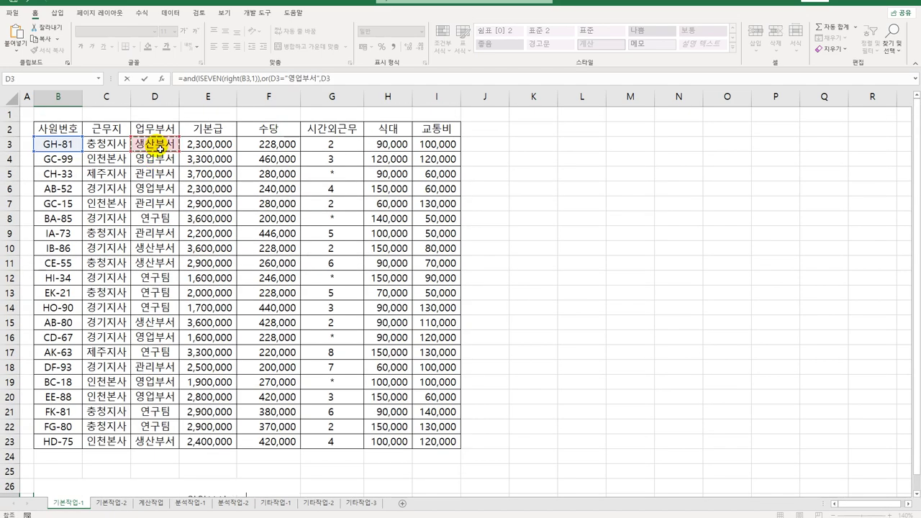
scroll(154, 147, "down", 9)
scroll(157, 148, "up", 3)
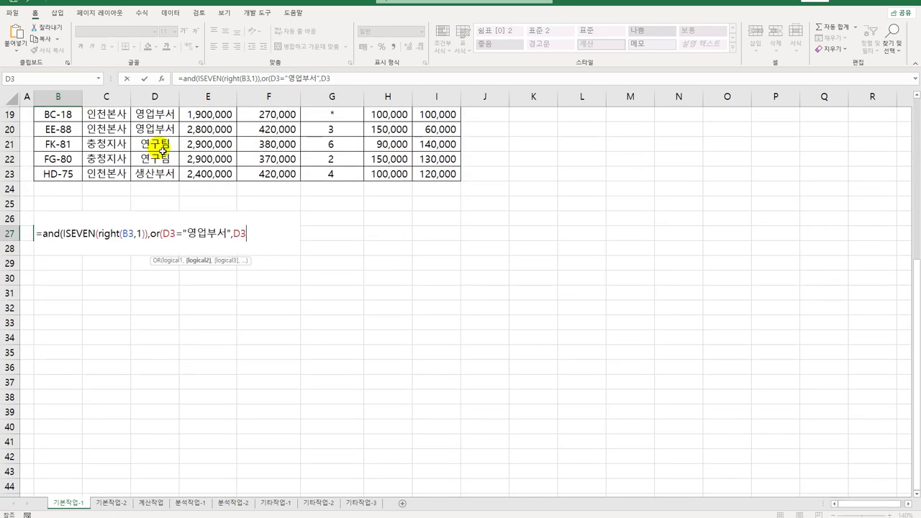
type("=\"연구팀\"")
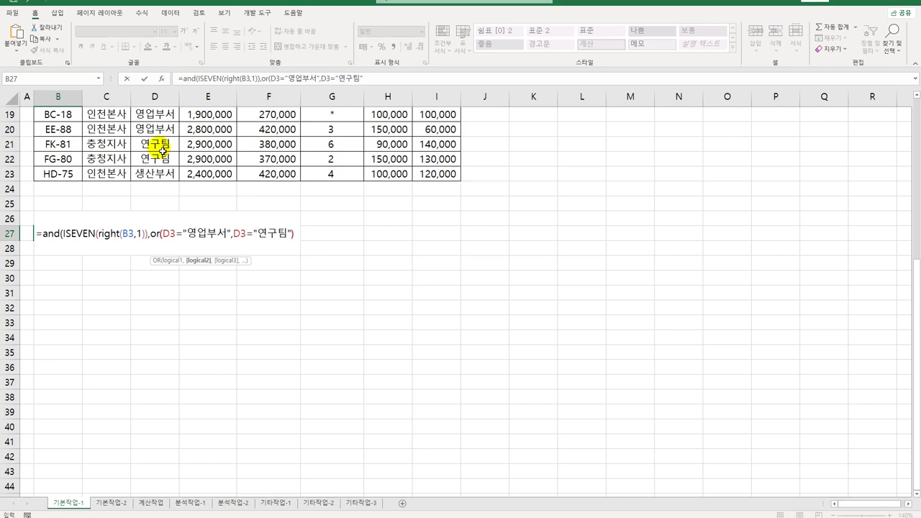
type("))")
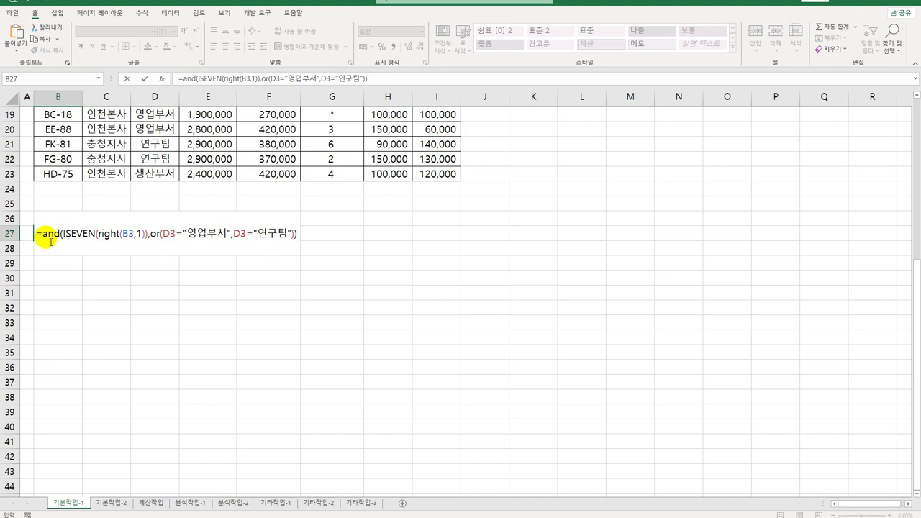
key("Return")
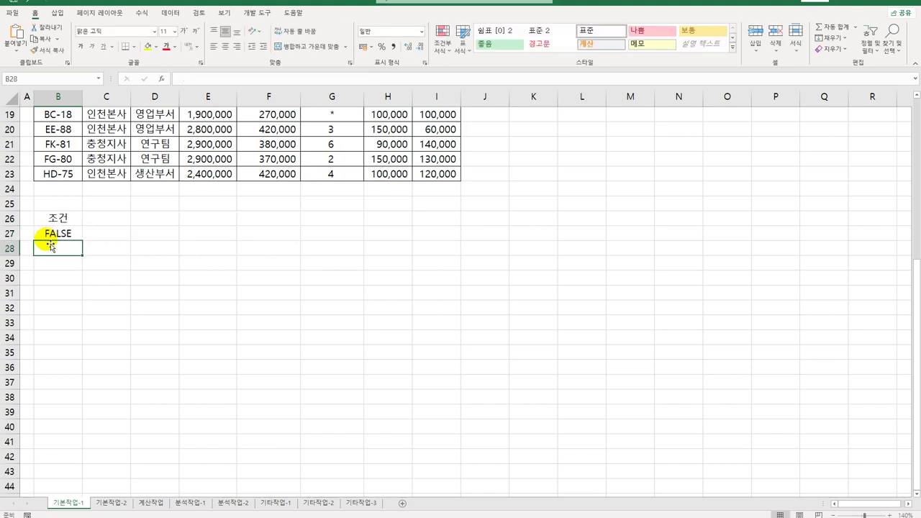
Step: Start an advanced filter on the list B2:I23 with B26:B27 as the criteria range
left_click(65, 283)
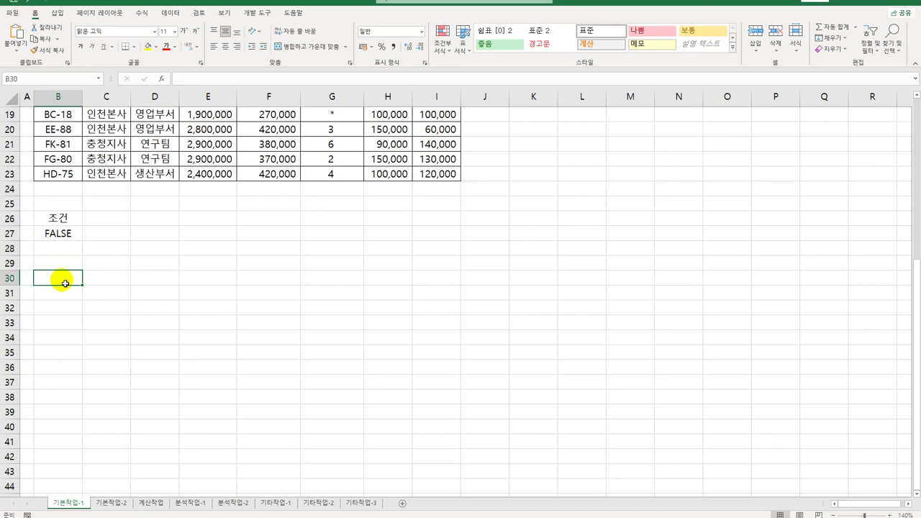
scroll(189, 255, "up", 6)
left_click(155, 189)
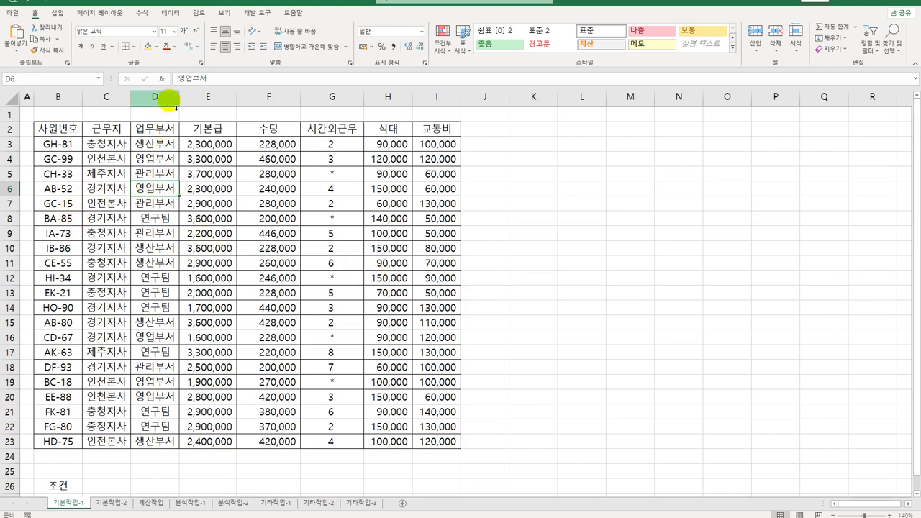
left_click(170, 12)
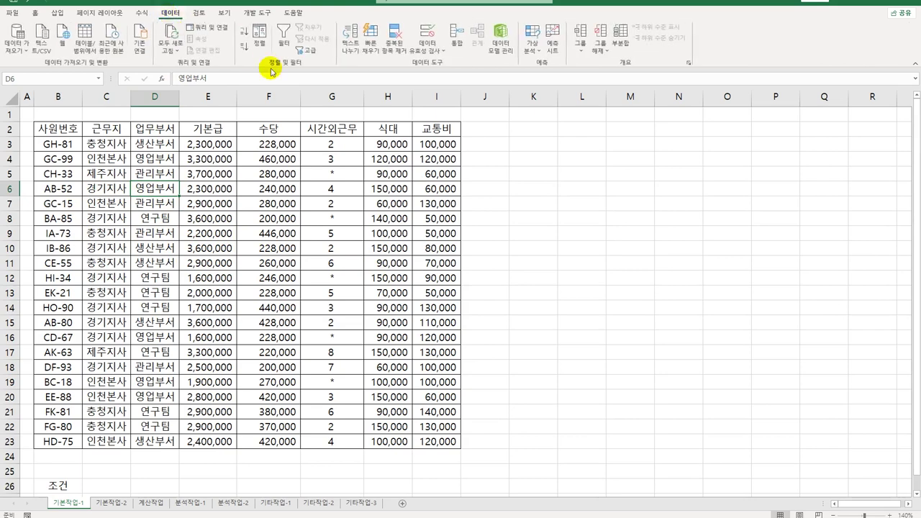
left_click(306, 51)
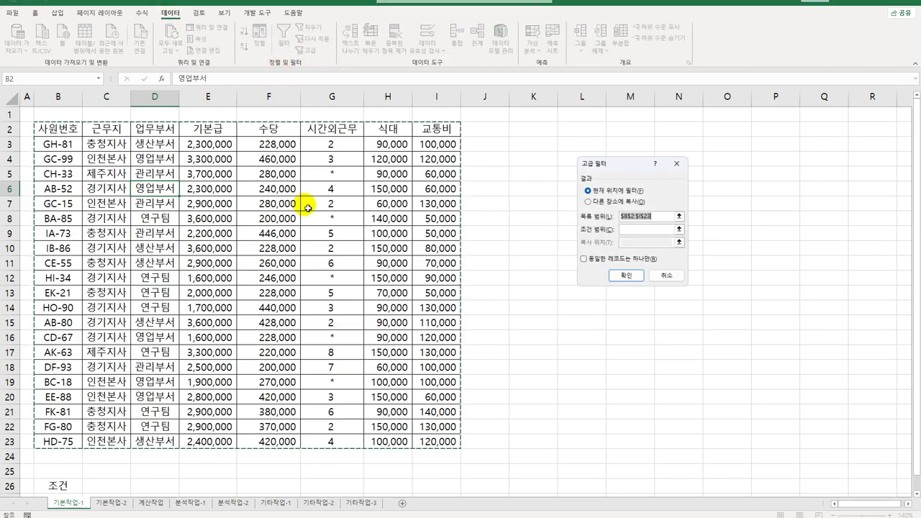
left_click(643, 229)
scroll(281, 364, "down", 3)
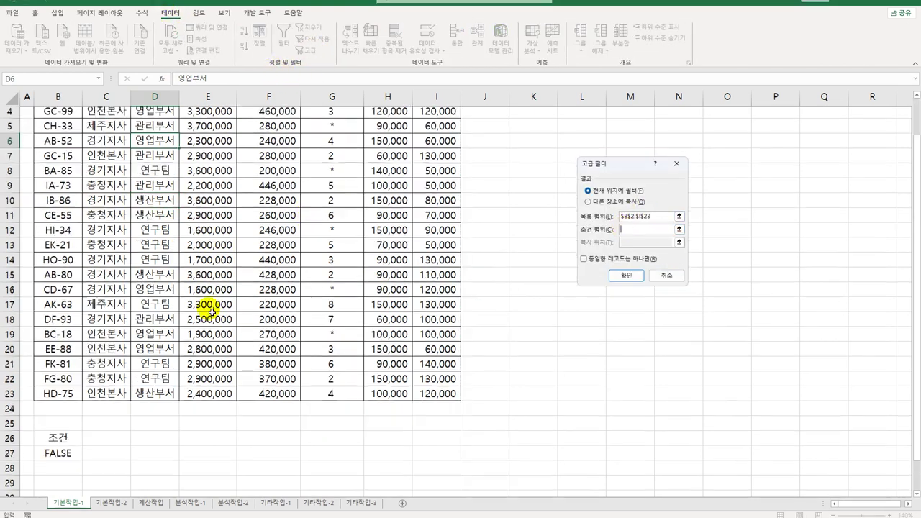
left_click_drag(55, 349, 56, 369)
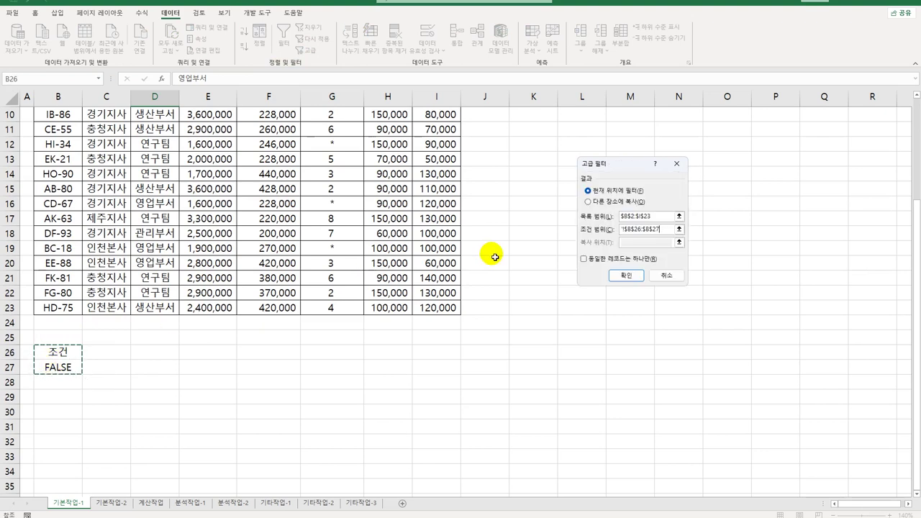
Step: Set the advanced filter to copy its results to another location starting at B30, and run it
left_click(602, 204)
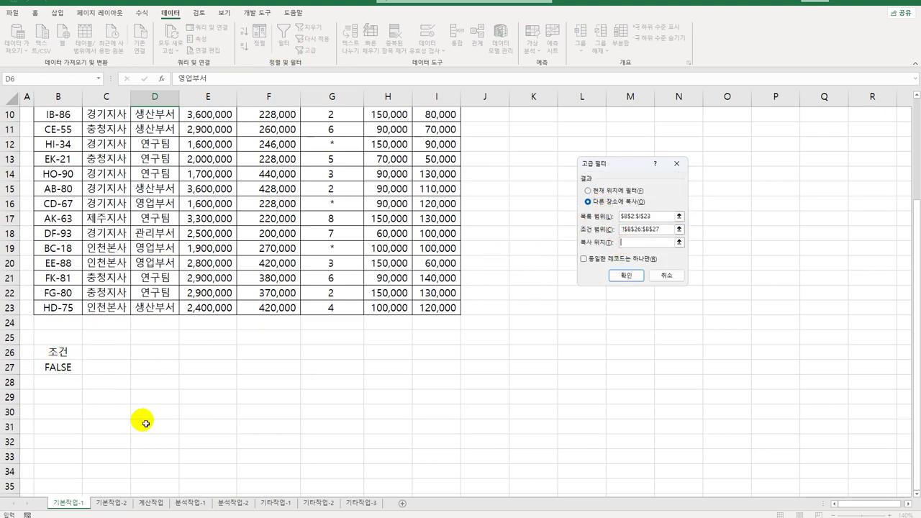
left_click(46, 418)
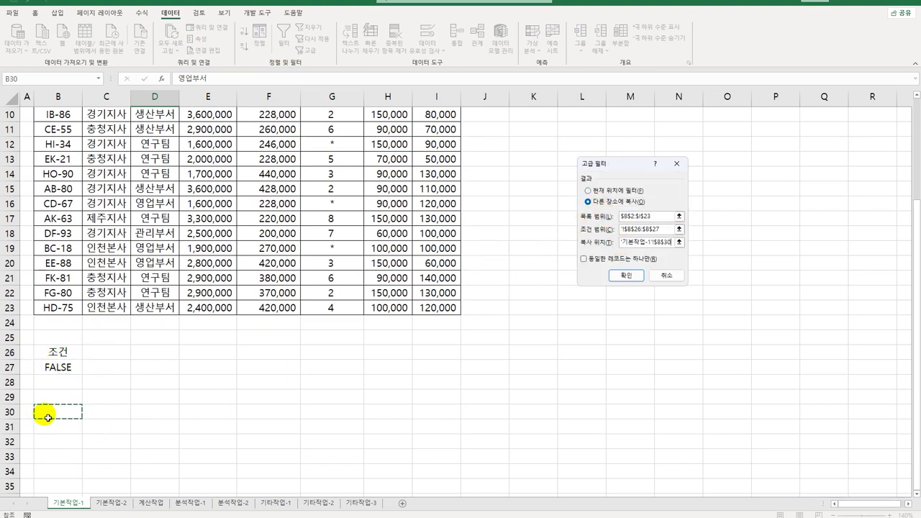
left_click(629, 275)
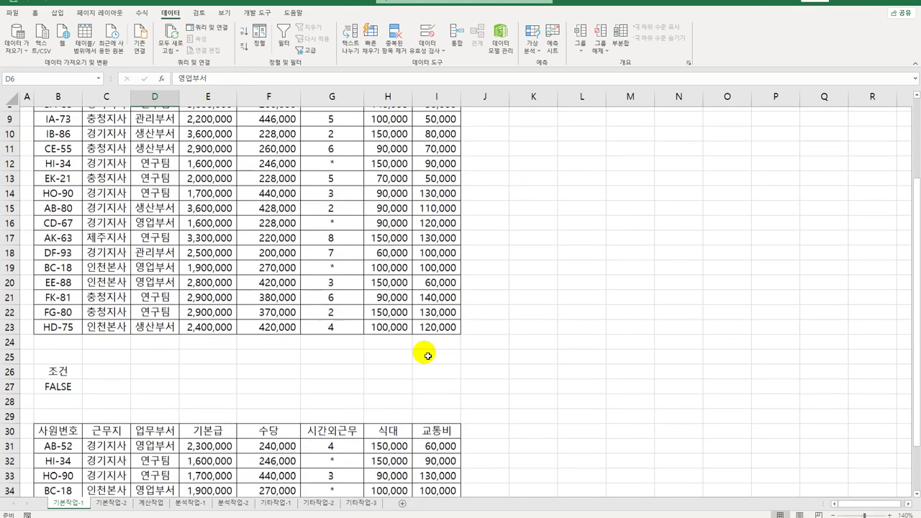
scroll(422, 339, "down", 2)
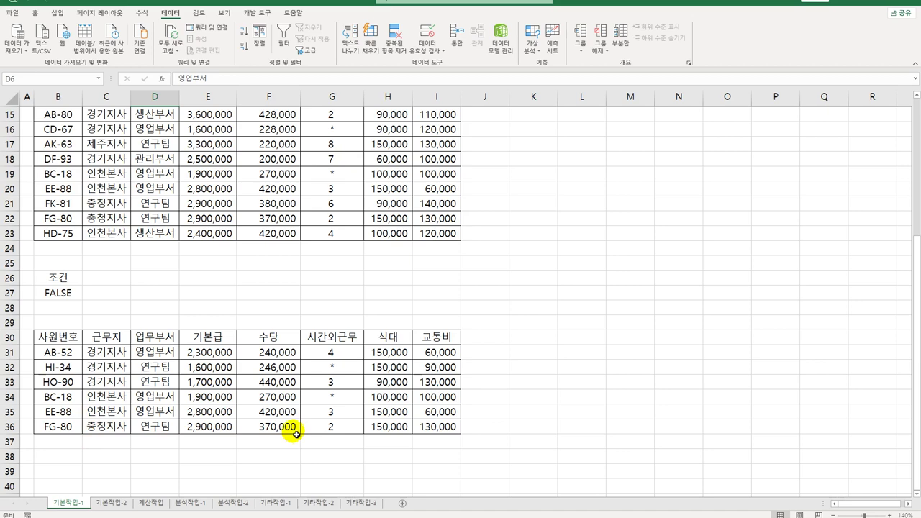
Step: Start a formula-based conditional formatting rule for B3:I23, opening its formula with =or(rank.eq(
scroll(296, 430, "up", 5)
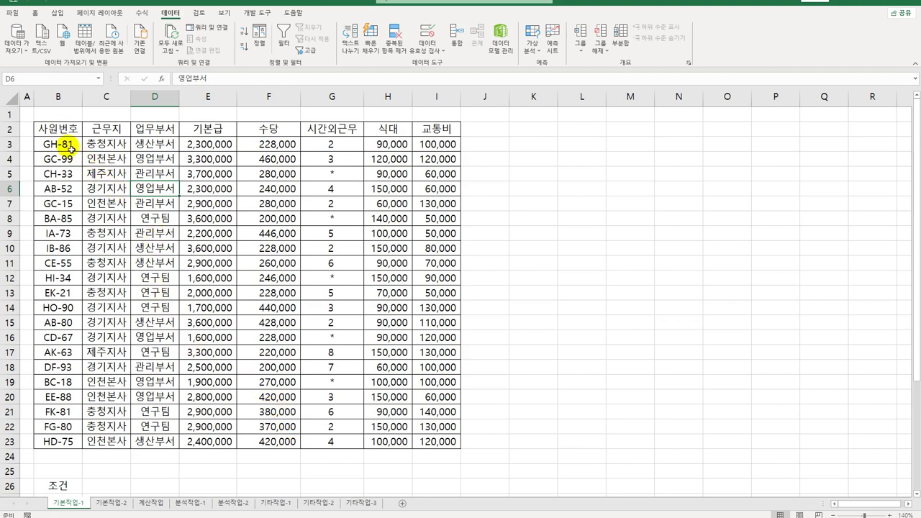
left_click_drag(67, 127, 421, 139)
left_click_drag(72, 144, 434, 441)
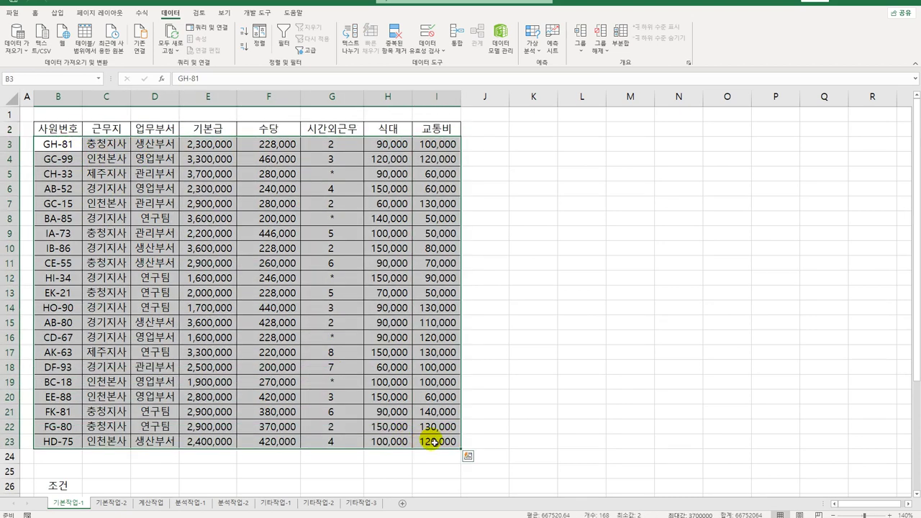
left_click(34, 13)
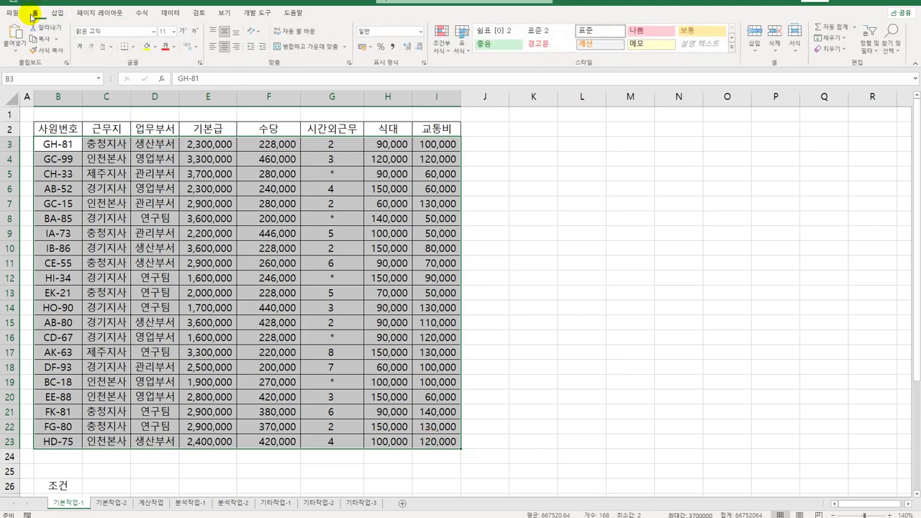
left_click(443, 41)
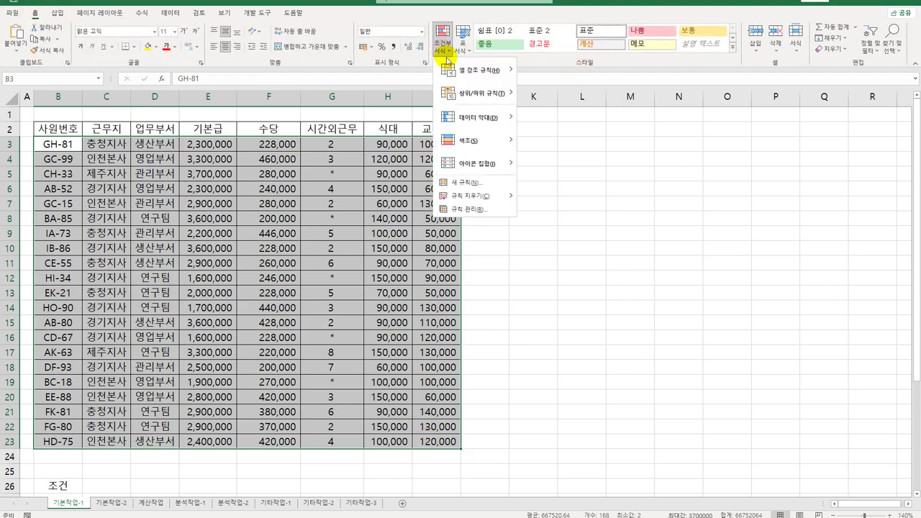
left_click(466, 188)
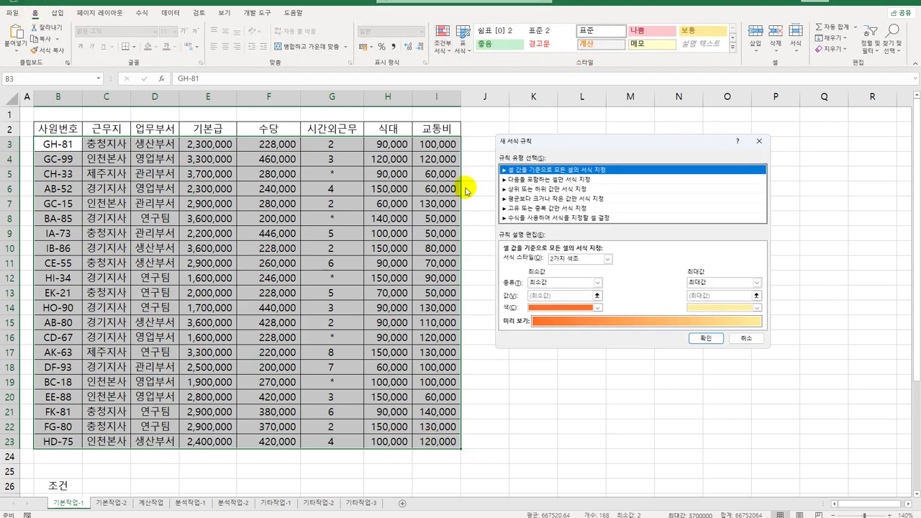
left_click(524, 219)
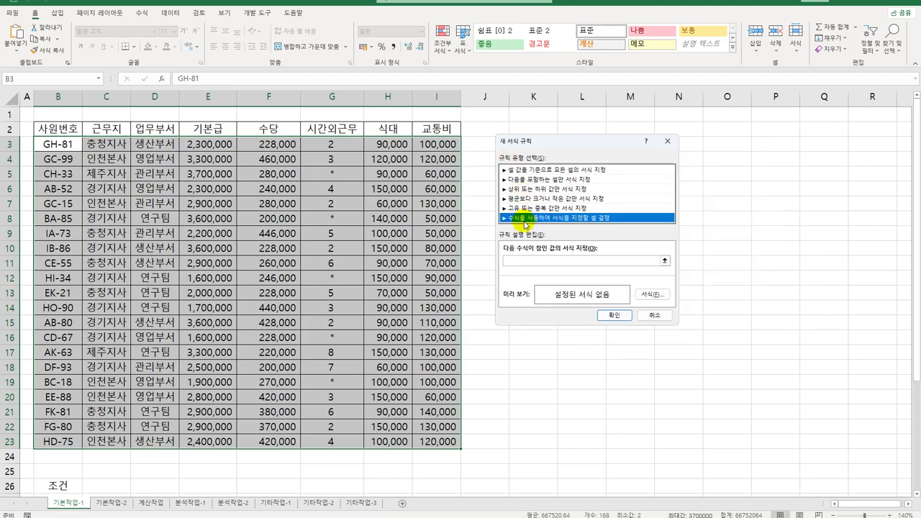
left_click(552, 261)
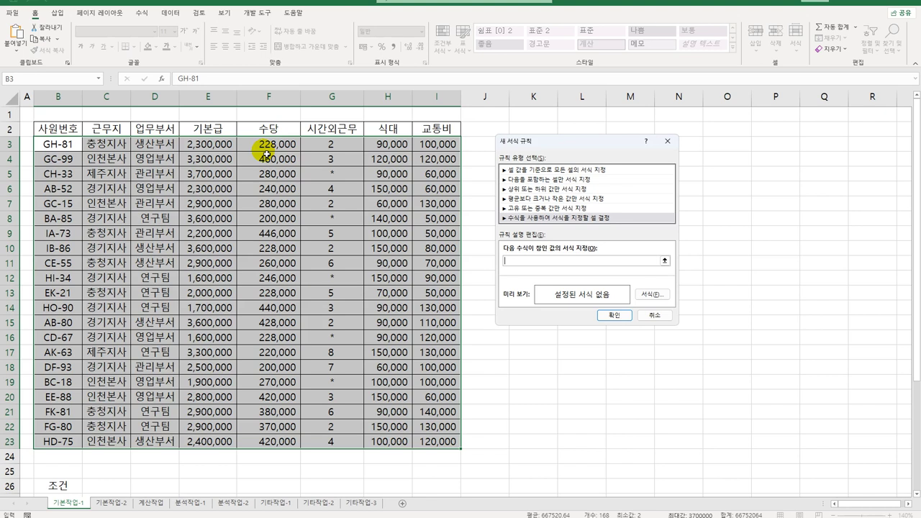
type("=or(")
type("rank.eq(")
left_click(264, 145)
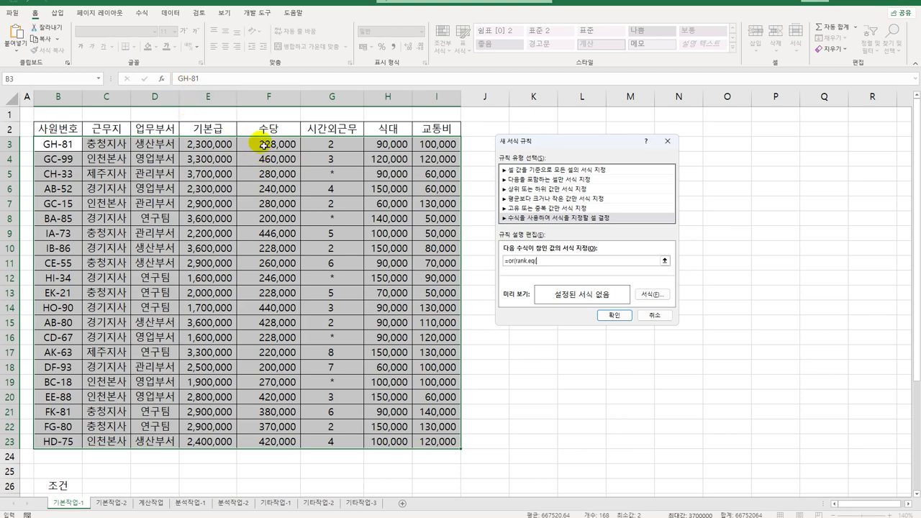
type(",")
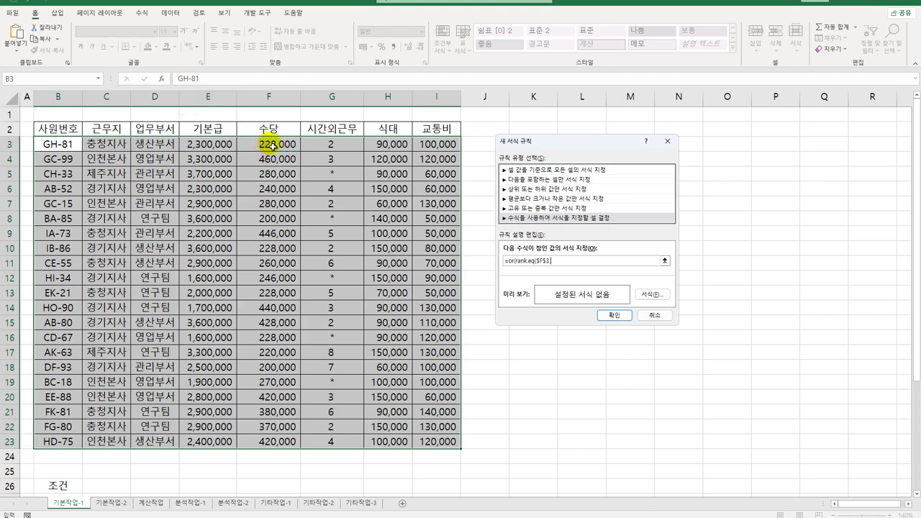
double_click(542, 261)
key("BackSpace")
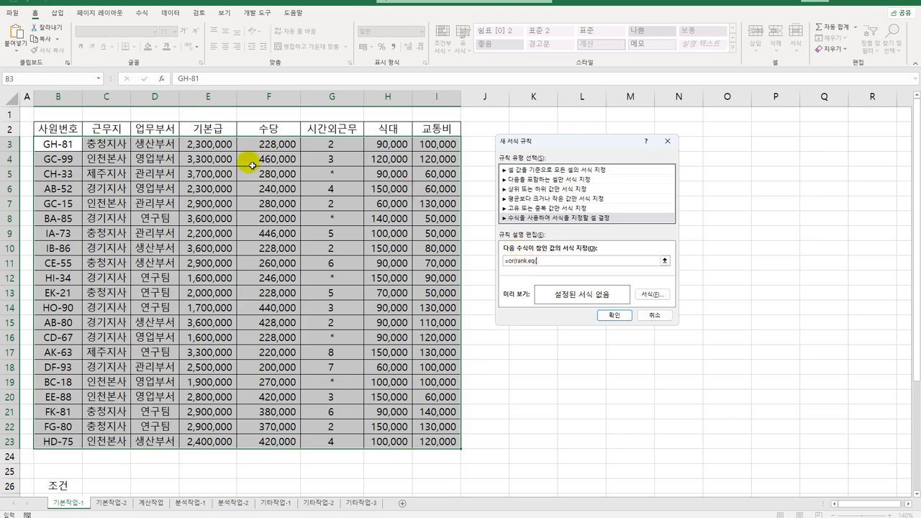
Step: Complete the first test as RANK.EQ of $F3 within $F$3:$F$23 equal to 1, and start a second RANK.EQ test
left_click(266, 145)
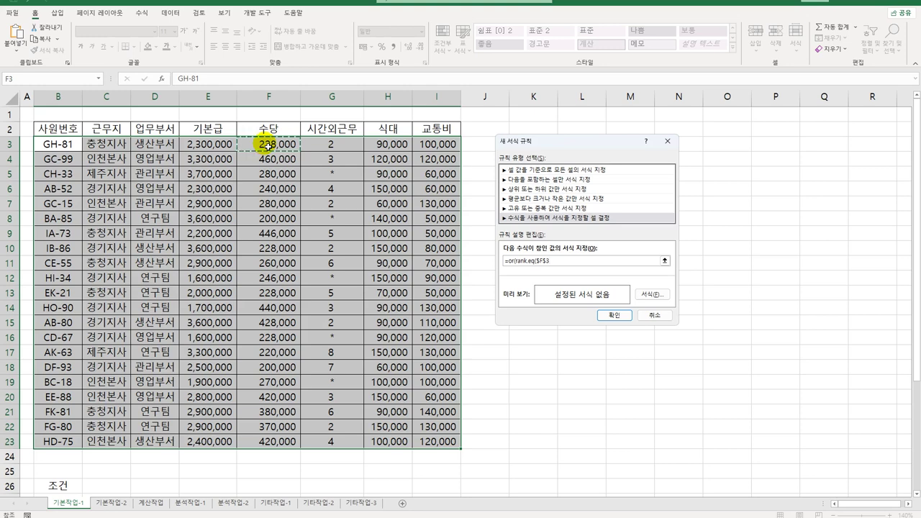
key("F4")
key("F4")
type(",")
left_click_drag(266, 147, 270, 439)
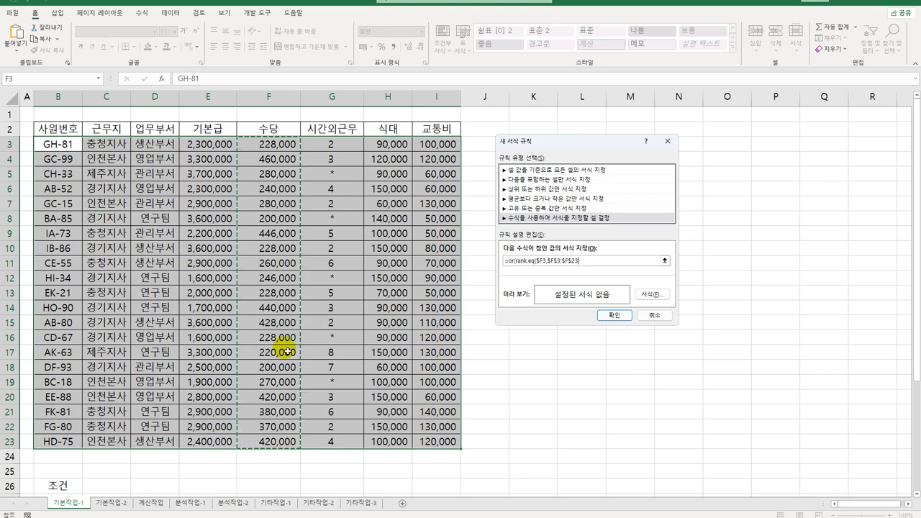
type(")")
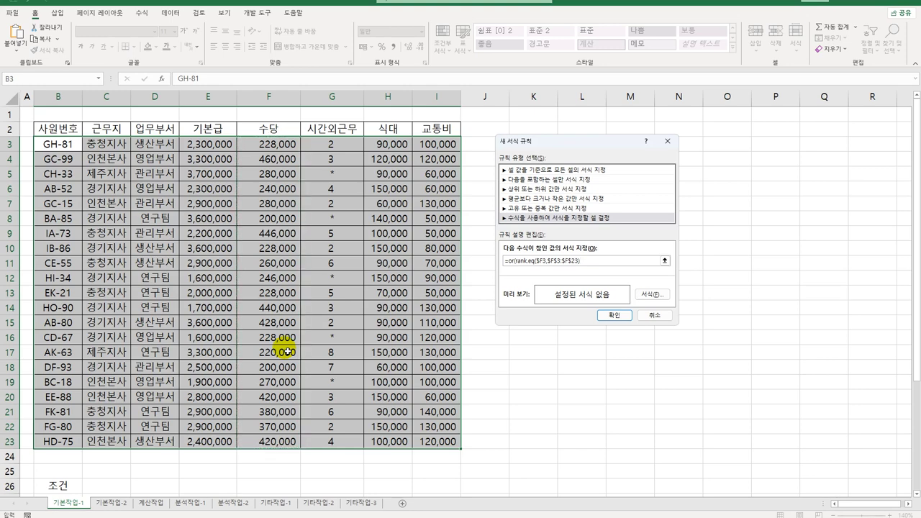
type("=1,rank.eq(")
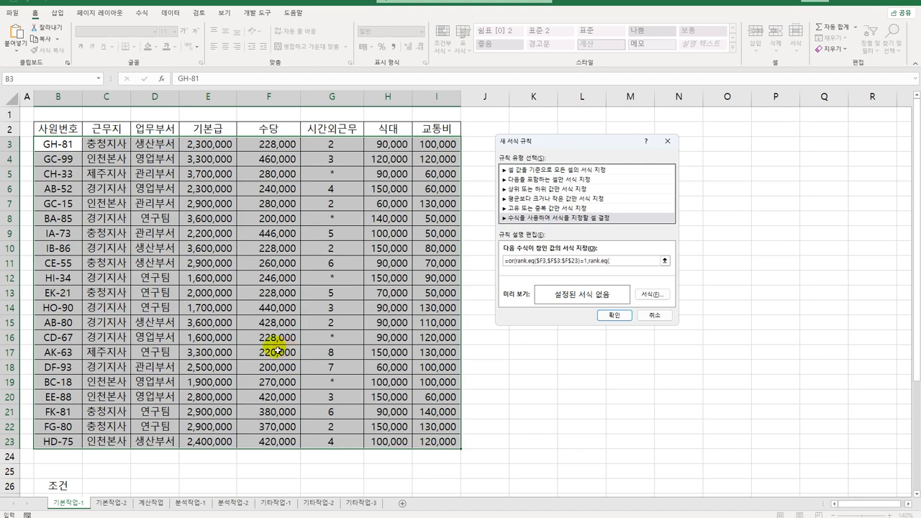
Step: Complete the second test as the ascending RANK.EQ of $F3 within $F$3:$F$23 (order 1) equal to 1, and close the OR
left_click(290, 146)
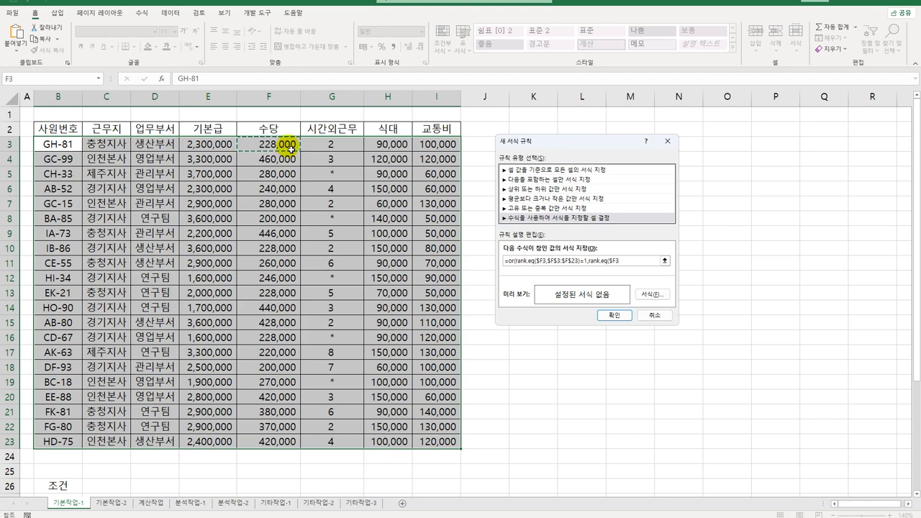
type(",")
left_click(287, 146)
left_click_drag(286, 145, 290, 442)
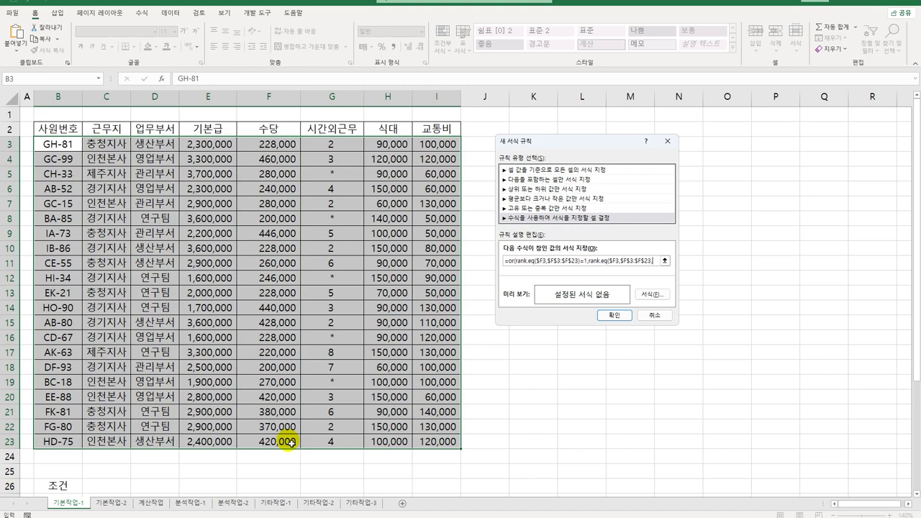
type(",1)=")
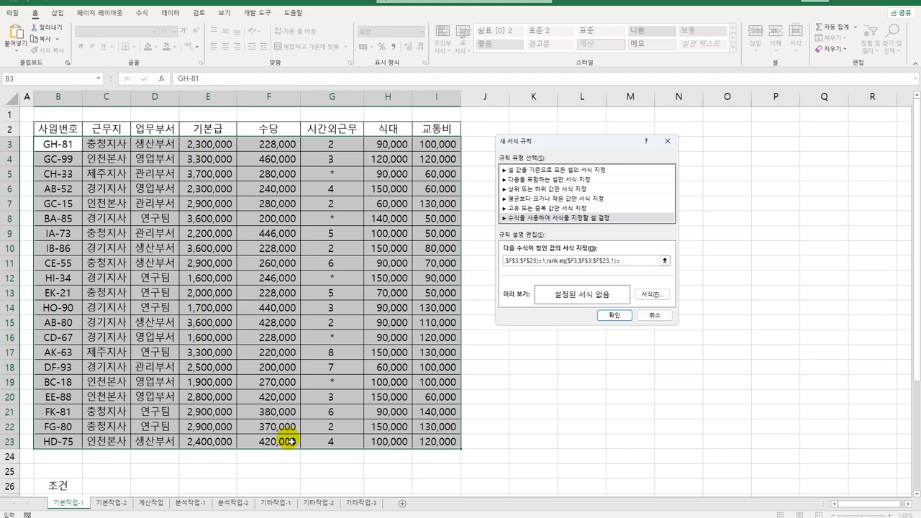
type("1)")
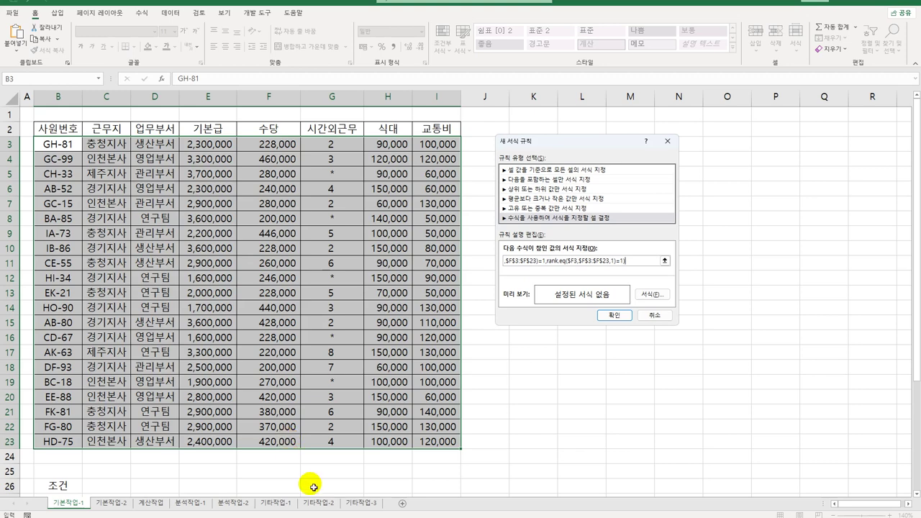
Step: Set the rule's format to an italic font (기울임꼴) in standard purple, and apply the rule
left_click(652, 294)
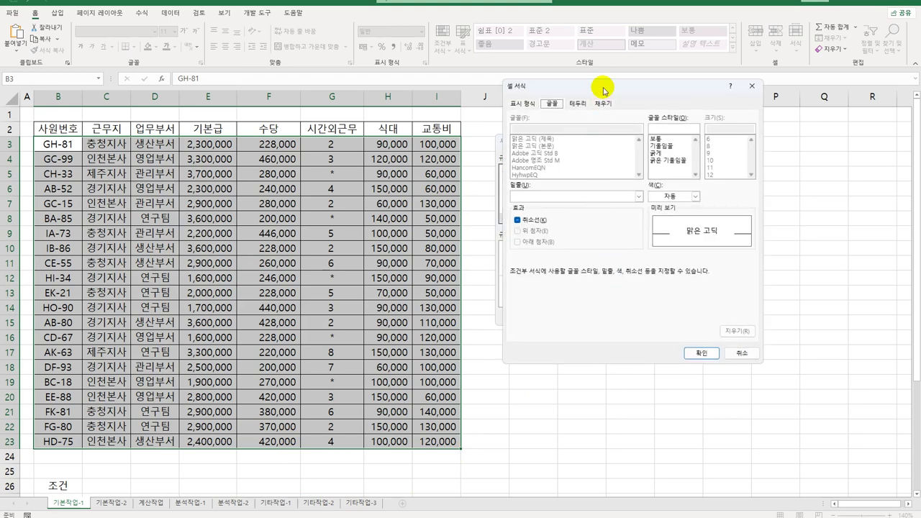
left_click_drag(604, 86, 321, 170)
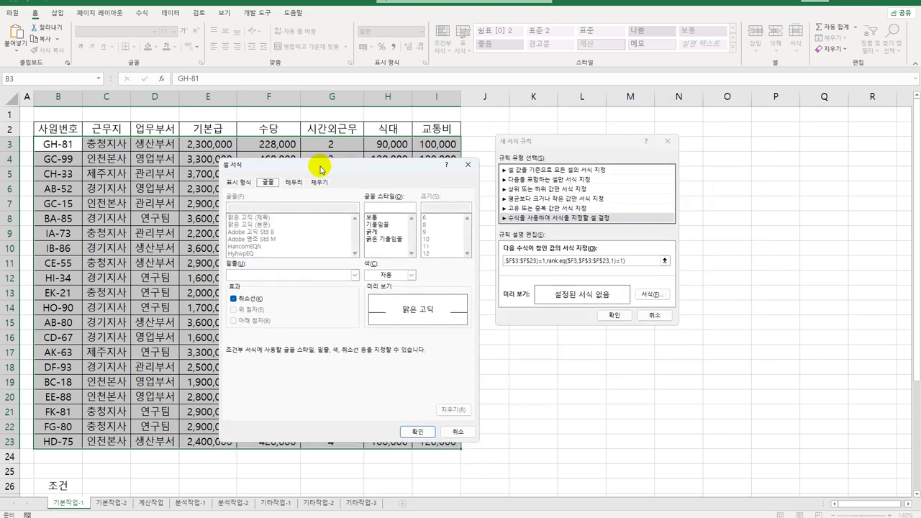
left_click(388, 227)
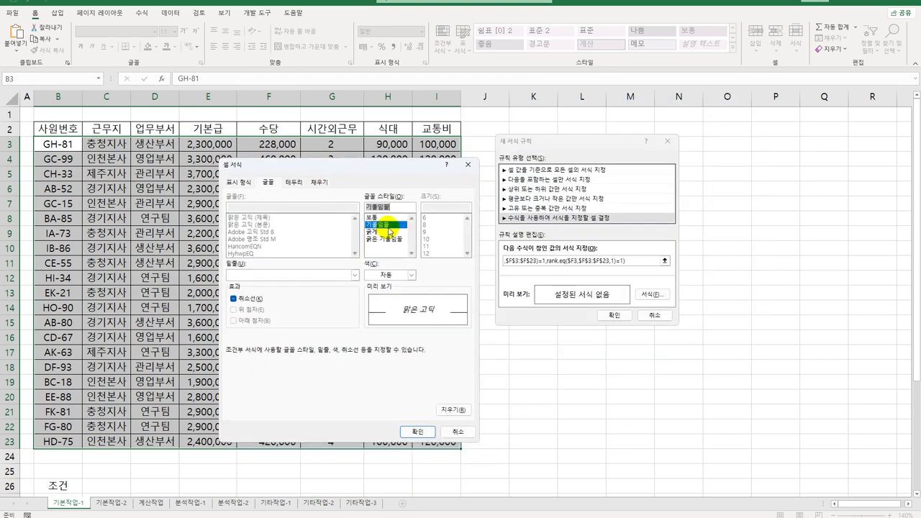
left_click(411, 275)
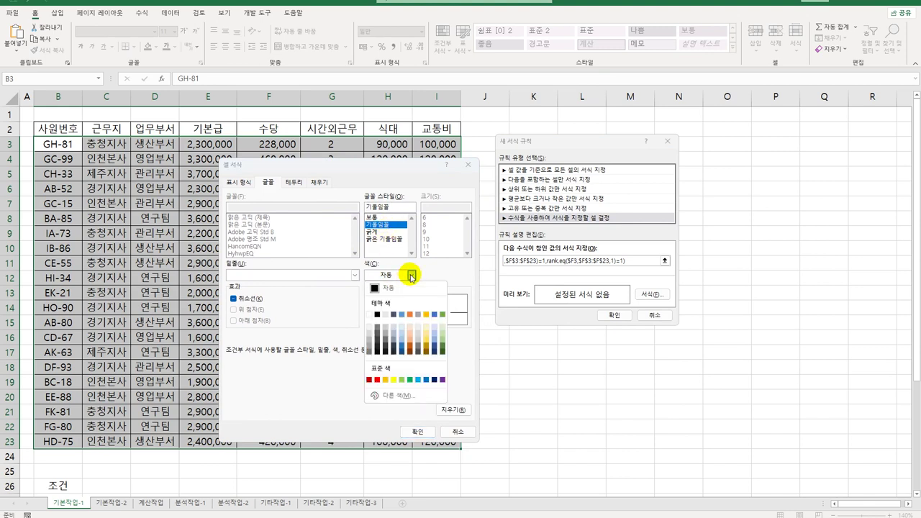
left_click(442, 381)
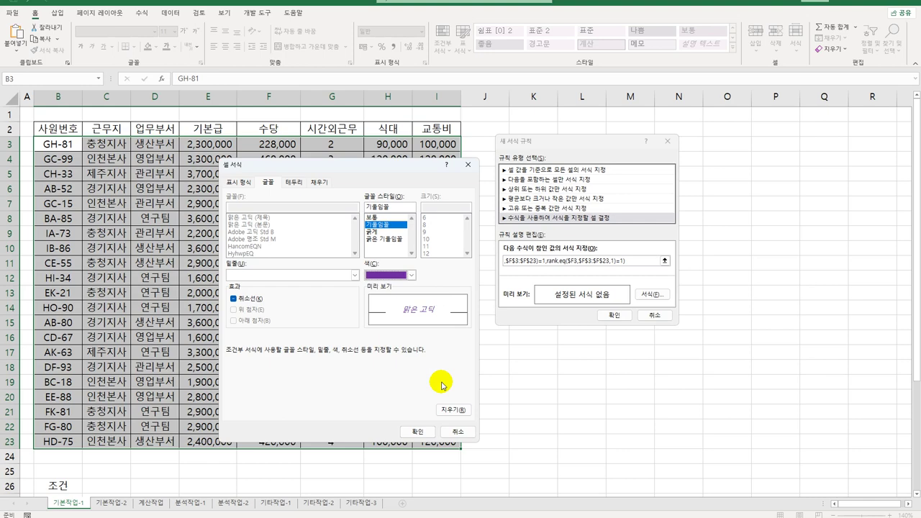
left_click(416, 431)
left_click(618, 315)
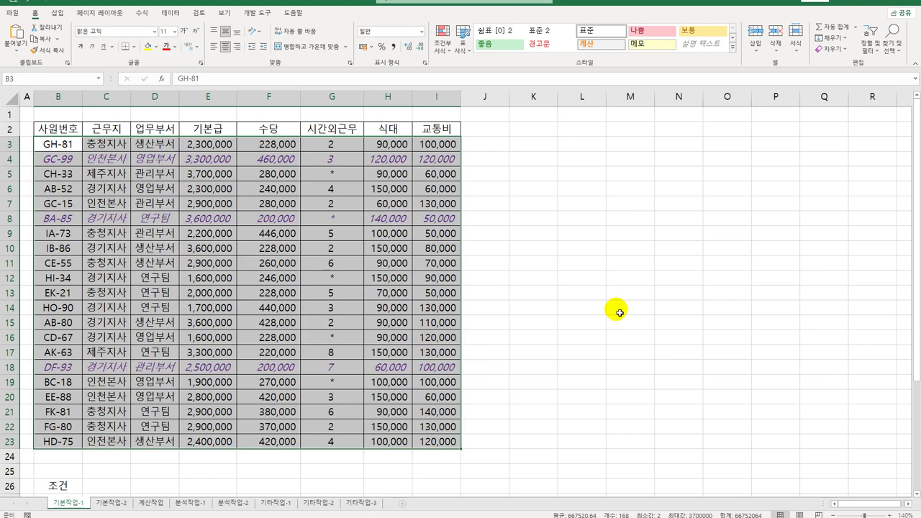
Step: Set the range A2:H20 on sheet 기본작업-2 as the print area
left_click(103, 503)
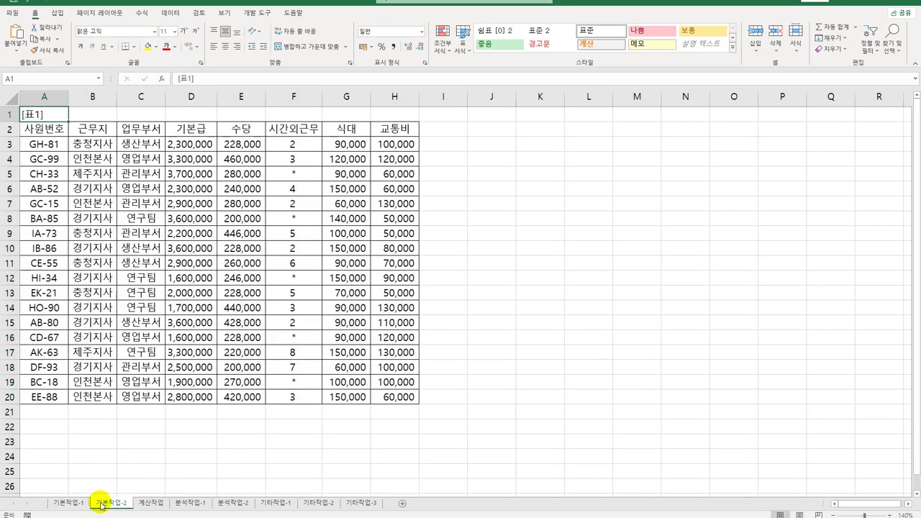
left_click_drag(42, 130, 407, 396)
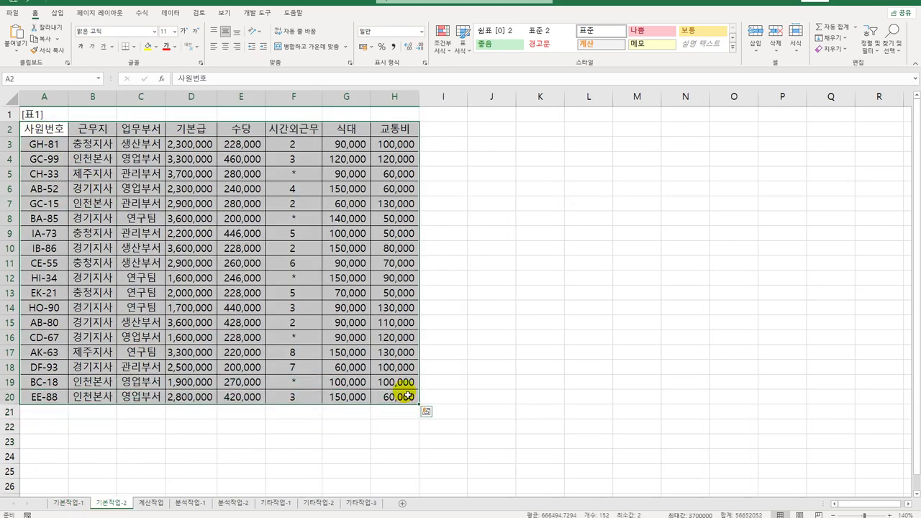
left_click(103, 14)
left_click(133, 41)
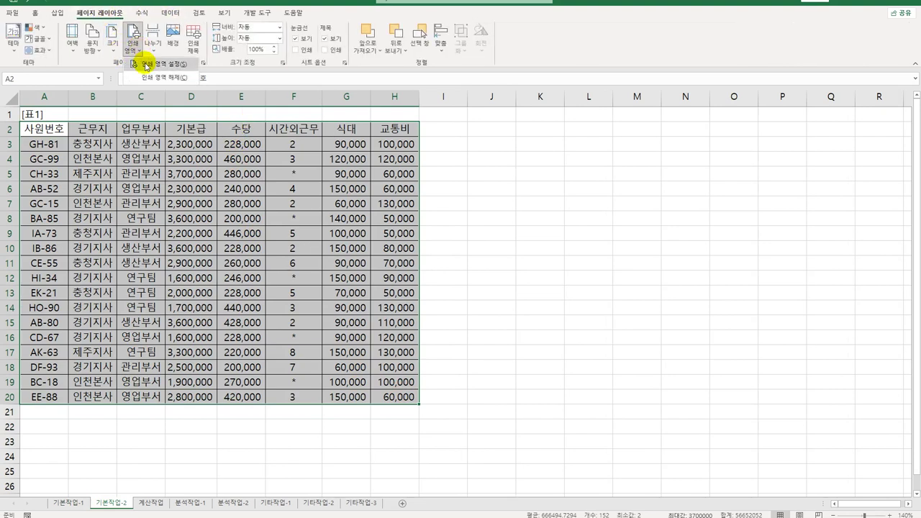
left_click(146, 67)
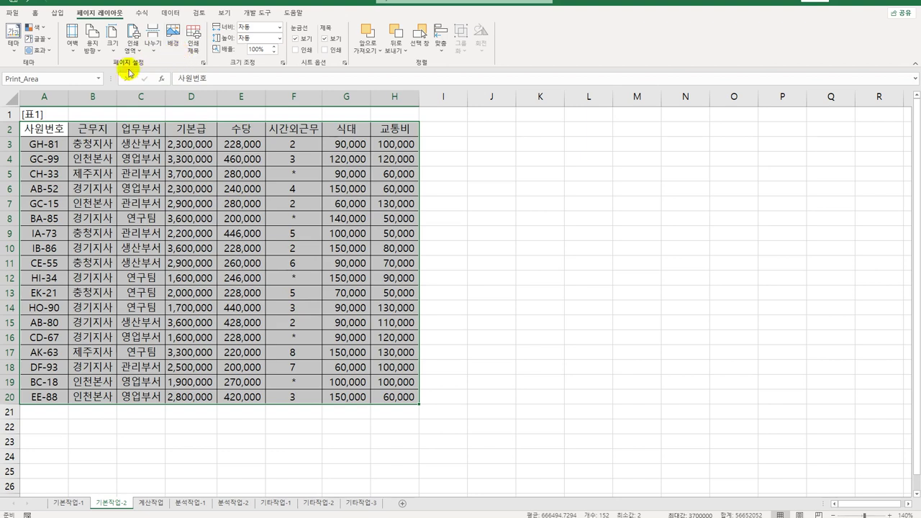
Step: Center the printout horizontally and vertically on the page, and scale it to fit 1 page wide by 1 page tall
left_click(203, 63)
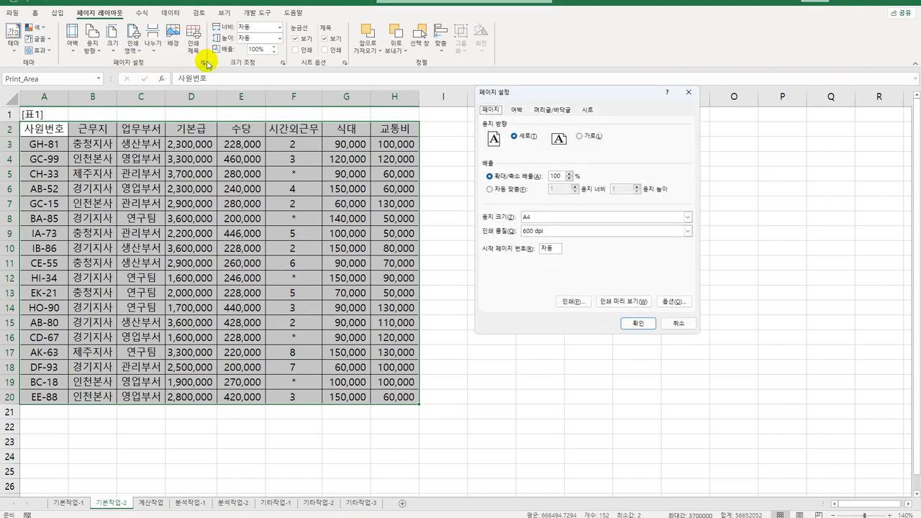
left_click(515, 110)
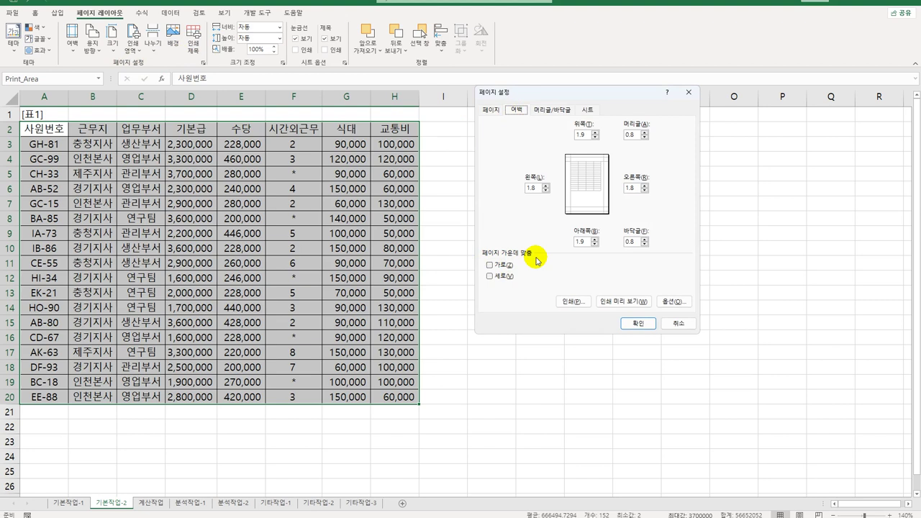
left_click(499, 265)
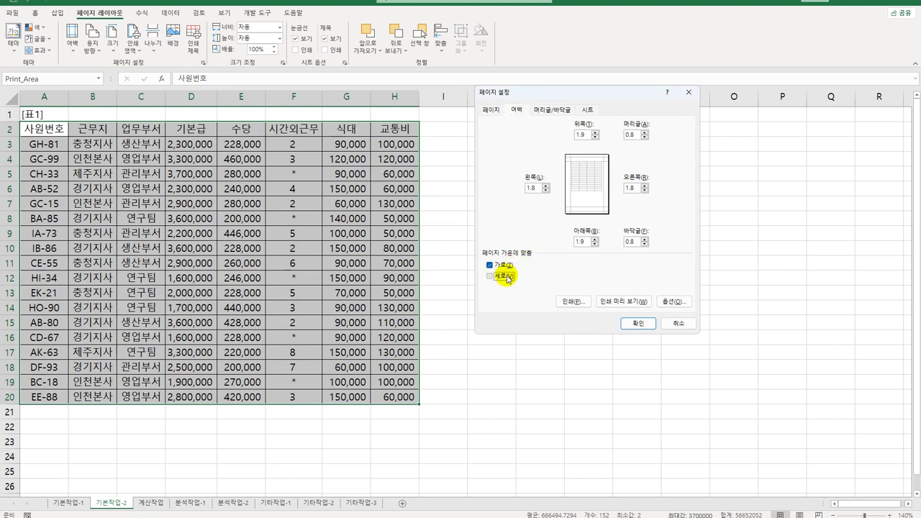
left_click(508, 276)
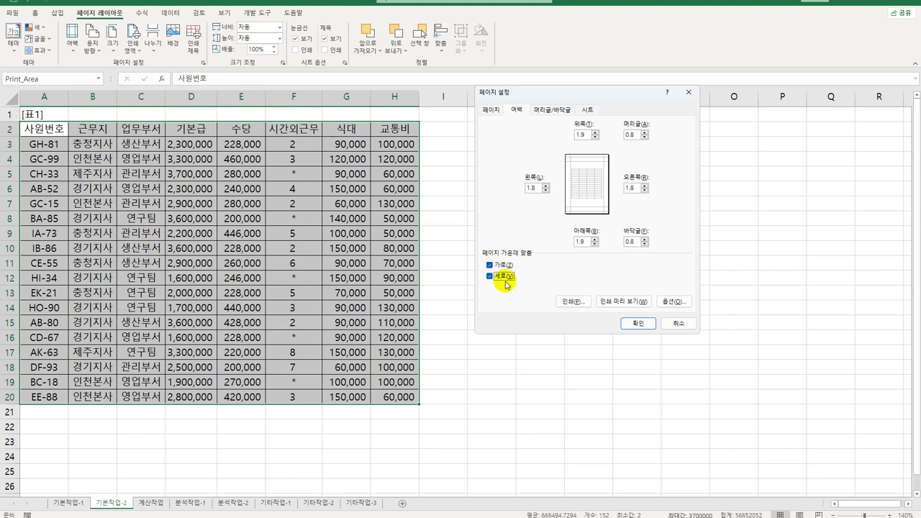
left_click(491, 109)
left_click(504, 191)
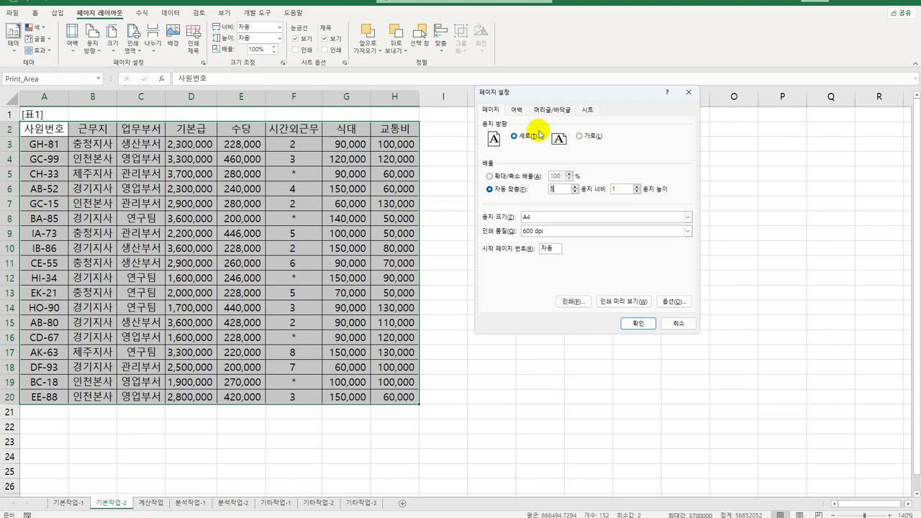
Step: Start a custom header for the printout and insert the current date in its left section
left_click(552, 109)
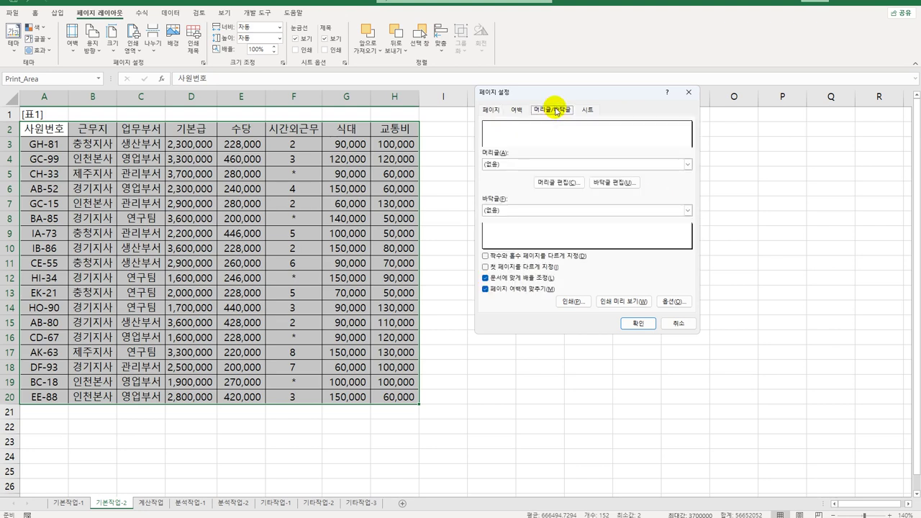
left_click(558, 188)
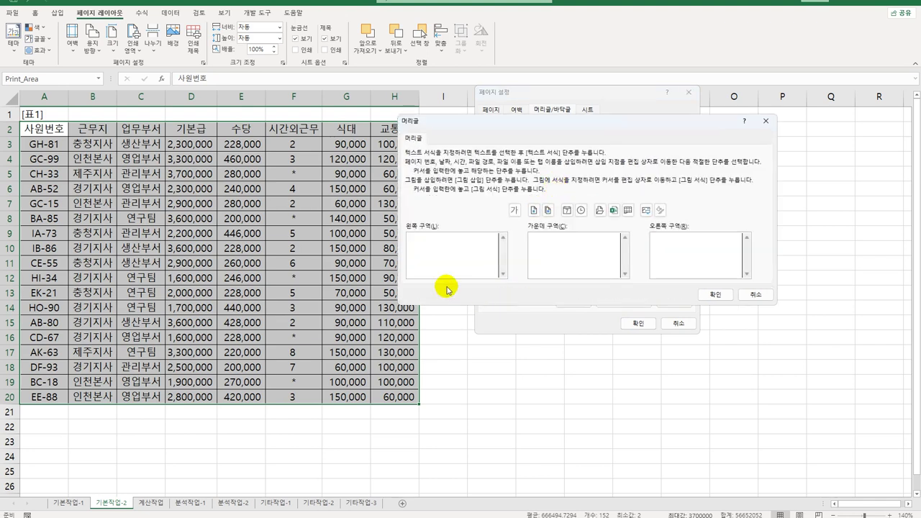
left_click(434, 254)
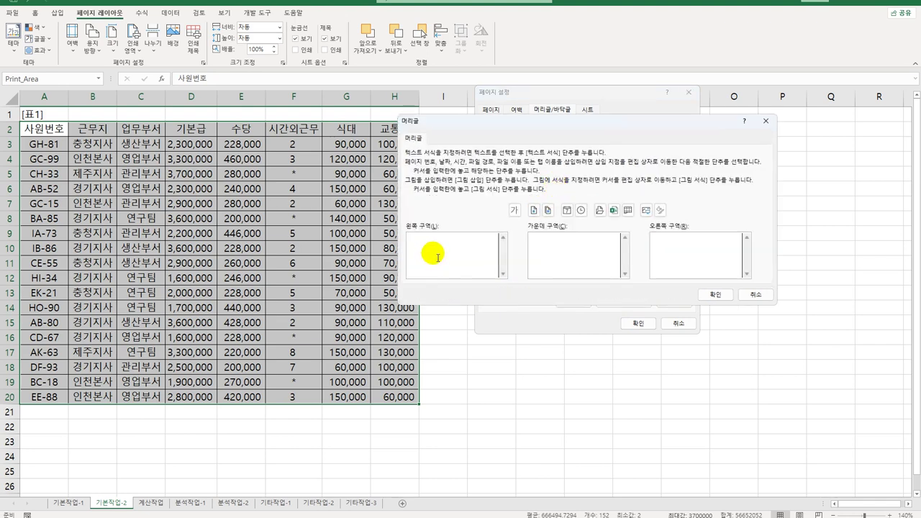
left_click(568, 212)
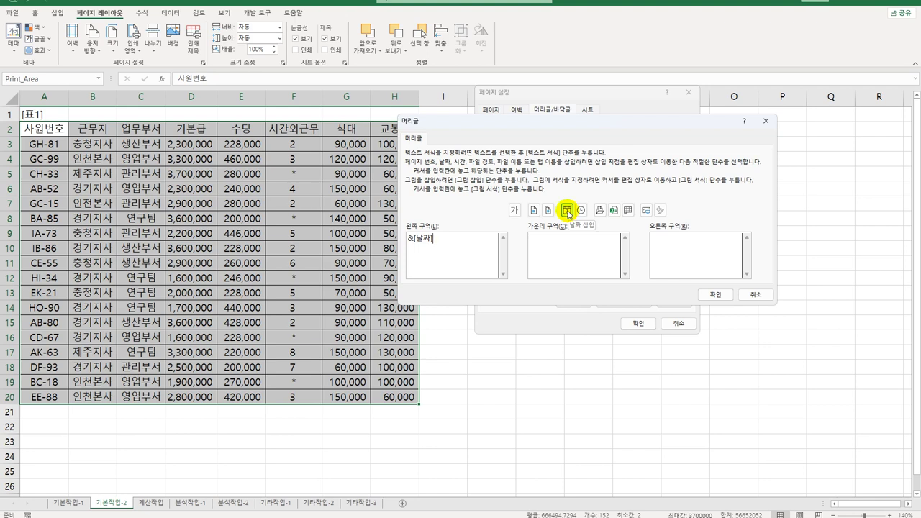
Step: Insert the page number followed by the text "page" in the header's right section and accept the header
left_click(678, 248)
left_click(533, 241)
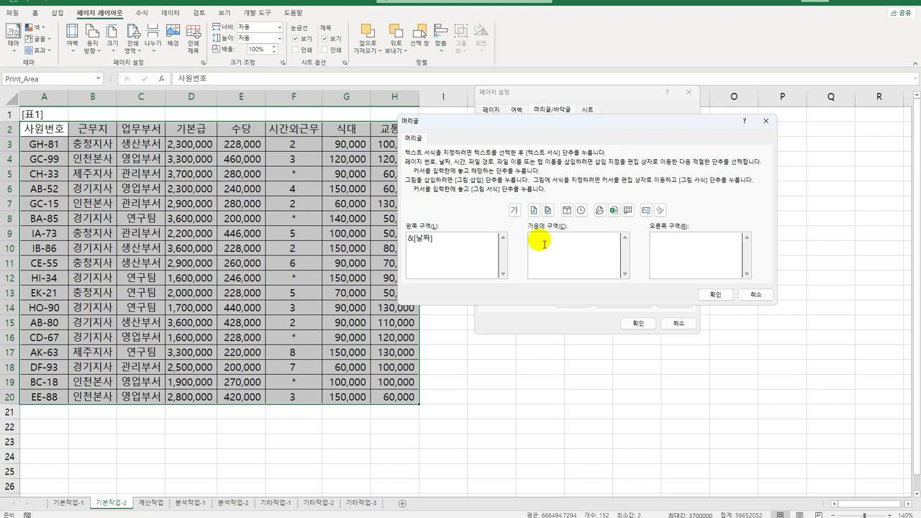
left_click(533, 212)
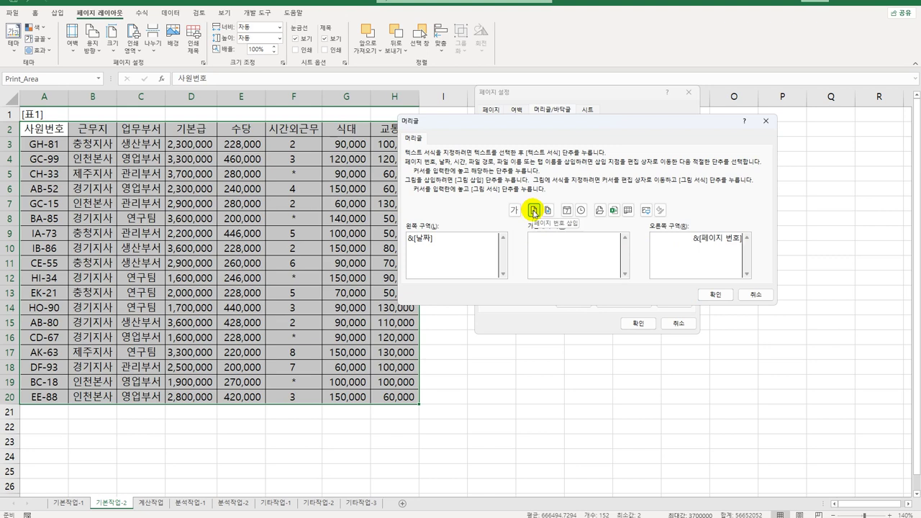
type("page")
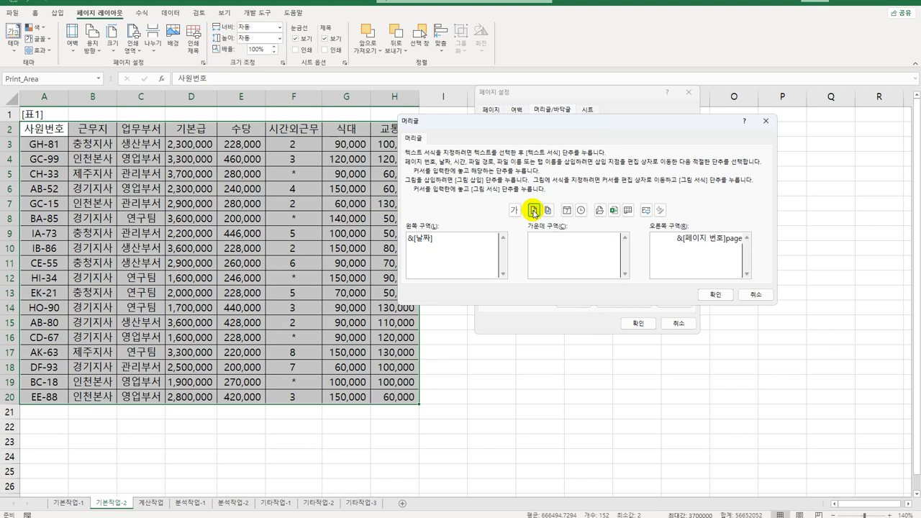
left_click(717, 294)
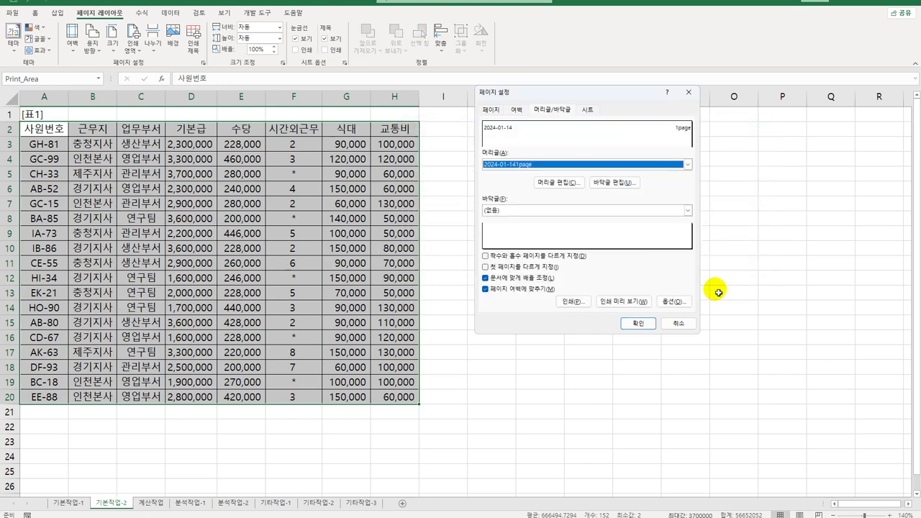
Step: Apply the page setup, check the page in the print preview, and return to the worksheet
left_click(638, 306)
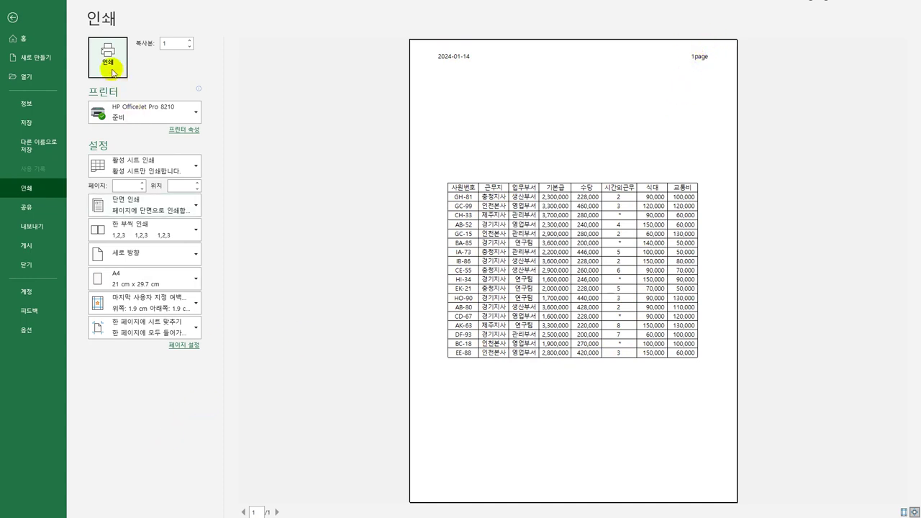
left_click(12, 17)
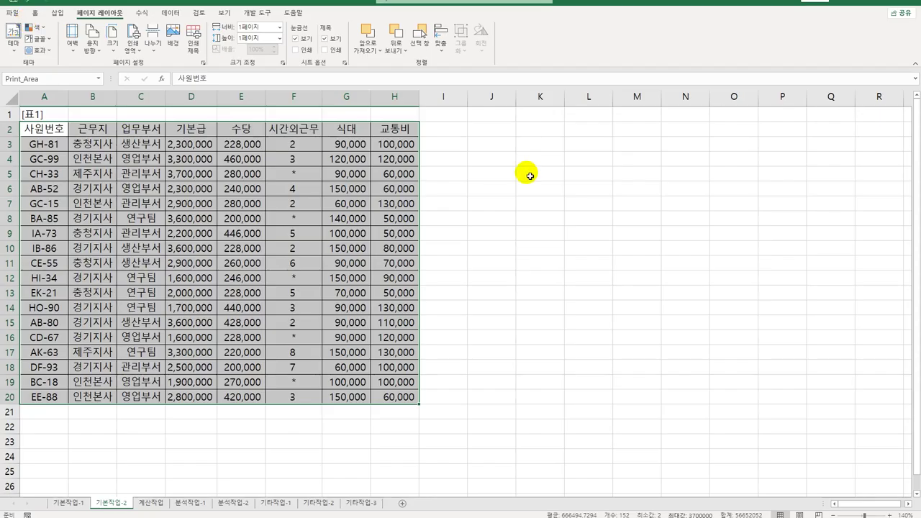
left_click(510, 280)
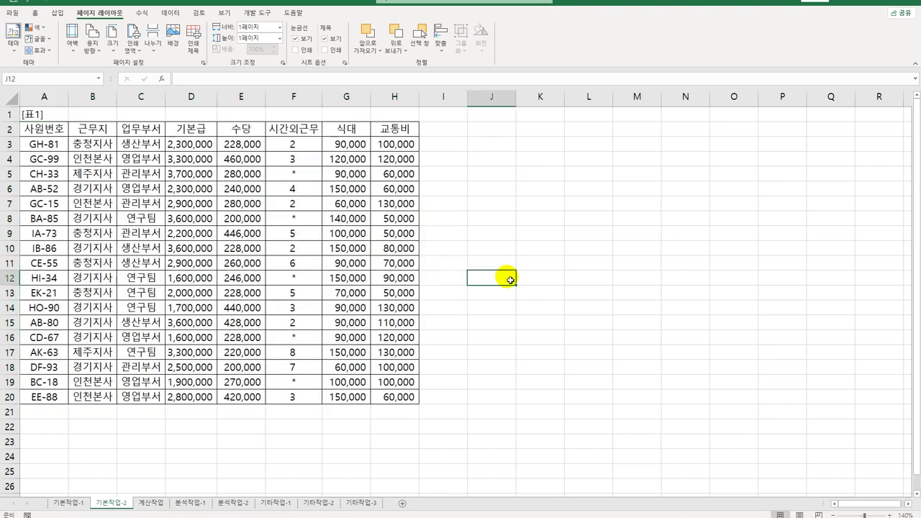
Step: On sheet 계산작업, examine the 시간외근무 column and the letter ranges and hourly rates in [표5] 시간당수당표
left_click(151, 503)
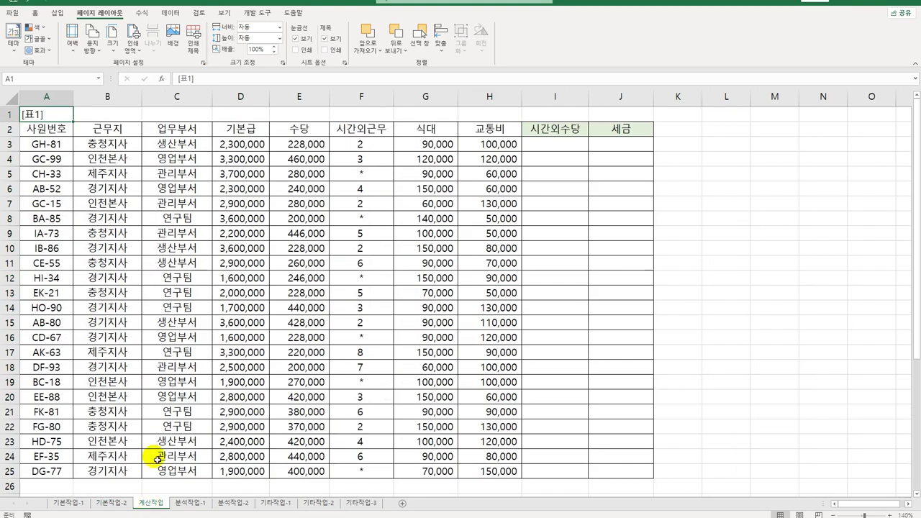
left_click(575, 147)
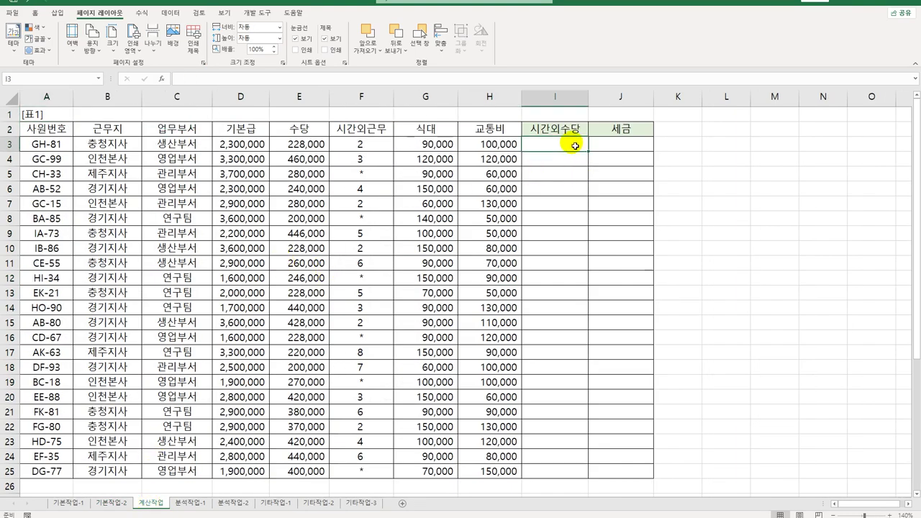
left_click(377, 146)
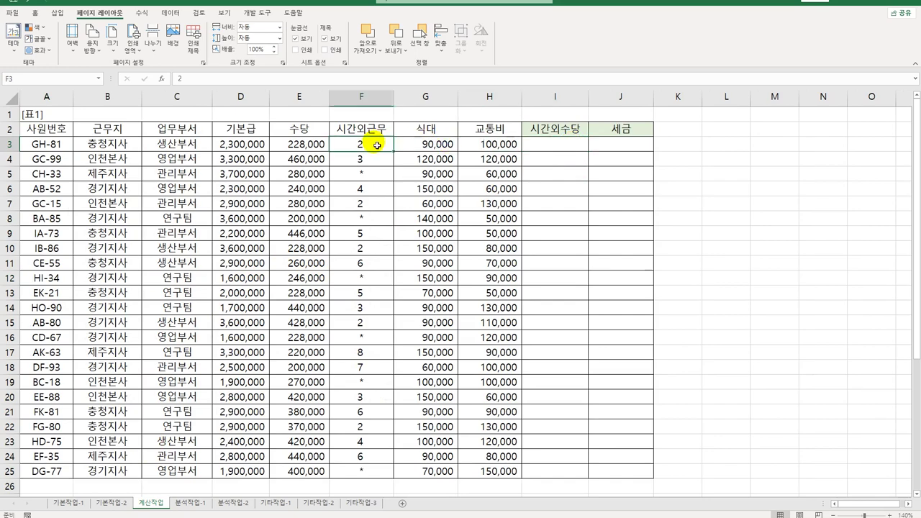
scroll(403, 245, "down", 6)
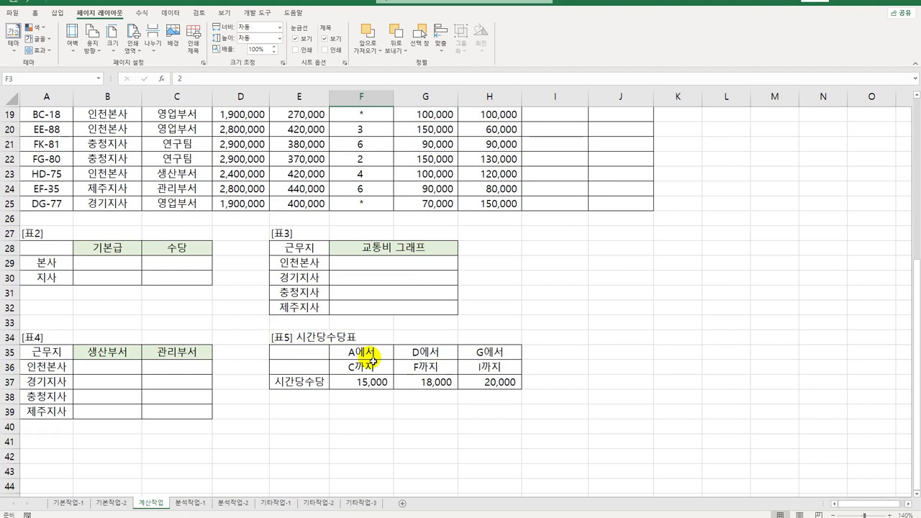
left_click_drag(363, 352, 374, 369)
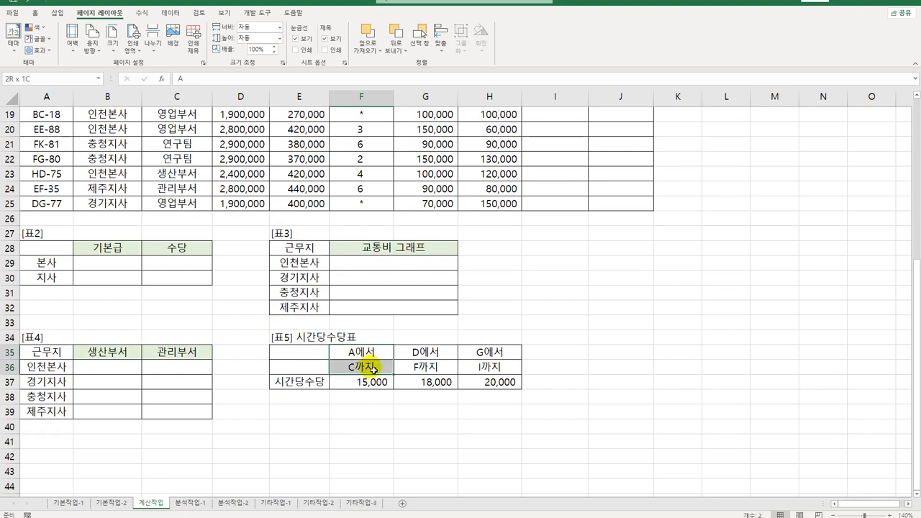
left_click_drag(423, 352, 428, 374)
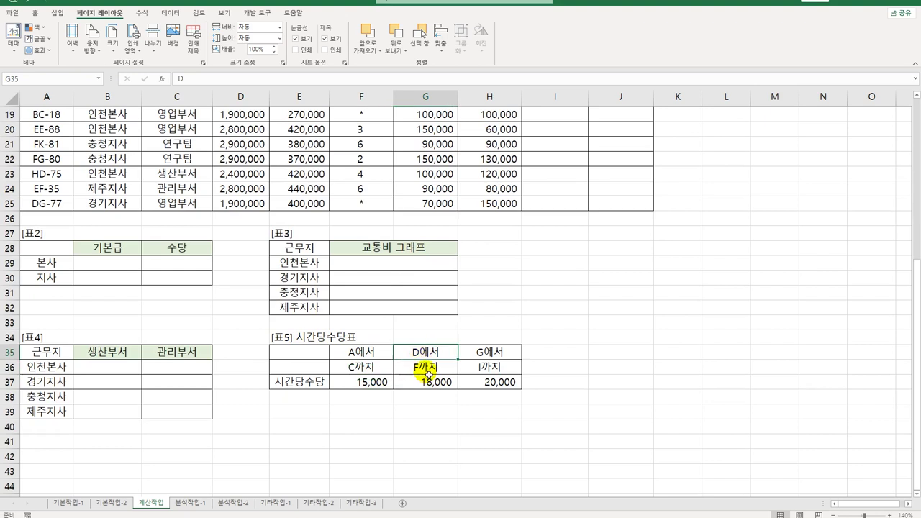
left_click_drag(492, 353, 495, 367)
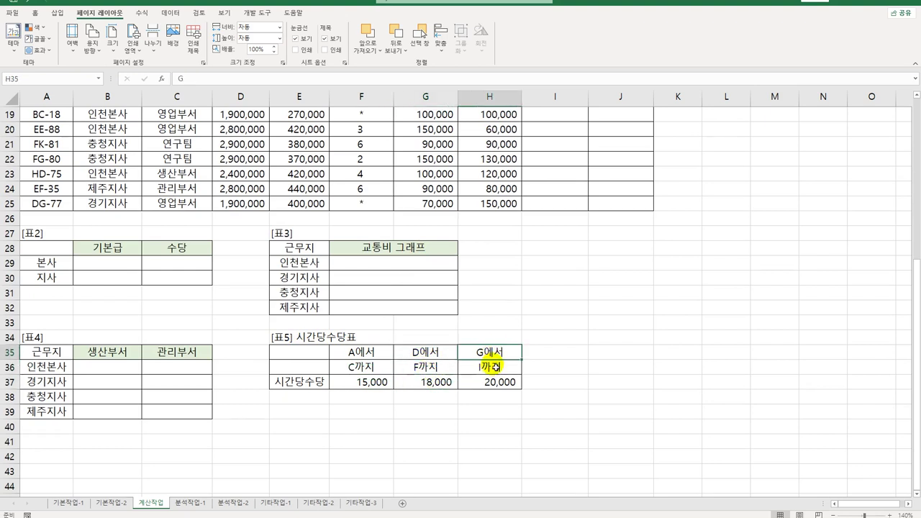
left_click(497, 382)
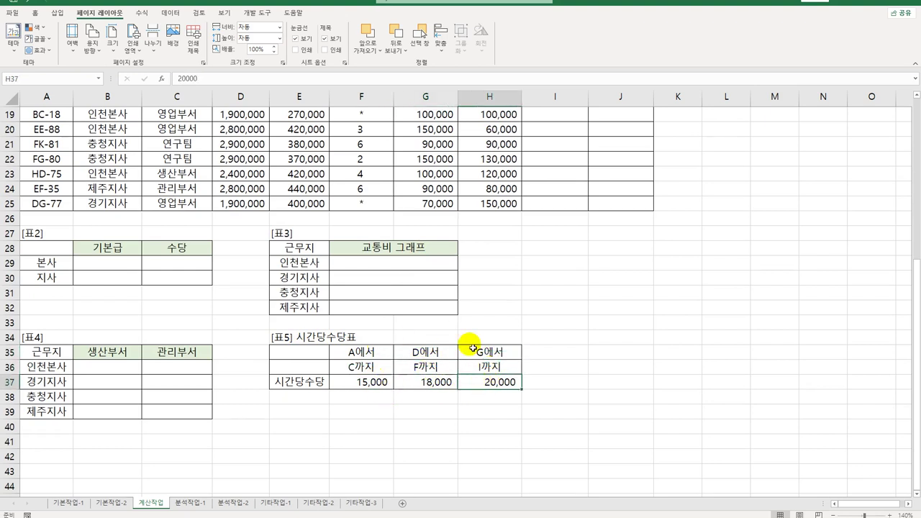
left_click_drag(362, 351, 494, 355)
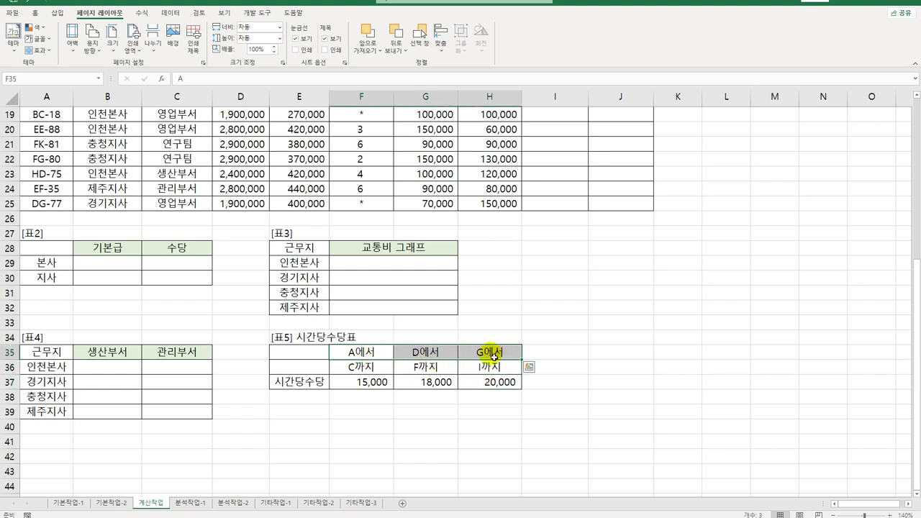
left_click_drag(372, 380, 489, 382)
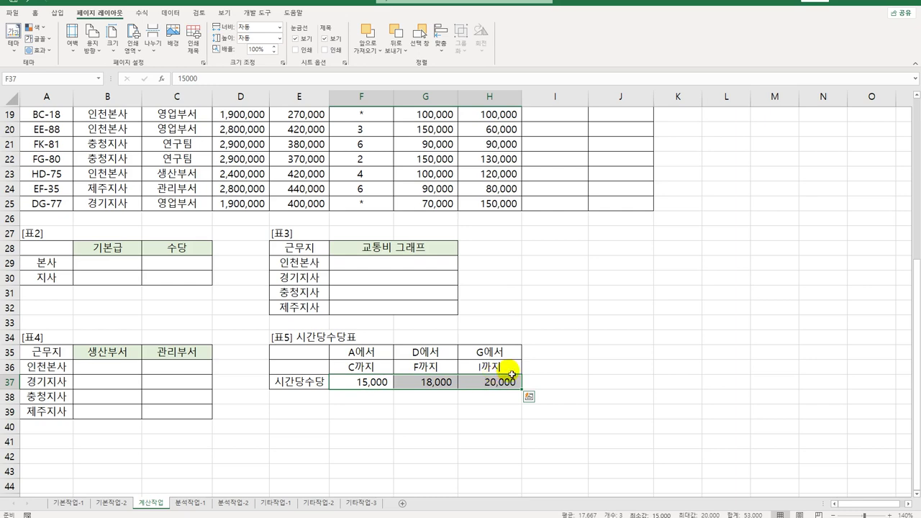
scroll(577, 365, "up", 6)
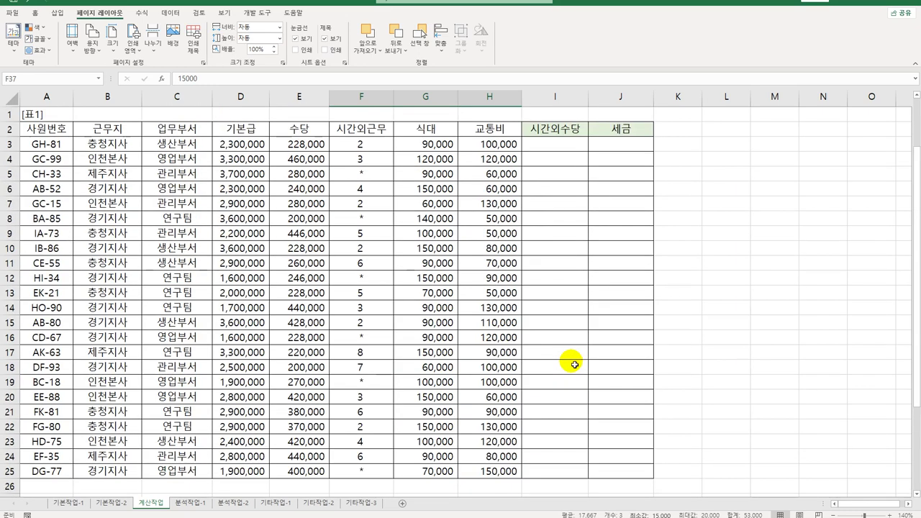
Step: Start an HLOOKUP formula in I3 under 시간외수당, with MID(A3,2,1) as the lookup value
left_click(563, 152)
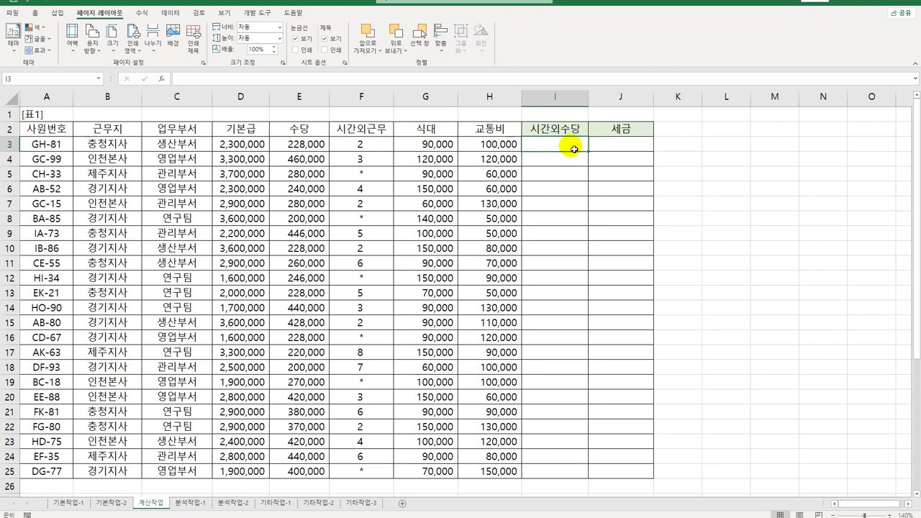
type("=HLOOKUP(")
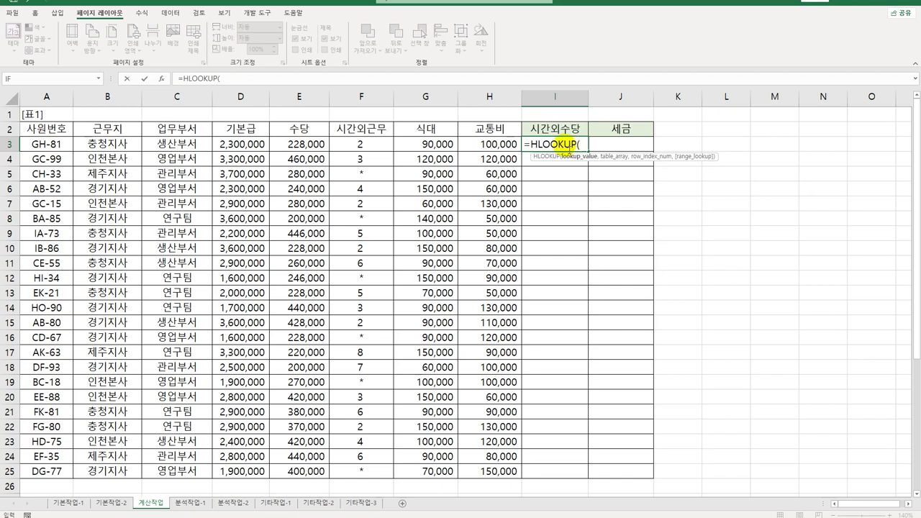
scroll(504, 216, "down", 3)
scroll(475, 461, "up", 3)
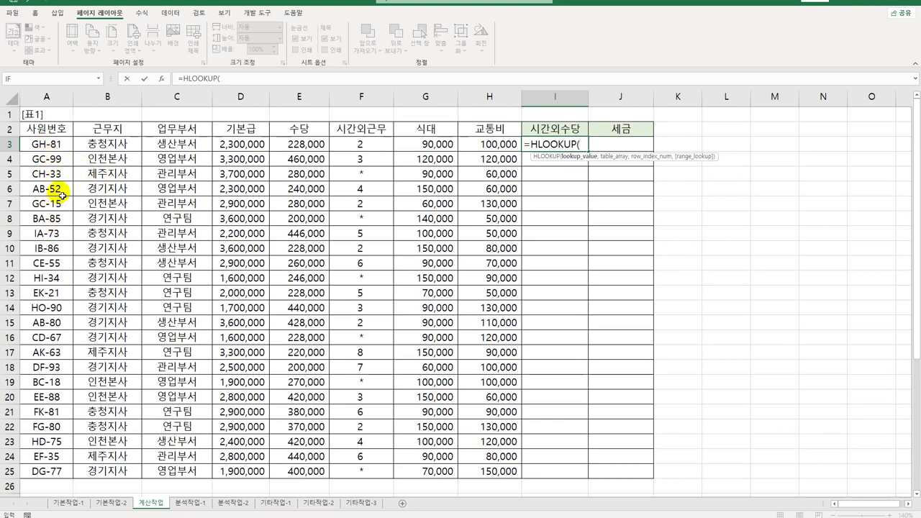
type("mid")
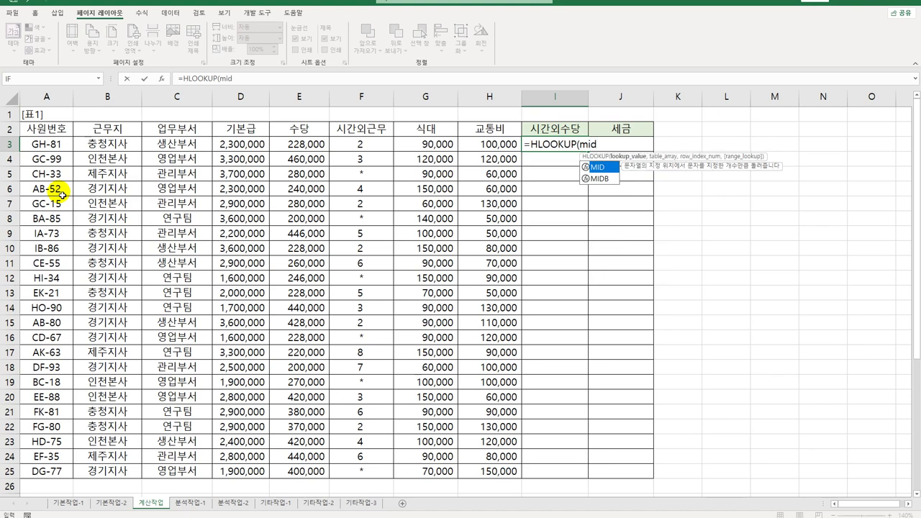
key("Tab")
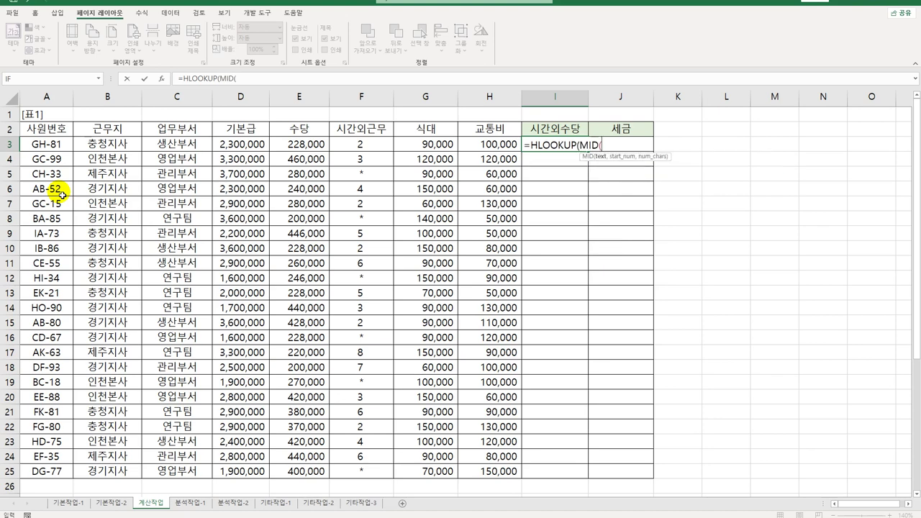
left_click(48, 145)
type(",2,1),")
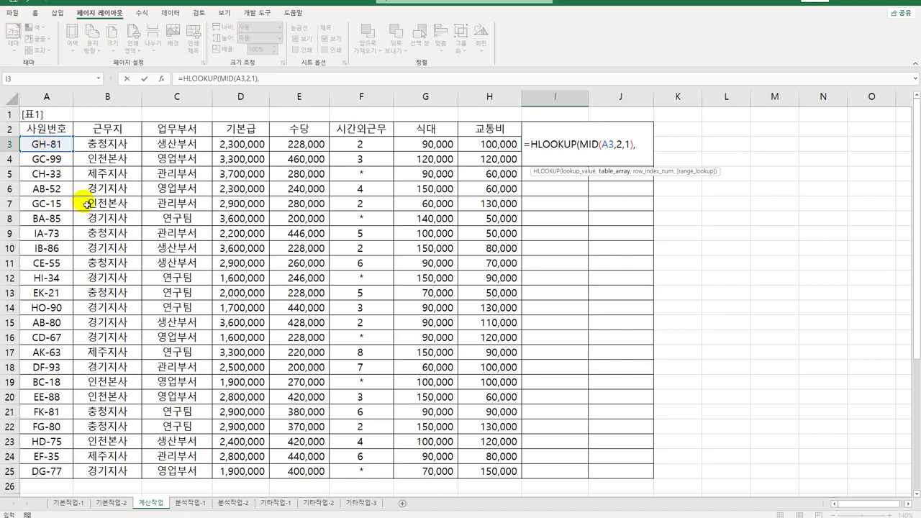
Step: Add the absolute range $F$35:$H$37 from [표5] as the HLOOKUP table and 3 as its row index
scroll(79, 144, "down", 6)
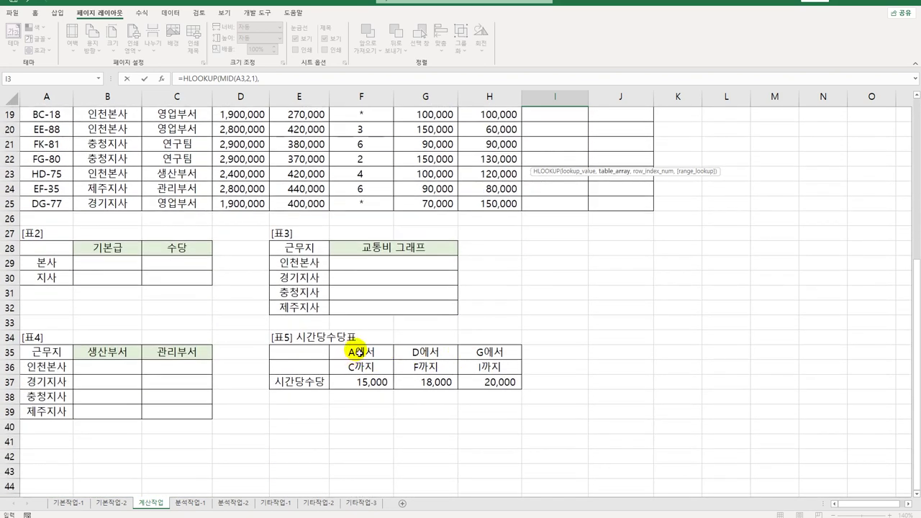
left_click_drag(354, 354, 482, 382)
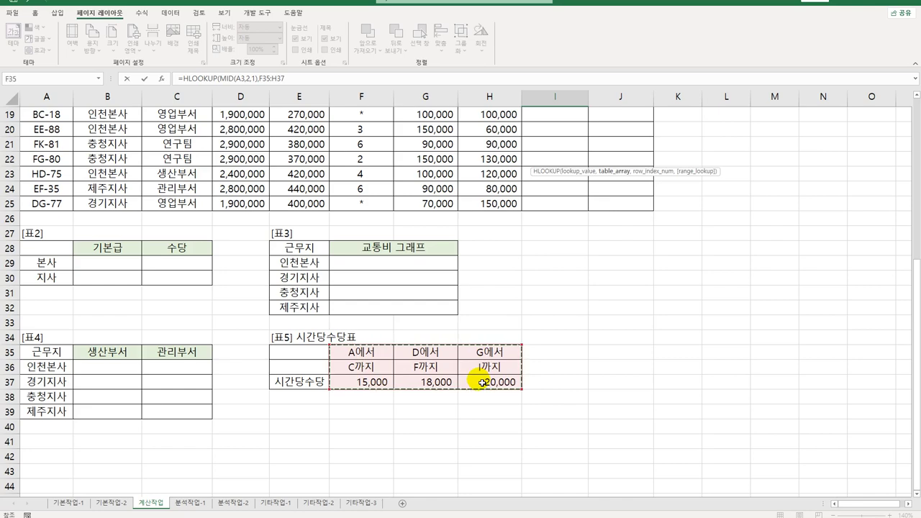
key("F4")
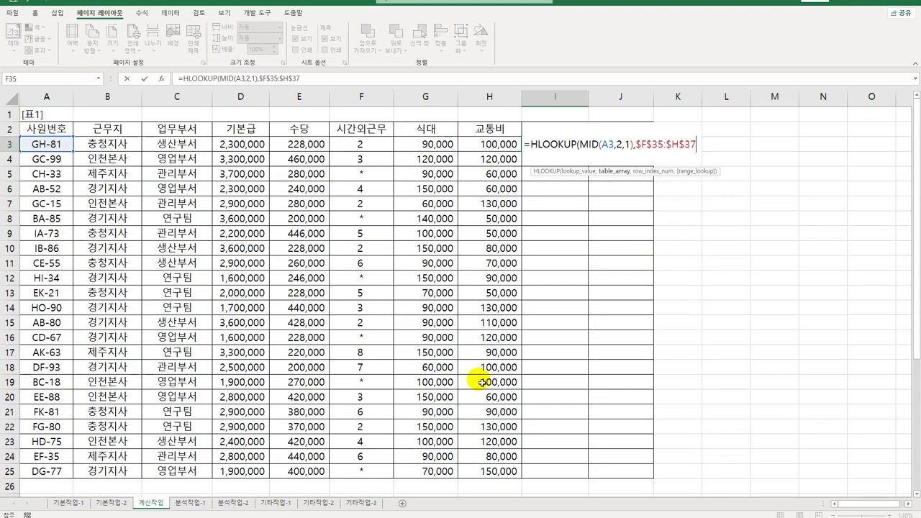
type(",")
scroll(504, 382, "down", 6)
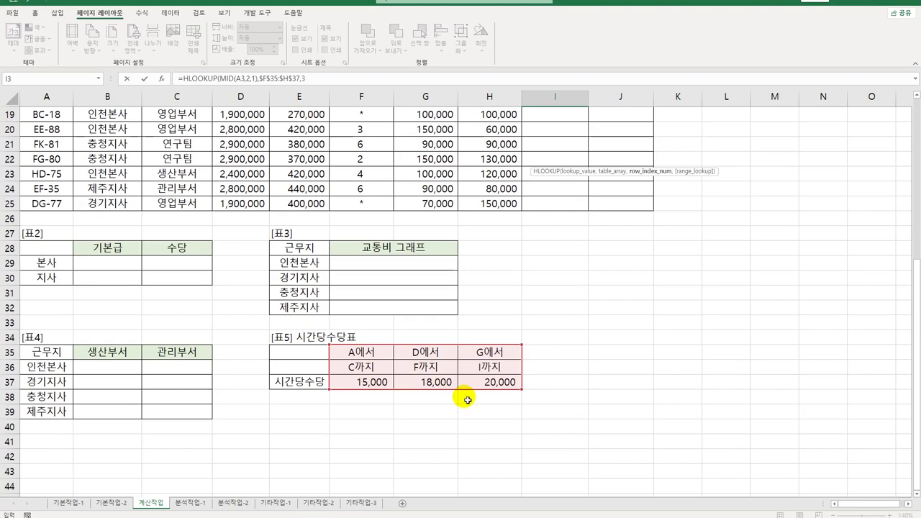
scroll(469, 392, "up", 6)
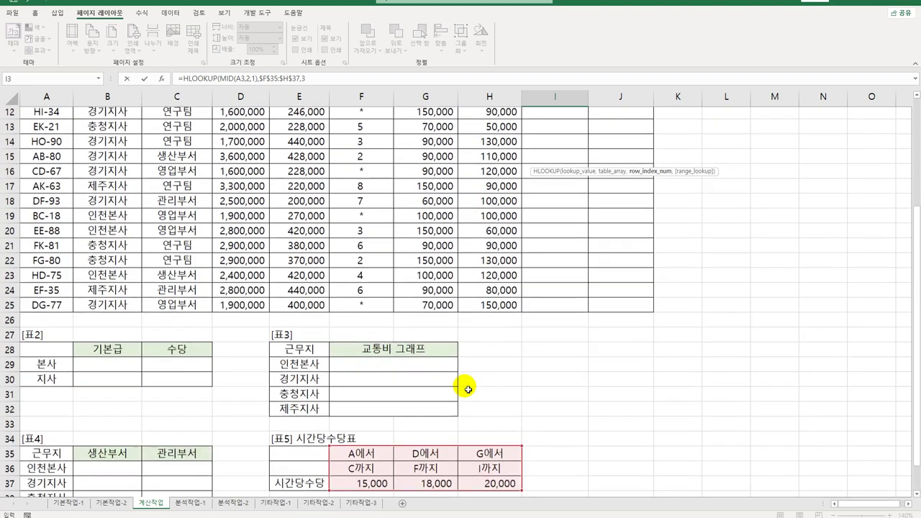
scroll(467, 386, "down", 2)
scroll(467, 386, "down", 1)
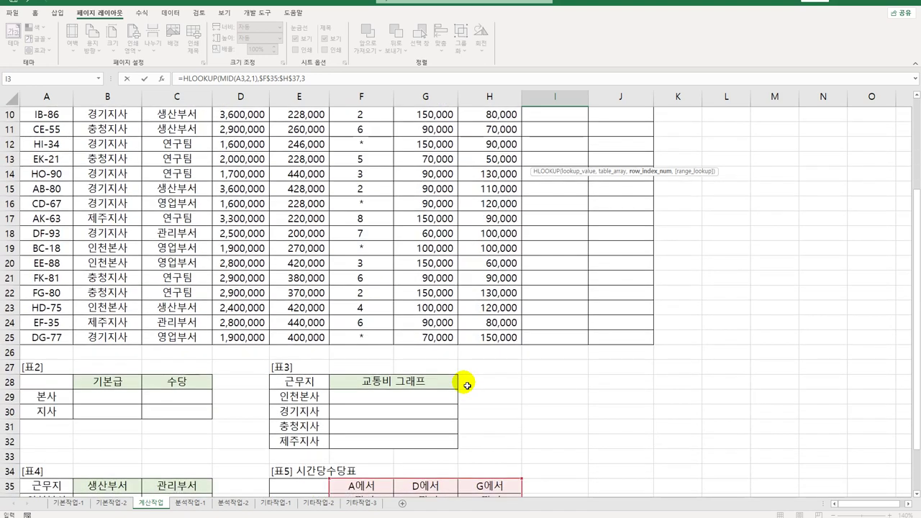
scroll(466, 385, "up", 3)
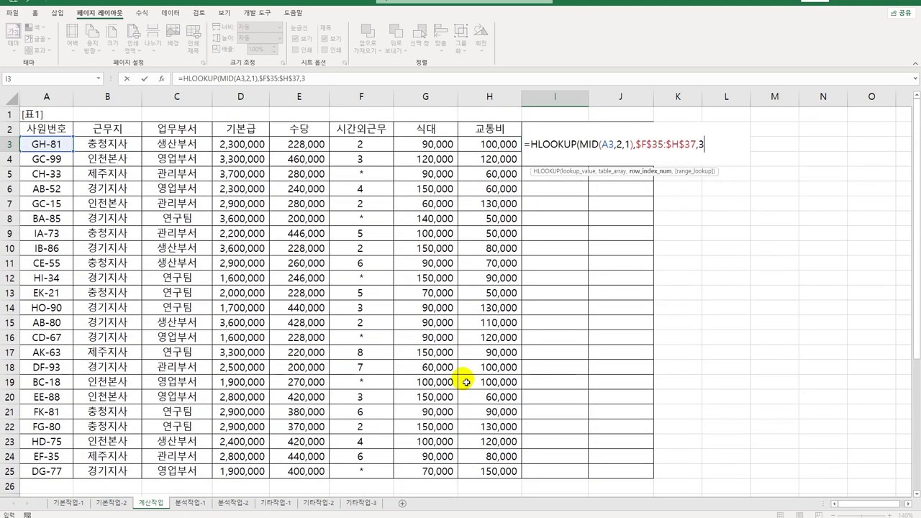
Step: Complete the HLOOKUP formula in I3 and fill it down the 시간외수당 column through I25
type(")")
key("Return")
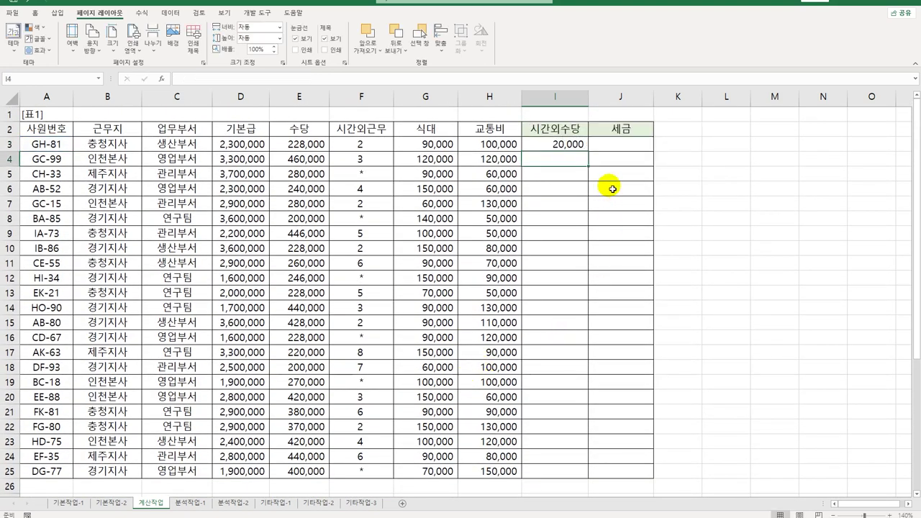
left_click(569, 146)
left_click_drag(588, 152, 567, 473)
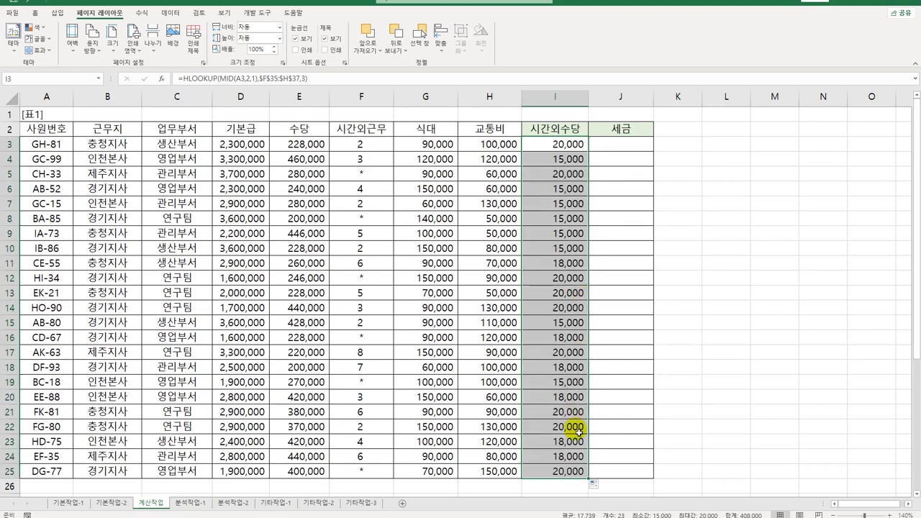
scroll(580, 431, "down", 6)
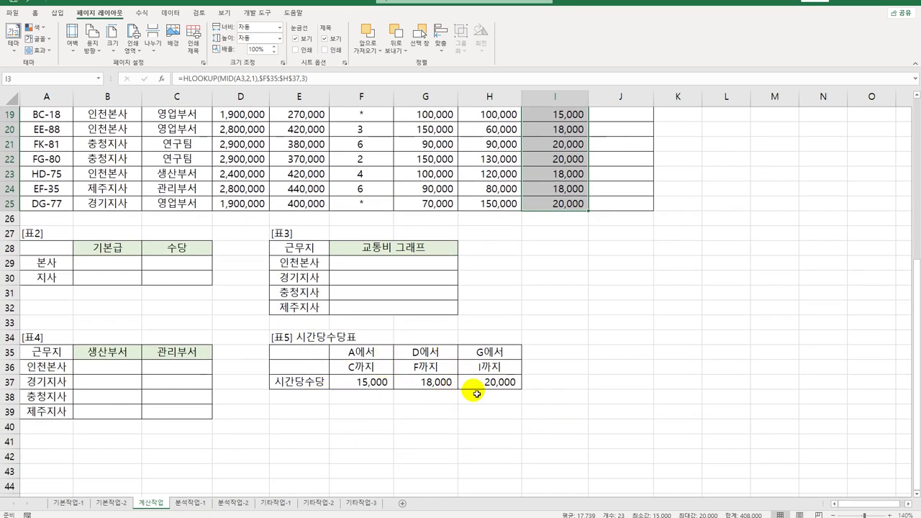
scroll(473, 391, "up", 6)
Step: Multiply the HLOOKUP in I3 by the 시간외근무 hours in F3 and refill the formula down to row 25
left_click(547, 145)
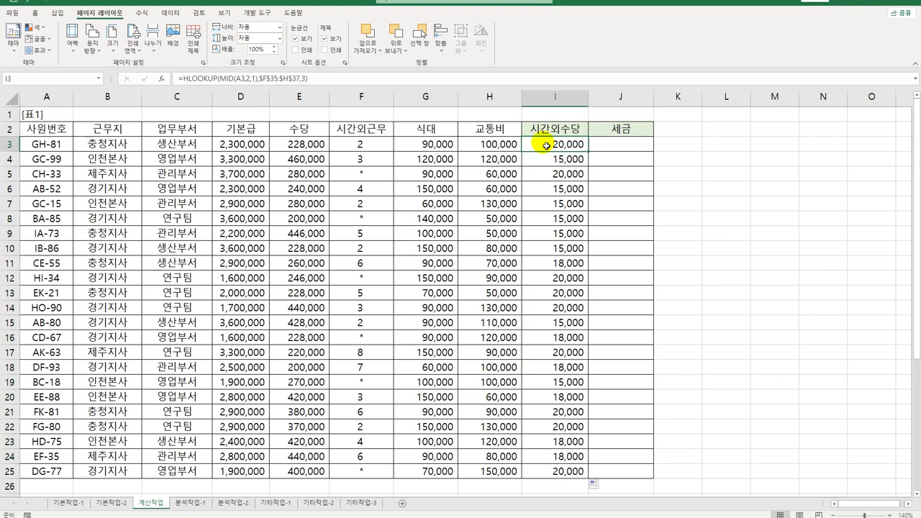
double_click(547, 146)
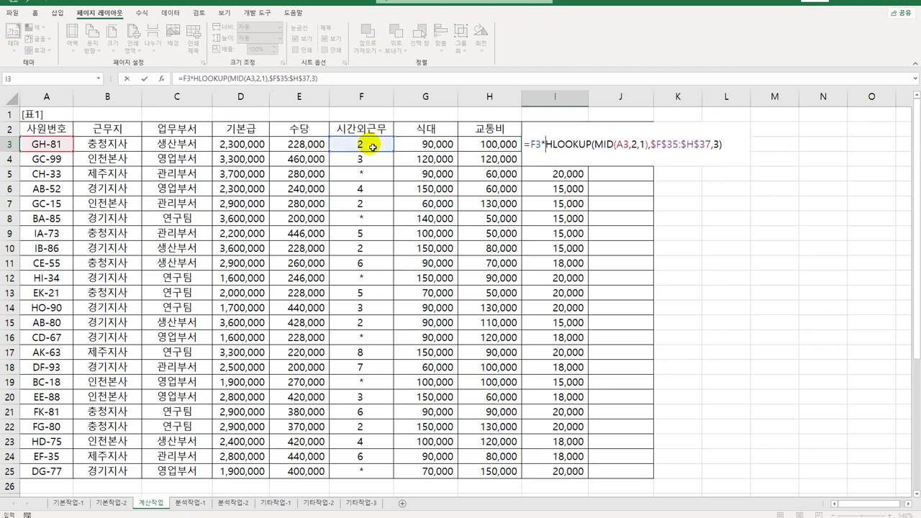
key("Return")
left_click(558, 145)
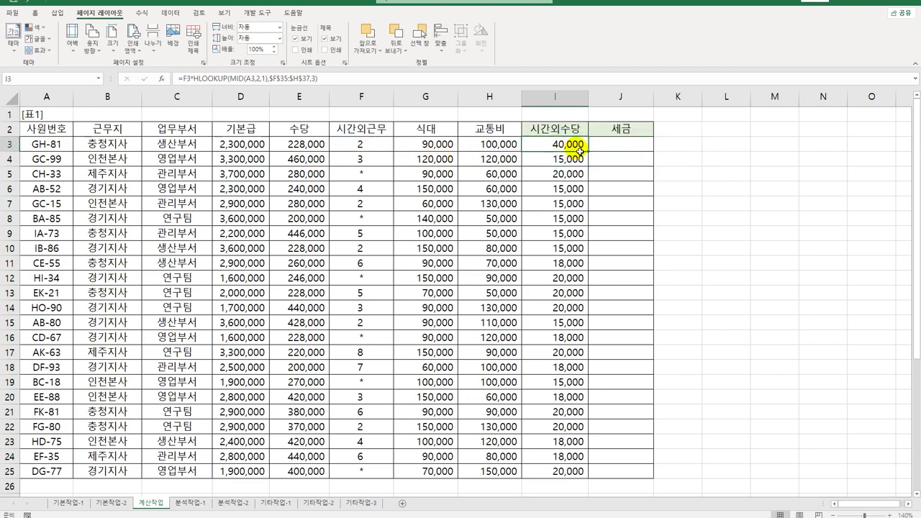
double_click(589, 152)
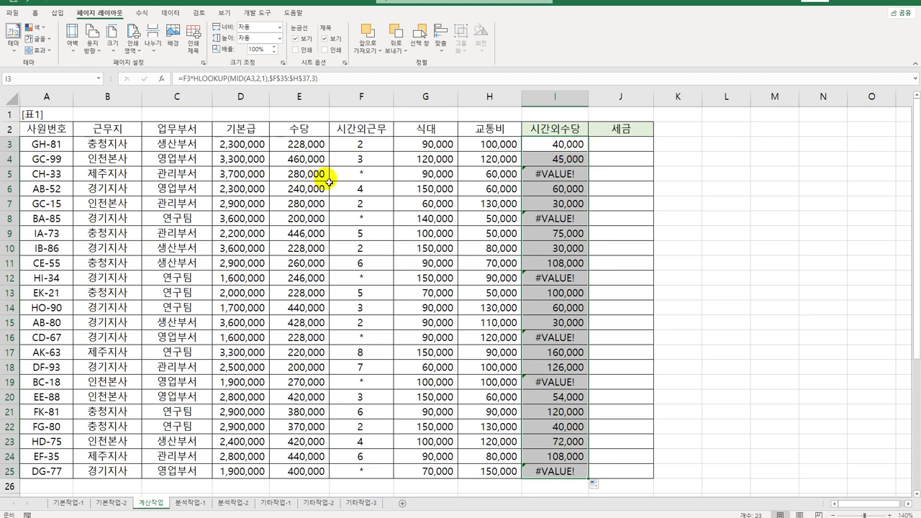
Step: Wrap the I3 formula in IFERROR with 0 for rows whose 시간외근무 is an asterisk, and refill the 시간외수당 column
left_click(373, 173)
left_click(368, 218)
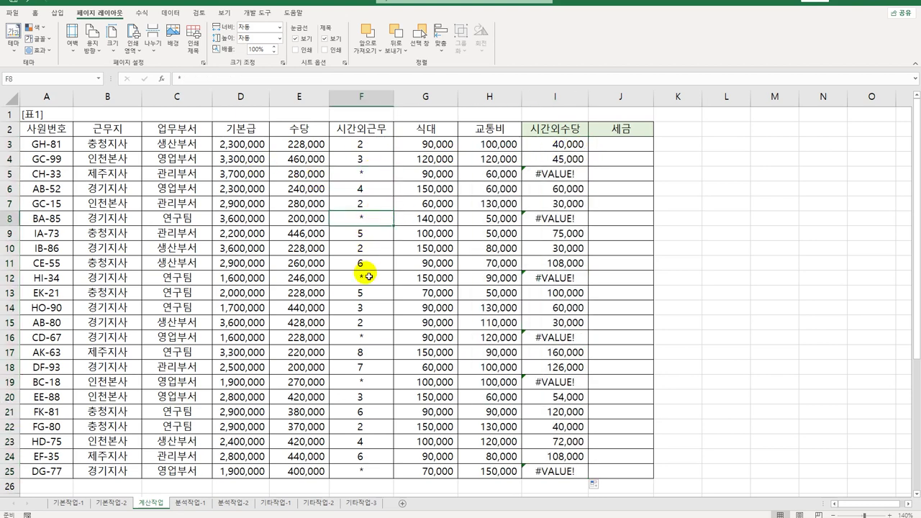
left_click(364, 275)
left_click(575, 144)
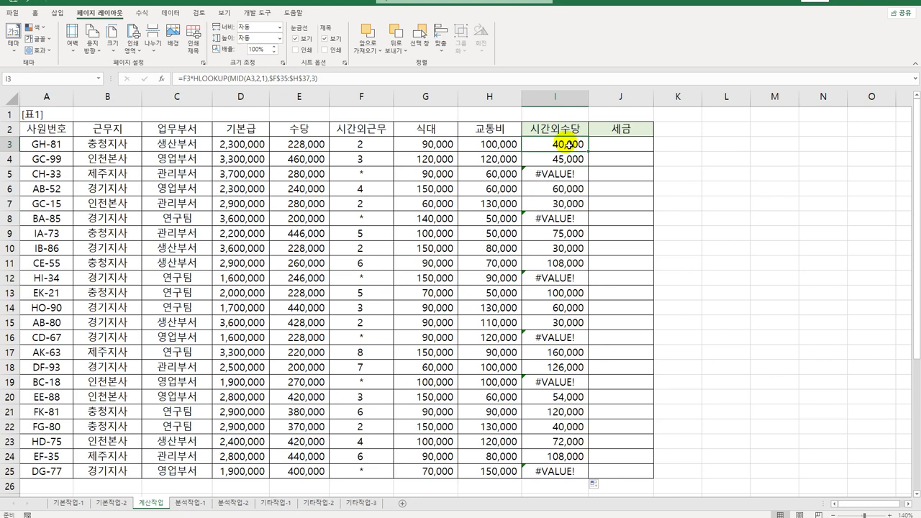
double_click(533, 144)
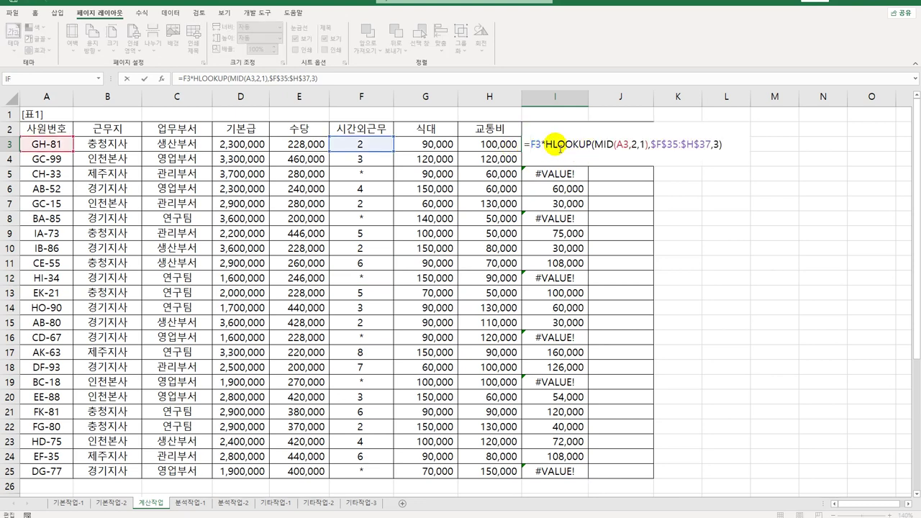
type("IFERROR(")
key("End")
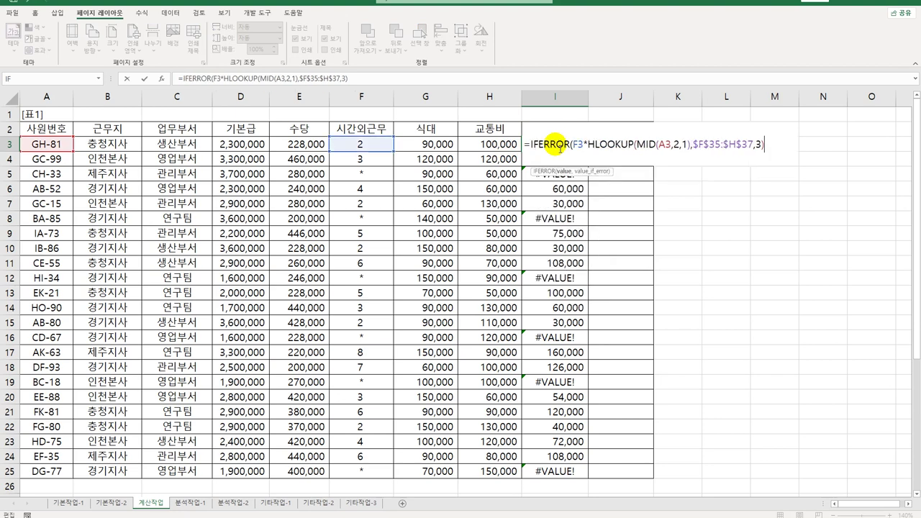
type(",0)")
key("Return")
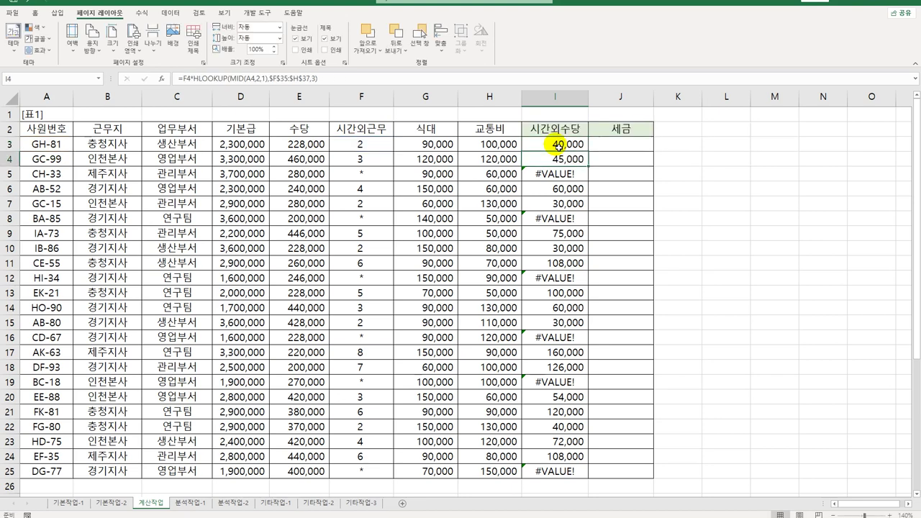
left_click(583, 142)
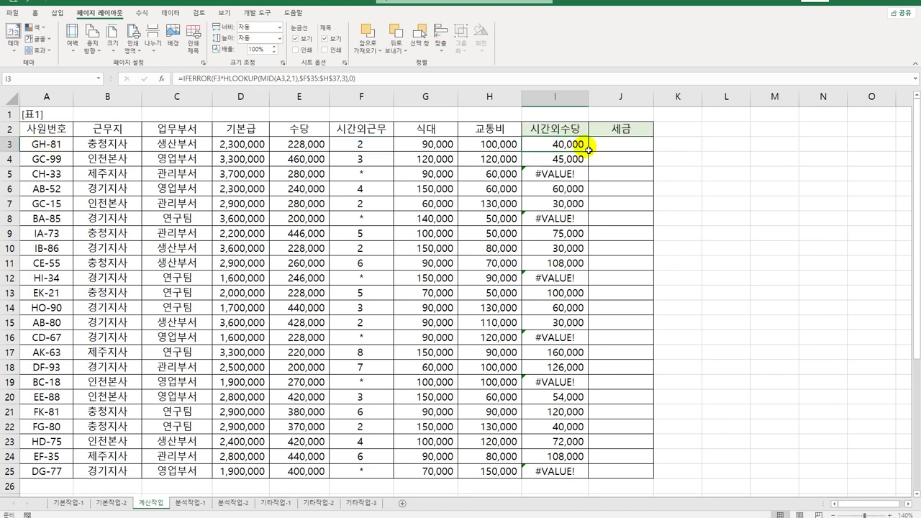
double_click(589, 152)
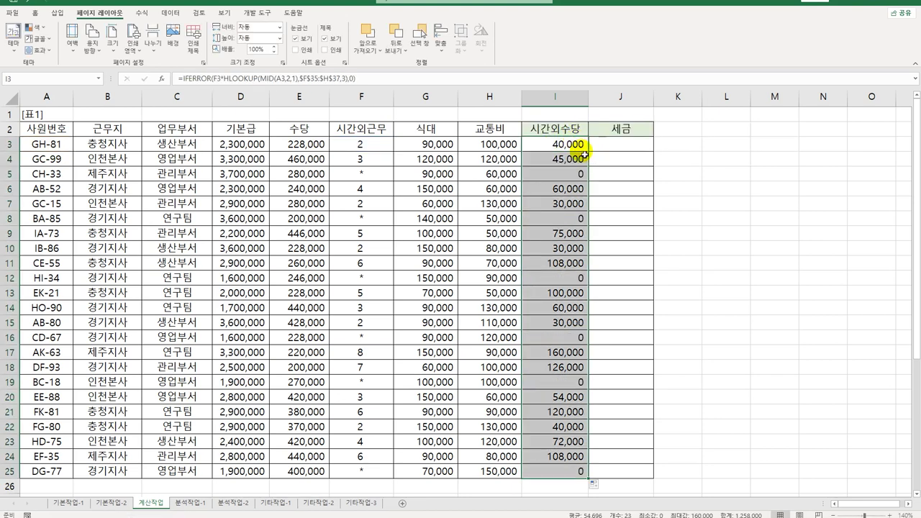
left_click(584, 145)
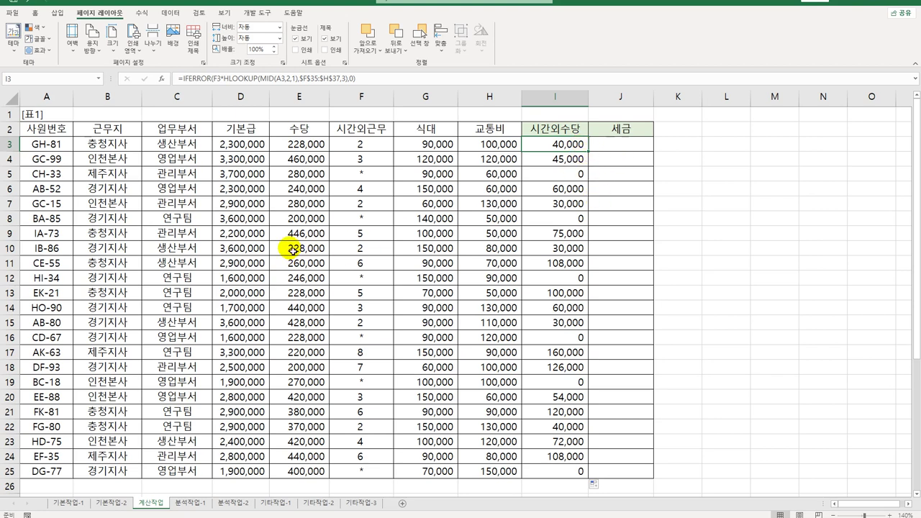
Step: Examine the empty 기본급 and 수당 cells in [표2] together with the 근무지 and 시간외근무 columns of [표1]
scroll(292, 249, "down", 3)
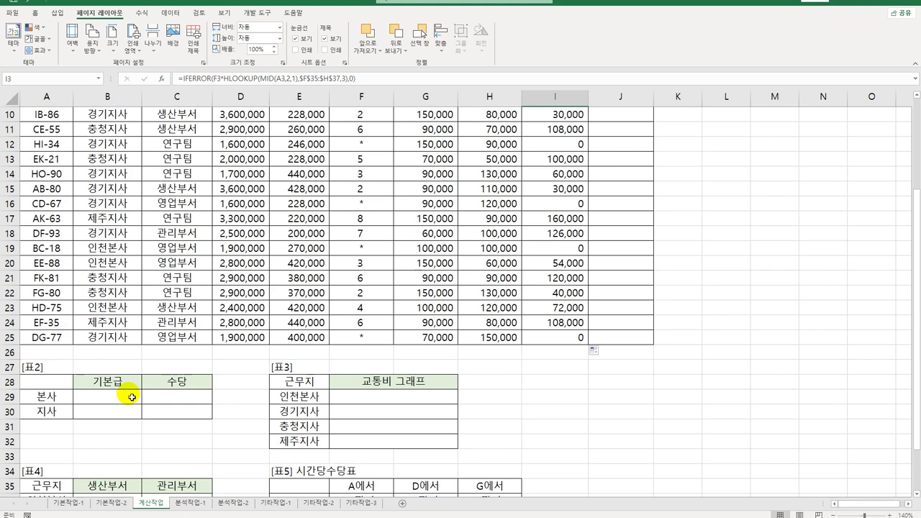
left_click_drag(132, 397, 174, 406)
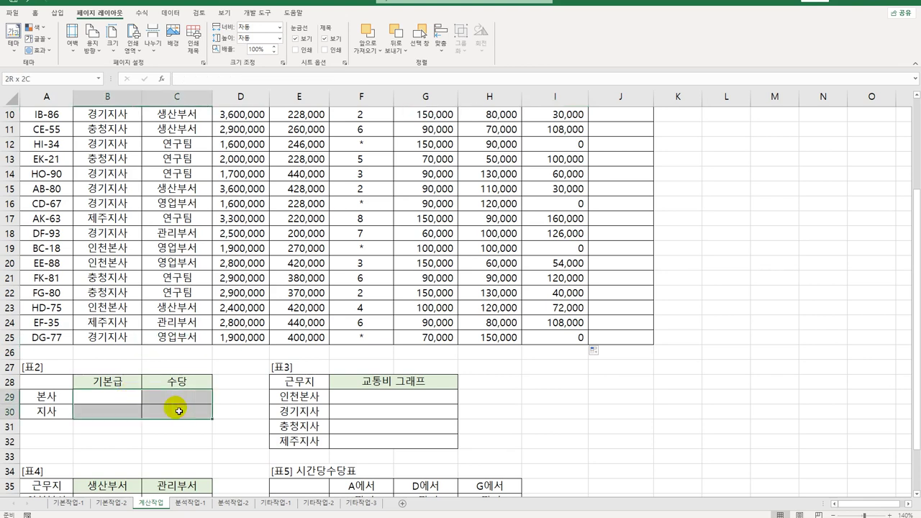
left_click(121, 403)
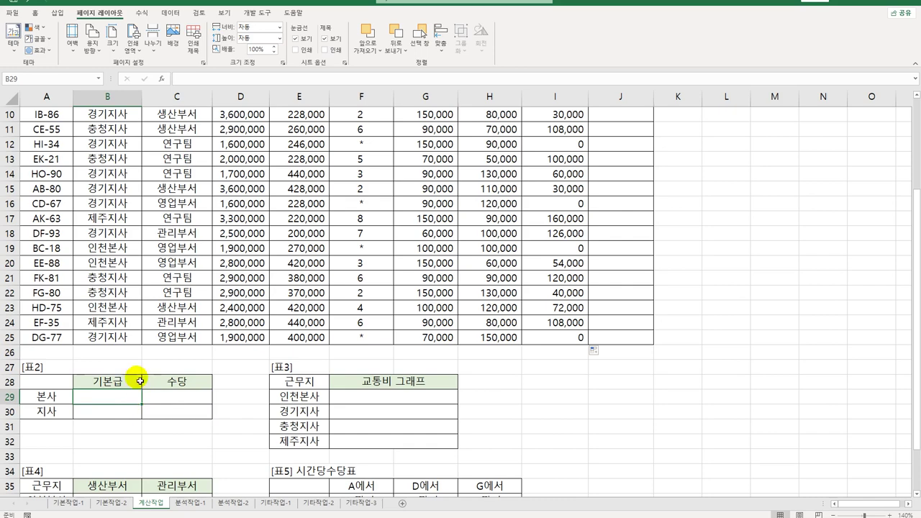
scroll(147, 360, "up", 3)
left_click_drag(119, 143, 123, 471)
scroll(115, 447, "down", 3)
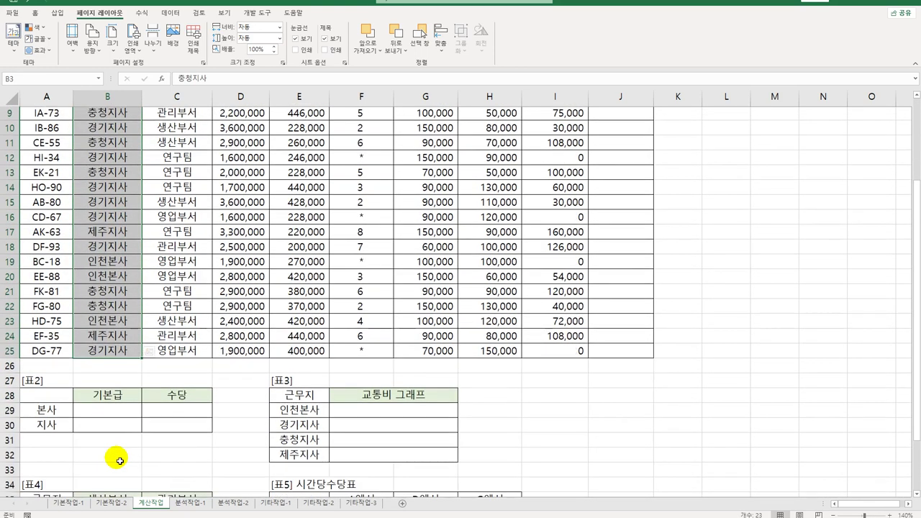
left_click(107, 402)
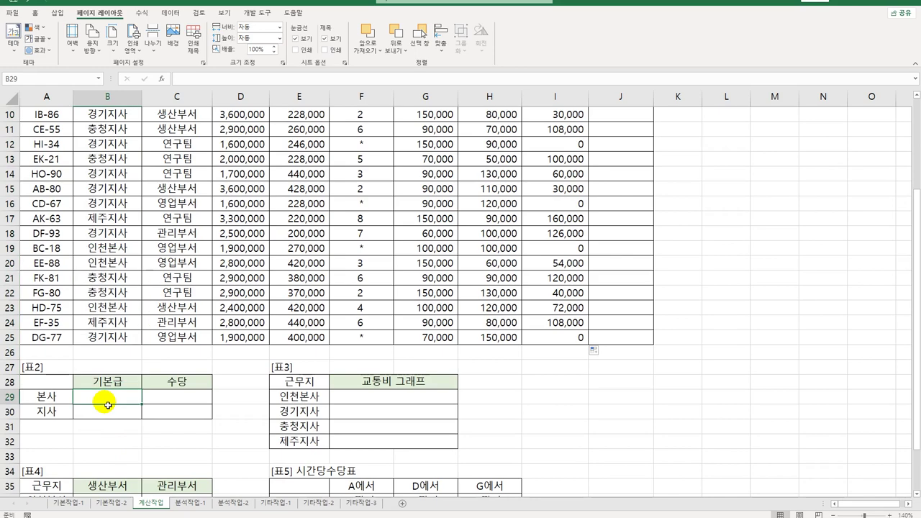
scroll(346, 395, "up", 3)
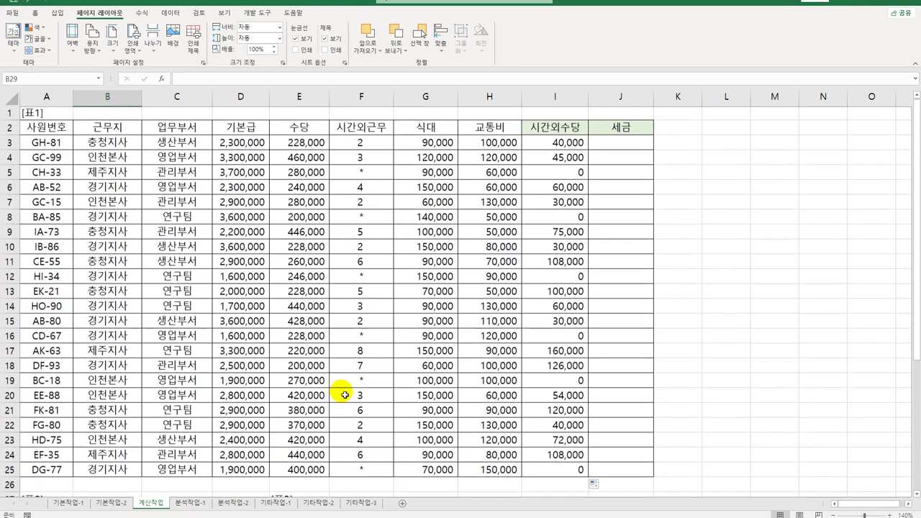
left_click_drag(360, 144, 347, 471)
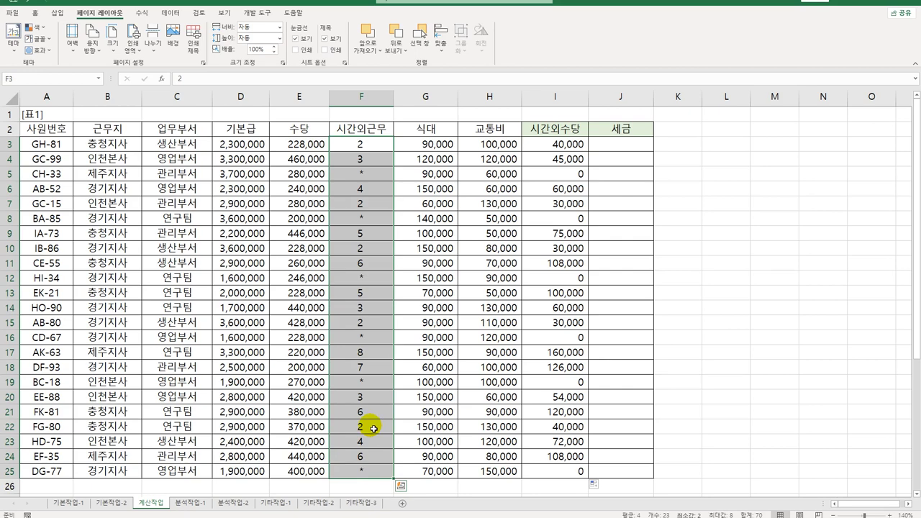
scroll(374, 429, "down", 3)
Step: Start a MAX formula in B29 of [표2] that takes the last 2 characters of $B$3:$B$25 with RIGHT
left_click(137, 400)
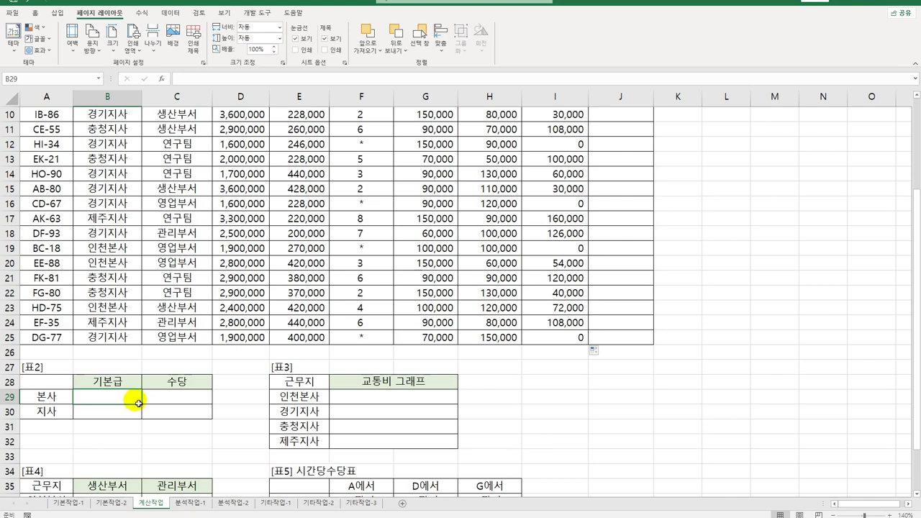
type("=MAX(")
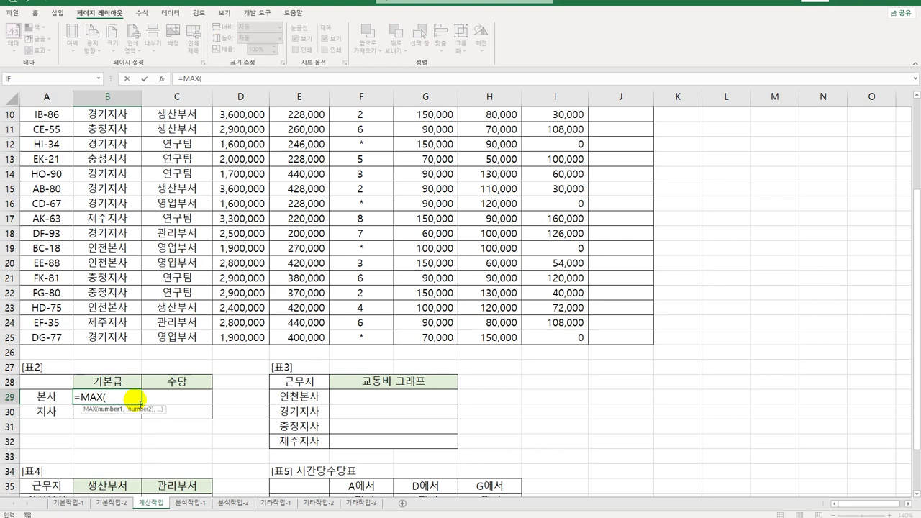
type("(")
type("right")
key("Tab")
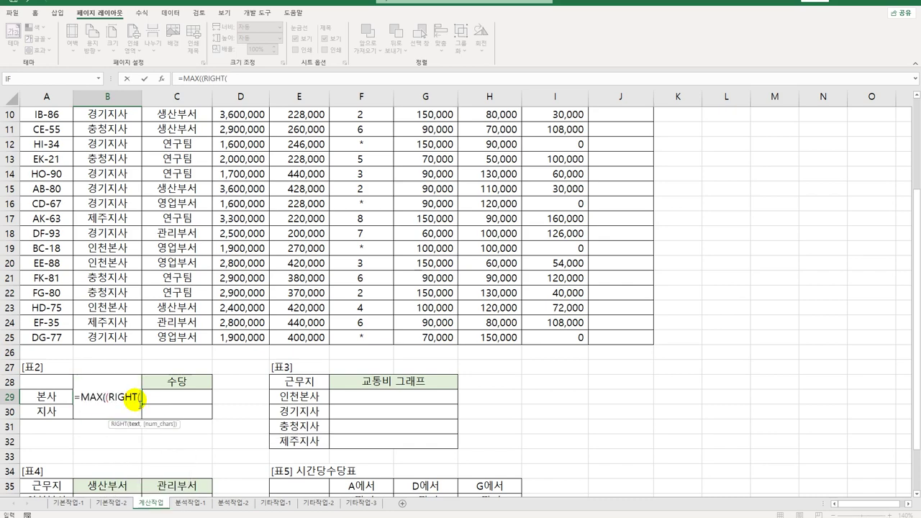
scroll(132, 324, "up", 3)
left_click(131, 146)
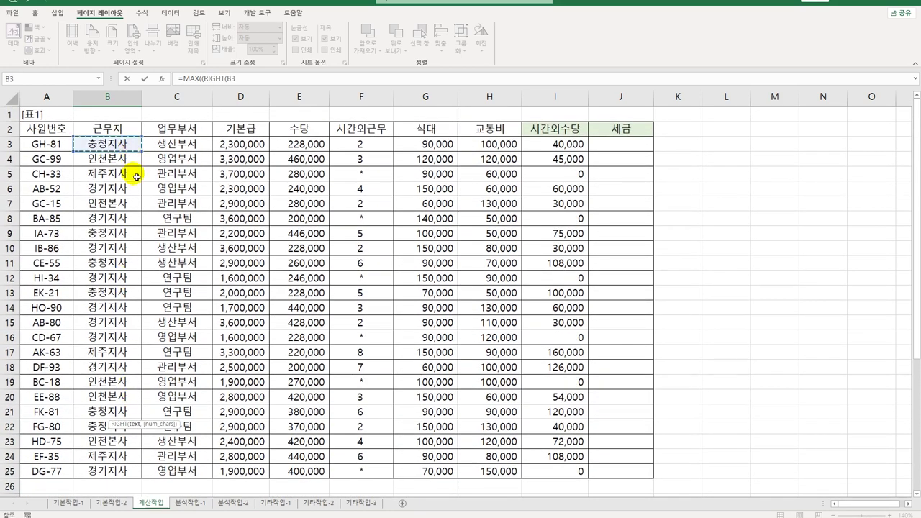
left_click_drag(137, 177, 127, 468)
key("F4")
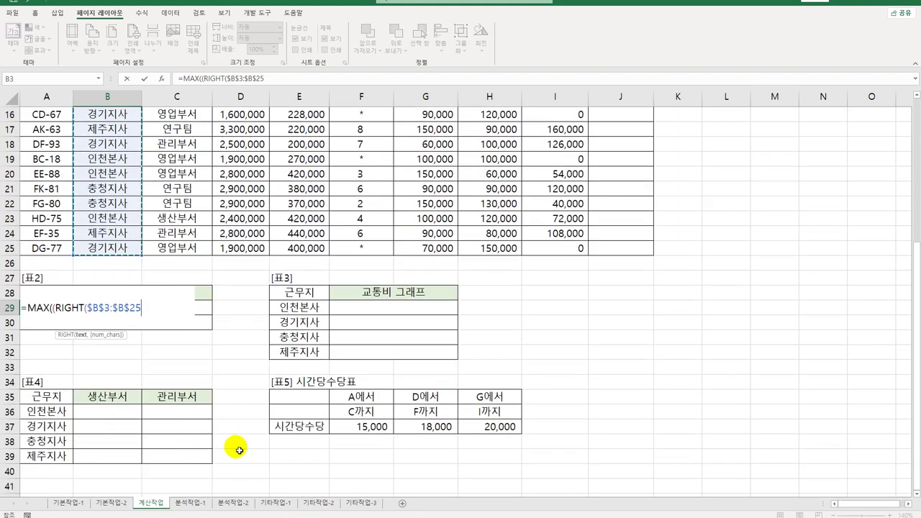
type(",2")
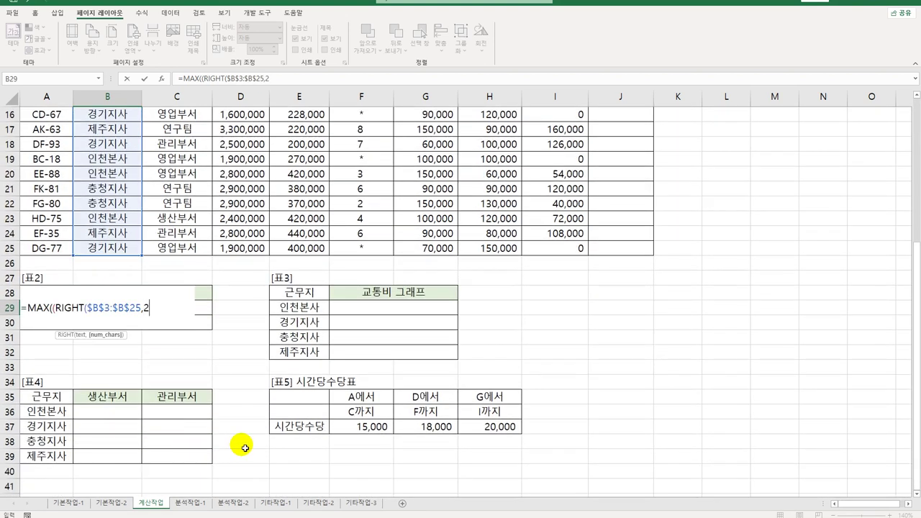
Step: Compare the RIGHT result with the 본사 label as $A29, close the condition and add a multiplication sign
type(")=")
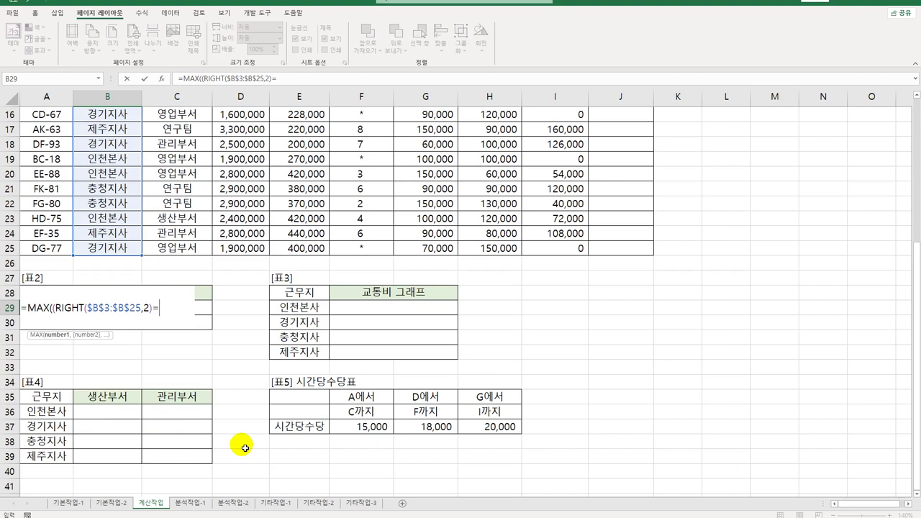
key("Left")
key("F4")
key("F4")
key("F4")
type(")*(")
key("BackSpace")
Step: Add ISNUMBER($F$3:$F$25) on the 시간외근무 column as the second condition, followed by a multiplication sign
type("isn")
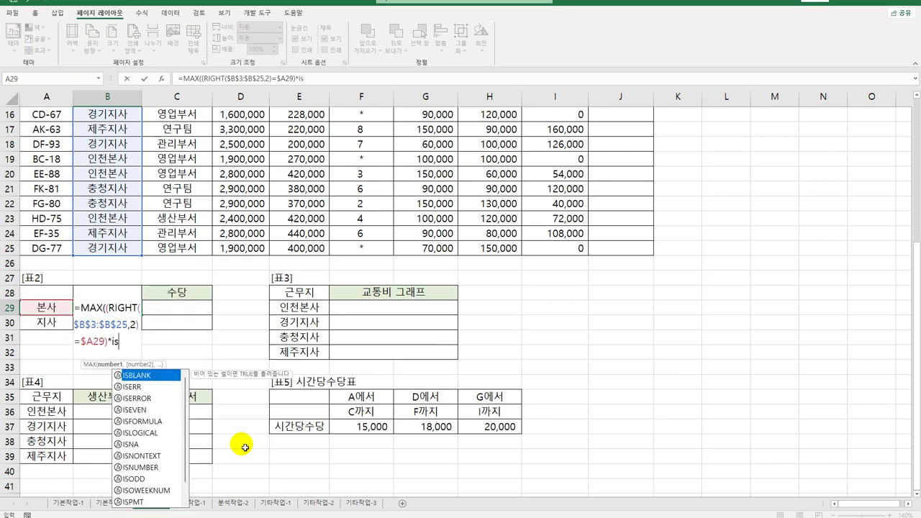
key("Down")
key("Down")
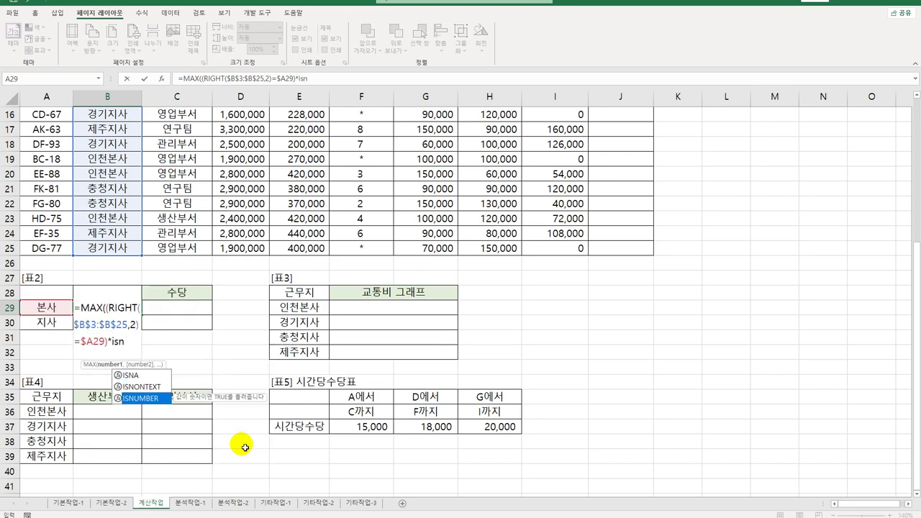
key("Tab")
scroll(504, 338, "up", 5)
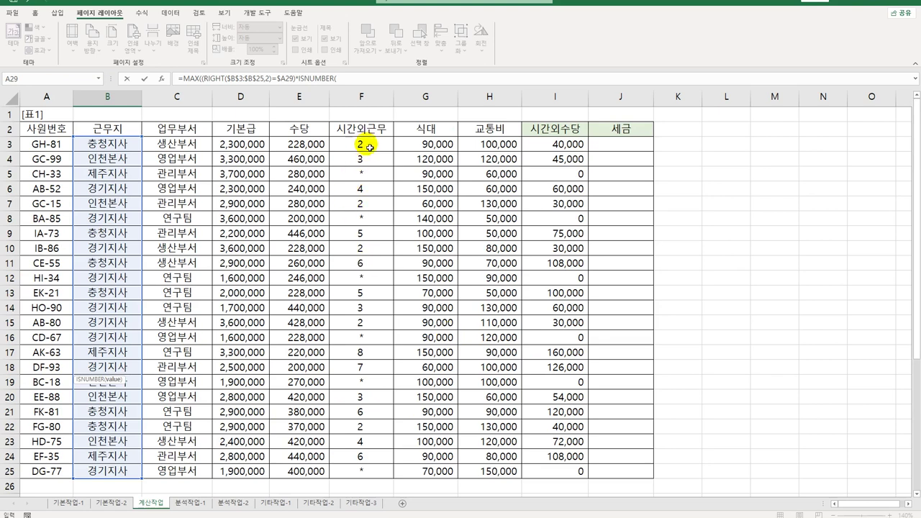
left_click_drag(365, 144, 374, 475)
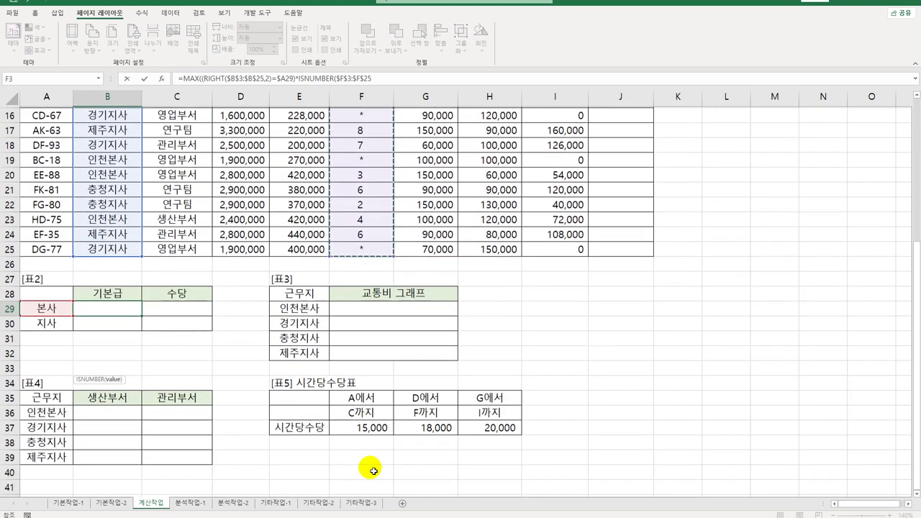
scroll(369, 474, "down", 5)
key("F4")
type(")*")
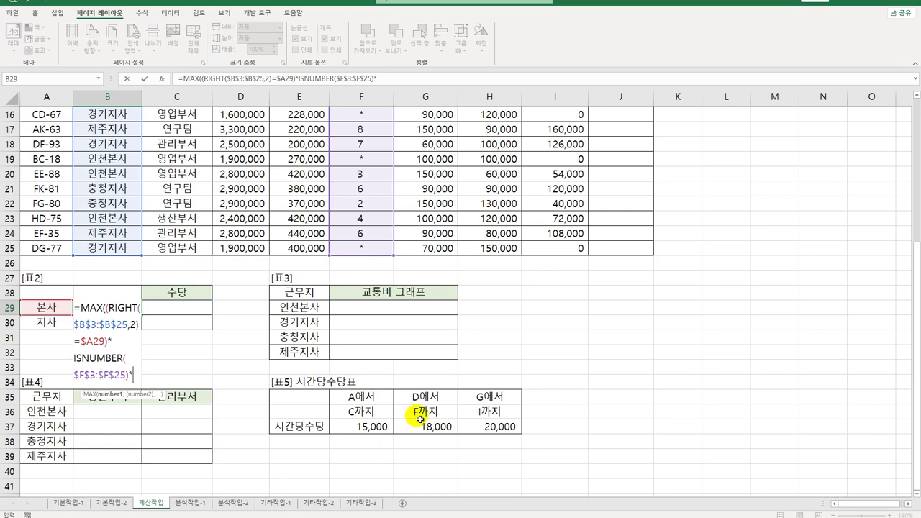
Step: Add the 기본급 column as the value range of the MAX formula, with only its rows locked as D$3:D$25
scroll(407, 403, "up", 5)
left_click_drag(235, 148, 241, 472)
scroll(279, 434, "down", 3)
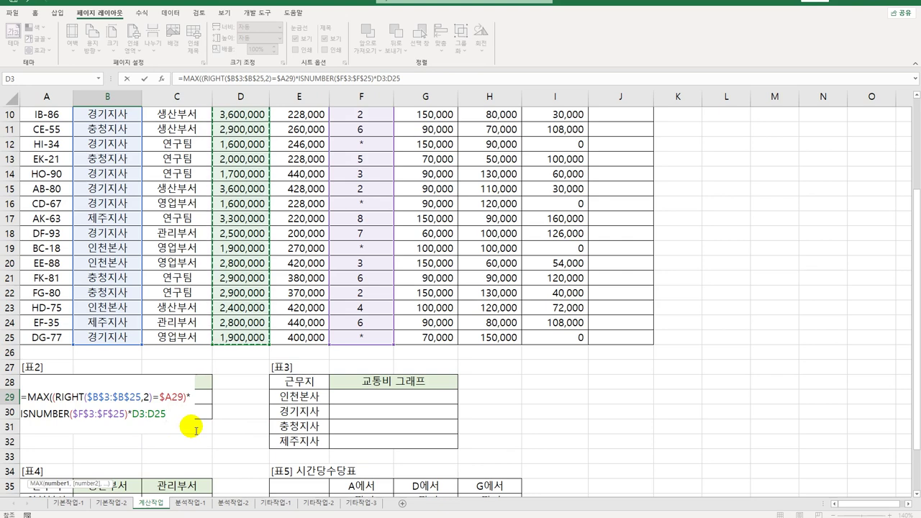
key("F4")
key("F4")
scroll(196, 430, "down", 3)
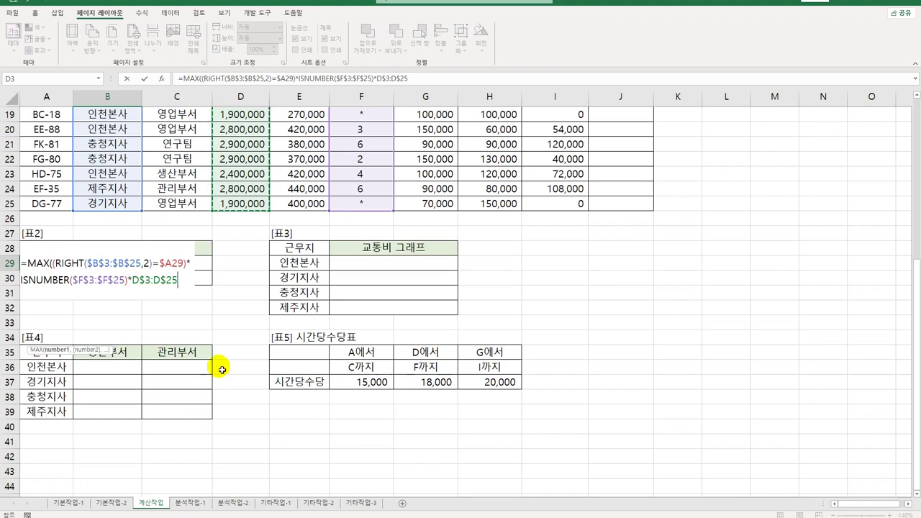
Step: Close the MAX formula, enter it as an array formula in B29 and fill it across B29:C30 of [표2]
type(")")
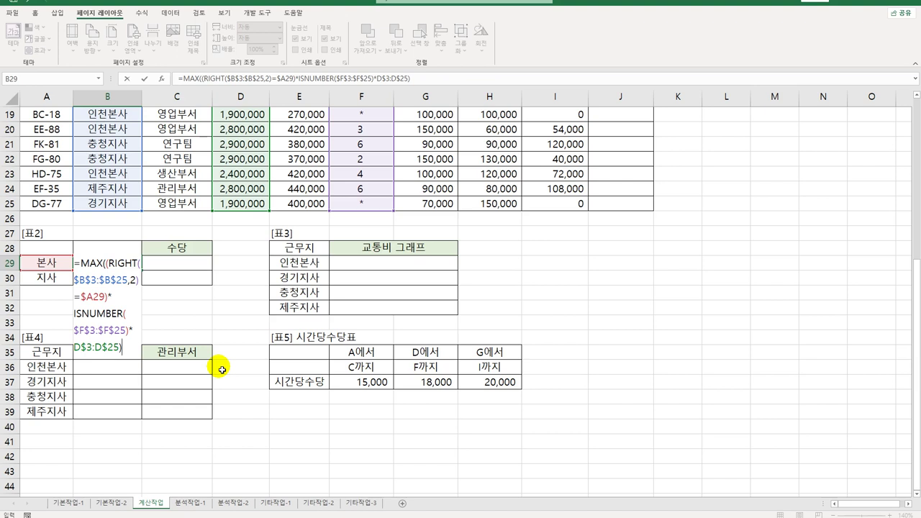
key("ctrl+shift+Return")
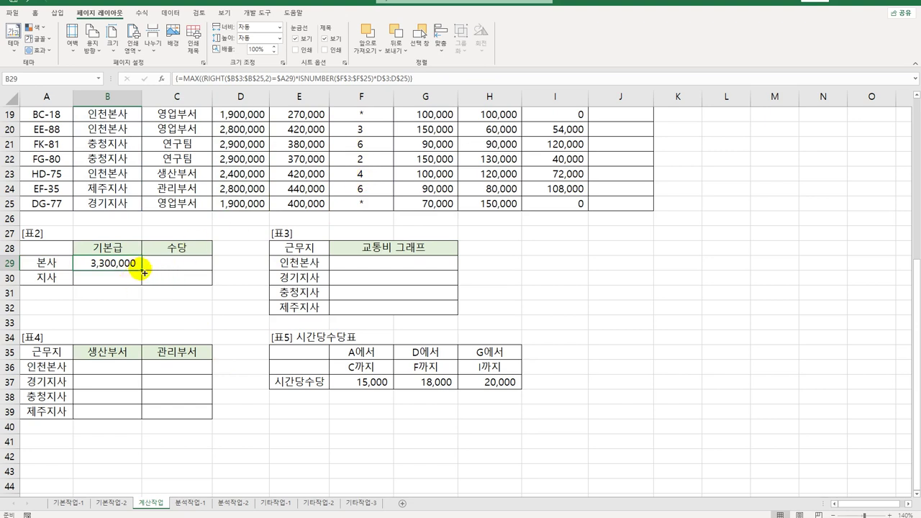
left_click_drag(144, 273, 208, 284)
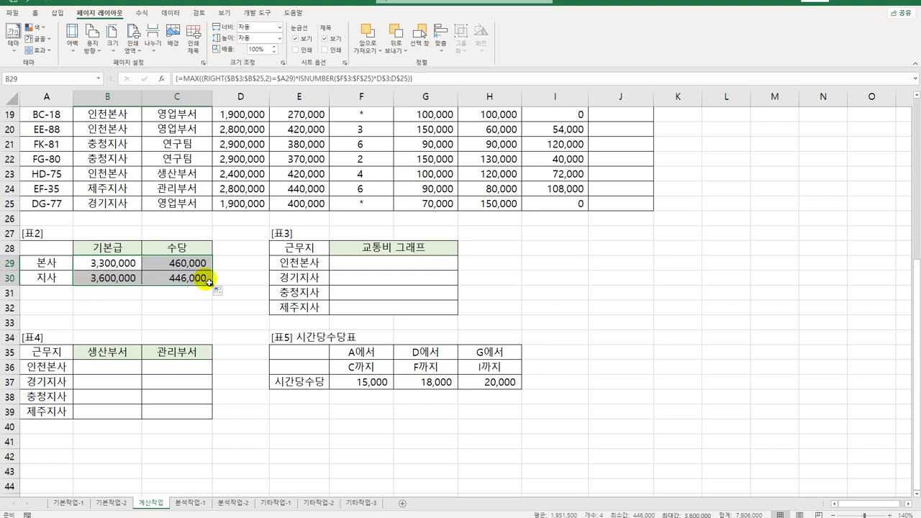
Step: Start an AVERAGEIF formula in F29, the 인천본사 cell of the 교통비 그래프 column in [표3]
left_click(351, 268)
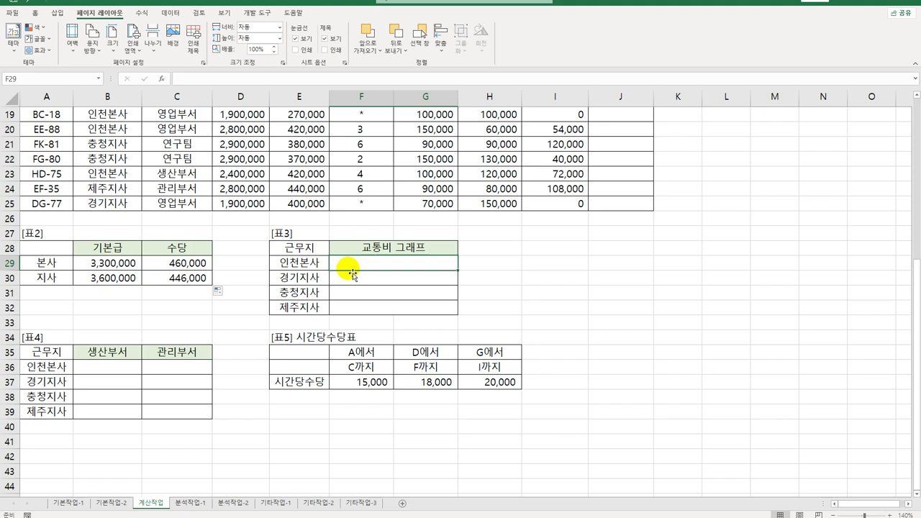
left_click_drag(352, 271, 347, 306)
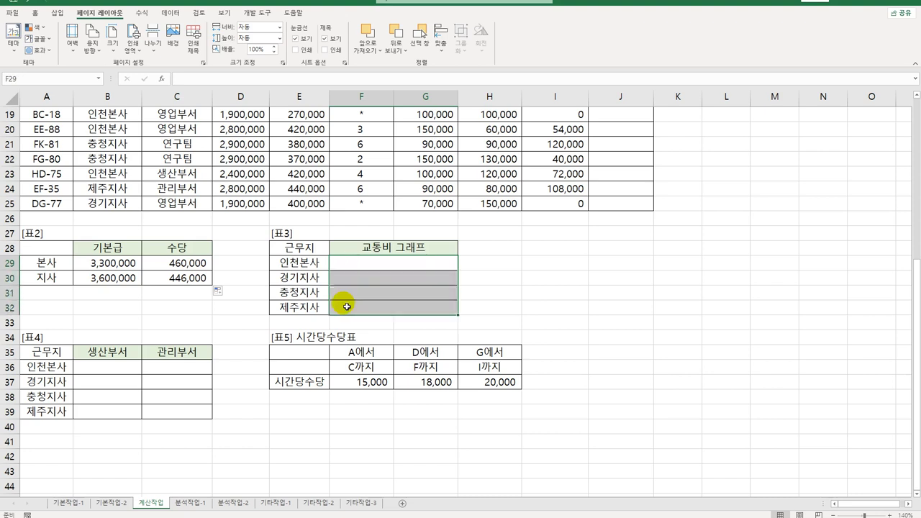
left_click(354, 263)
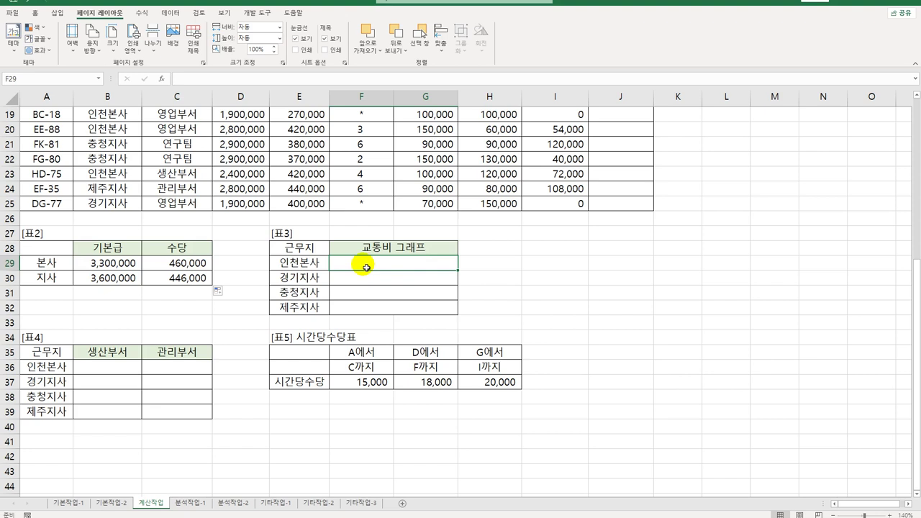
type("=a")
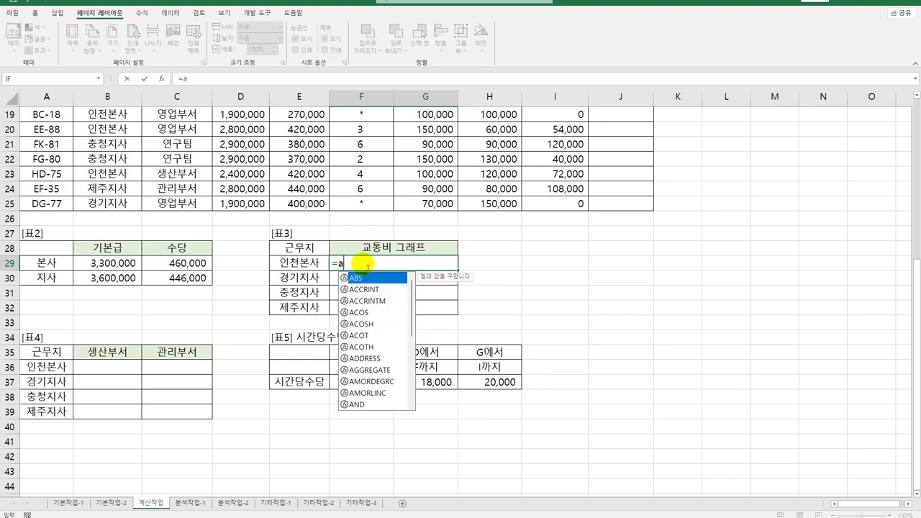
type("ve")
key("Down")
key("Down")
key("Down")
key("Tab")
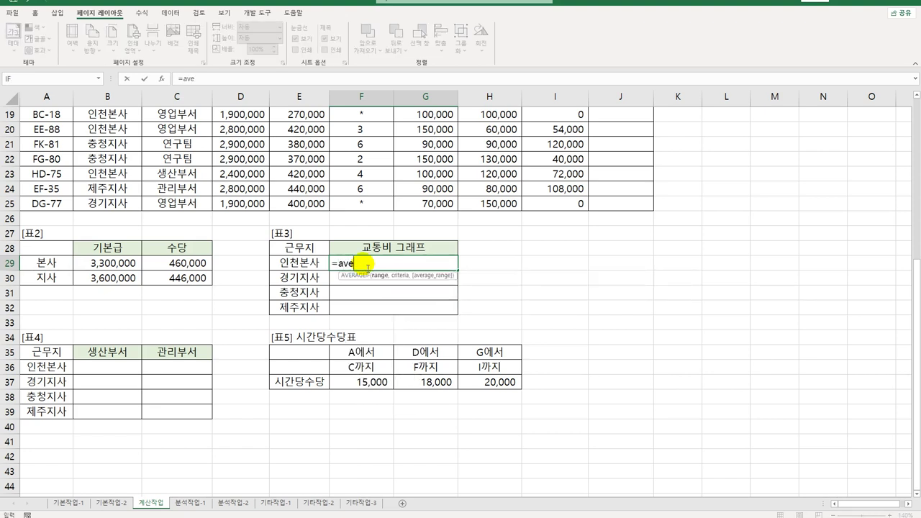
scroll(365, 261, "up", 6)
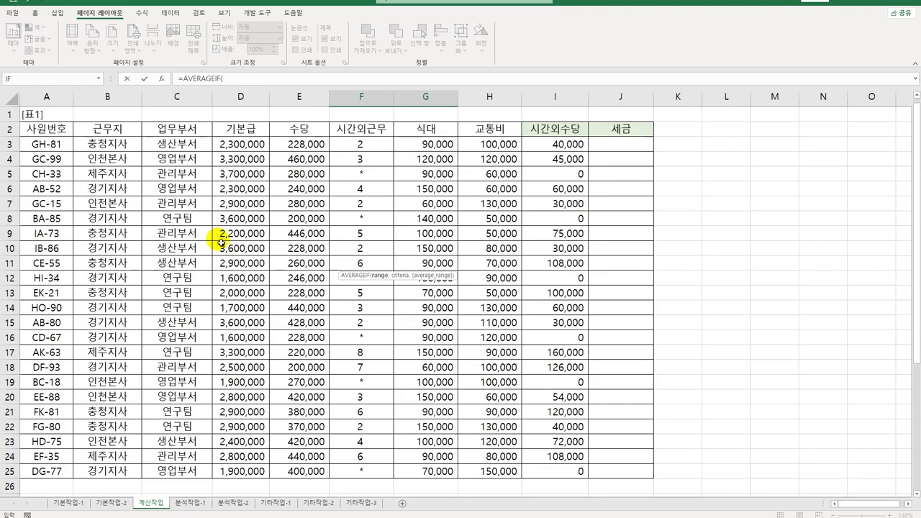
left_click_drag(186, 144, 170, 474)
scroll(253, 456, "down", 5)
key("F4")
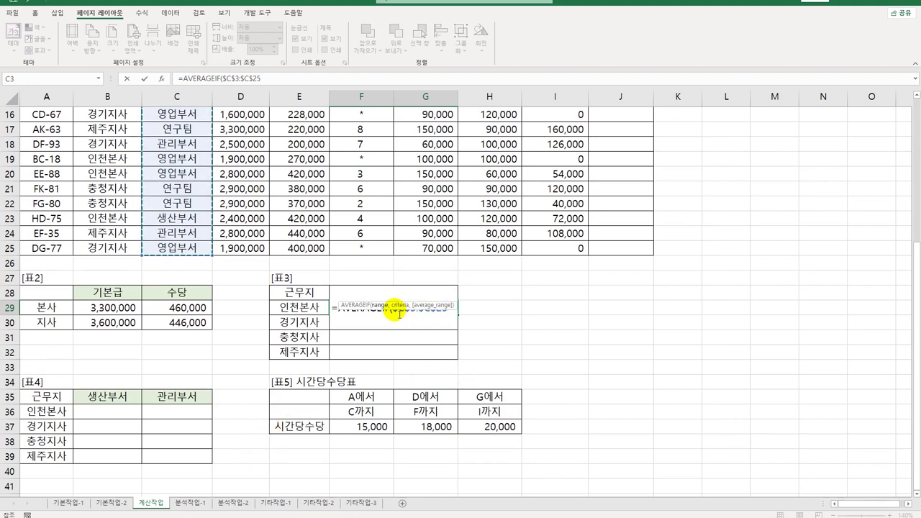
double_click(461, 312)
key("BackSpace")
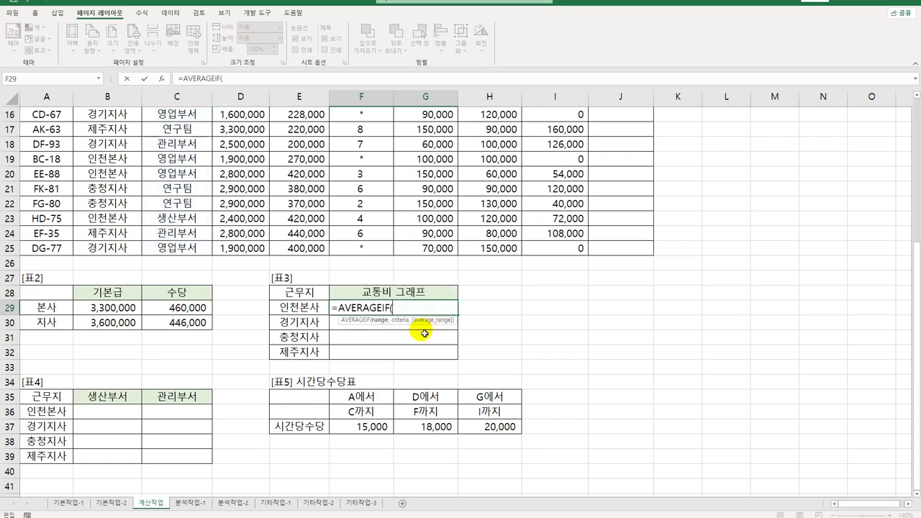
Step: Set the AVERAGEIF range to the 근무지 column $B$3:$B$25 and the criterion to the 인천본사 label in E29
scroll(173, 204, "up", 5)
left_click_drag(118, 144, 103, 468)
scroll(242, 456, "down", 5)
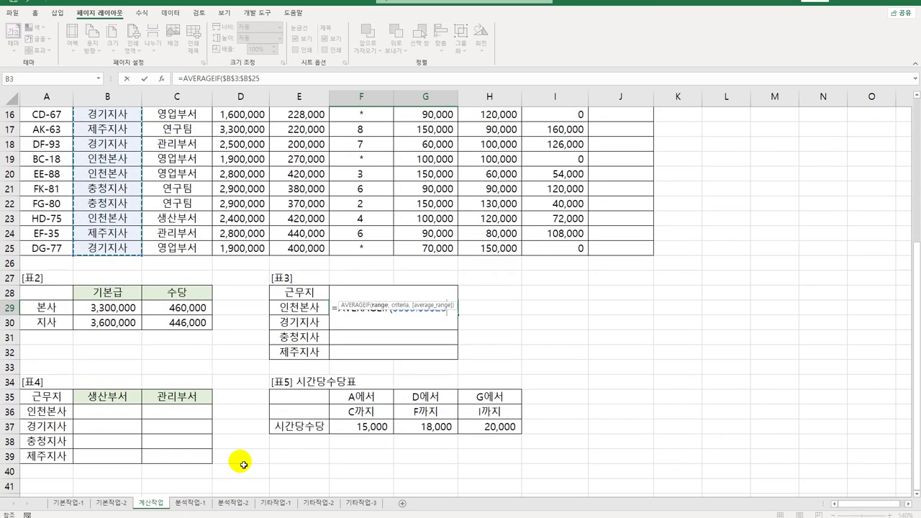
key("F4")
type(",")
left_click(308, 307)
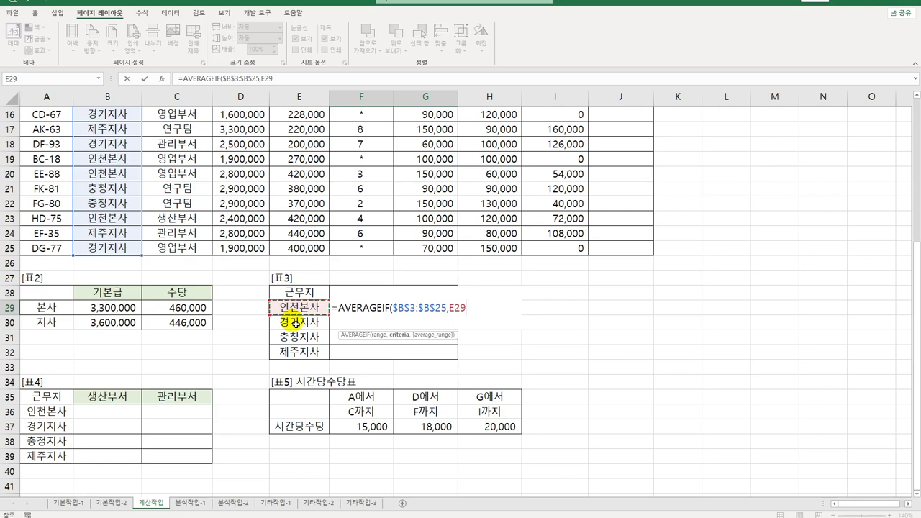
type(",")
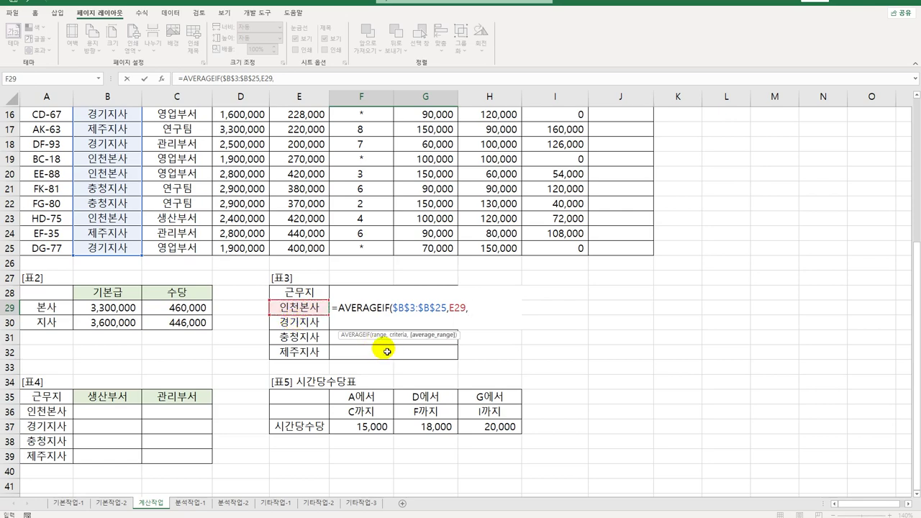
Step: Use the 교통비 column $H$3:$H$25 as the average range, complete the AVERAGEIF formula and fill it down through row 32
scroll(387, 349, "up", 1)
scroll(387, 347, "up", 4)
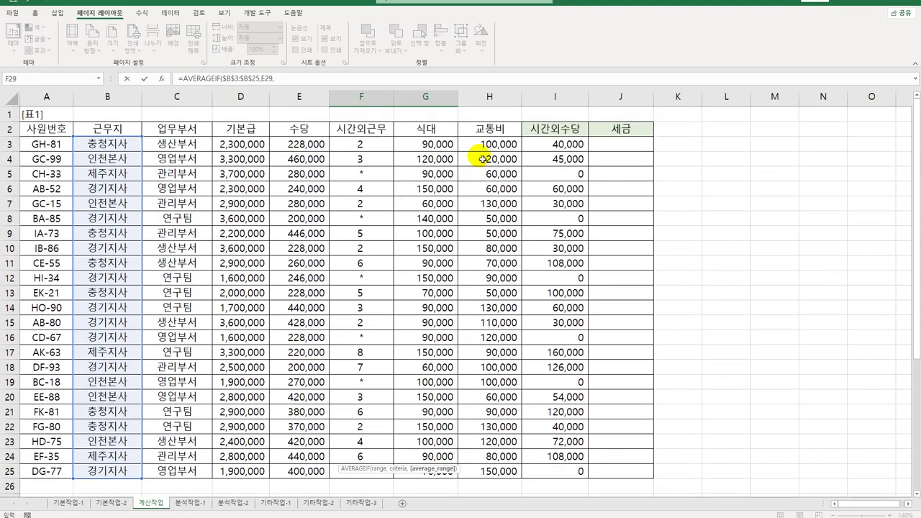
left_click(483, 147)
left_click_drag(487, 157, 498, 472)
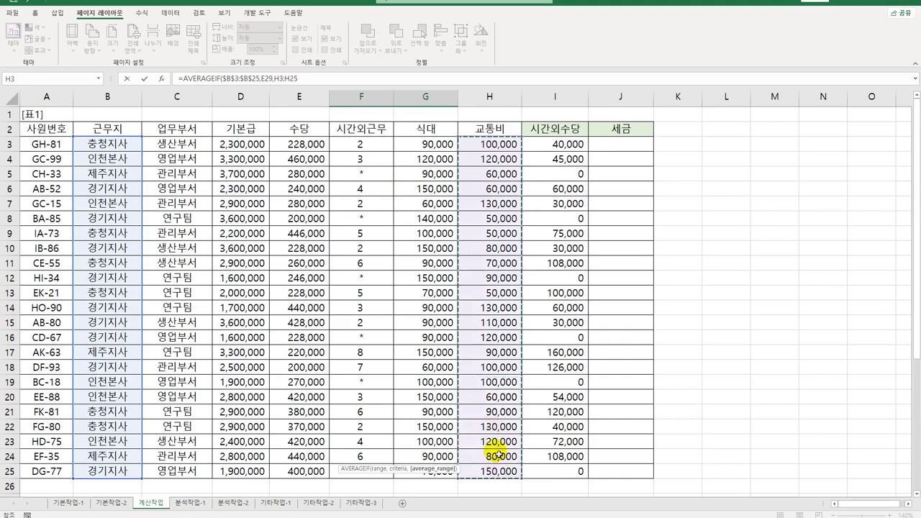
scroll(496, 448, "down", 3)
key("F4")
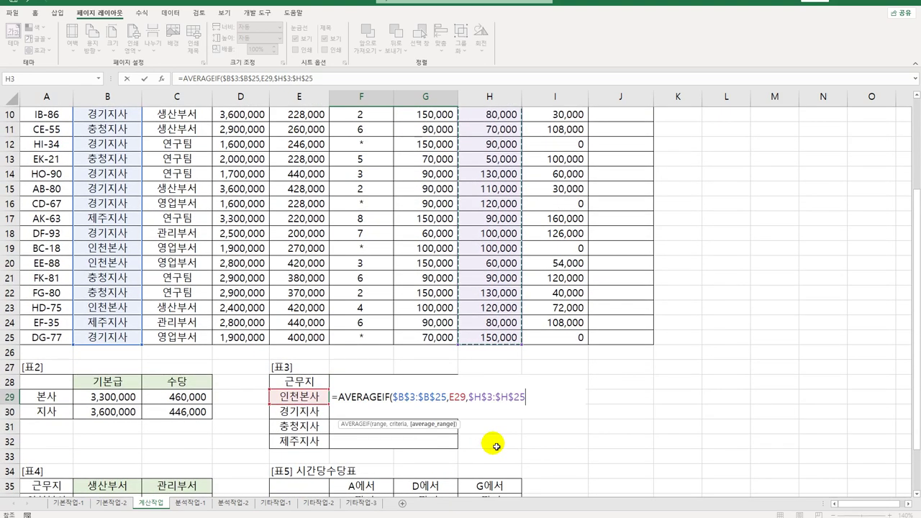
type(")")
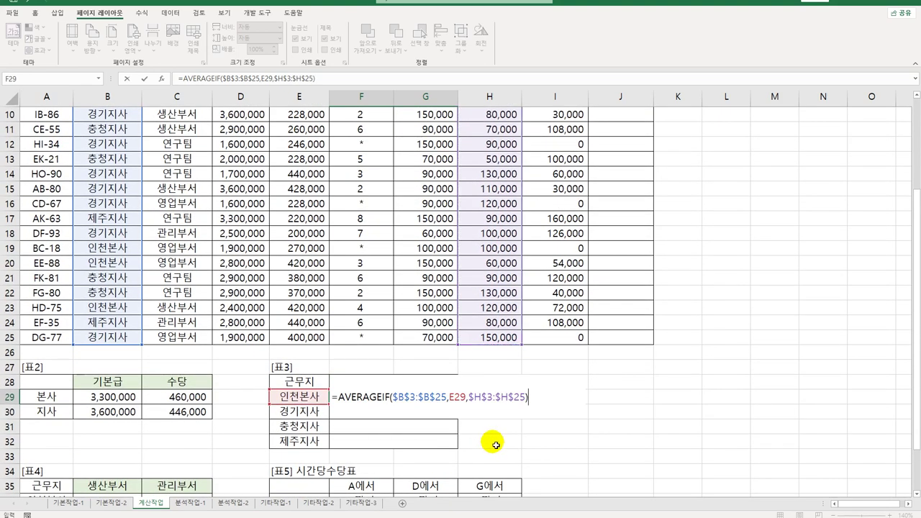
key("Return")
left_click(400, 398)
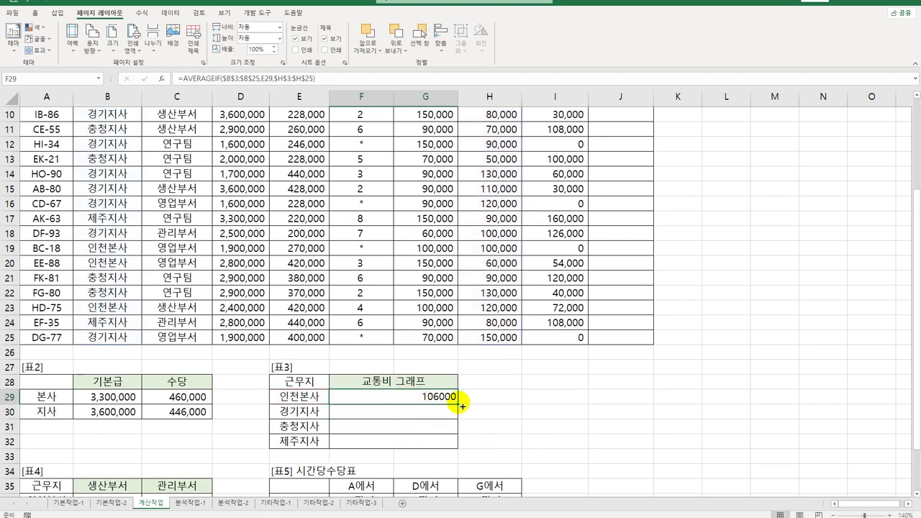
left_click_drag(456, 462, 469, 444)
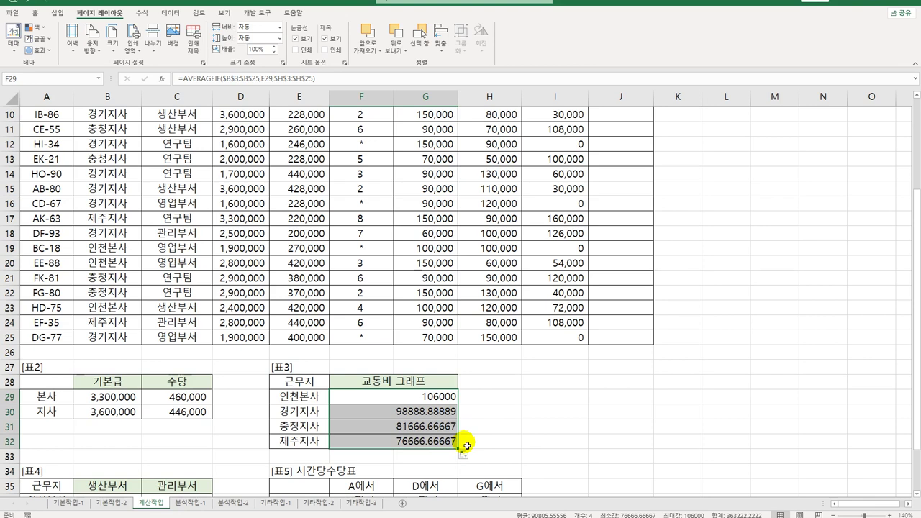
Step: Wrap the AVERAGEIF formula in F29 in QUOTIENT as its numerator and add a comma for the denominator
left_click(453, 396)
double_click(357, 400)
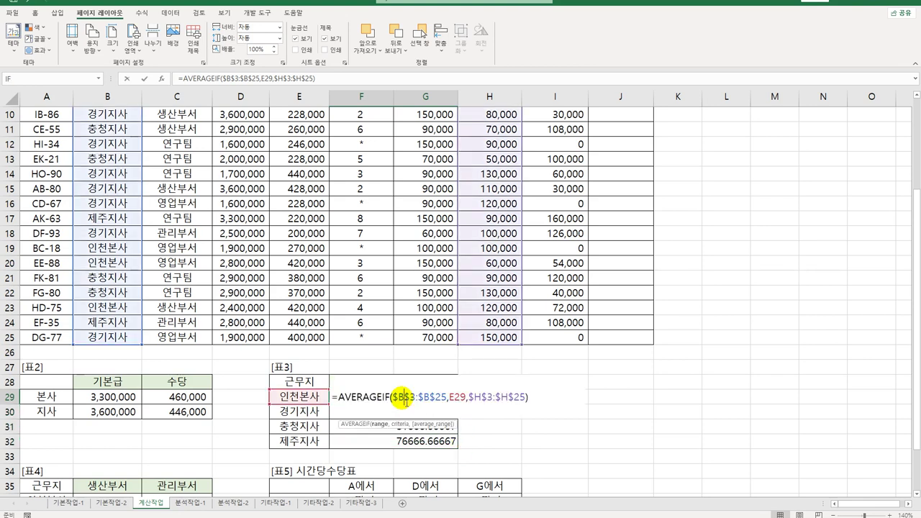
left_click(336, 396)
type("q")
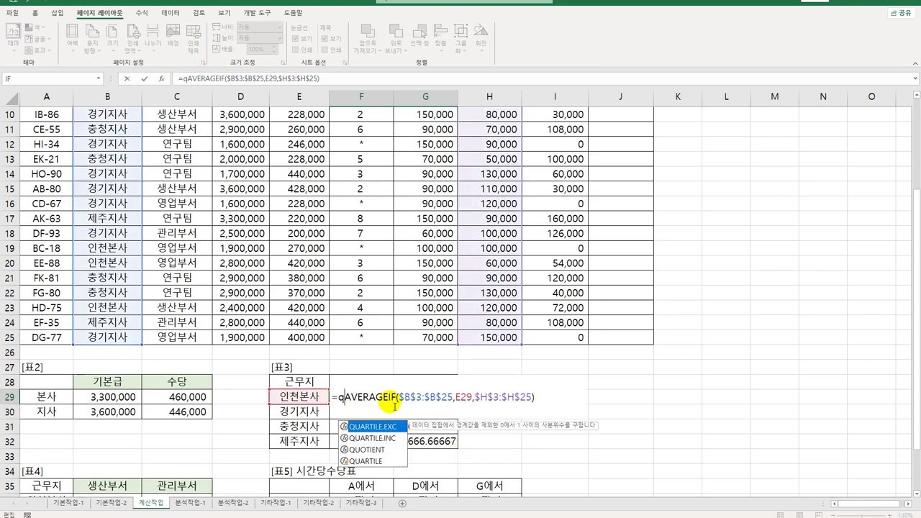
type("u")
type("o")
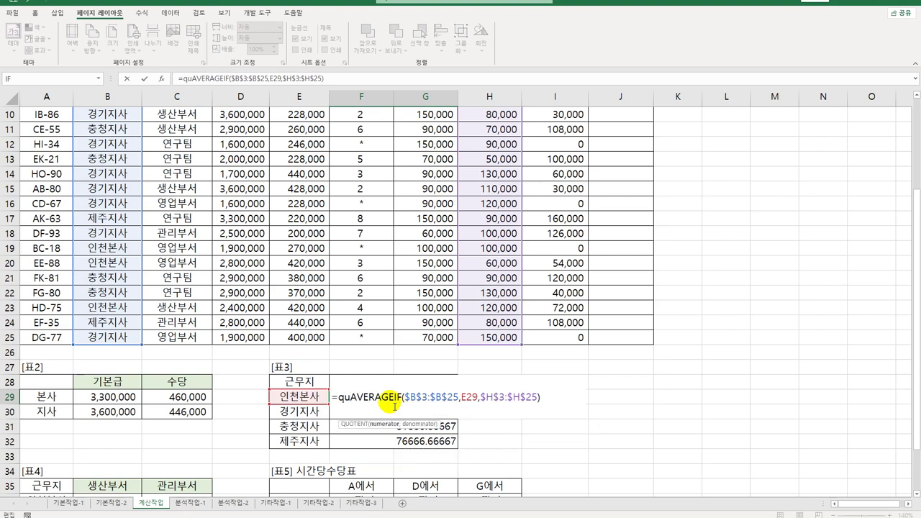
key("Tab")
type(",")
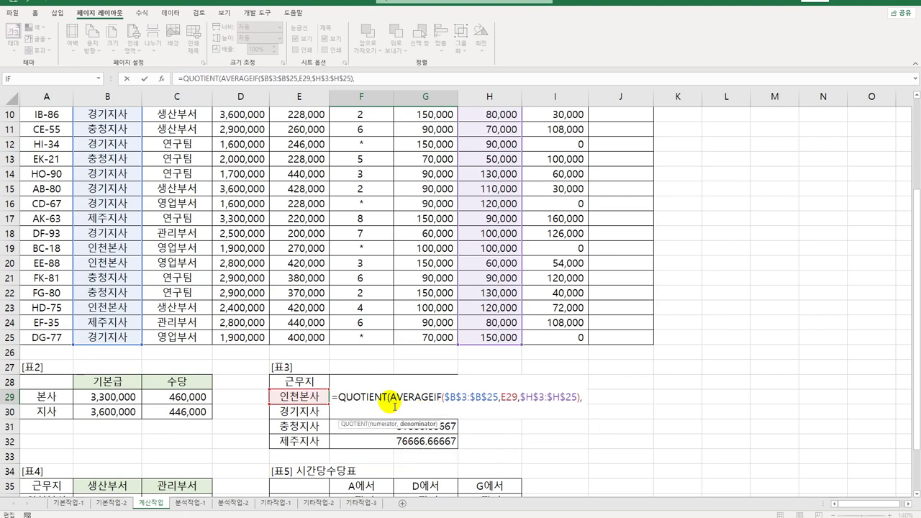
Step: Set the QUOTIENT denominator to 10000, complete the formula and fill it down from F29 through row 32
type("10000)")
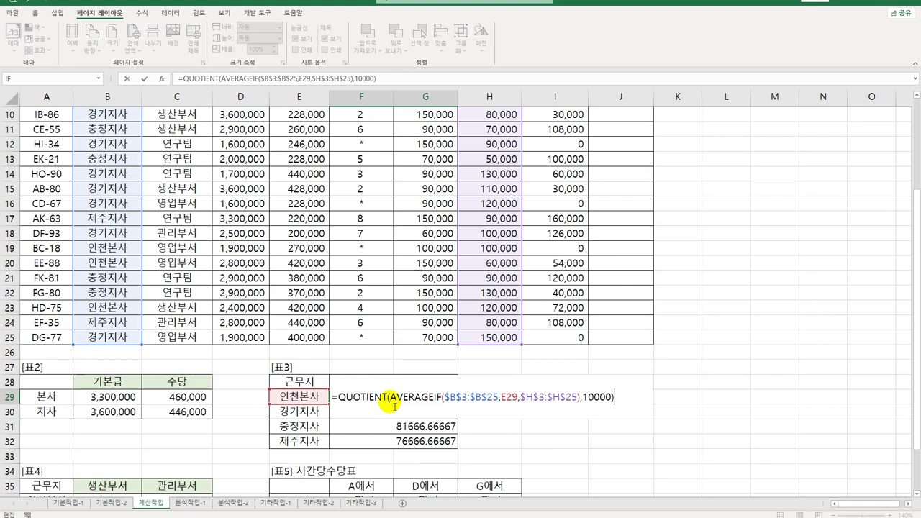
key("Return")
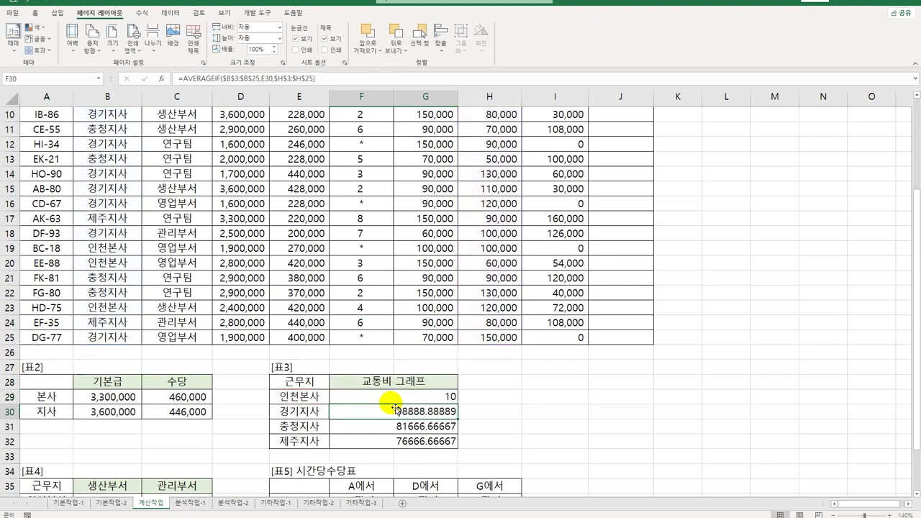
left_click(411, 398)
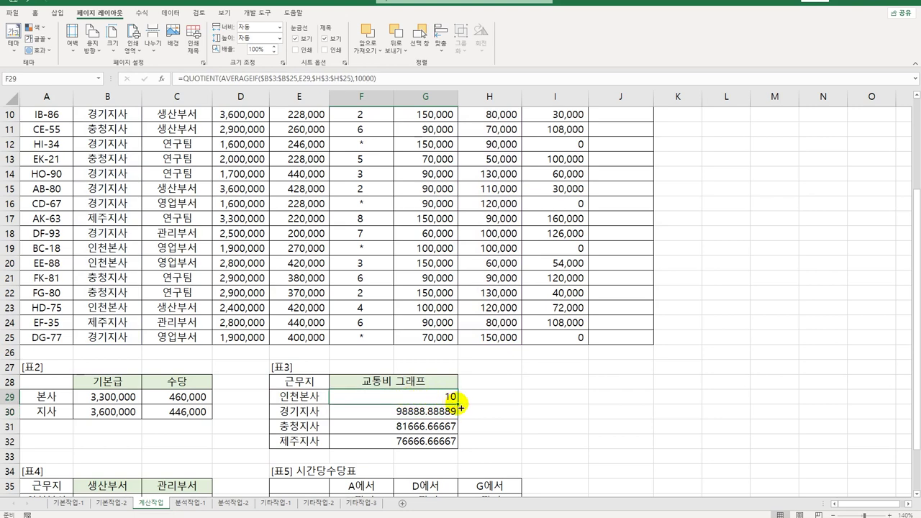
left_click_drag(458, 405, 452, 447)
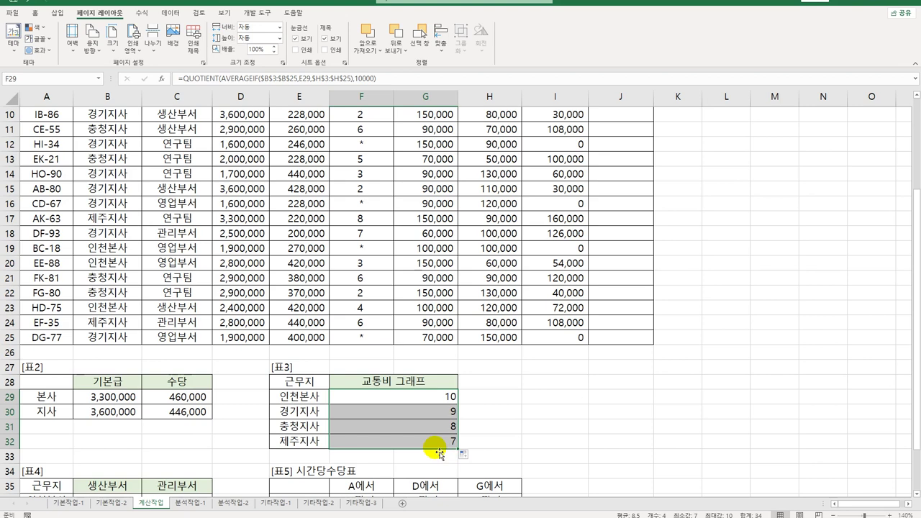
Step: Wrap the QUOTIENT formula in F29 in a REPT function
double_click(430, 397)
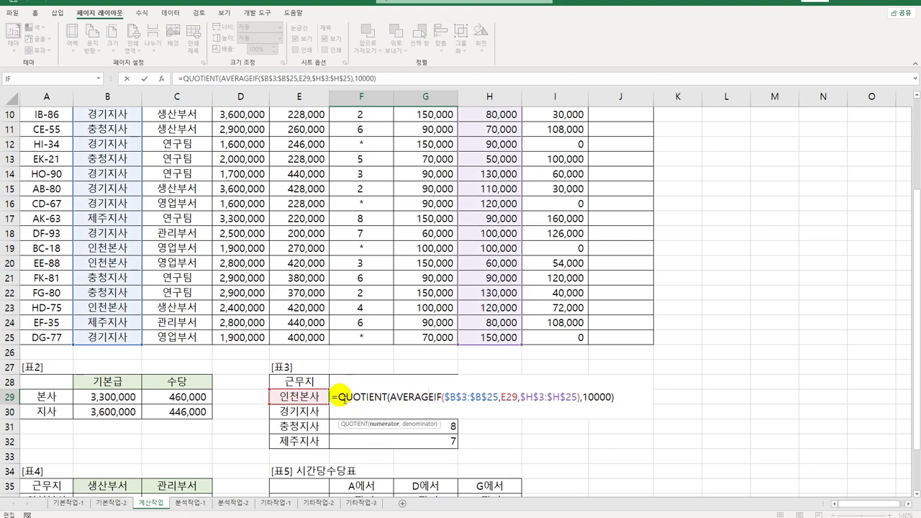
left_click(340, 397)
type("rept")
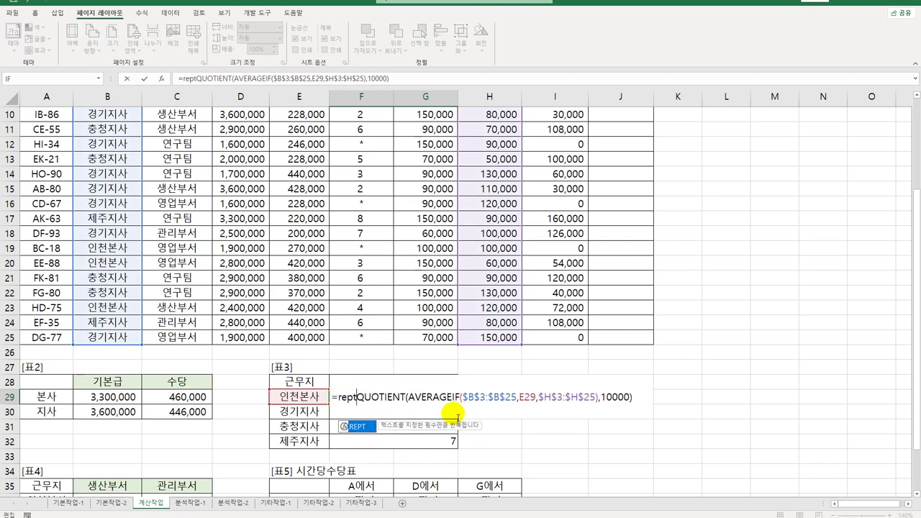
key("Tab")
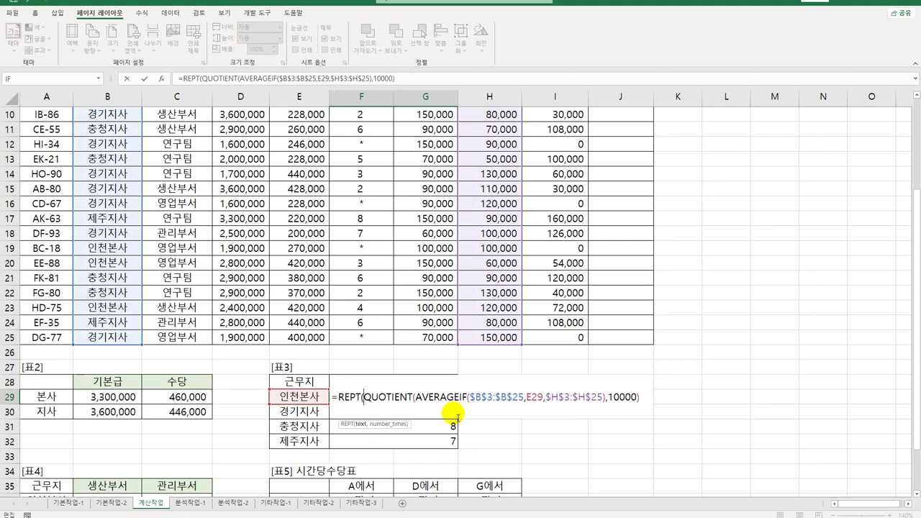
Step: Enter the special symbol "▶" in quotes as REPT's text argument, followed by a comma before QUOTIENT
type("\"")
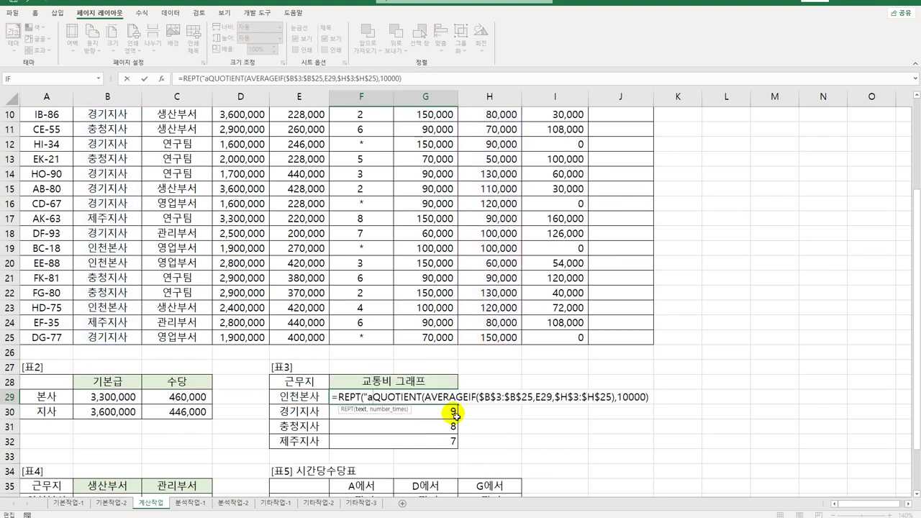
type("ㅁ")
key("Hangul_Hanja")
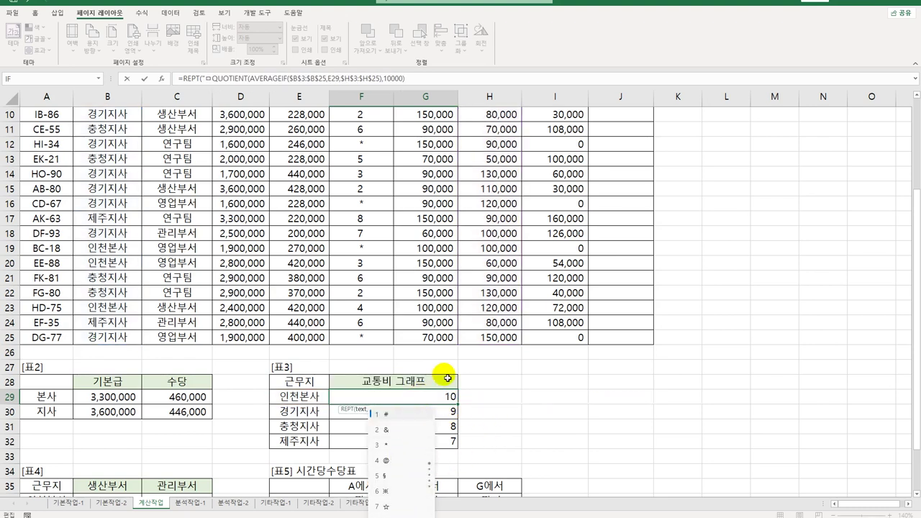
scroll(439, 367, "down", 3)
key("BackSpace")
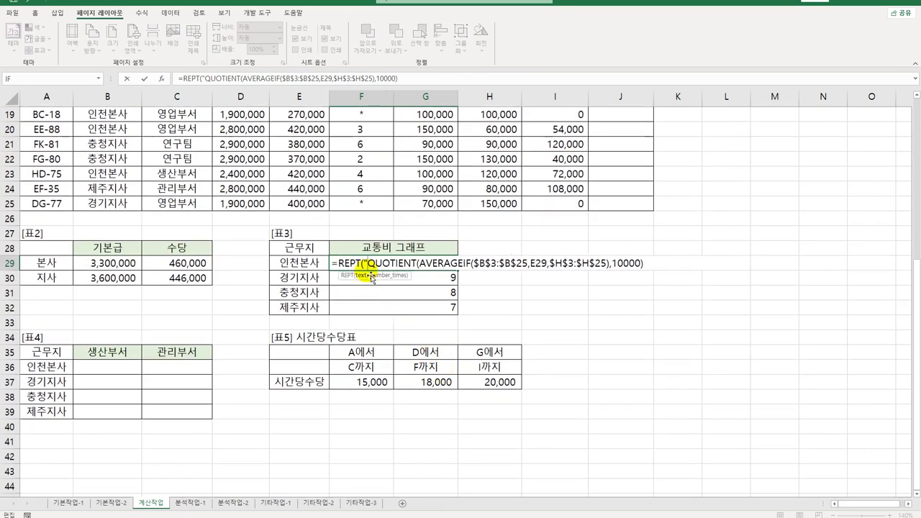
type("ㅁ")
key("Hangul_Hanja")
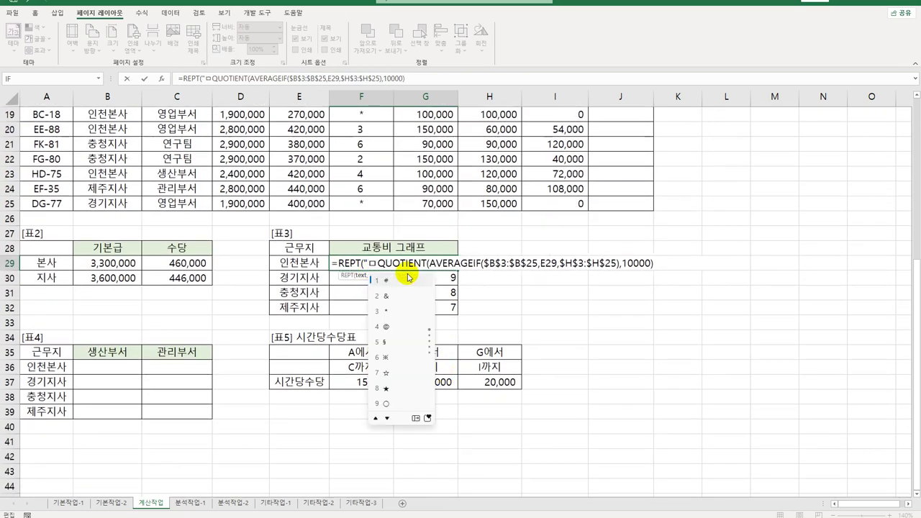
left_click(415, 421)
left_click(531, 301)
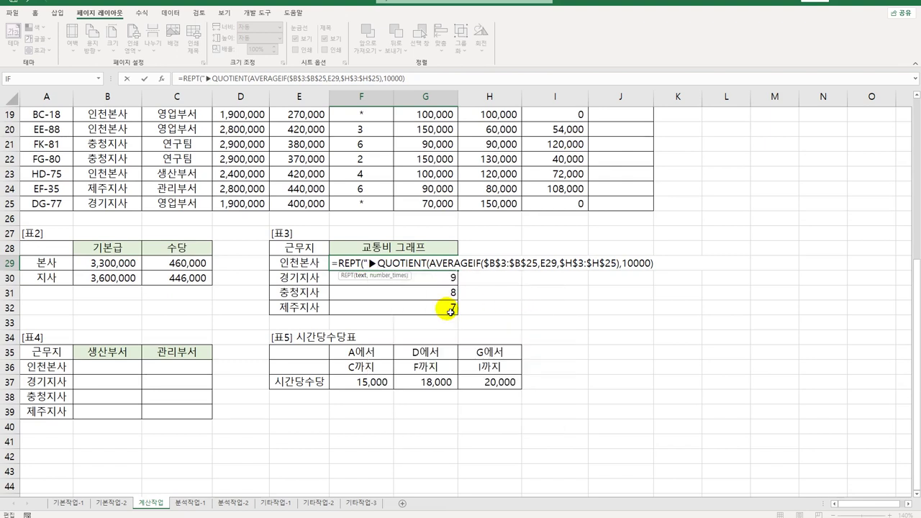
type("\",")
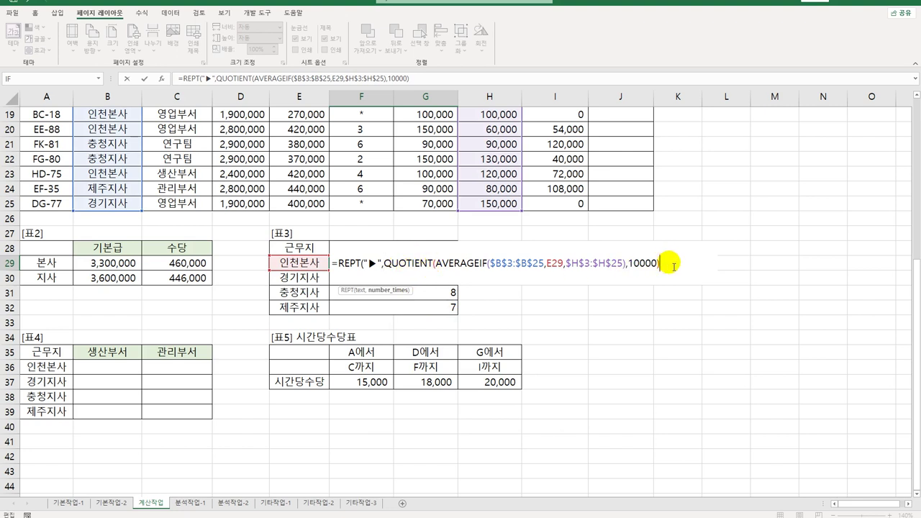
Step: Close and complete the REPT formula in F29, and fill it down through row 32
type(")")
key("Return")
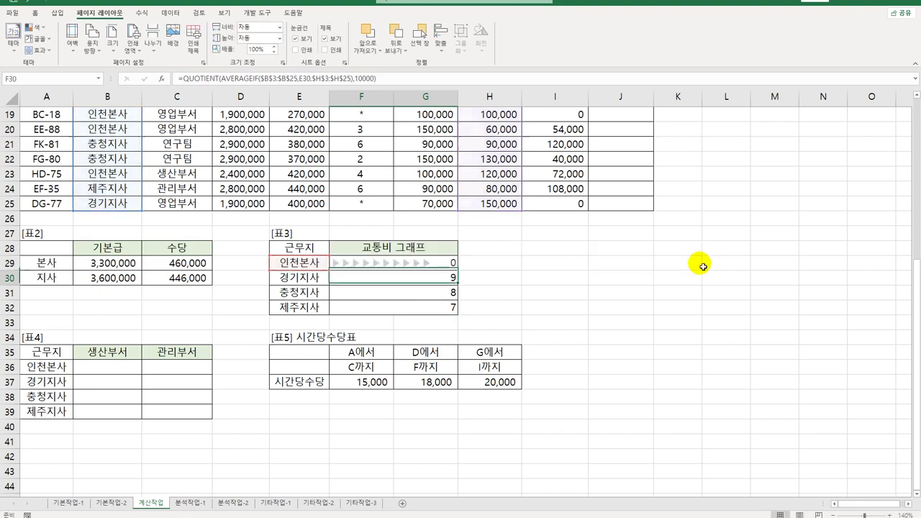
left_click(450, 265)
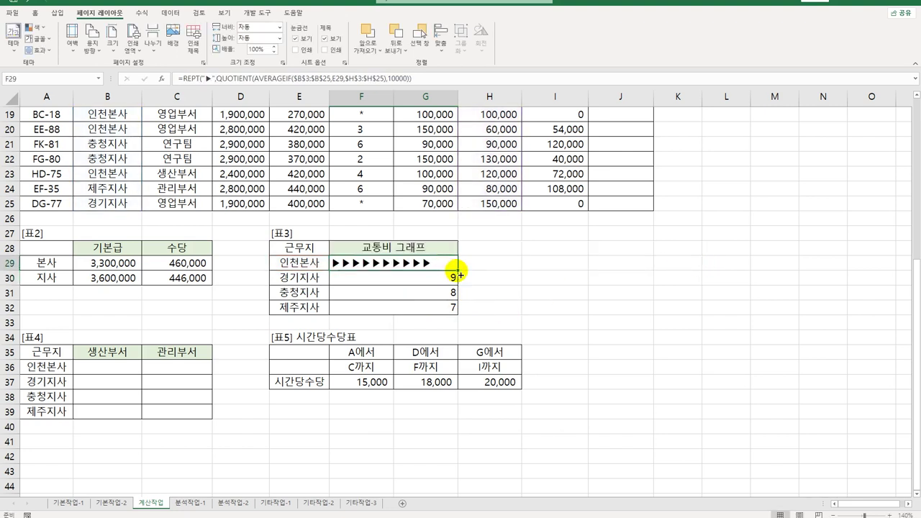
left_click_drag(458, 270, 450, 319)
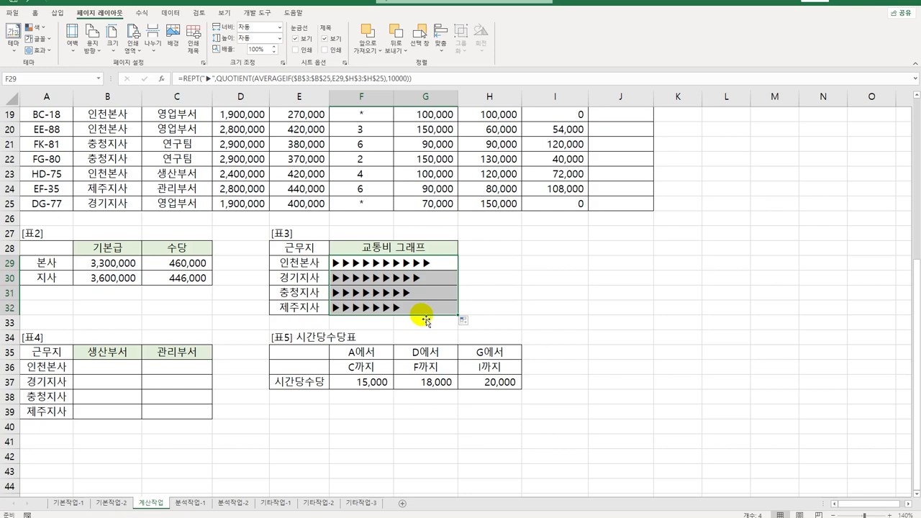
scroll(423, 318, "up", 6)
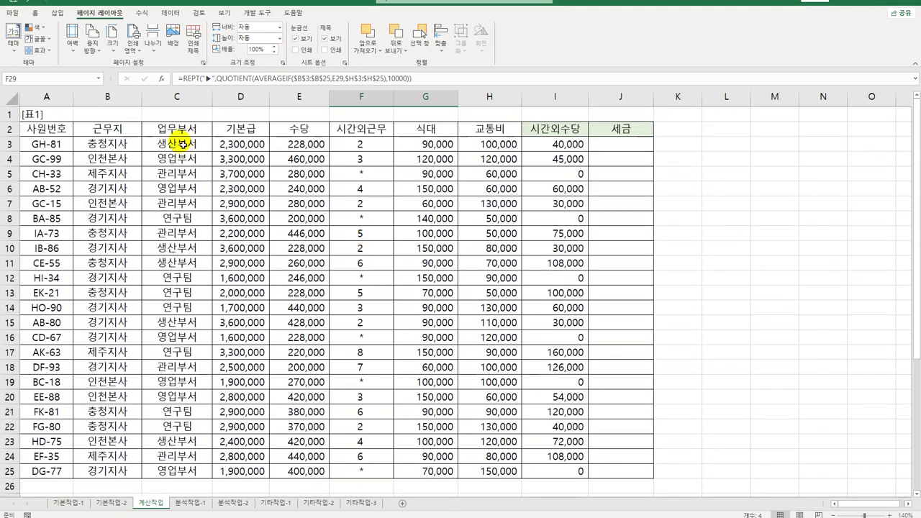
left_click(168, 128)
left_click(232, 128)
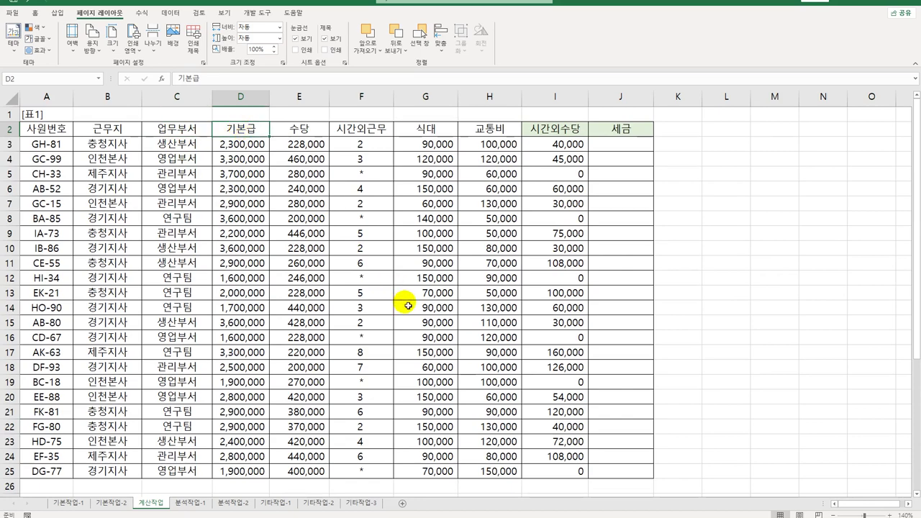
scroll(376, 348, "down", 6)
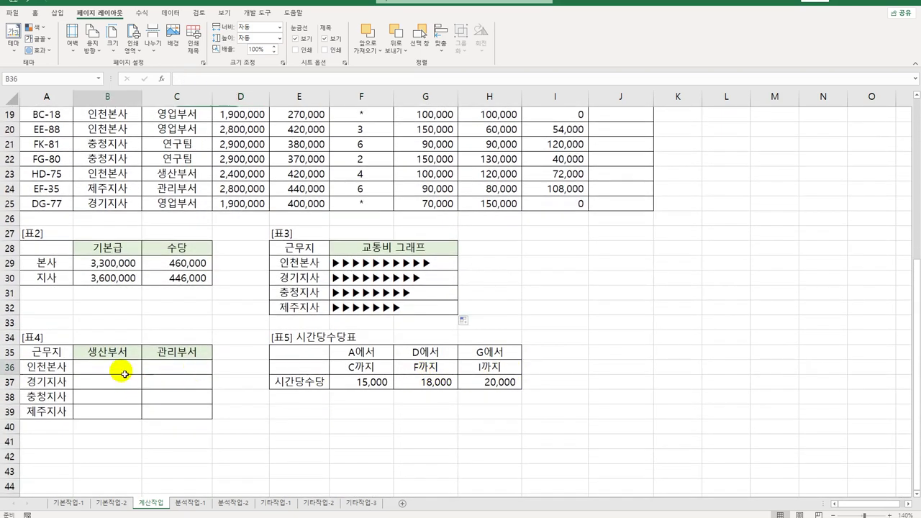
left_click_drag(46, 367, 54, 414)
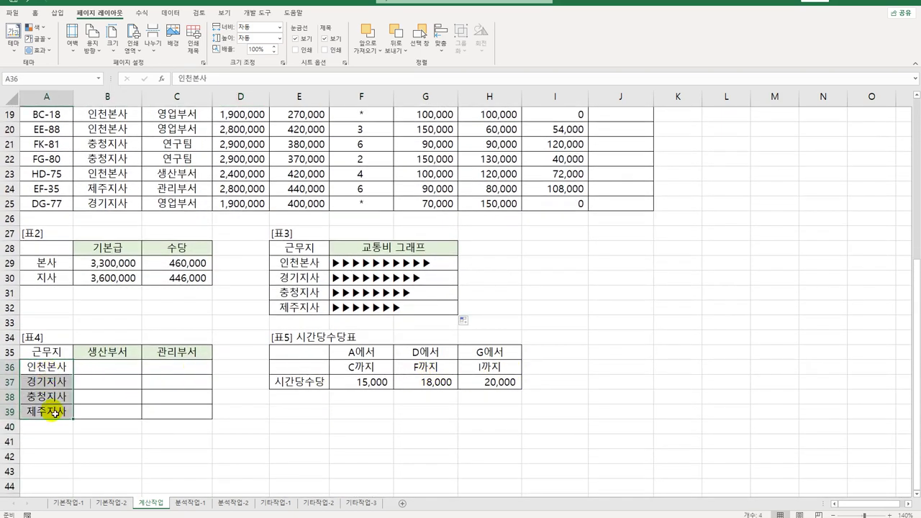
Step: Start a COUNT formula with a nested IF in B36 of [표4], opening a parenthesis for the first condition
left_click(104, 368)
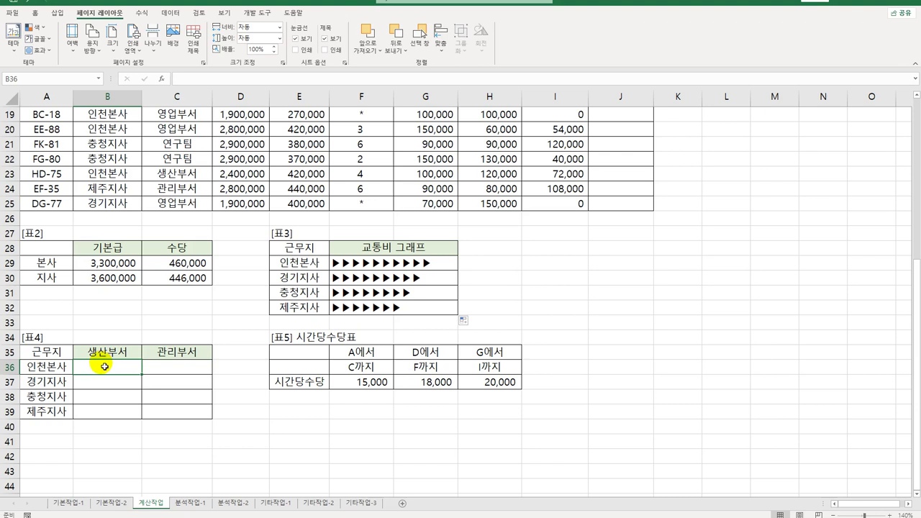
type("=")
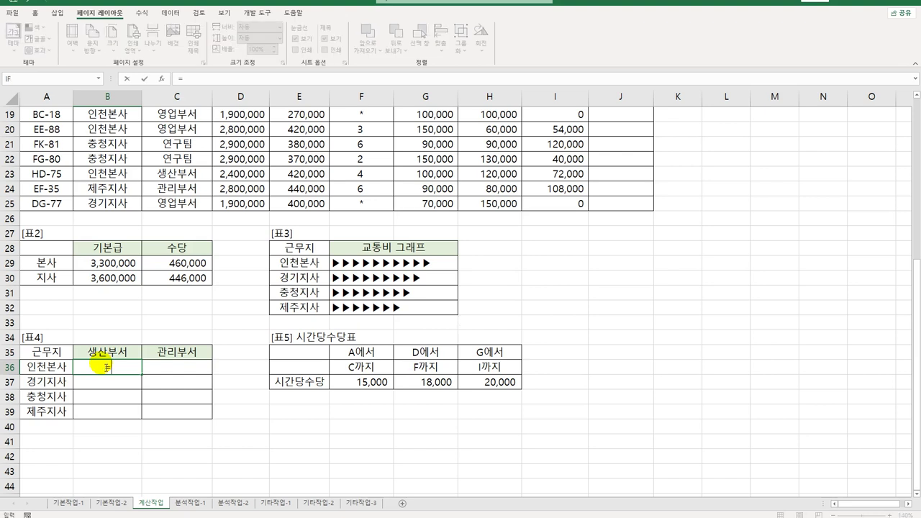
type("count")
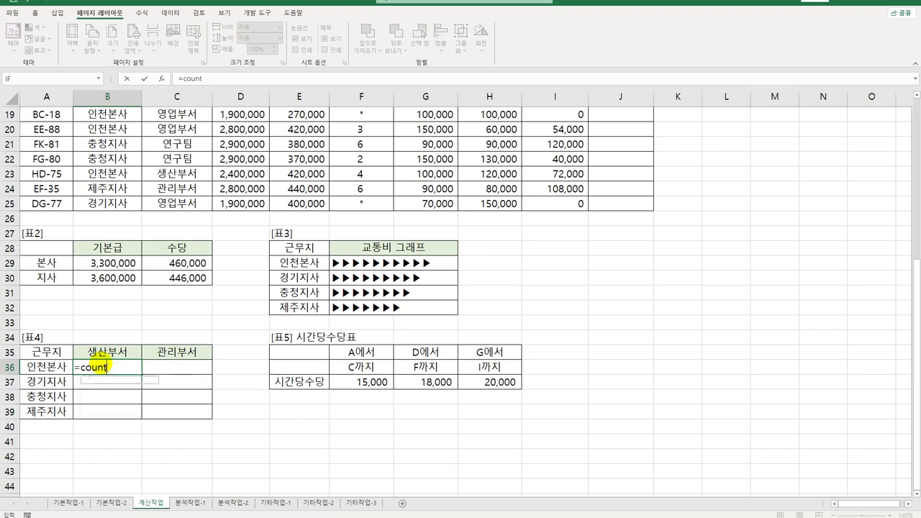
key("Tab")
type("if(")
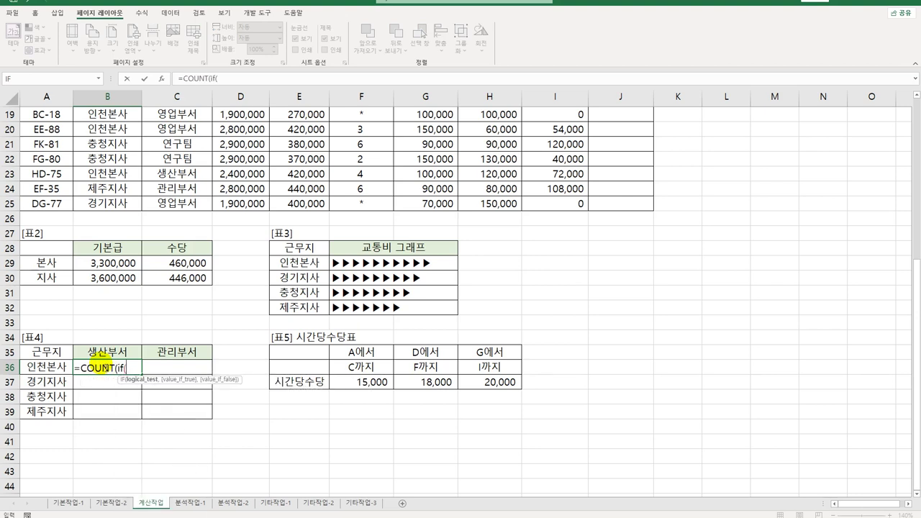
type("(")
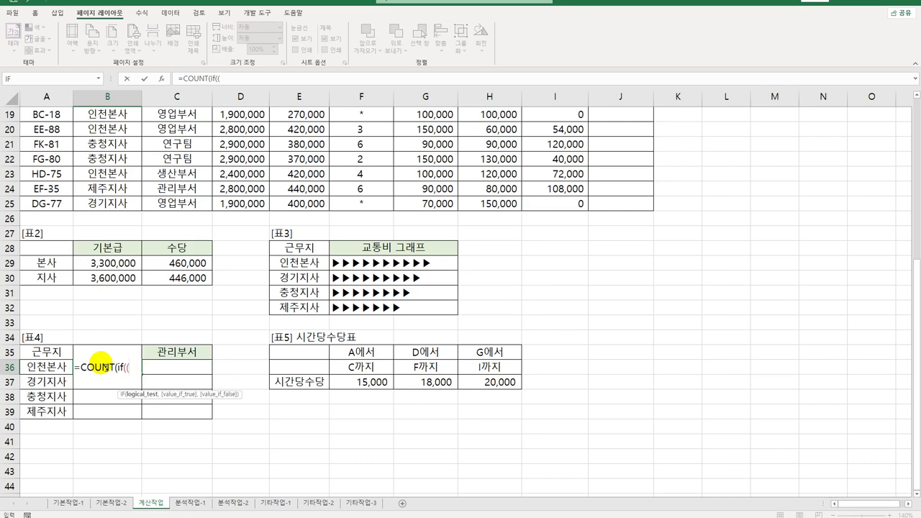
Step: Add the 근무지 condition $B$3:$B$25=$A36 to the IF test and open a second condition multiplied by it
scroll(103, 367, "up", 6)
left_click_drag(119, 144, 117, 470)
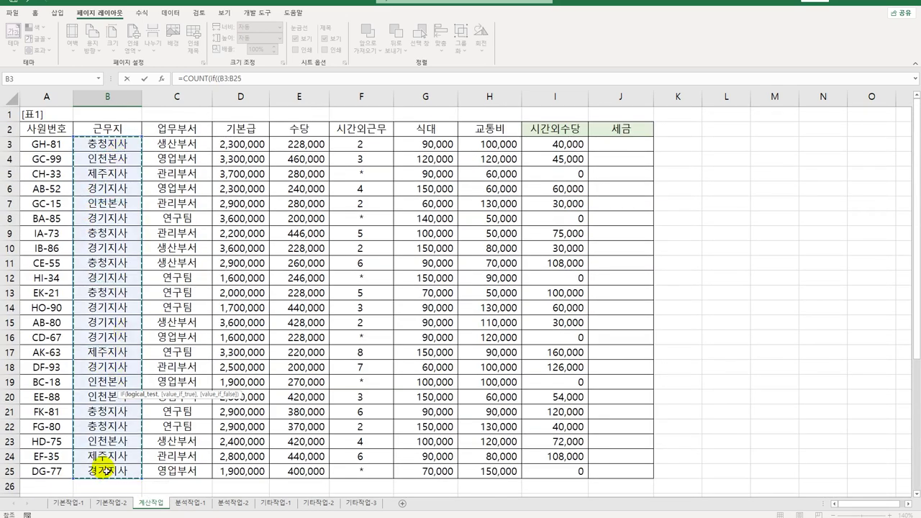
key("F4")
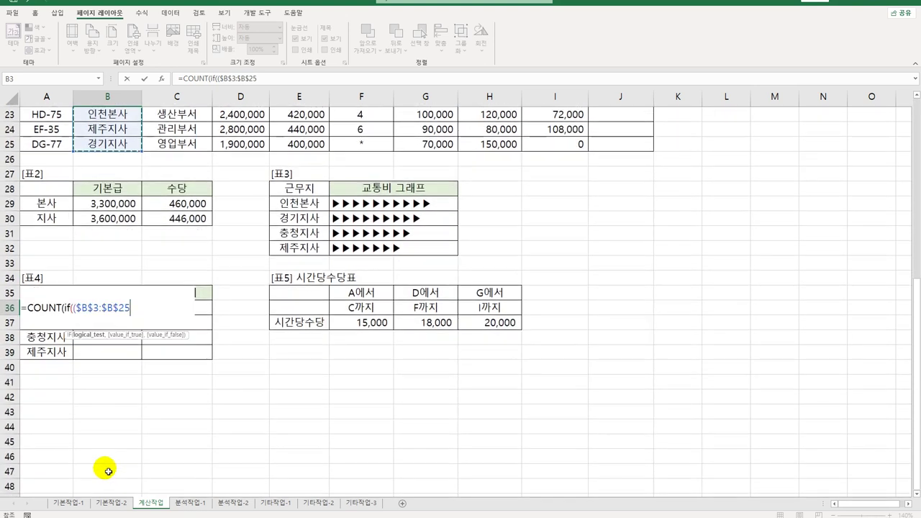
type("=")
key("Left")
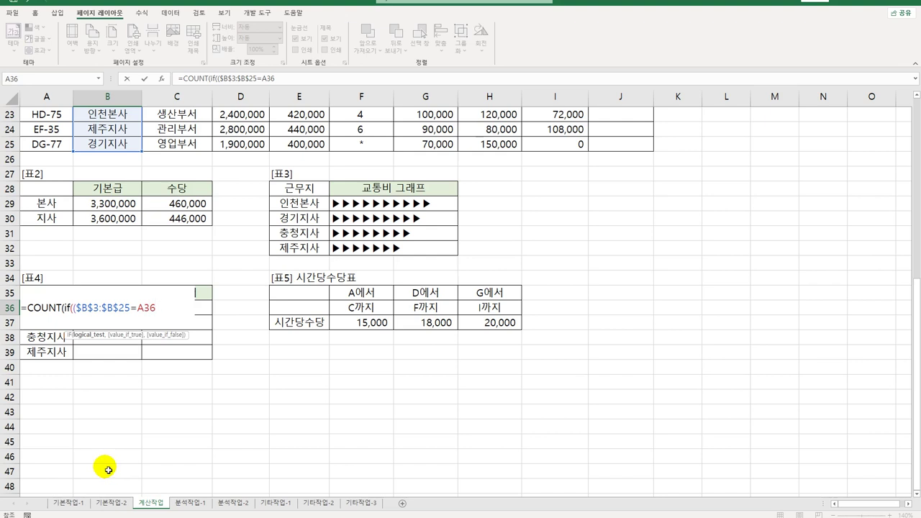
key("F4")
key("F4")
key("F4")
type("*(")
Step: Add the 업무부서 condition $C$3:$C$25=B$35 to the IF test and open a third multiplied condition
scroll(101, 468, "up", 7)
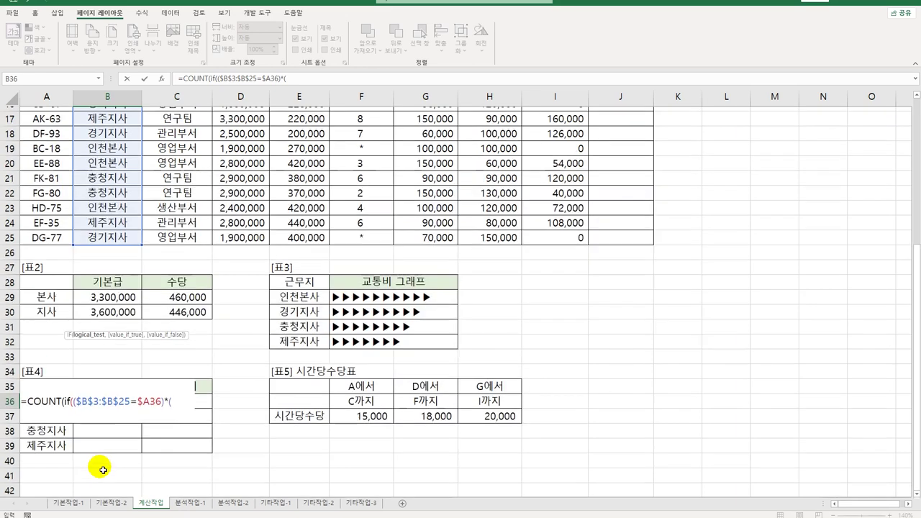
left_click_drag(185, 144, 186, 472)
key("F4")
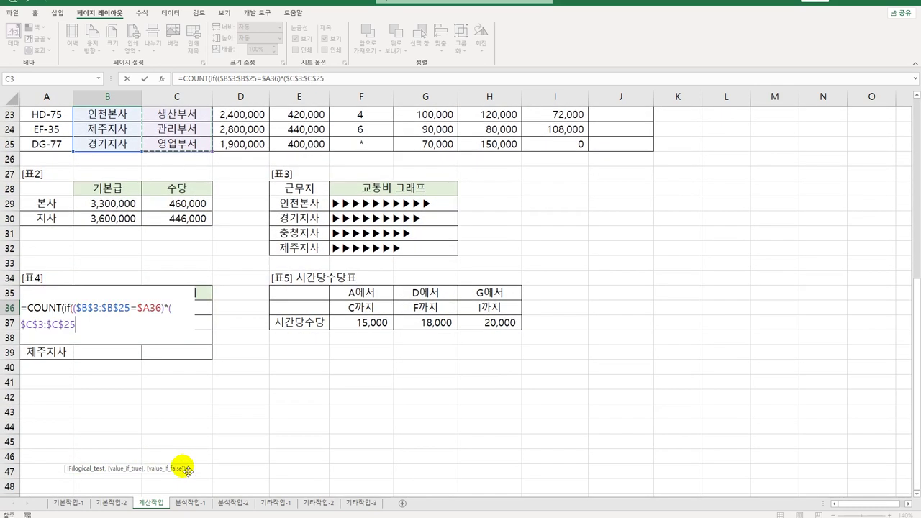
type("=")
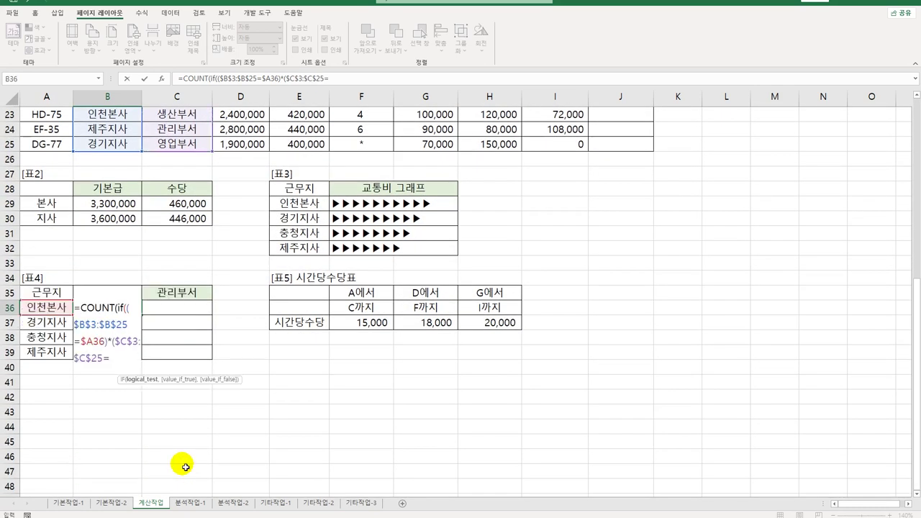
key("Up")
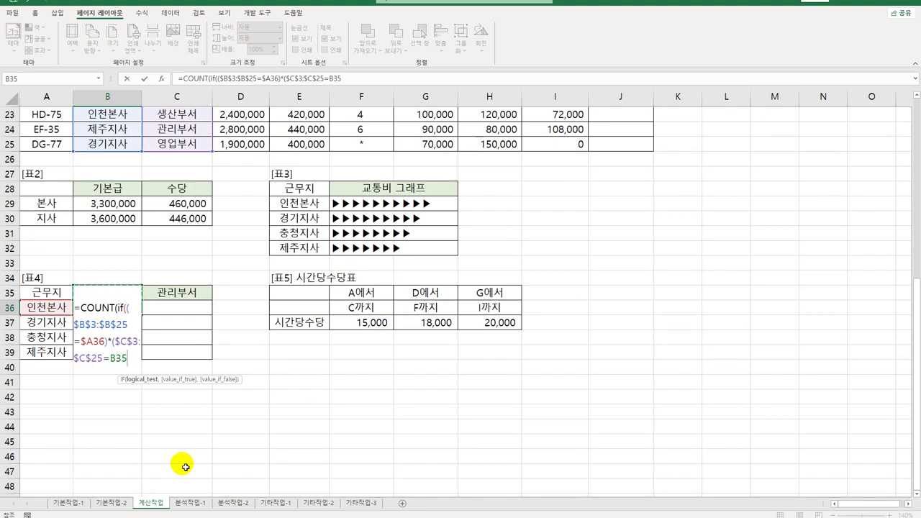
key("F4")
key("F4")
type(")*(")
Step: Add the 기본급 condition $D$3:$D$25>=2500000, set the IF's true value to 1 and close the IF
scroll(305, 397, "up", 6)
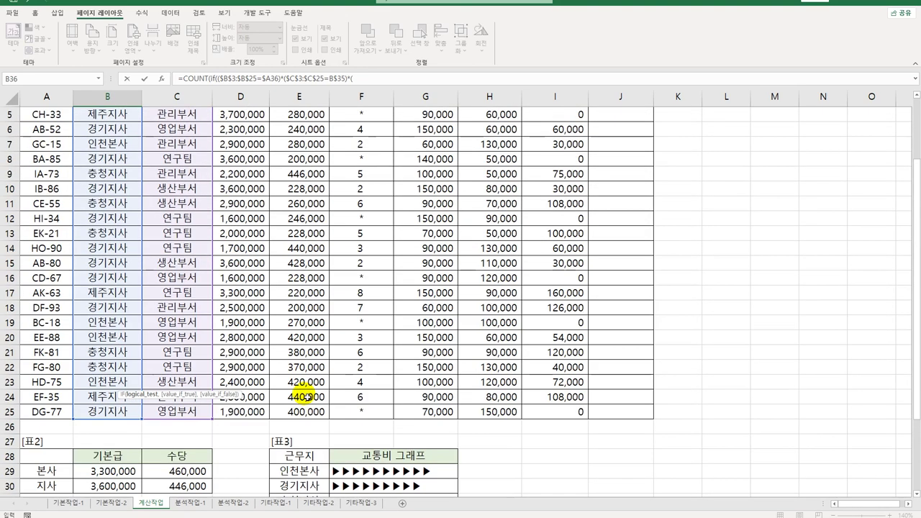
scroll(306, 397, "up", 2)
left_click_drag(234, 144, 252, 473)
key("F4")
scroll(256, 468, "down", 7)
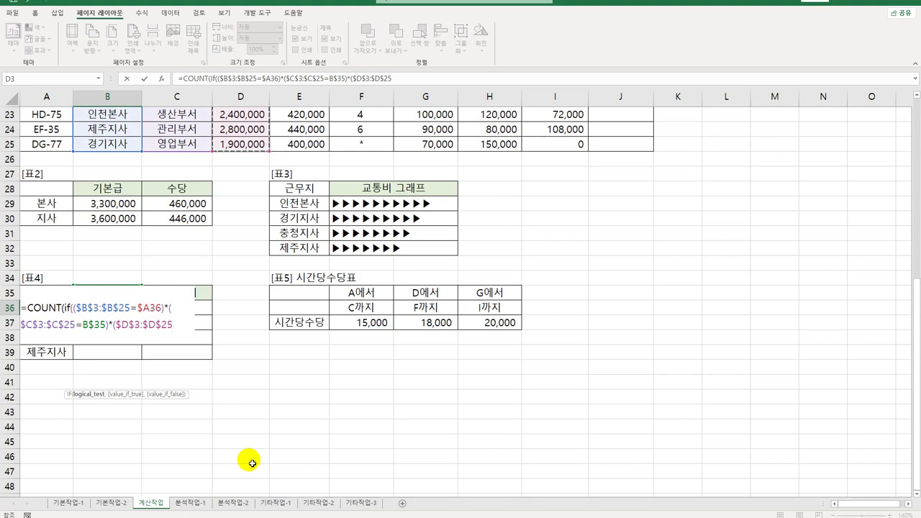
type(">=")
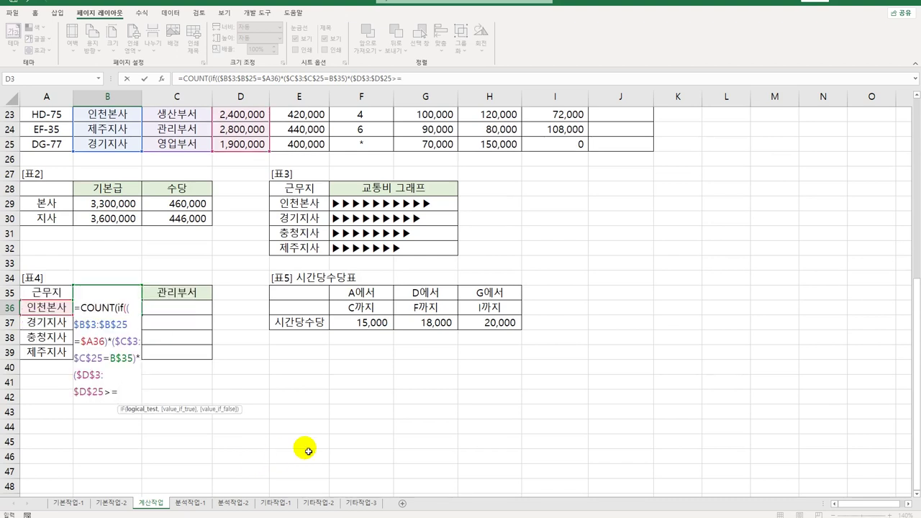
type("2500000")
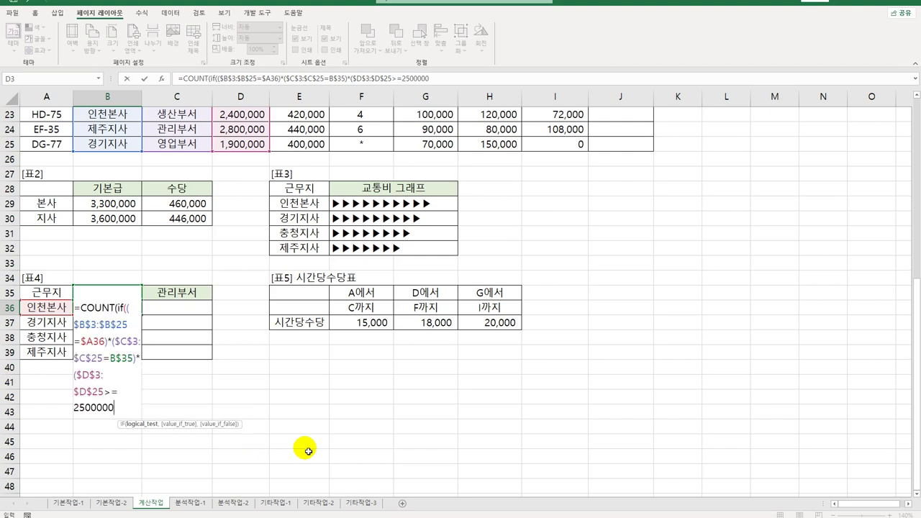
type(")")
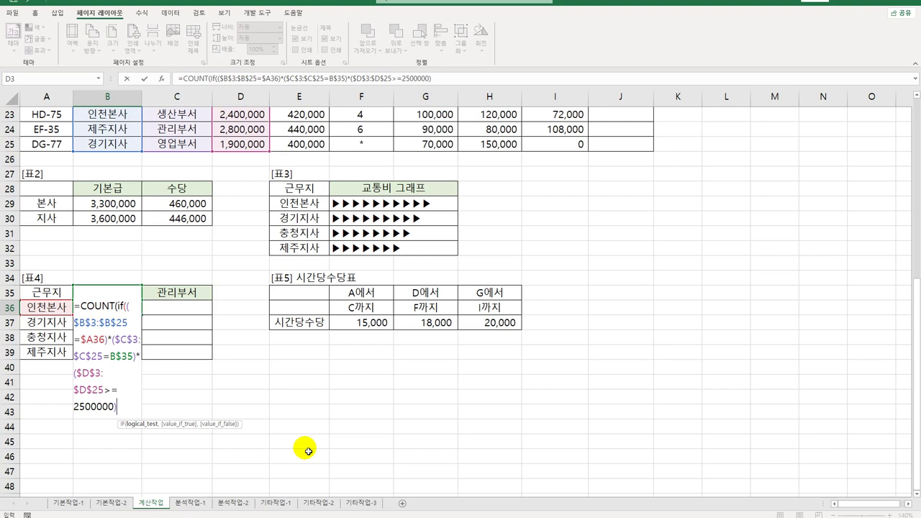
type(",")
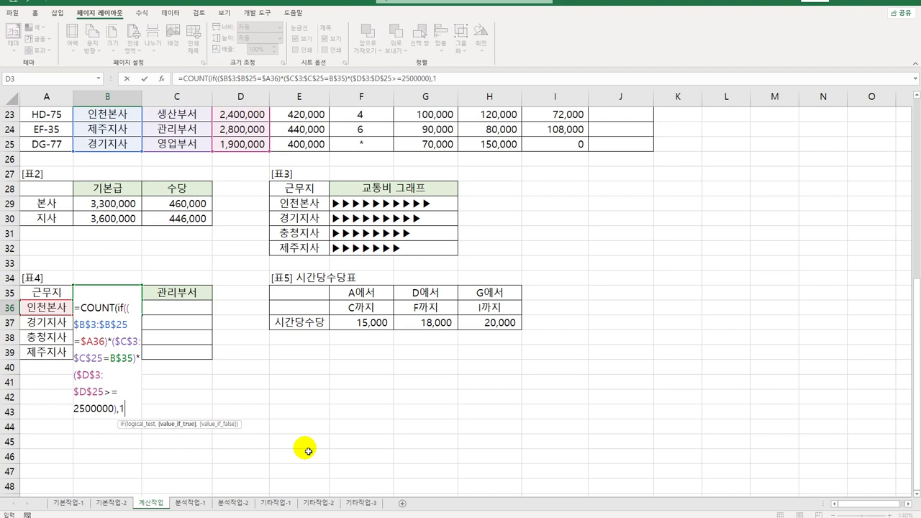
type("1)")
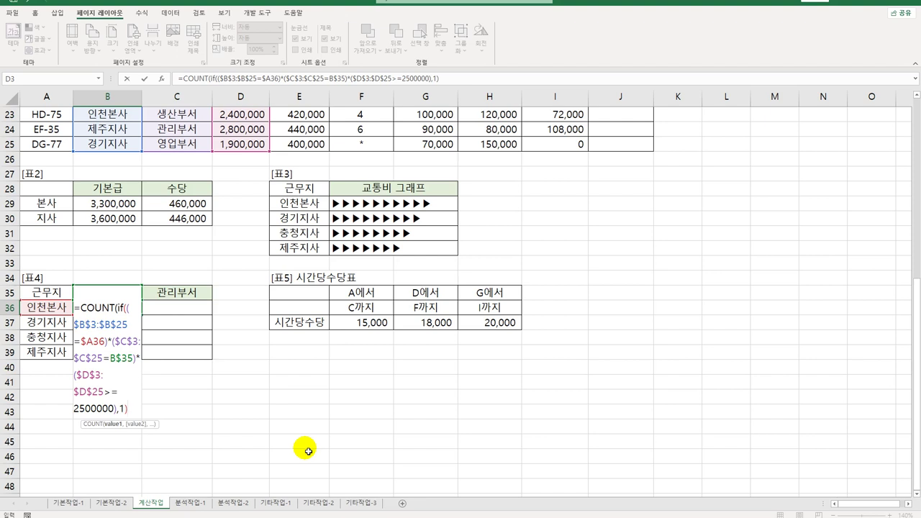
Step: Close the COUNT formula, append &"명", enter it as an array formula in B36 and fill it across B36:C39
type(")")
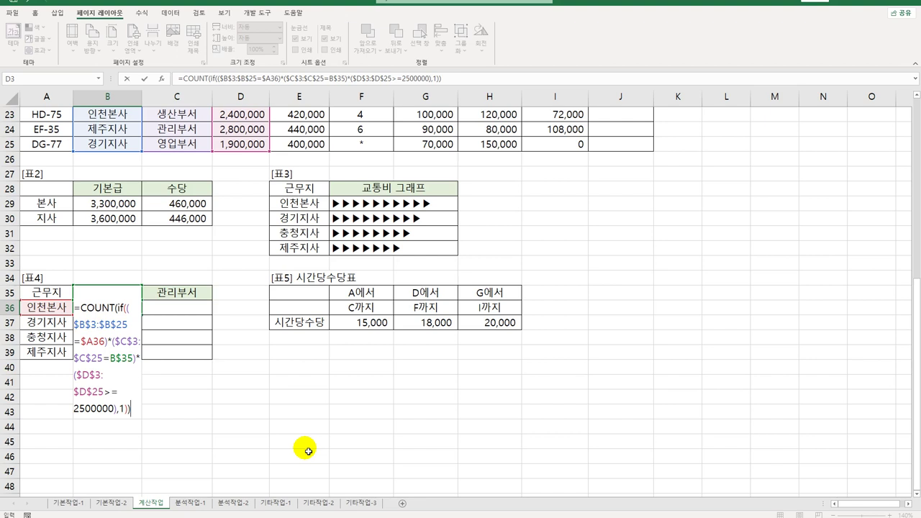
type("&\"a")
key("BackSpace")
type("명\"")
key("ctrl+shift+Return")
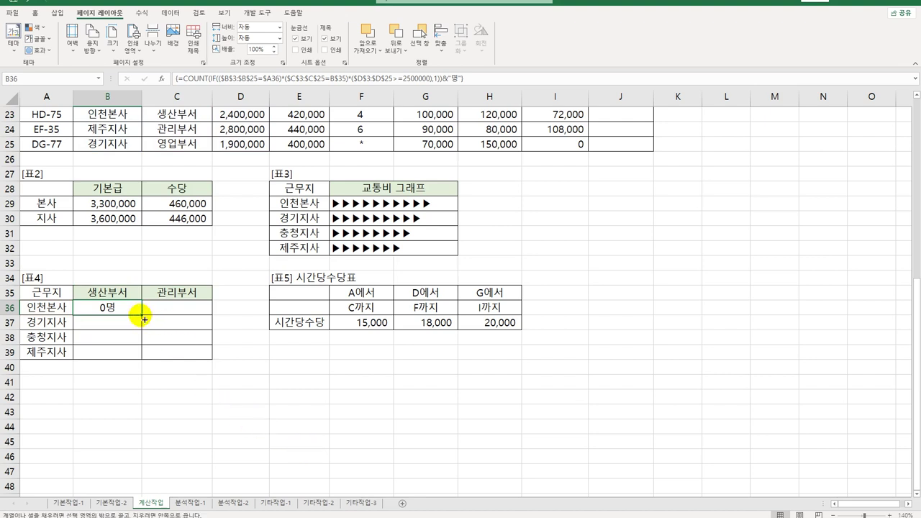
left_click_drag(142, 315, 198, 360)
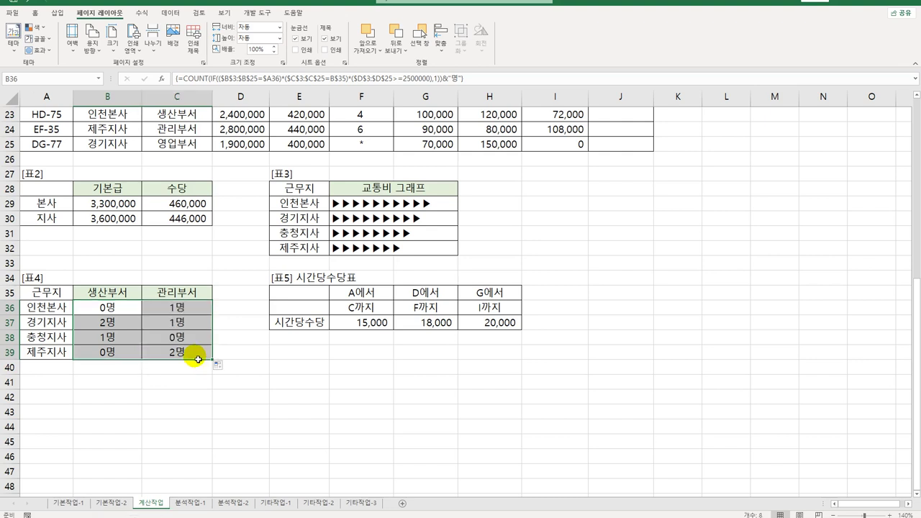
Step: Select the first 세금 cell, J3, in [표1] and insert a new module in the Visual Basic editor
scroll(198, 357, "up", 7)
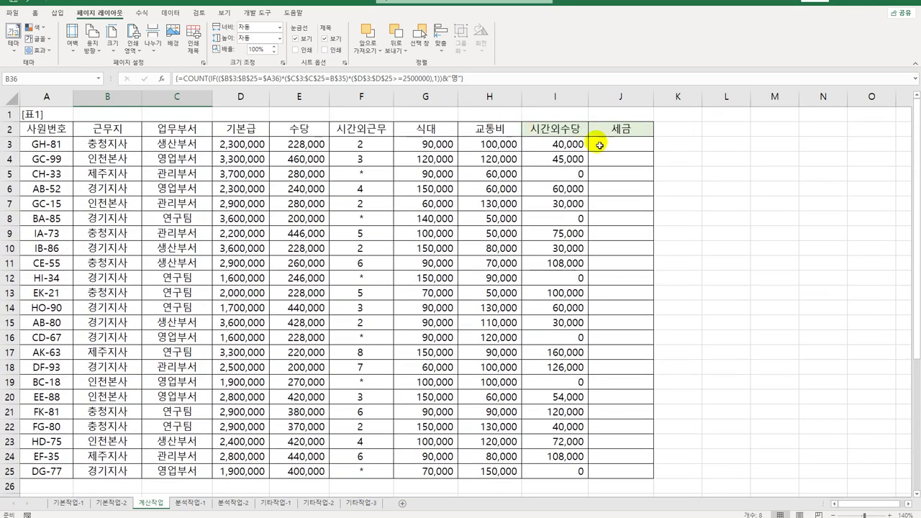
left_click(614, 143)
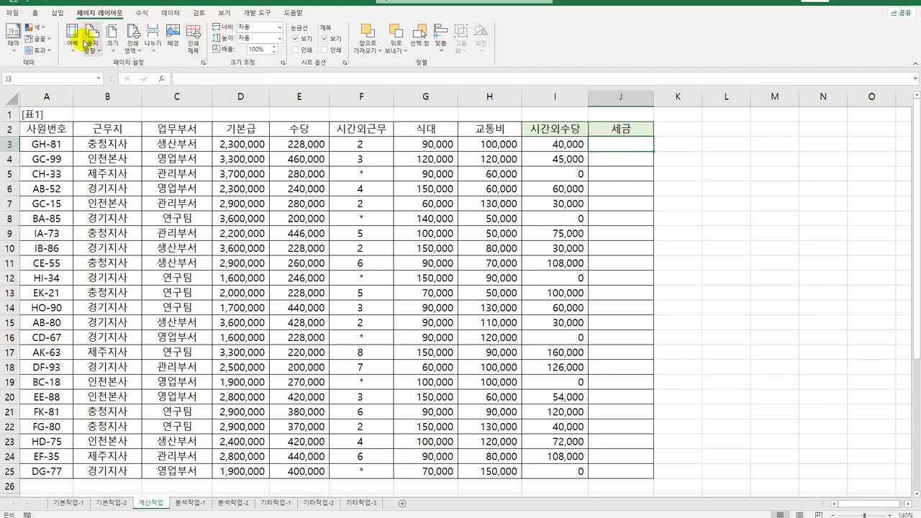
left_click(257, 13)
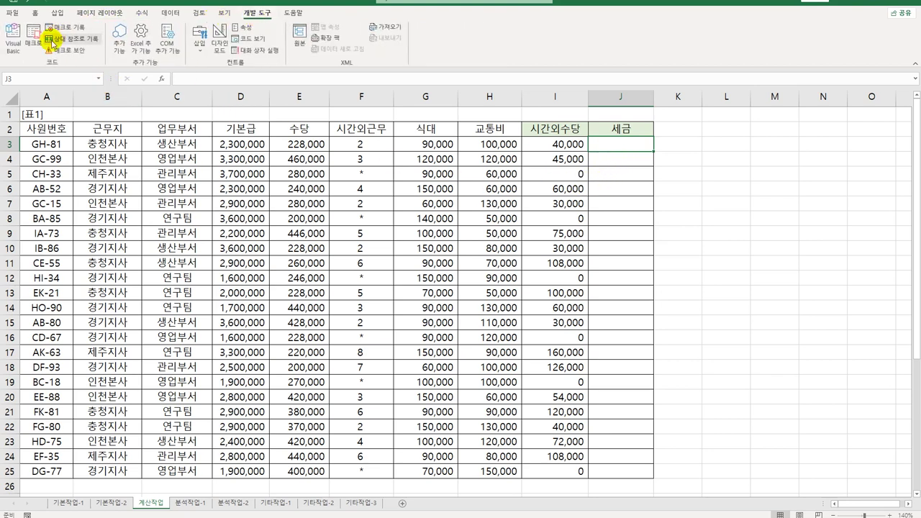
left_click(13, 39)
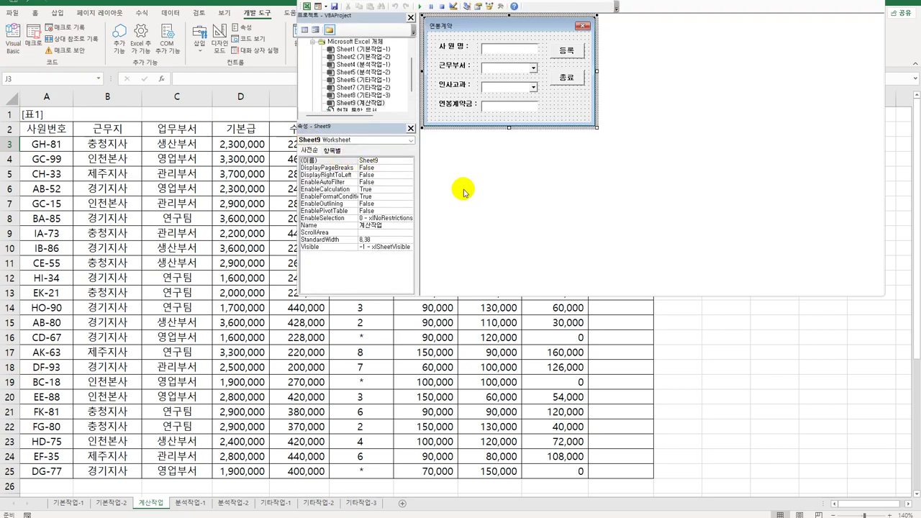
key("alt+i")
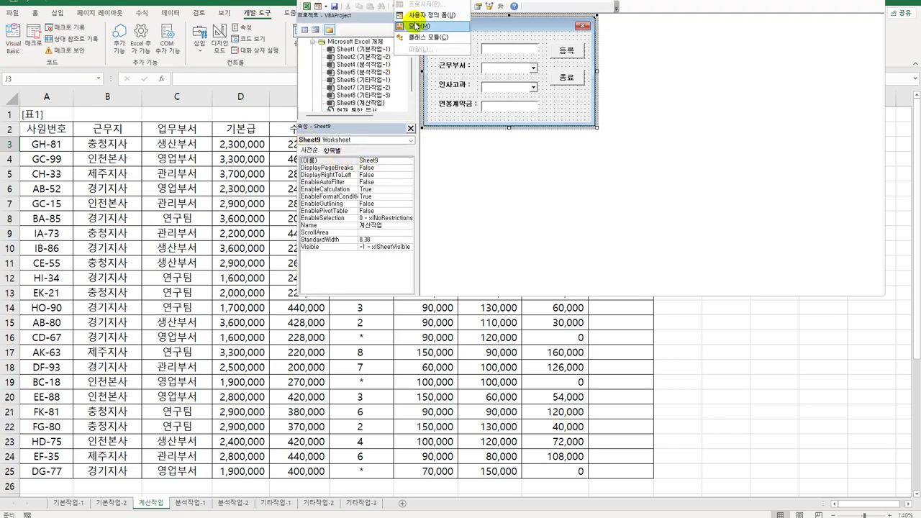
left_click(415, 30)
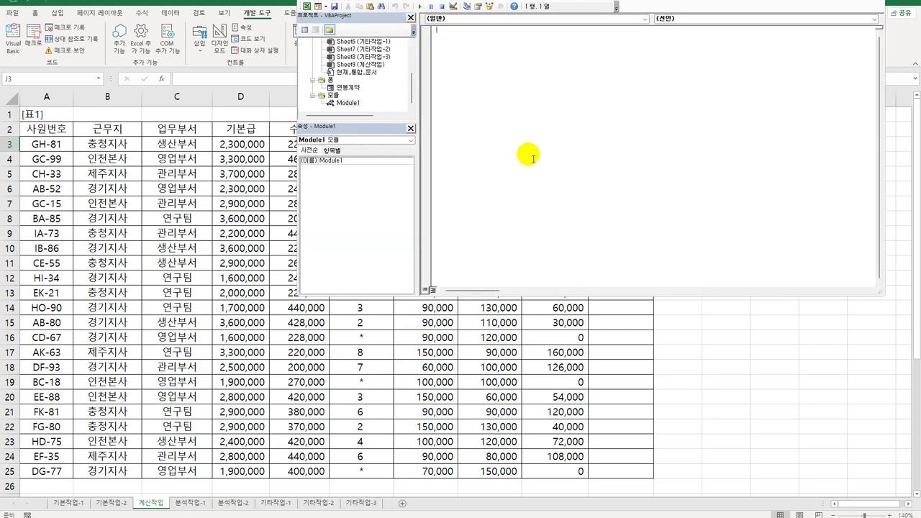
Step: Declare the public function fn세금 with the arguments 기본급 and 수당 in the new module
type("ㅔㅕ")
key("BackSpace")
key("BackSpace")
type("이")
key("BackSpace")
type("public function fn세금(기본급, 수")
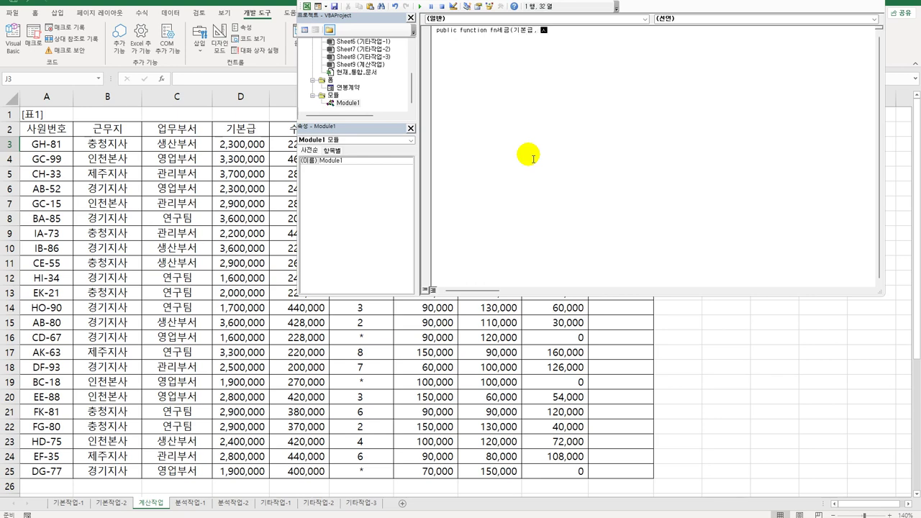
type("당)")
key("Return")
Step: Write the If branch for 기본급 >= 3000000 that sets fn세금 to (기본급 + 수당) * 0.12
key("Tab")
type("if 기본급 ")
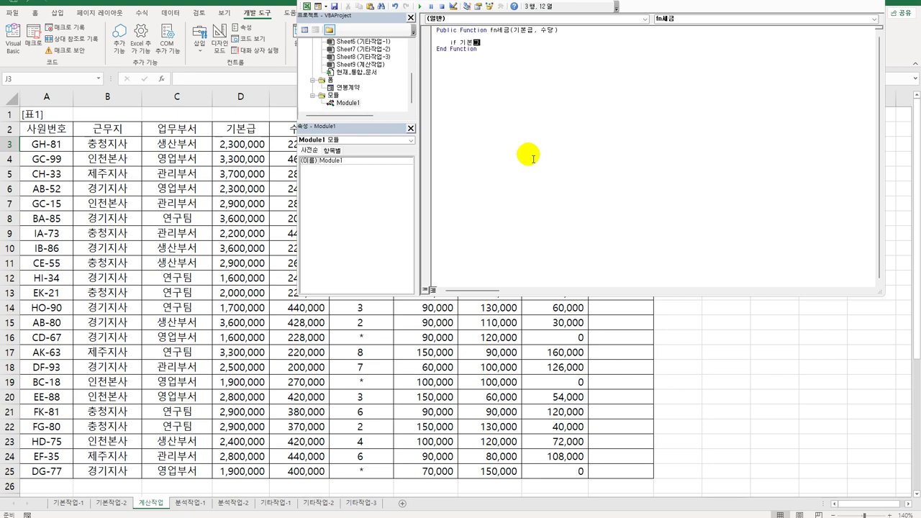
type(">=3")
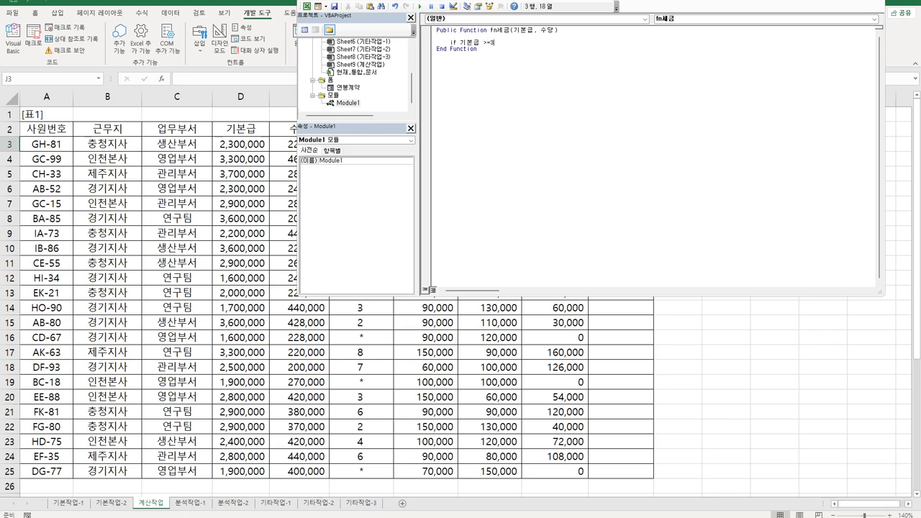
type("000000 then")
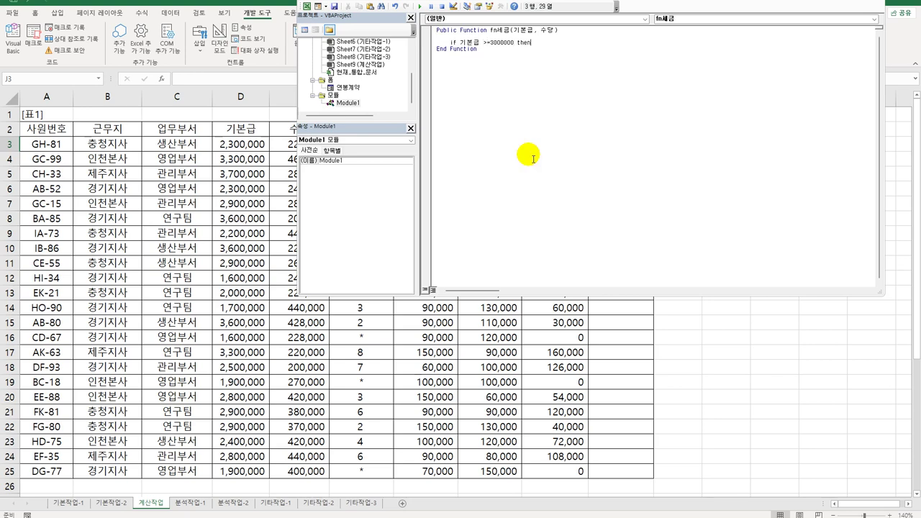
key("Return")
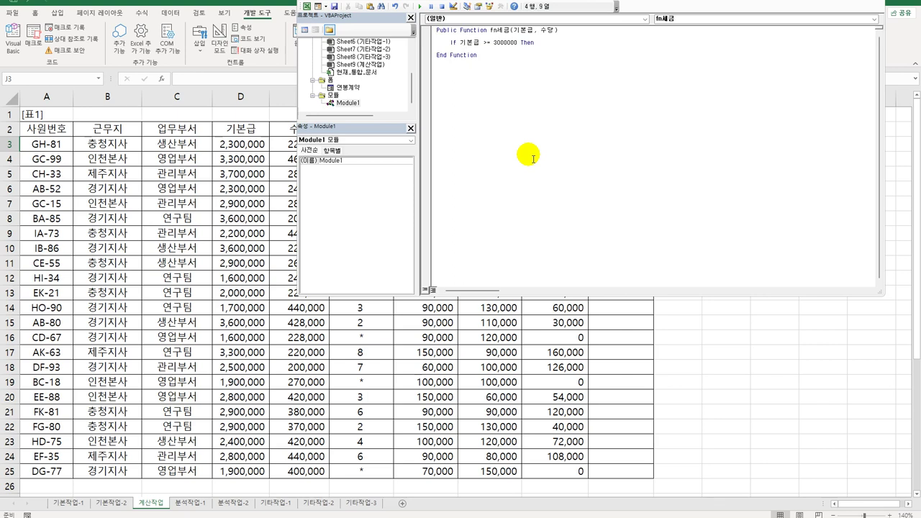
type("fn세금 ")
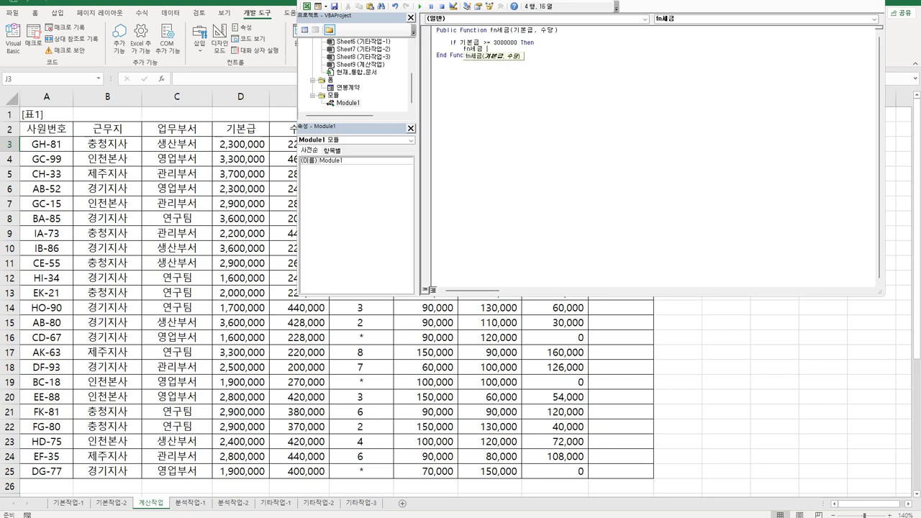
type("= (기본급 ")
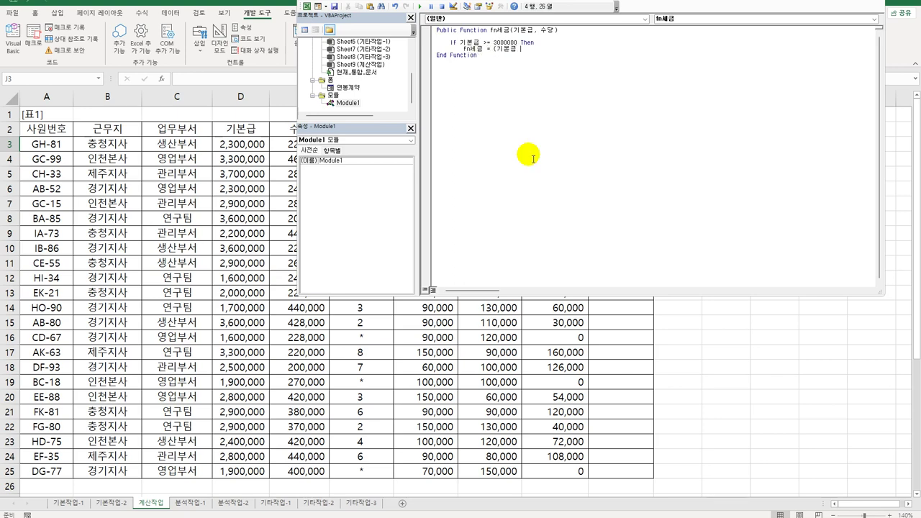
type("+ 수당) * 0.12")
key("Return")
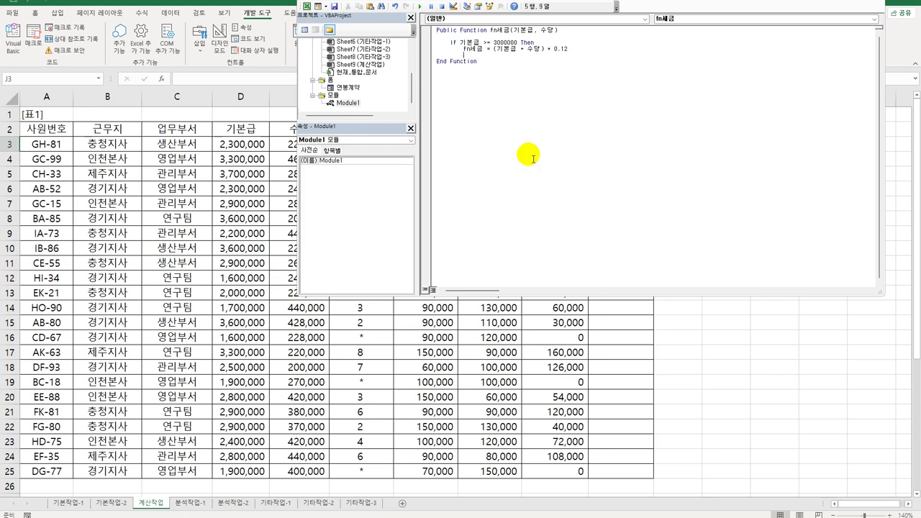
Step: Duplicate the two lines of the If branch directly below and turn the copied If into ElseIf
key("shift+Down")
key("shift+End")
key("ctrl+c")
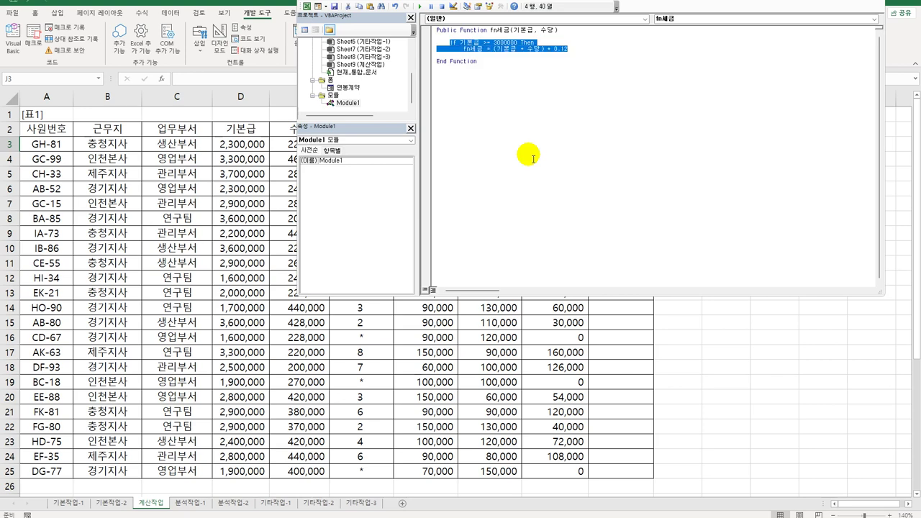
key("Tab")
key("Down")
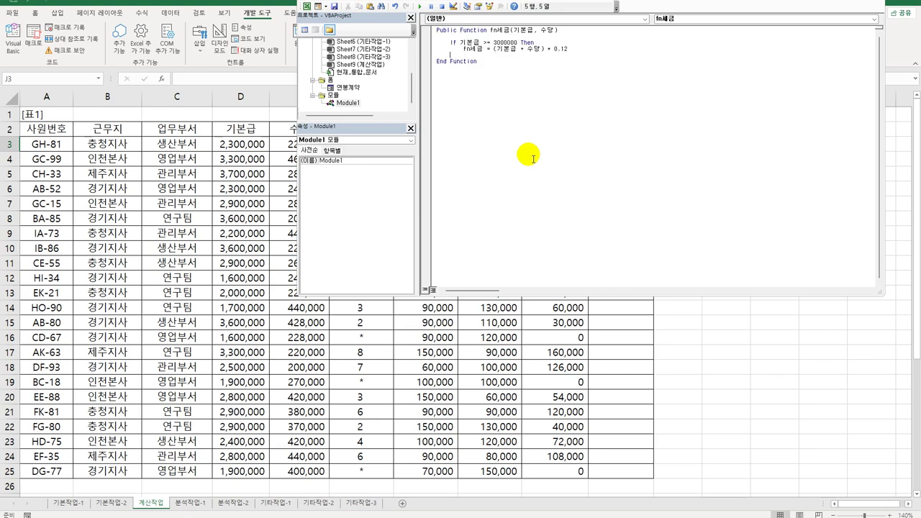
key("ctrl+v")
key("Home")
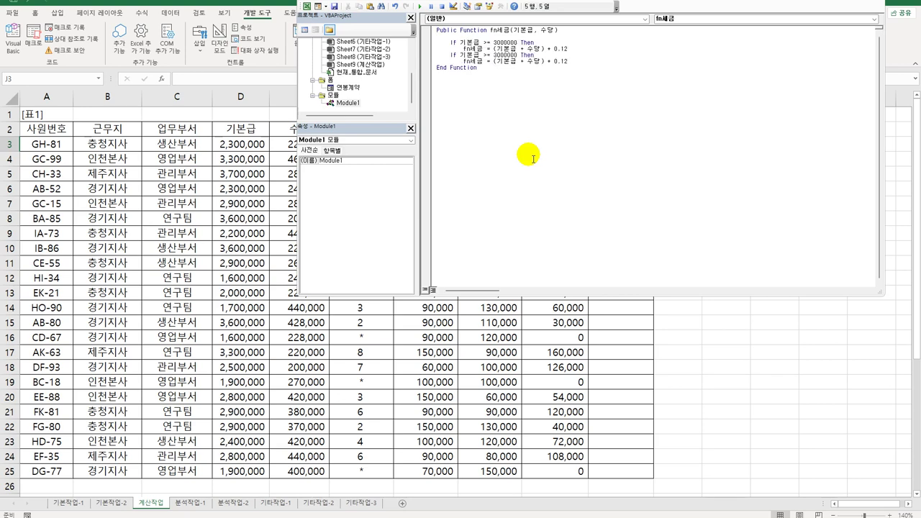
type("else")
key("End")
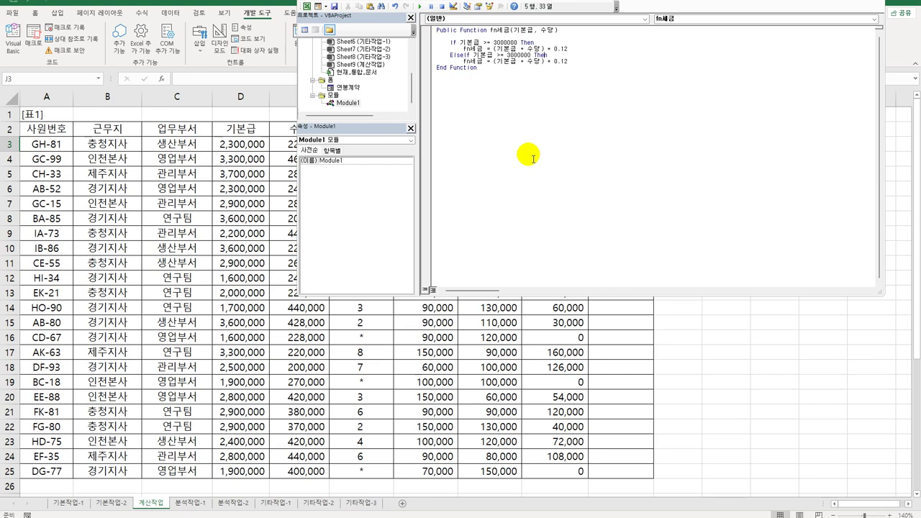
Step: Change the ElseIf threshold to 2500000 and its tax rate to 0.07
key("ctrl+Left")
key("ctrl+Left")
key("shift+Right")
type("25")
key("BackSpace")
key("BackSpace")
type("07")
key("Return")
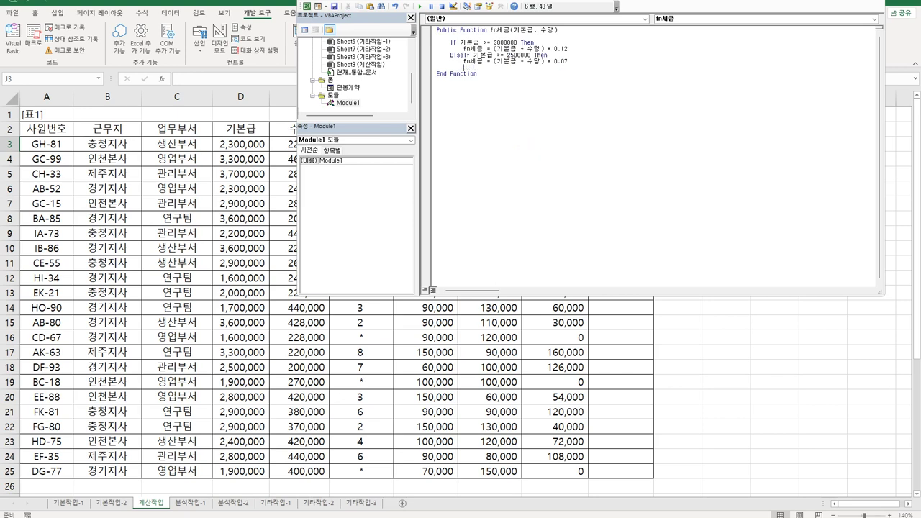
Step: Add an Else branch that sets fn세금 to (기본급 + 수당) * 0.03
left_click(534, 159)
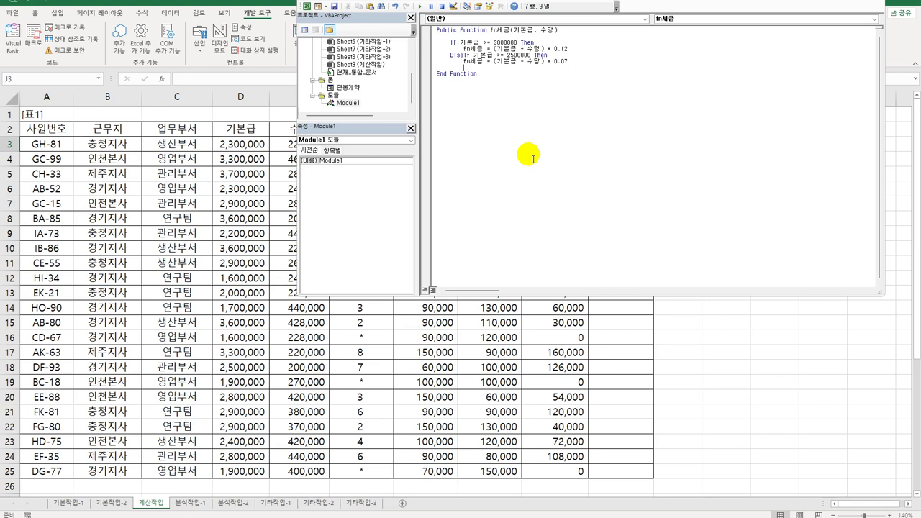
key("BackSpace")
type("else")
key("shift+End")
key("Down")
key("Return")
type("fn세금 = (기본급 + 수당) * 0.07")
key("Home")
key("Tab")
key("End")
key("shift+Left")
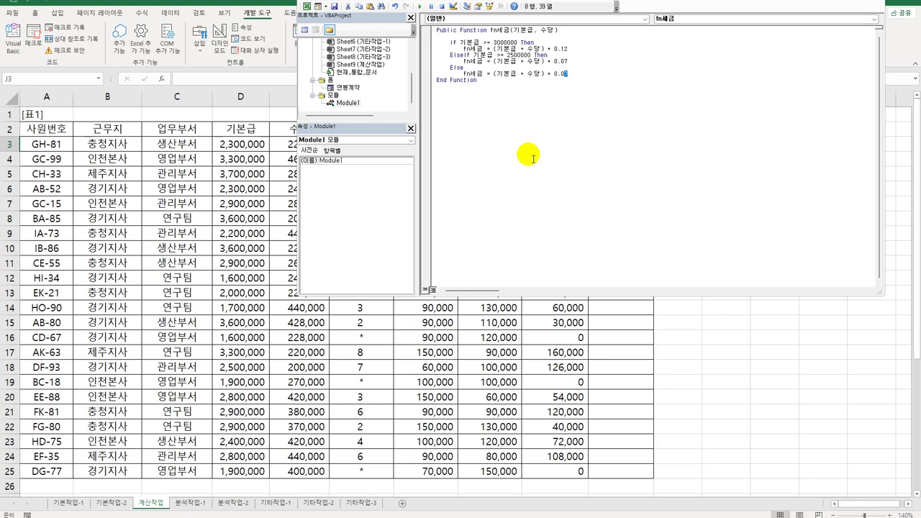
type("3")
key("Return")
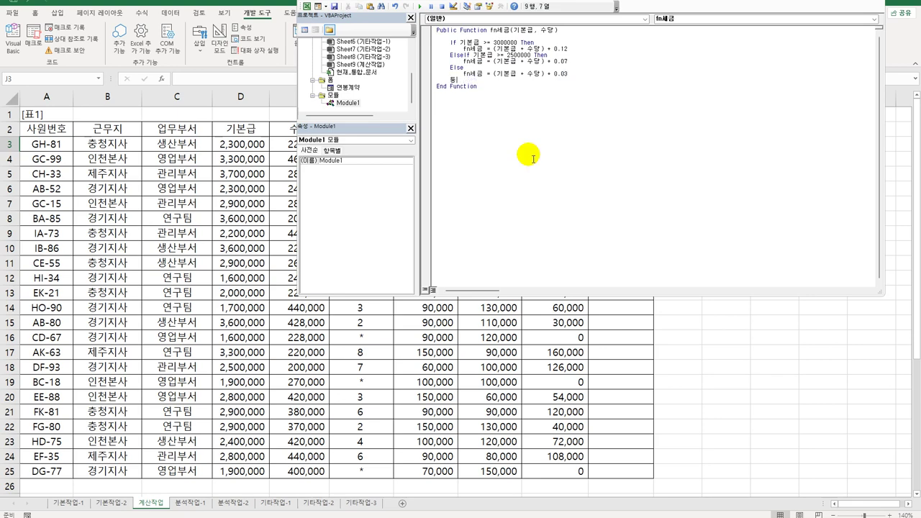
Step: Close the conditional block with End If and return from the Visual Basic editor to the worksheet
type("end if")
key("Return")
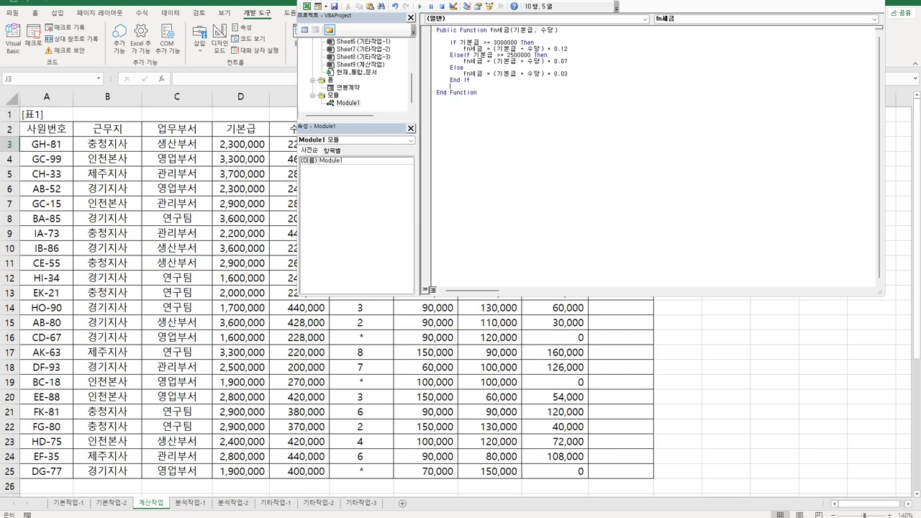
left_click(908, 2)
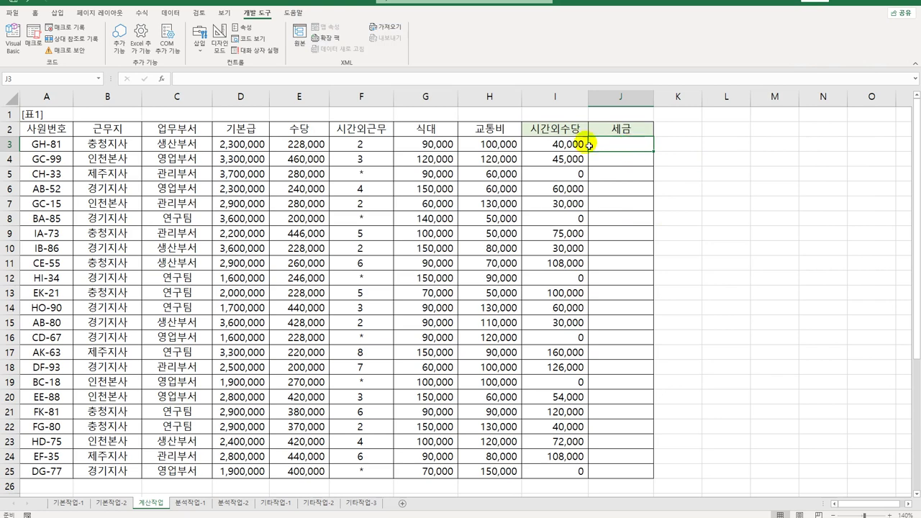
Step: Insert the user-defined function fn세금 in J3 with 기본급 D3 and 수당 E3, and fill it down to J25
left_click(162, 78)
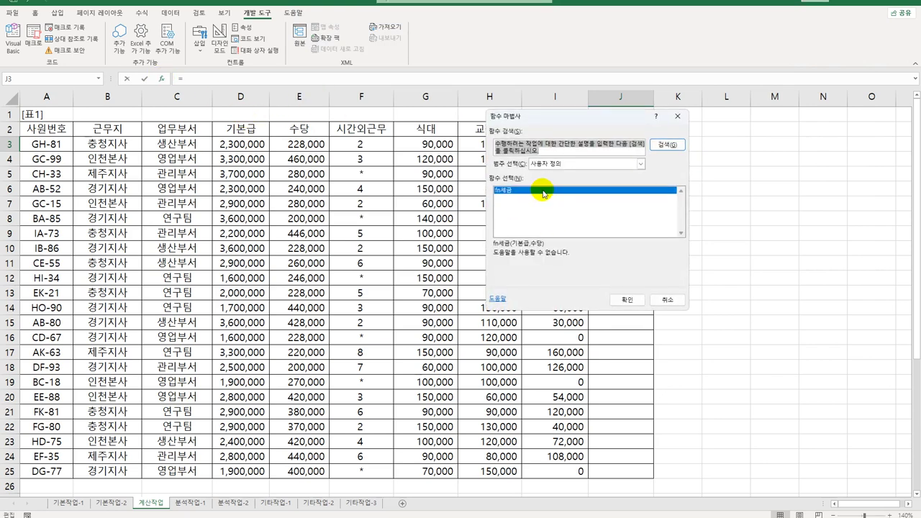
left_click(636, 297)
left_click(258, 144)
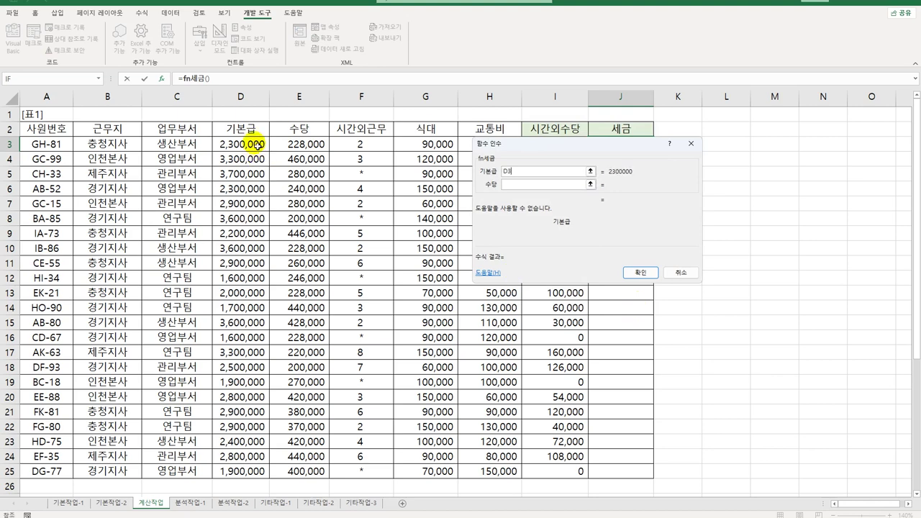
left_click(517, 184)
left_click(308, 146)
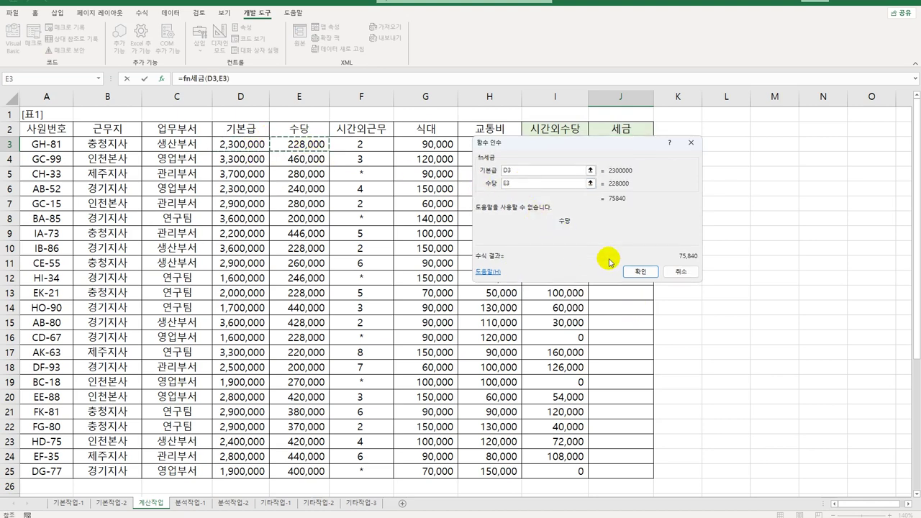
left_click(639, 272)
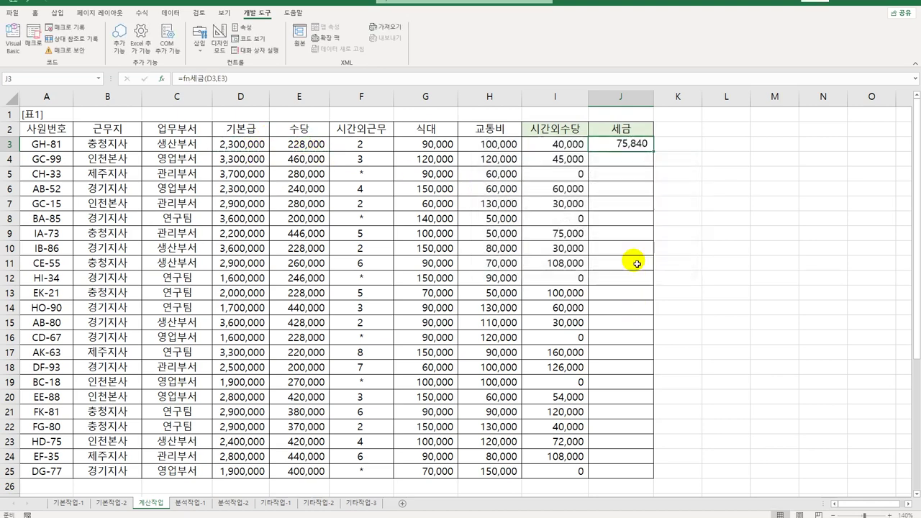
double_click(657, 155)
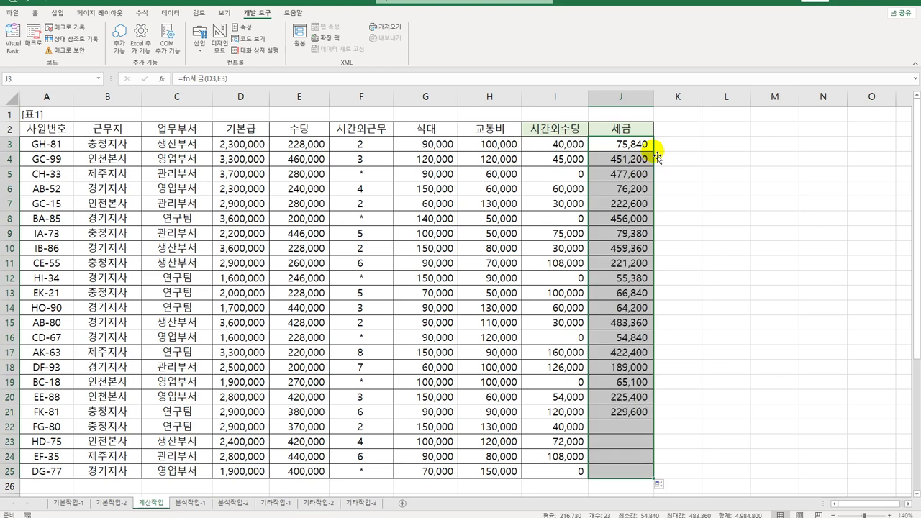
left_click(624, 472)
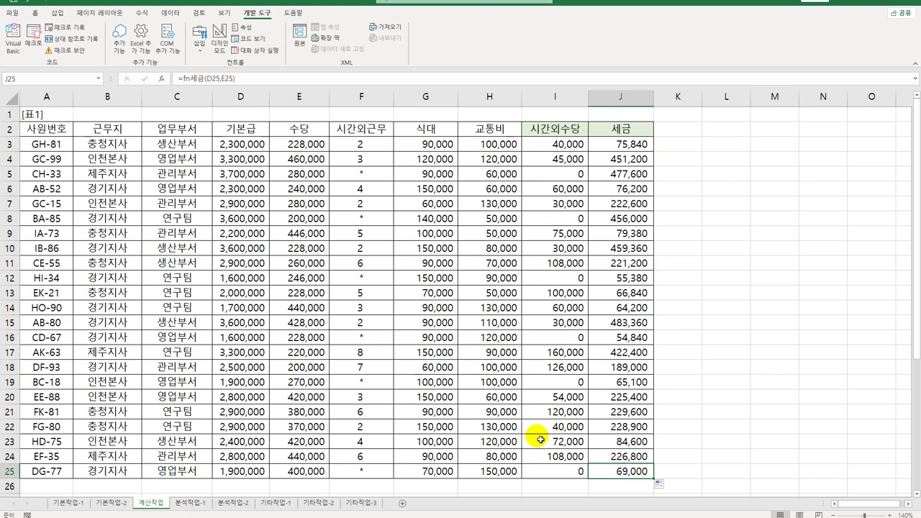
Step: On the 분석작업-1 sheet, start a pivot table at B5 that uses an external data source and open its connection selection
left_click(182, 503)
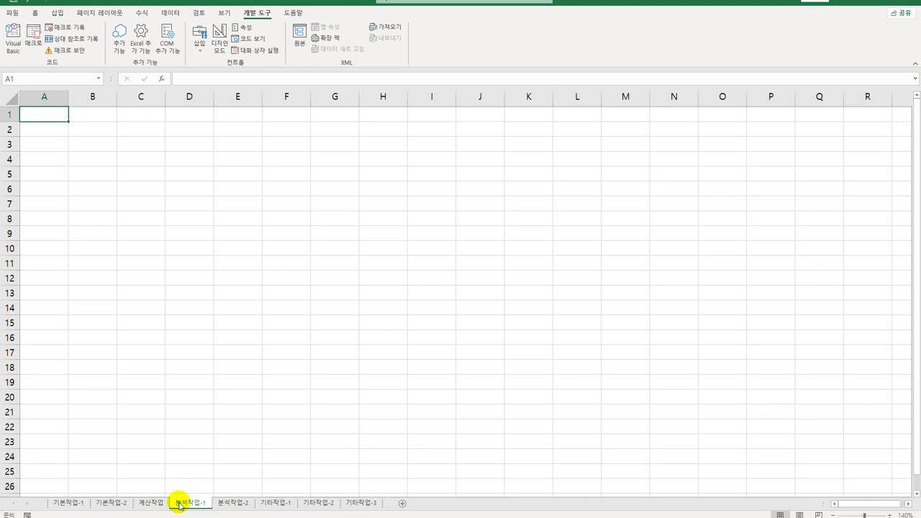
left_click(92, 174)
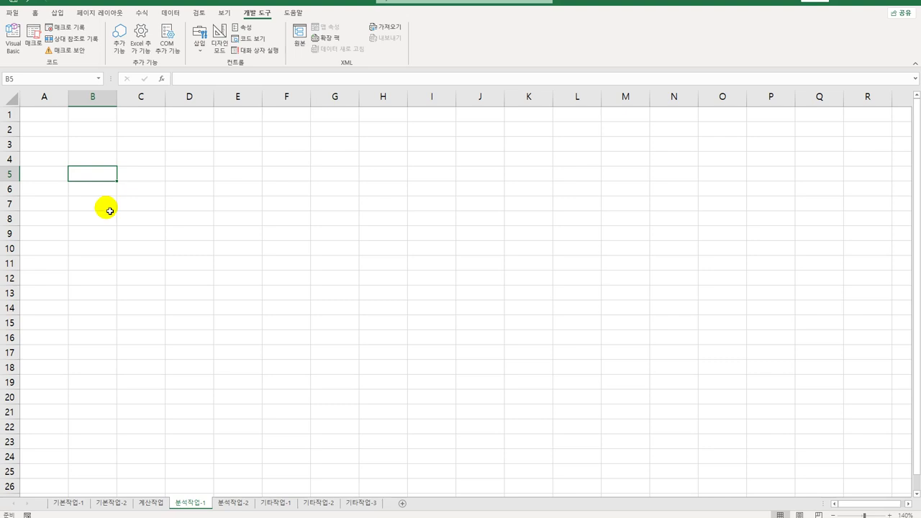
left_click(53, 13)
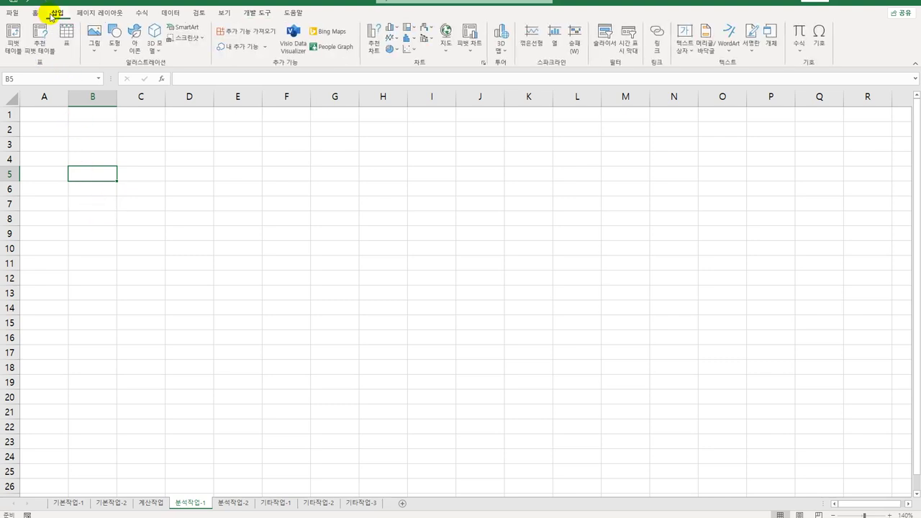
left_click(15, 38)
left_click(535, 171)
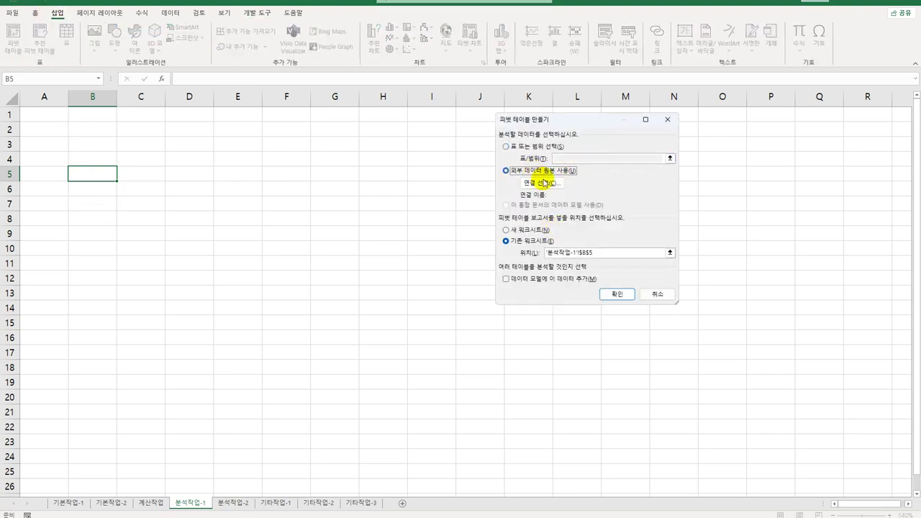
left_click(547, 185)
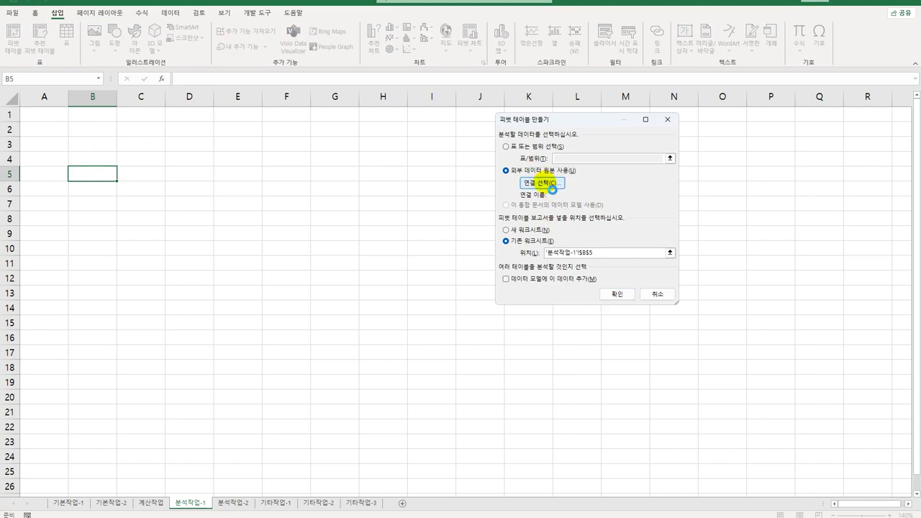
Step: Browse to C:\컴활1급(상시)\스프레드시트\상시공략문제 and open the 사원현황 Excel file as the pivot table's data source
left_click(495, 321)
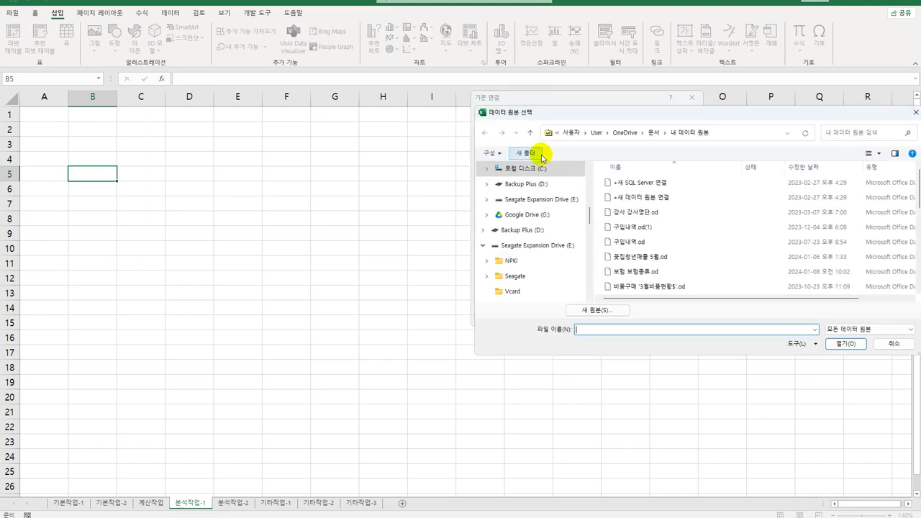
left_click_drag(586, 107, 413, 103)
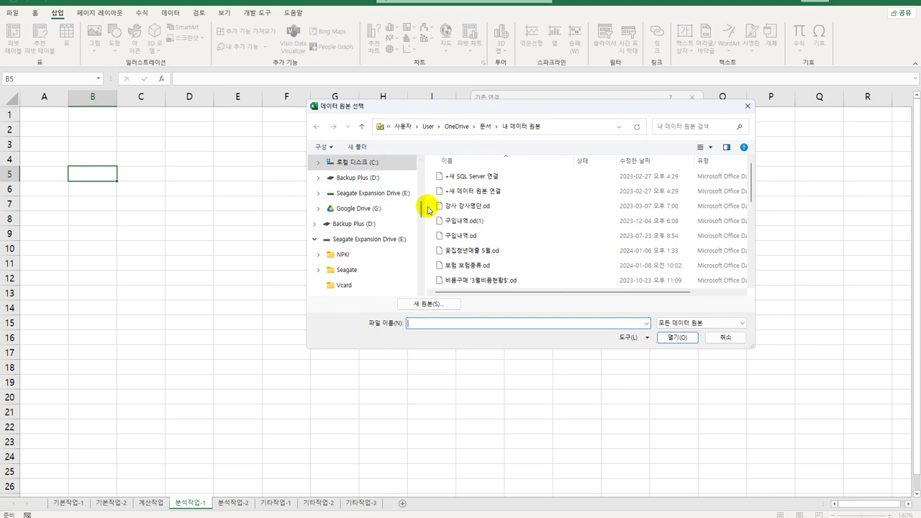
left_click(393, 167)
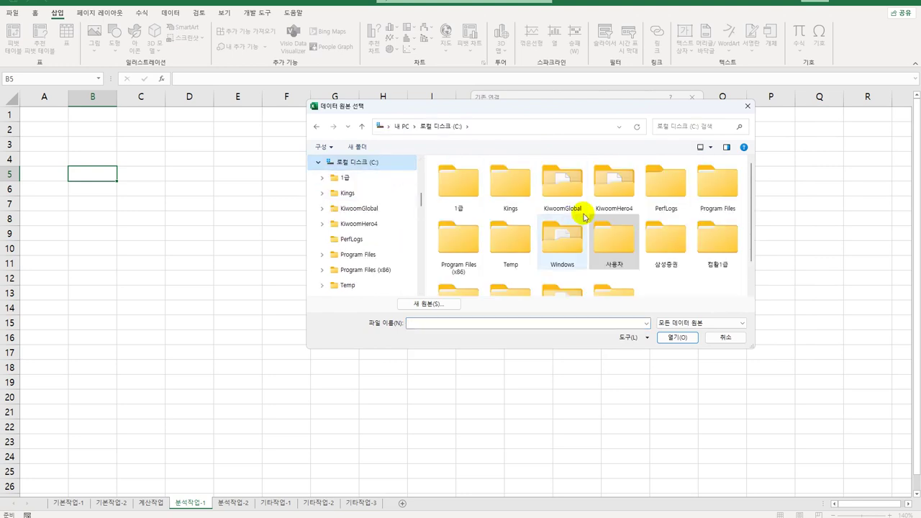
scroll(590, 230, "down", 1)
double_click(494, 272)
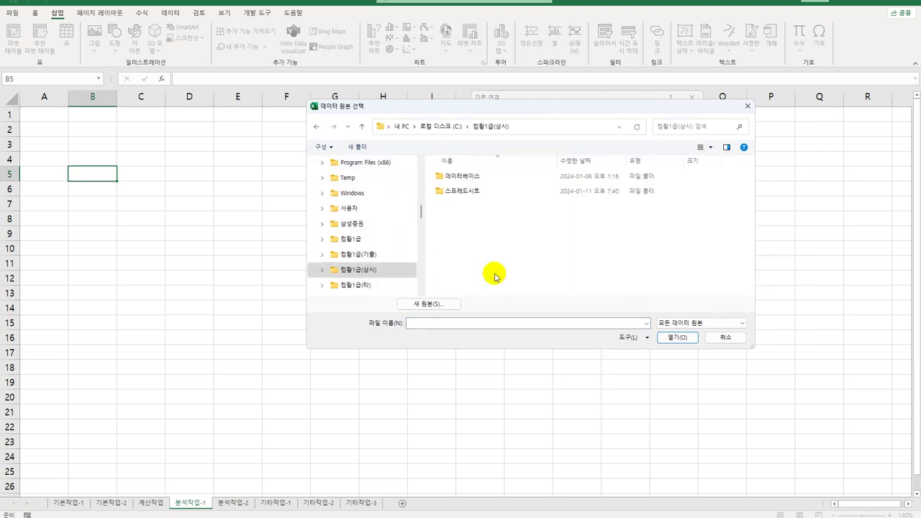
double_click(473, 190)
double_click(473, 191)
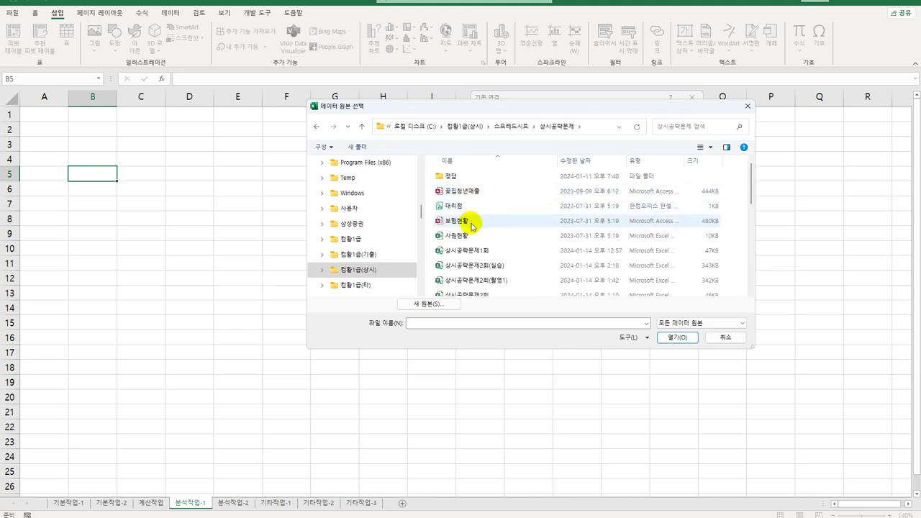
left_click(460, 235)
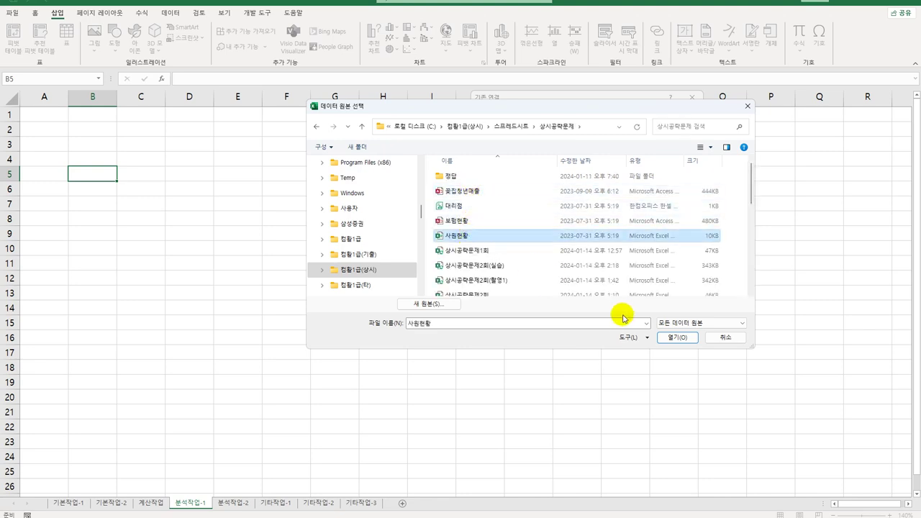
left_click(677, 336)
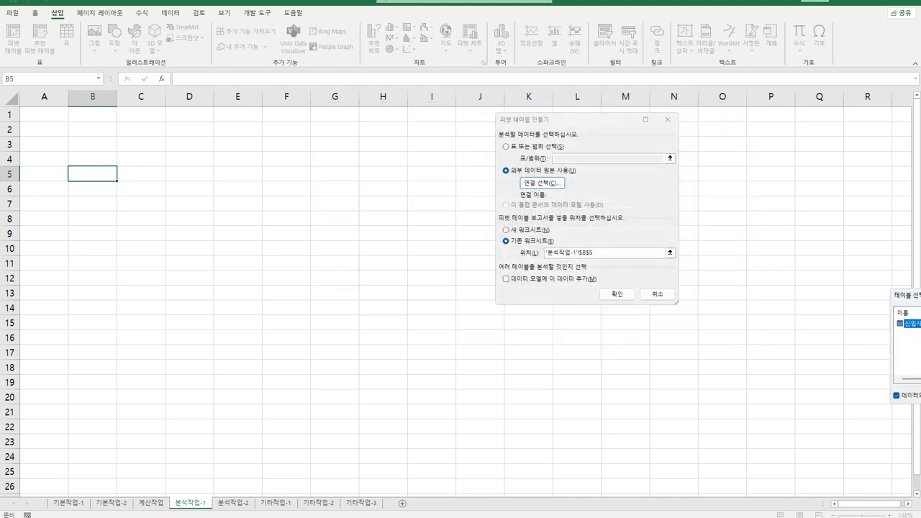
Step: Choose the 신입사원$ table with column headers in its first row and create the pivot table in the existing worksheet
left_click_drag(525, 267, 476, 238)
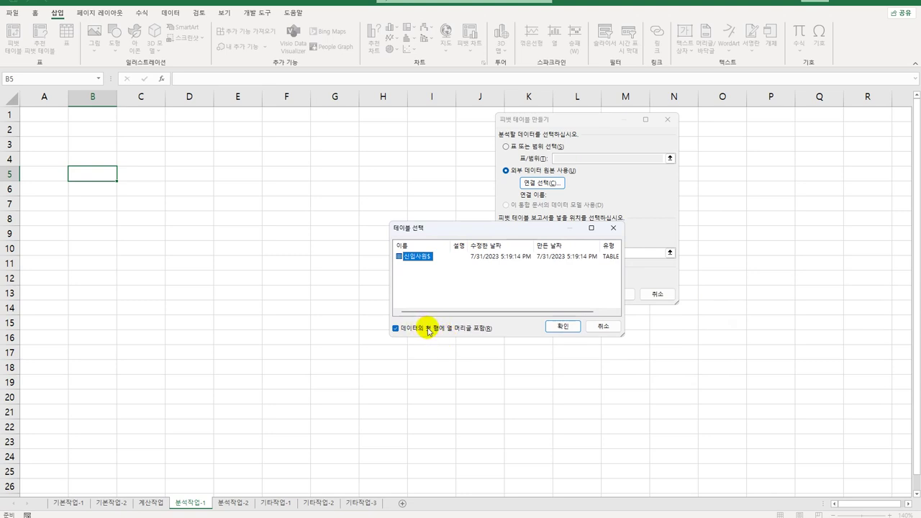
left_click(563, 327)
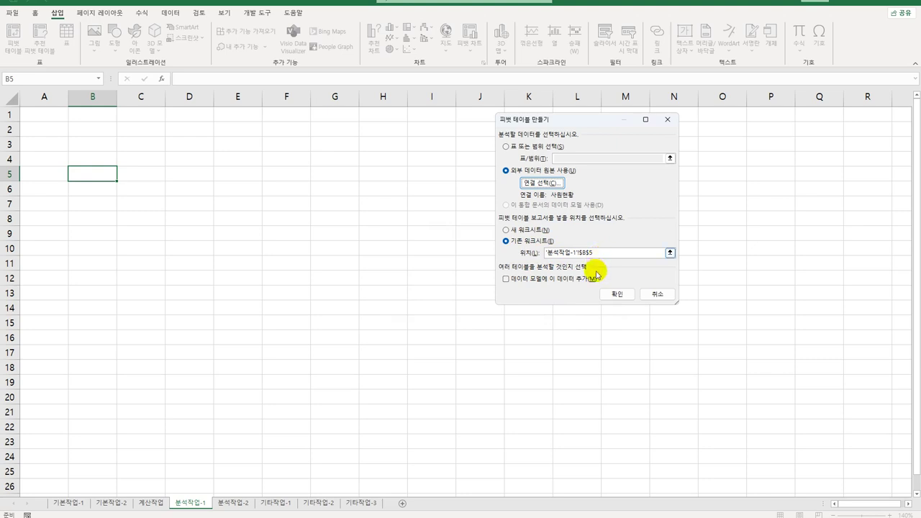
left_click(608, 294)
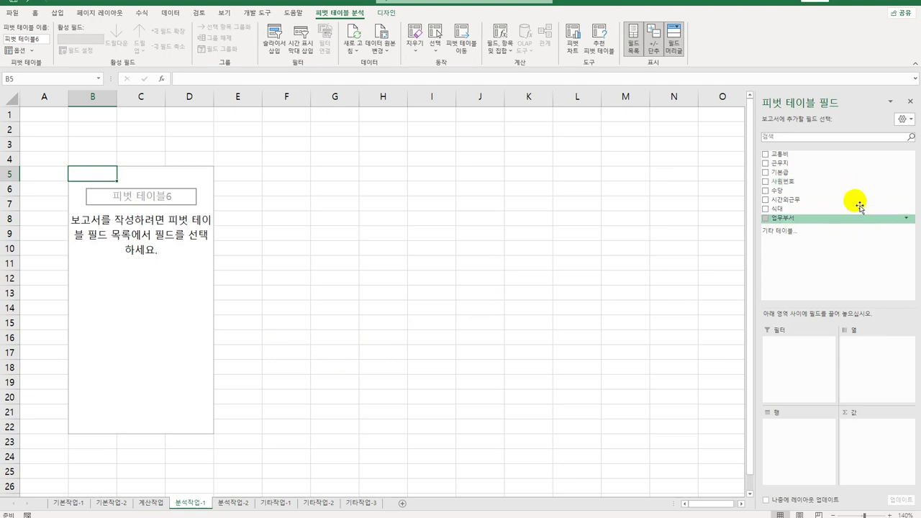
Step: Lay out the pivot table with 근무지 as filter, 업무부서 as rows, and 기본급 and 수당 as summed values
left_click_drag(790, 165, 794, 370)
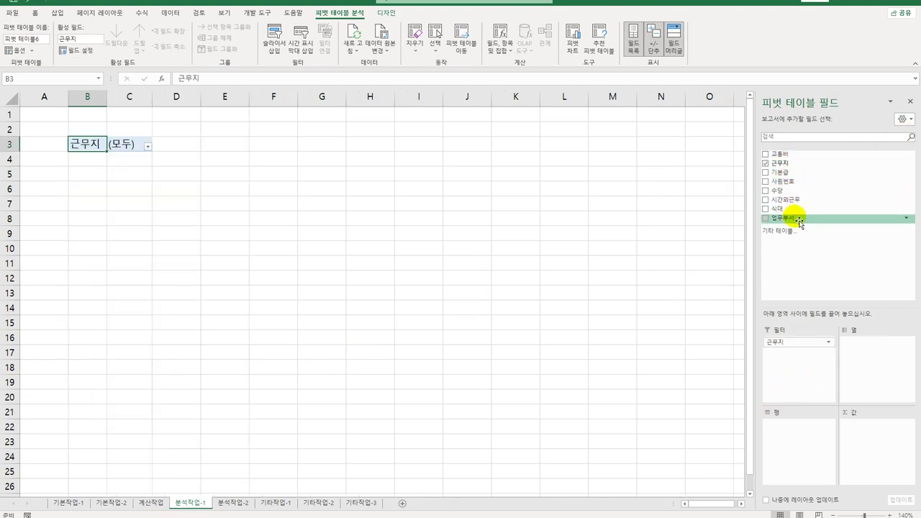
left_click_drag(798, 217, 798, 439)
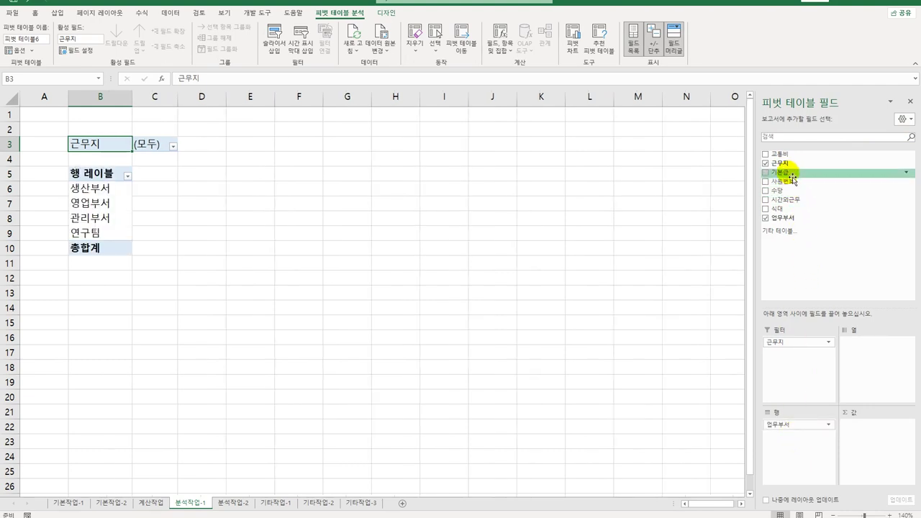
left_click_drag(781, 174, 858, 446)
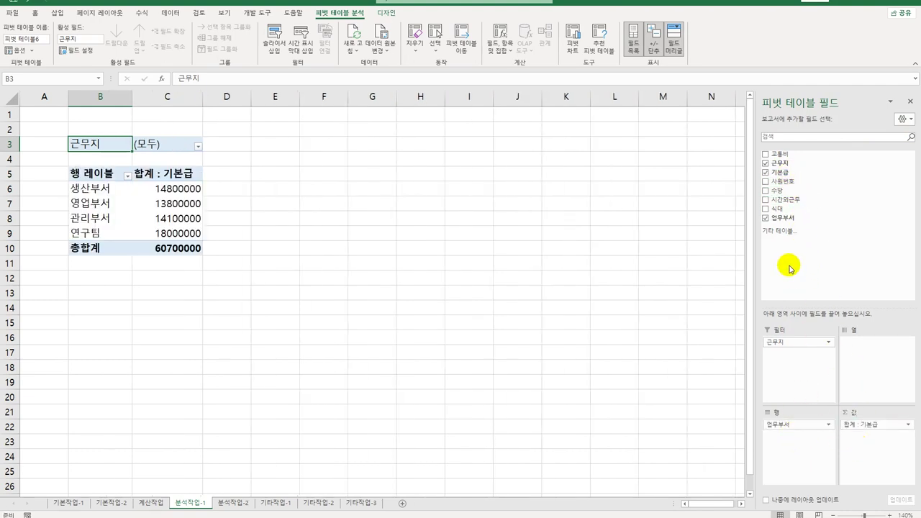
left_click_drag(792, 191, 875, 464)
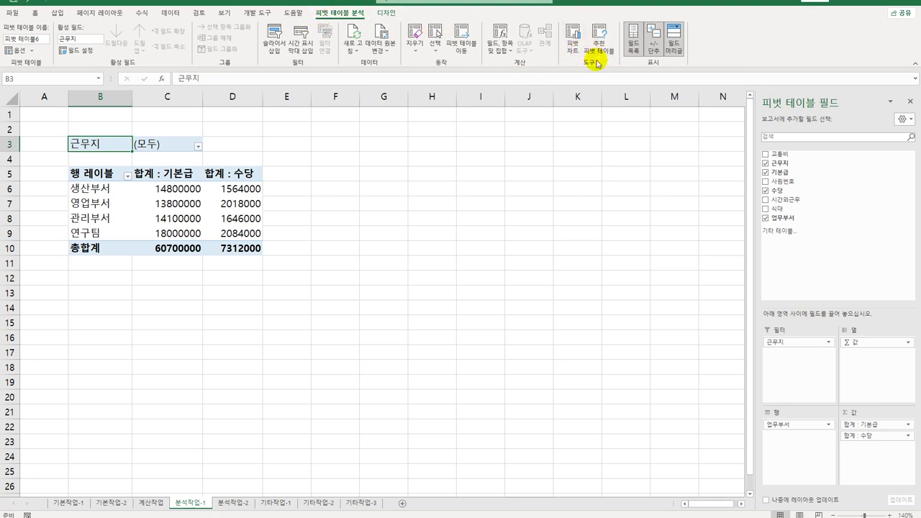
Step: Start a calculated field in the pivot table and name it 시간외근무+식대
left_click(495, 55)
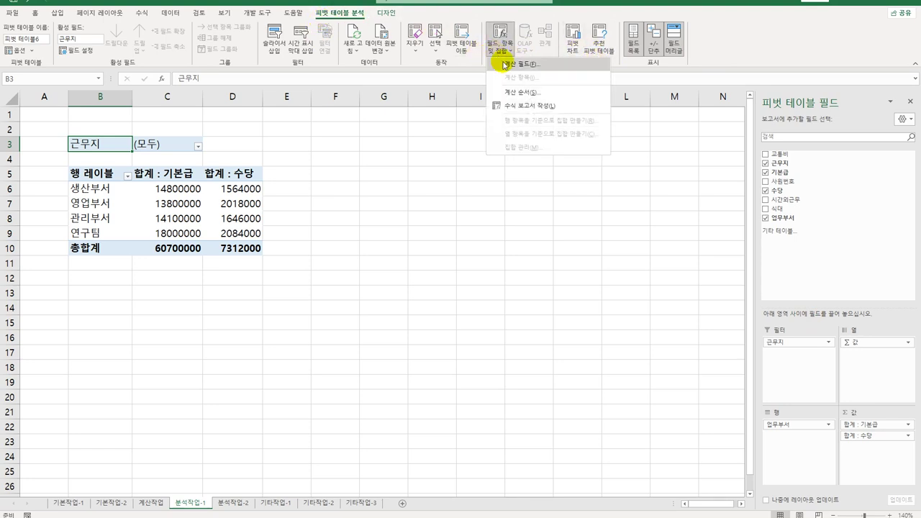
left_click(511, 64)
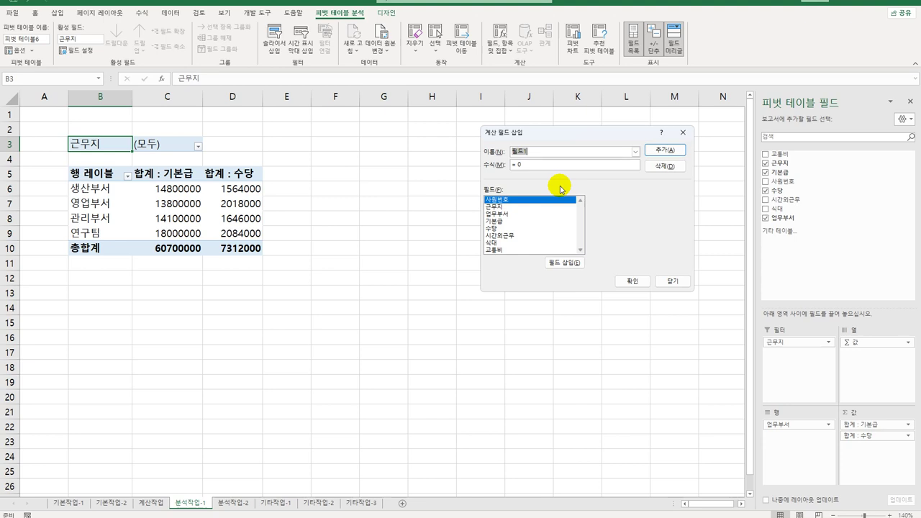
type("수당")
key("BackSpace")
key("BackSpace")
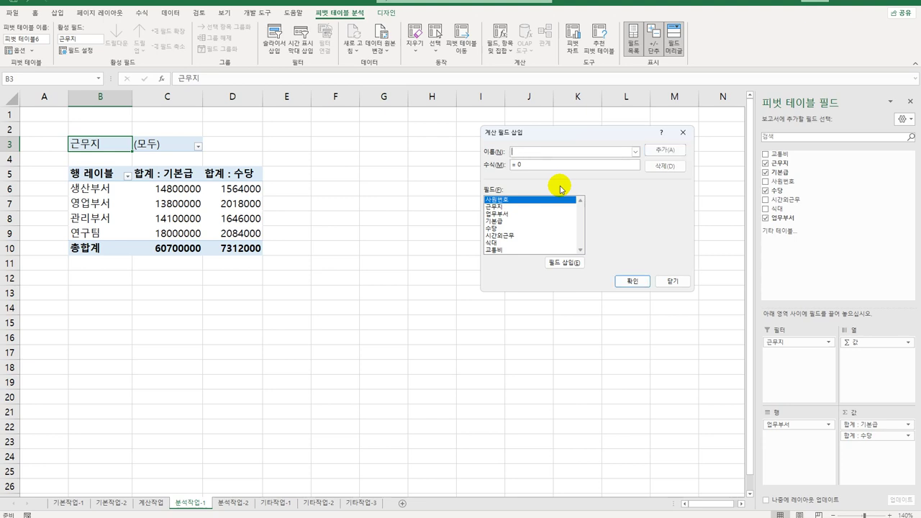
type("시가")
type("간외근무")
type("+식대")
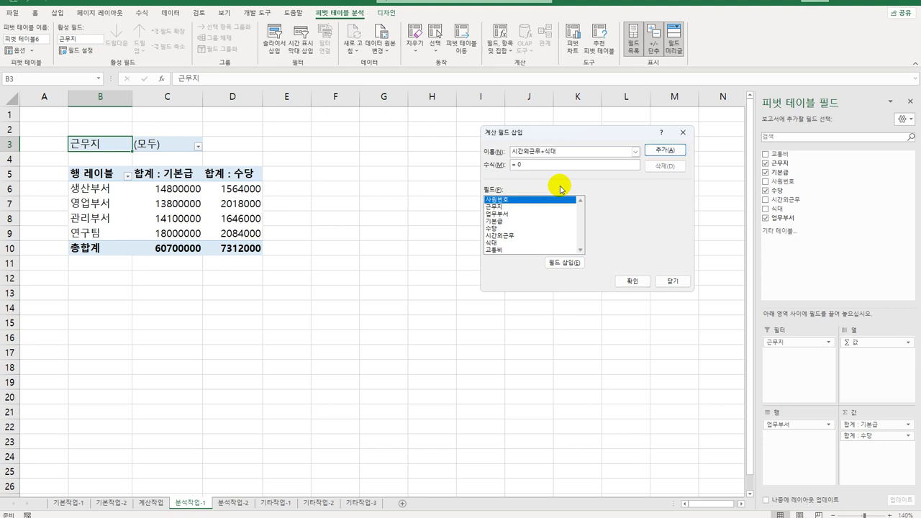
Step: Set the calculated field's formula to = 시간외근무+ 식대 and add it to the pivot table
left_click(511, 165)
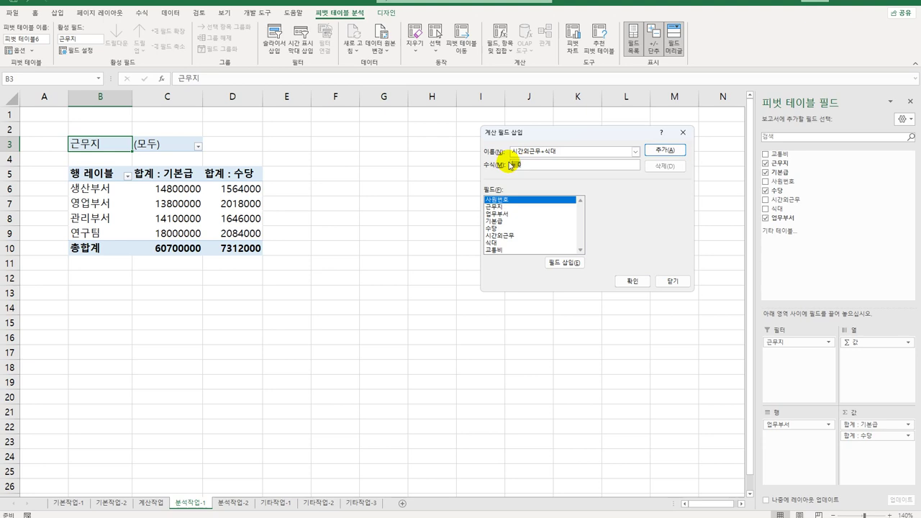
double_click(536, 236)
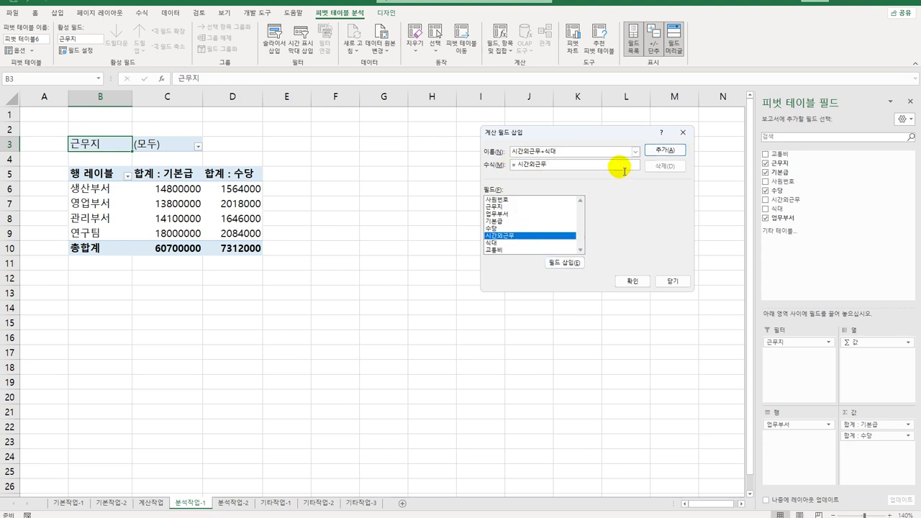
type("+")
double_click(539, 244)
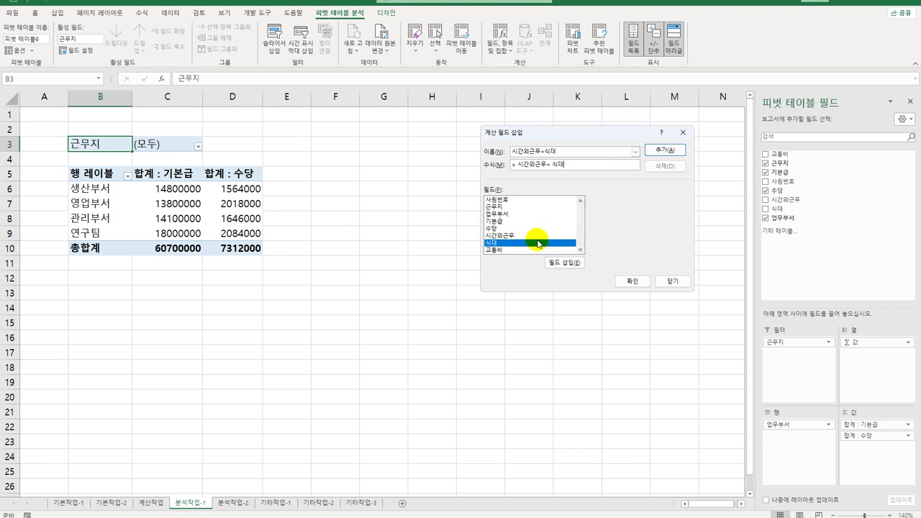
left_click(670, 152)
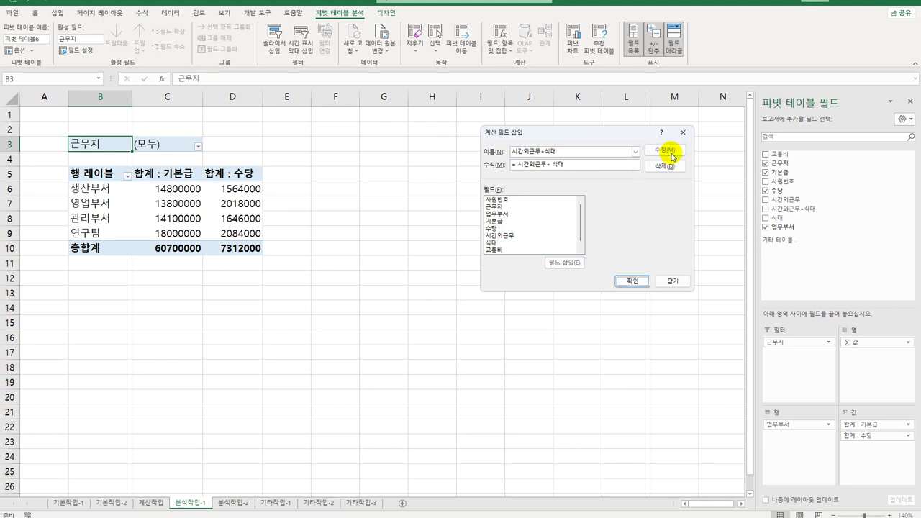
left_click(633, 282)
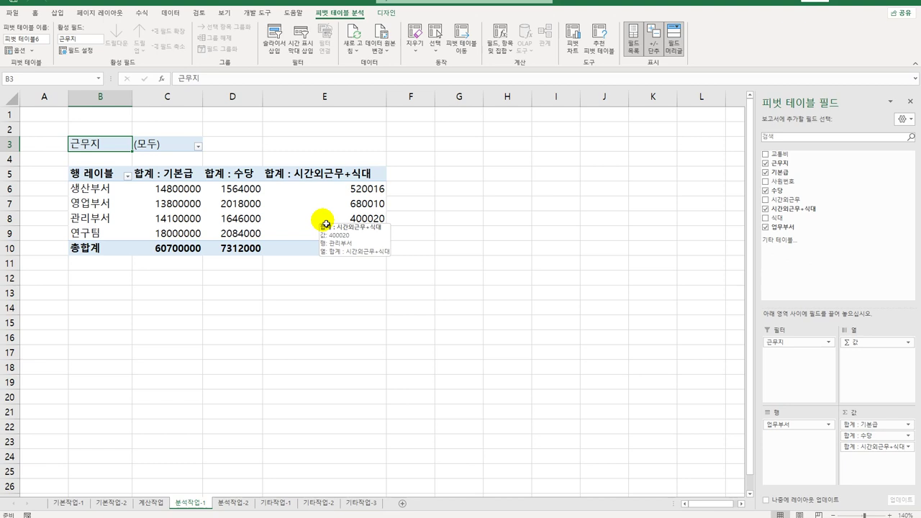
Step: Add 기본급 to the pivot table values a second time and give that value field the custom name 기본급비율
left_click_drag(792, 173, 862, 469)
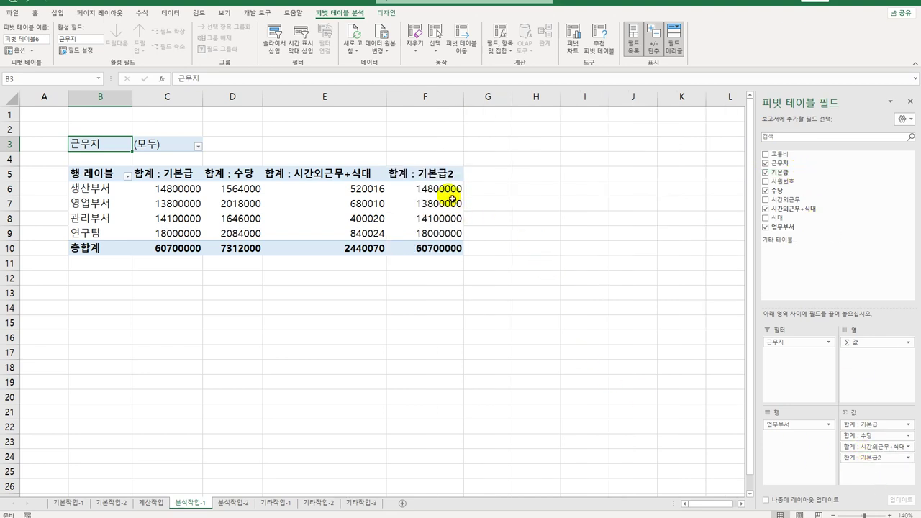
left_click(444, 176)
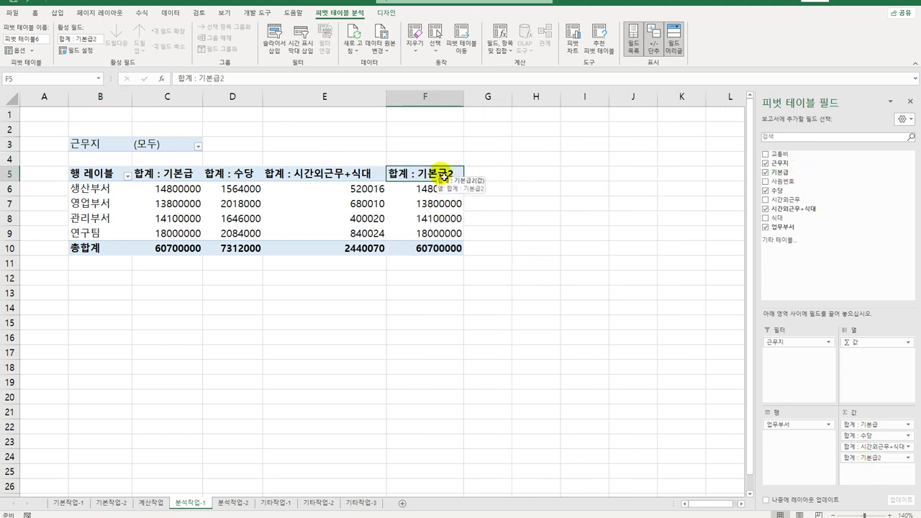
right_click(444, 176)
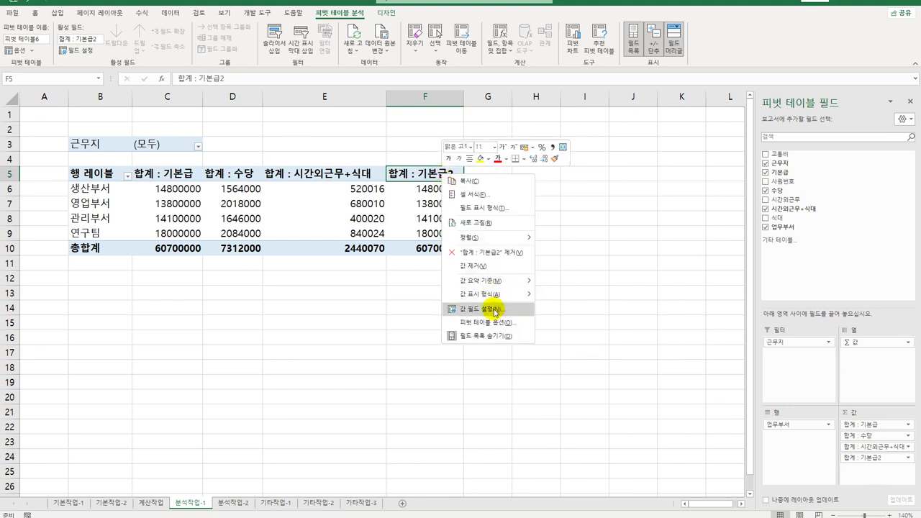
left_click(493, 310)
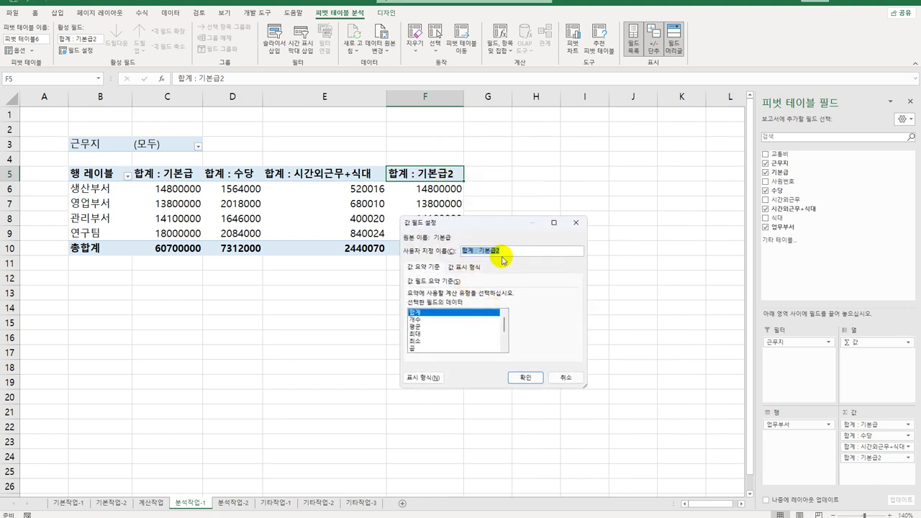
type("기본급")
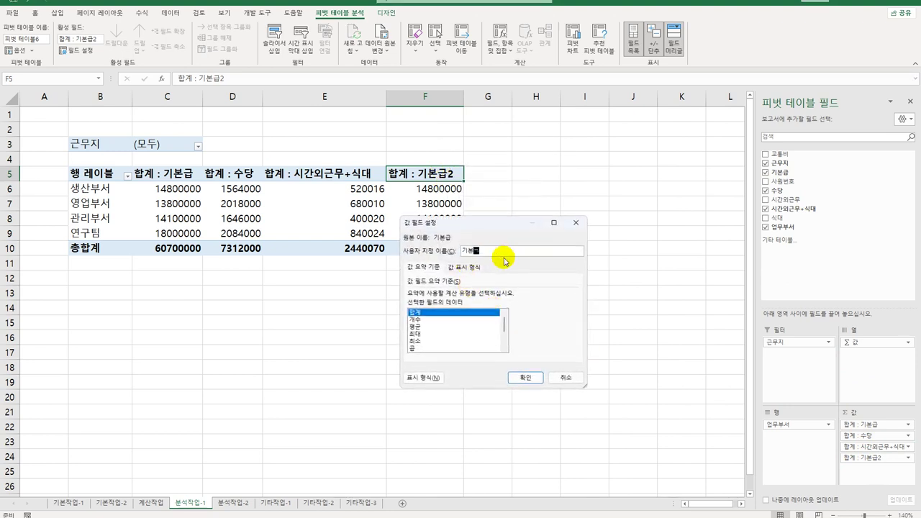
type("비율")
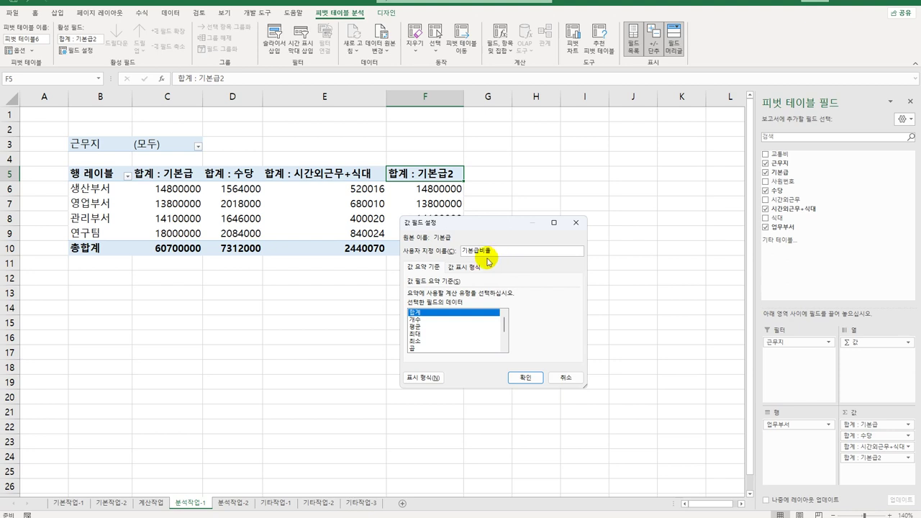
Step: Show the 기본급비율 values as 열 합계 비율 (percent of column total) and apply the field settings
left_click(480, 268)
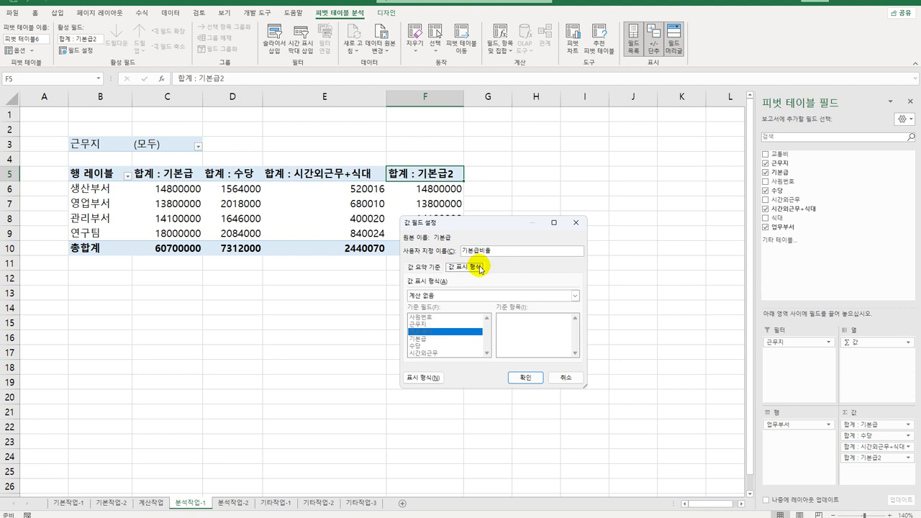
left_click(478, 296)
left_click(469, 319)
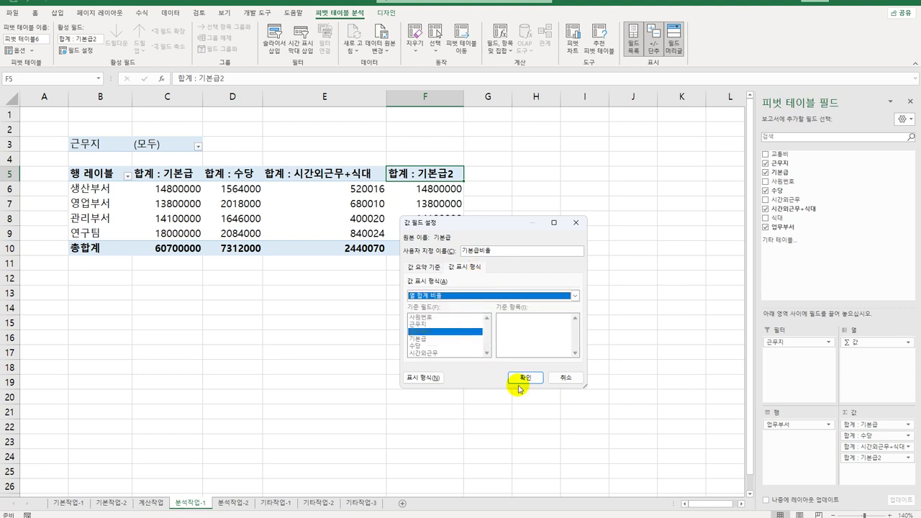
left_click(526, 378)
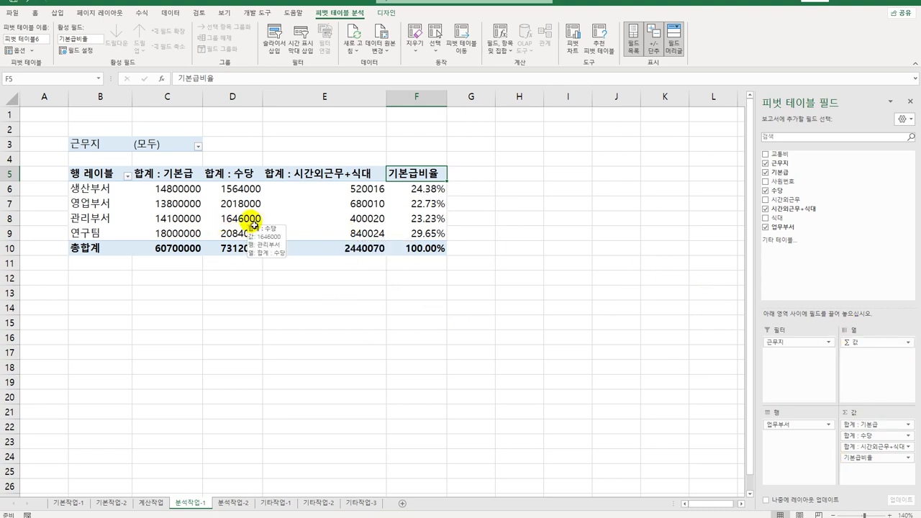
Step: Change the pivot table's report layout to a form that uses the field name 업무부서 as the row header
left_click(385, 12)
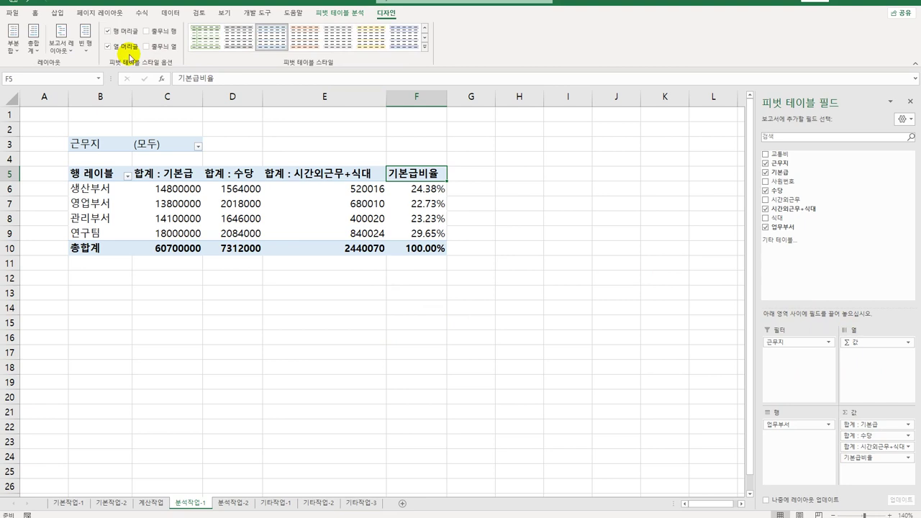
left_click(61, 42)
left_click(88, 92)
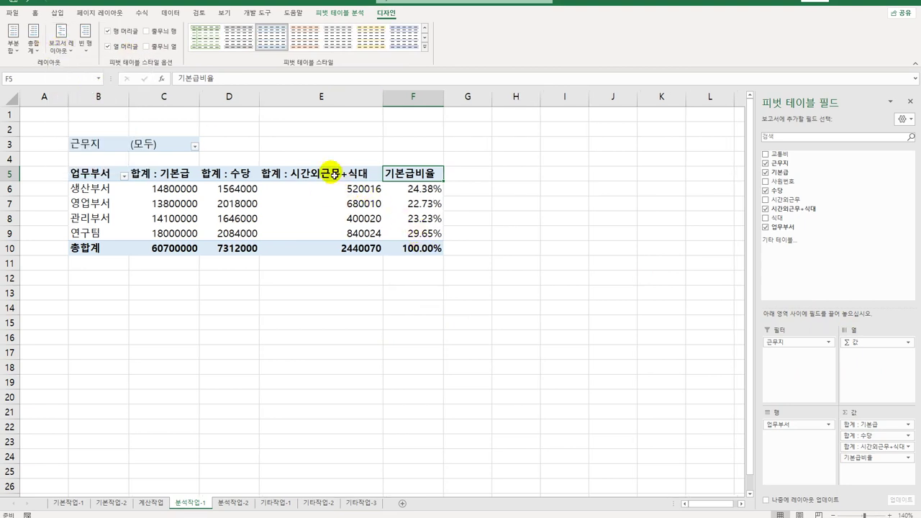
left_click(334, 174)
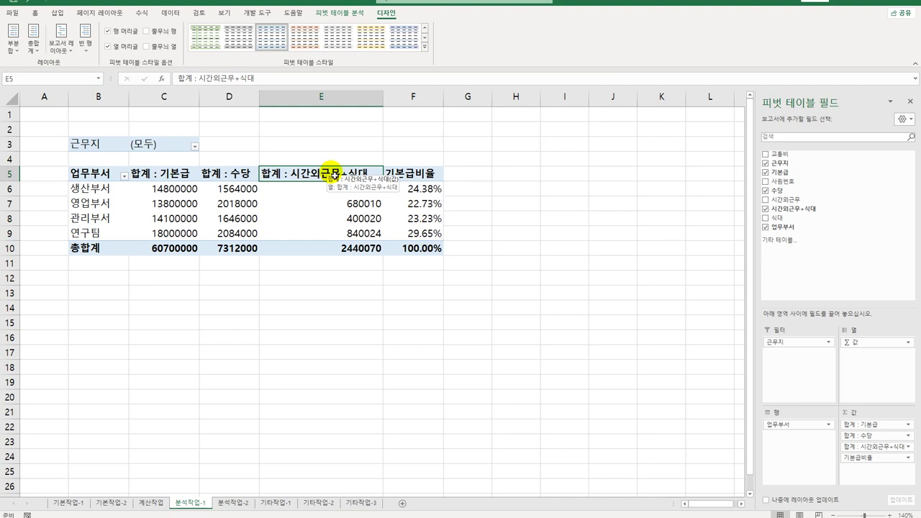
Step: Sort the 업무부서 rows in descending order by 합계 : 기본급
left_click(115, 177)
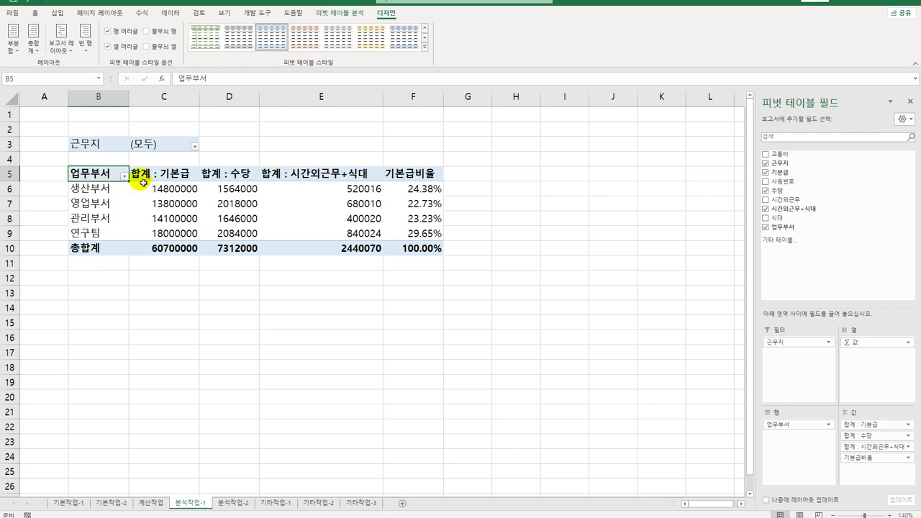
left_click(126, 177)
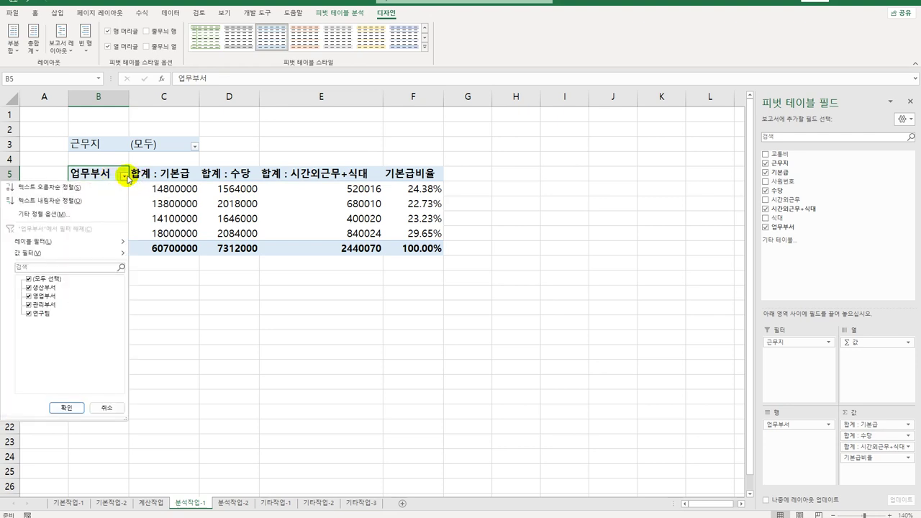
left_click(103, 215)
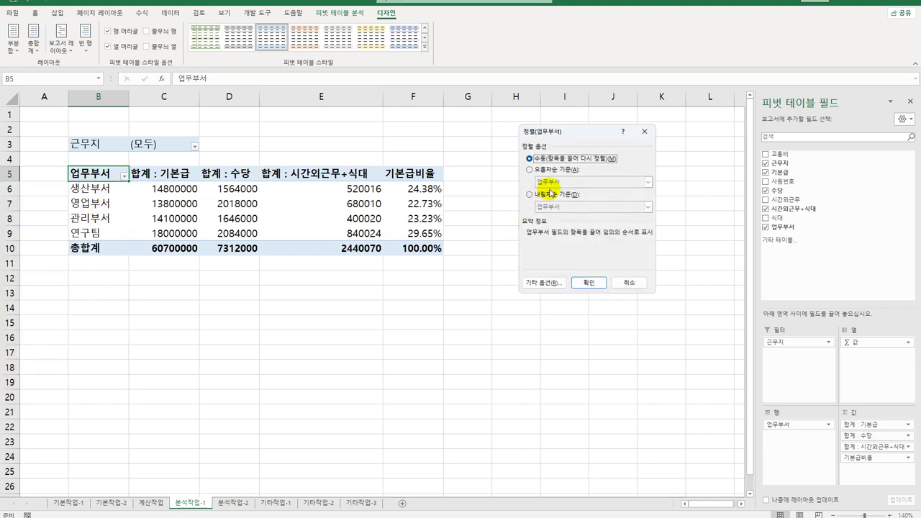
left_click(532, 195)
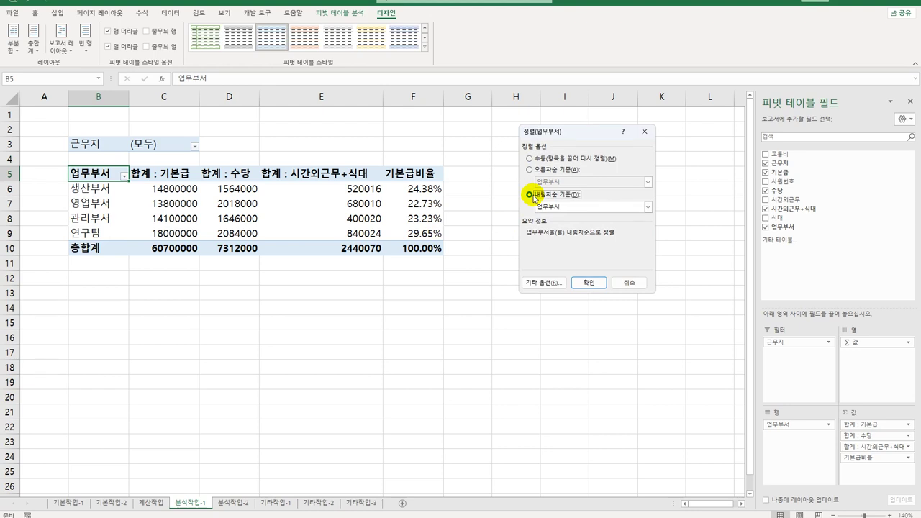
left_click(649, 207)
left_click(624, 216)
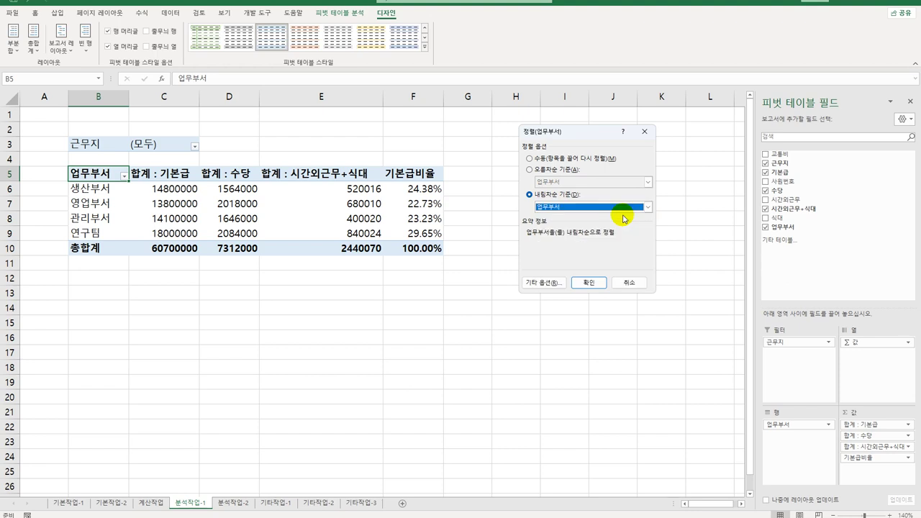
left_click(649, 207)
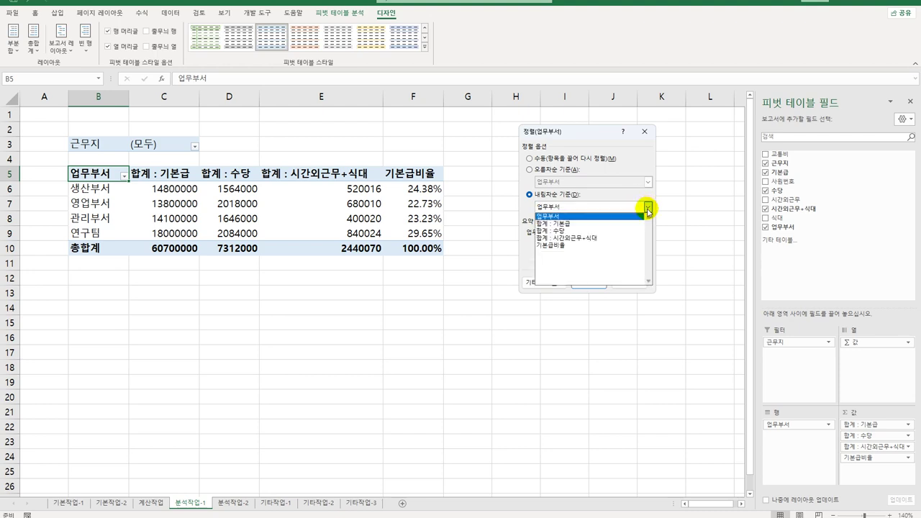
left_click(637, 225)
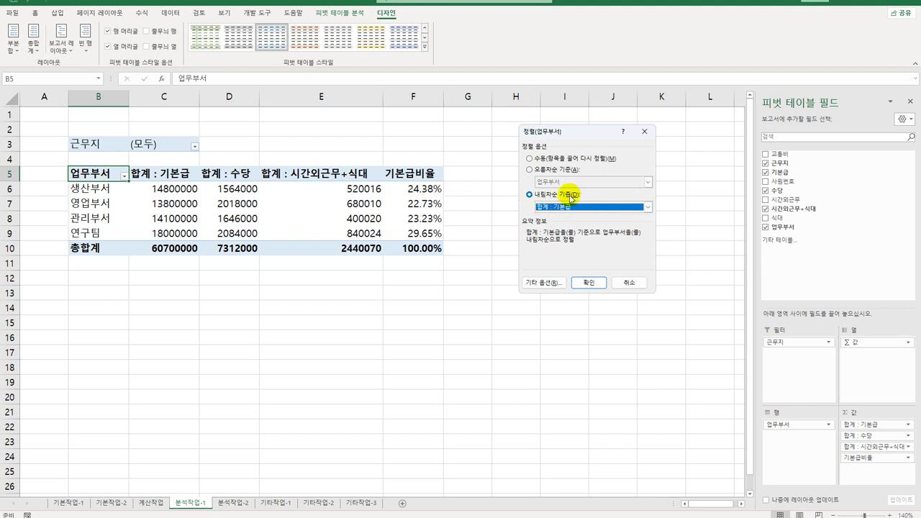
left_click(589, 284)
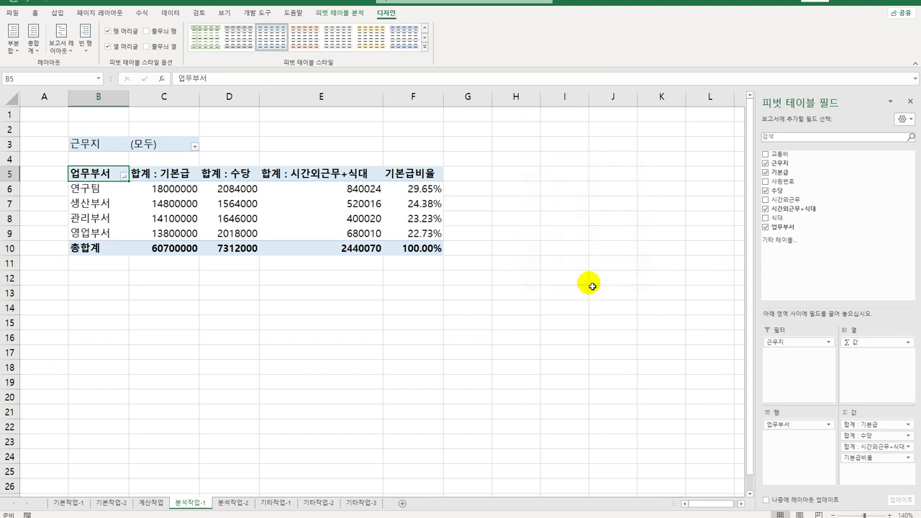
Step: Filter the report's 근무지 field to multiple items, keeping only 경기지사 and 인천본사
left_click(150, 147)
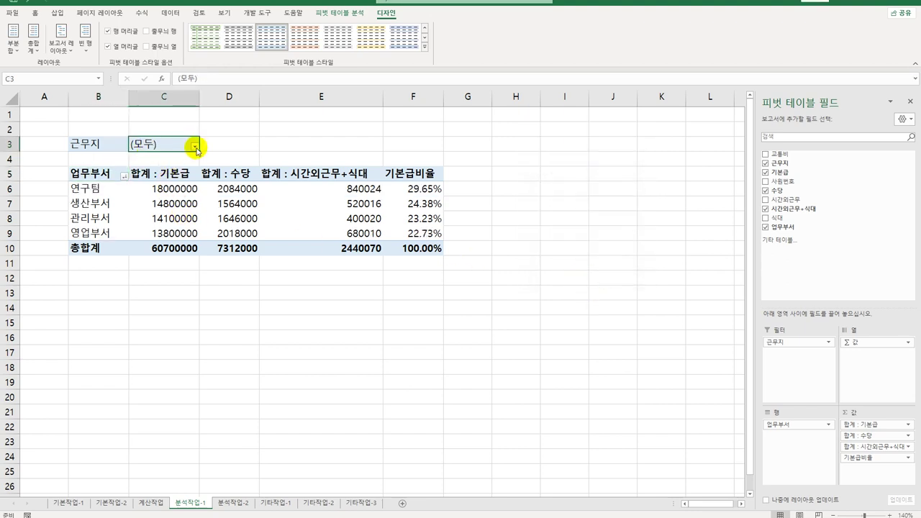
left_click(194, 146)
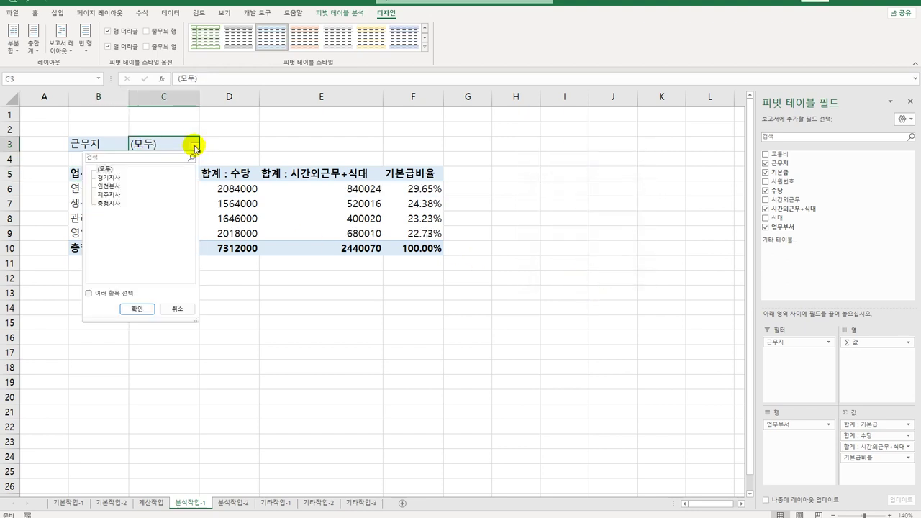
left_click(105, 295)
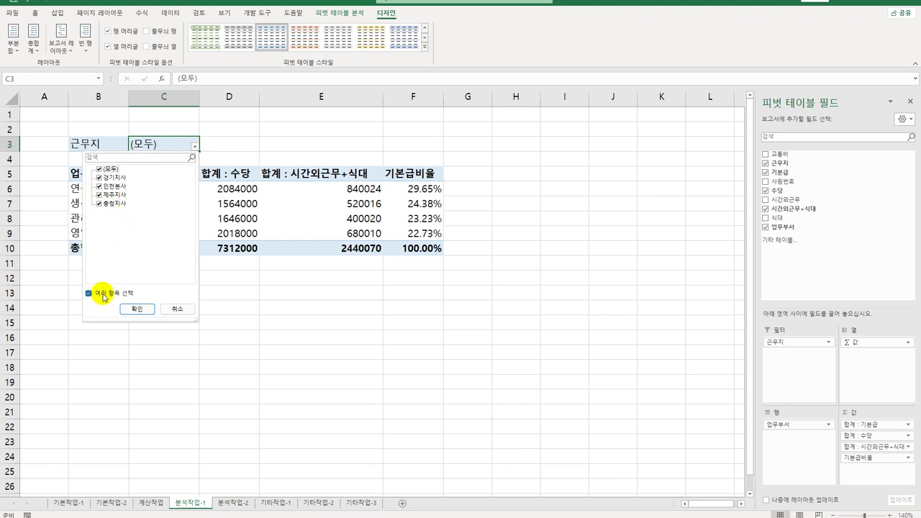
left_click(100, 169)
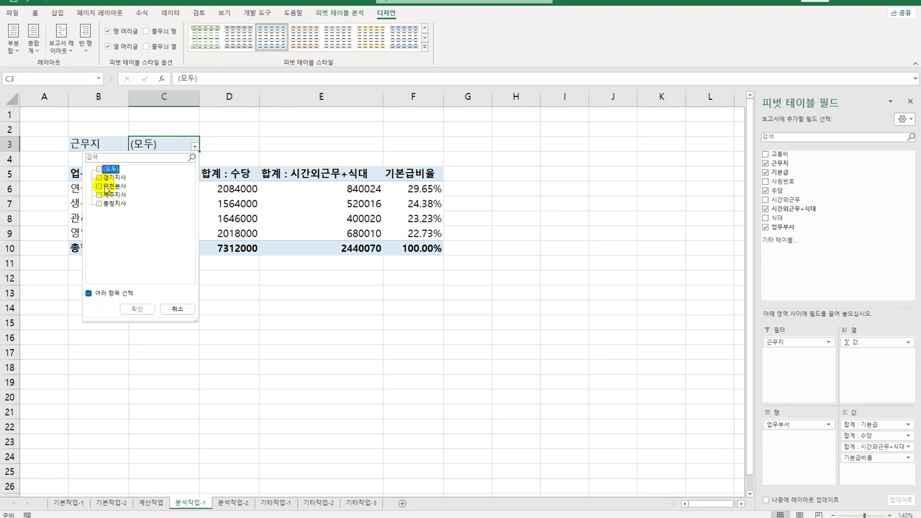
left_click(99, 177)
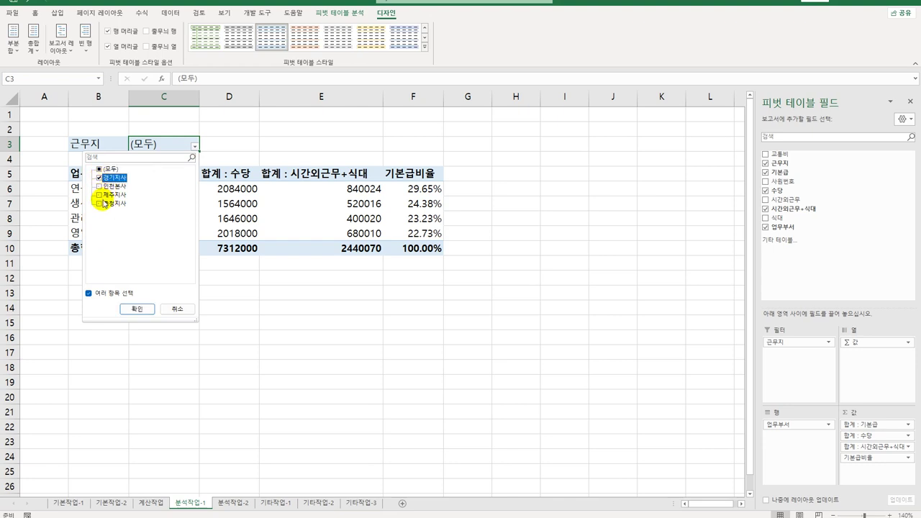
left_click(99, 186)
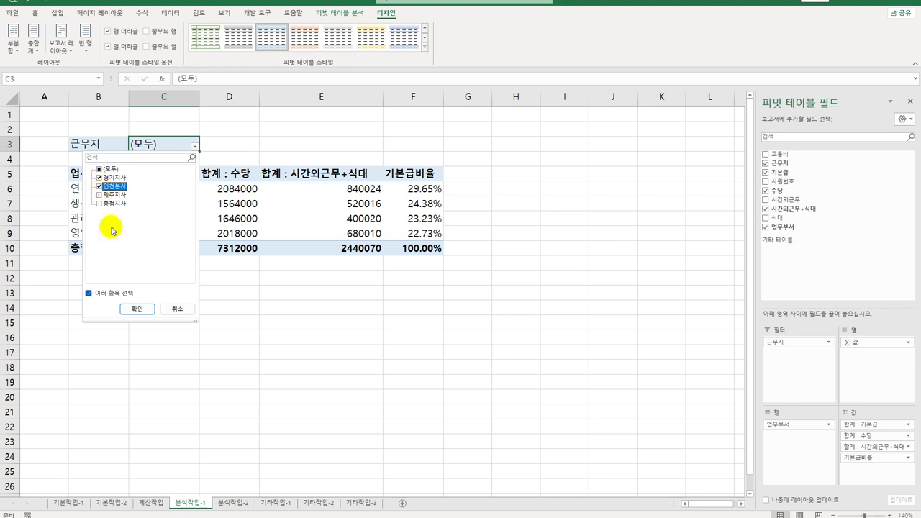
left_click(137, 309)
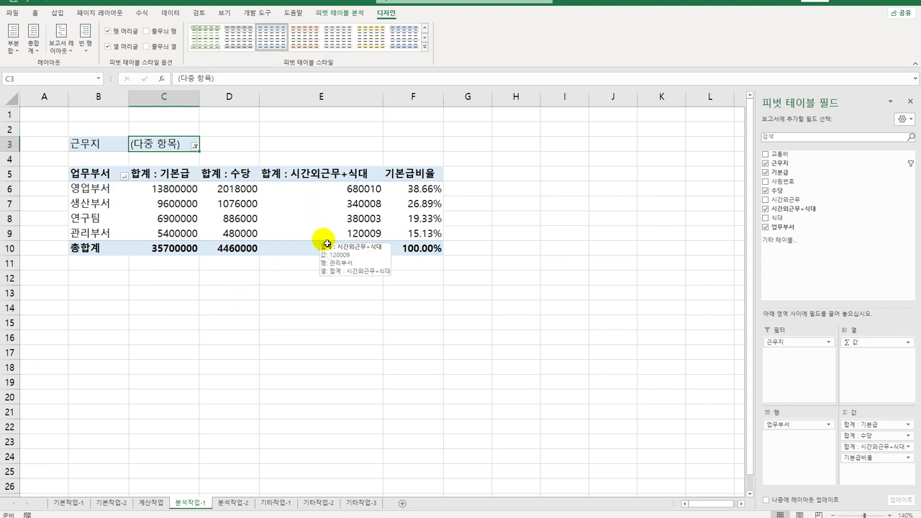
Step: Format the 합계 : 기본급 value field as 숫자 with the 1000 separator
left_click(152, 179)
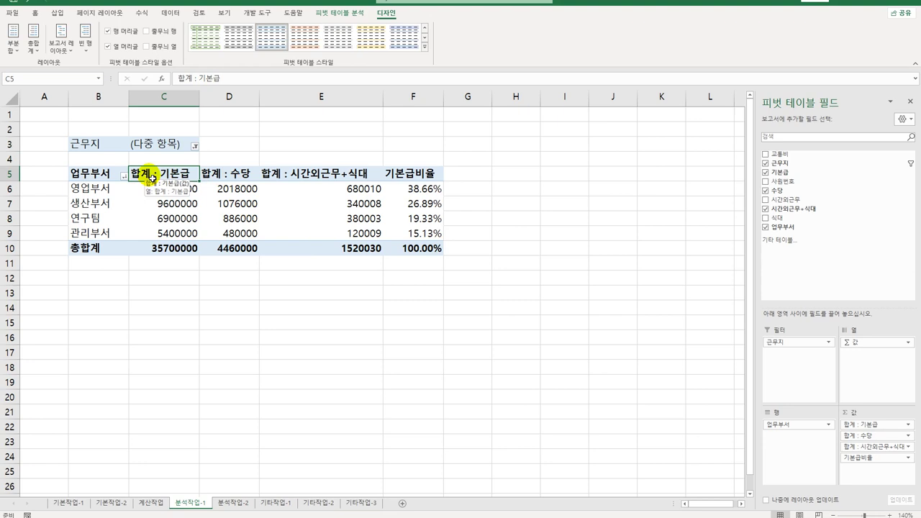
double_click(151, 178)
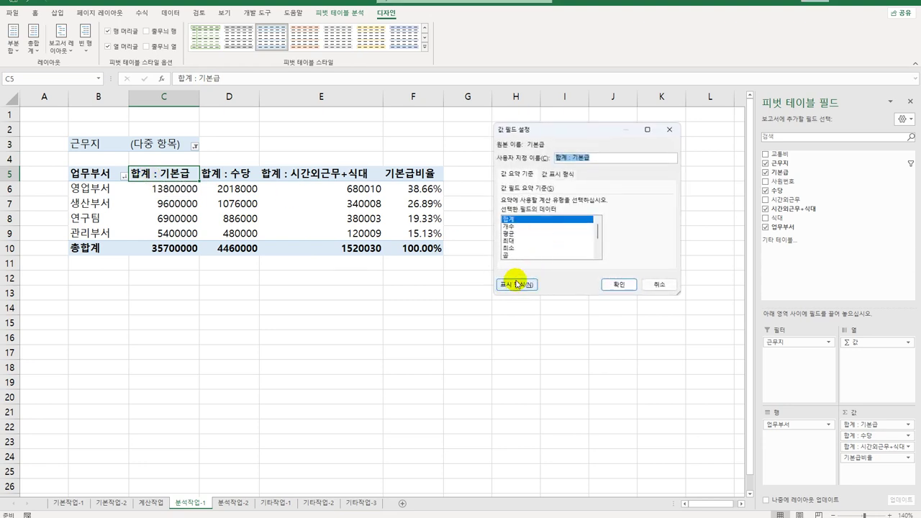
left_click(517, 285)
left_click(481, 132)
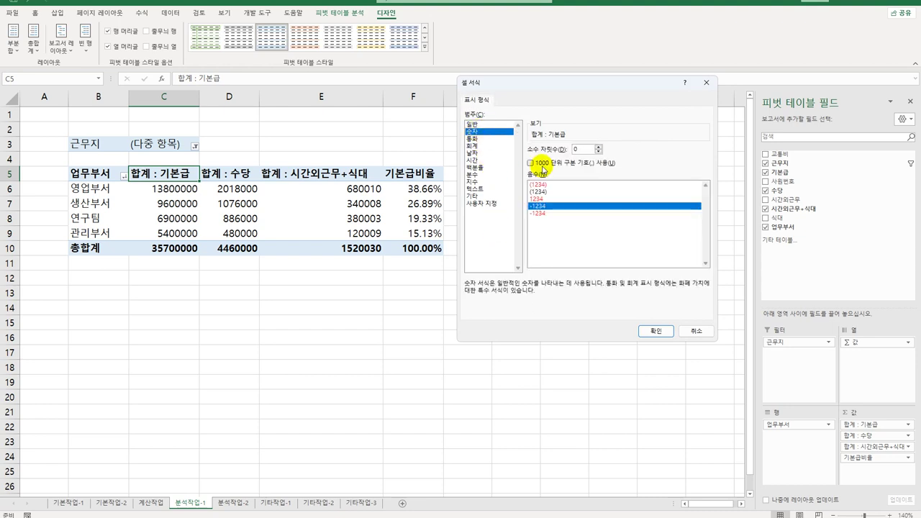
left_click(538, 162)
left_click(655, 333)
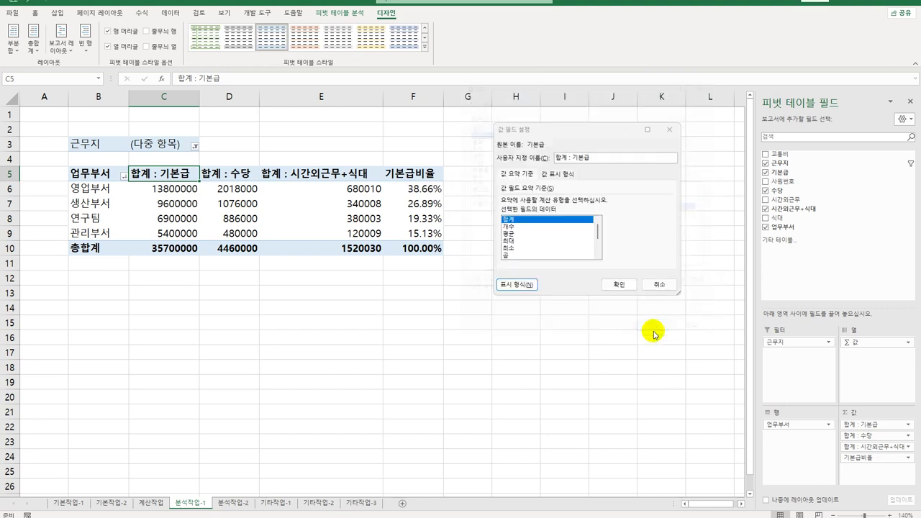
left_click(619, 282)
Step: Format the 합계 : 수당 value field as 숫자 with the 1000 separator
left_click(230, 174)
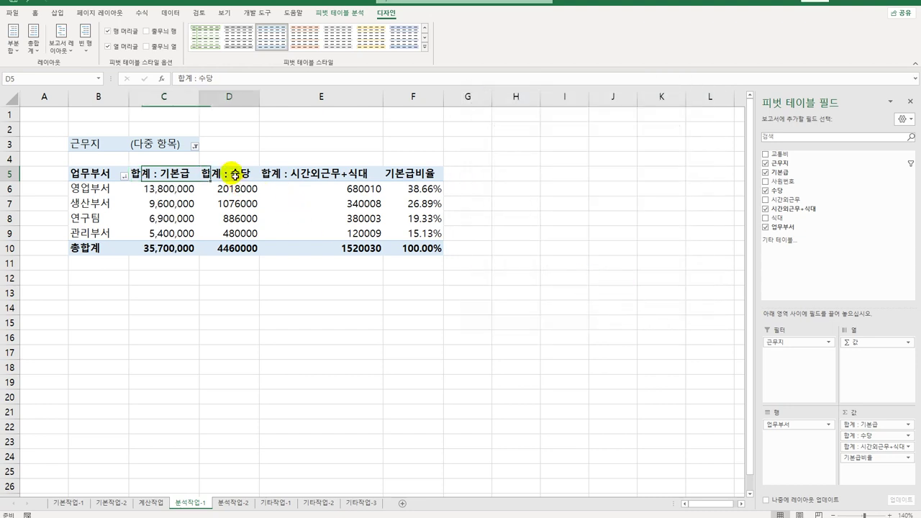
double_click(234, 176)
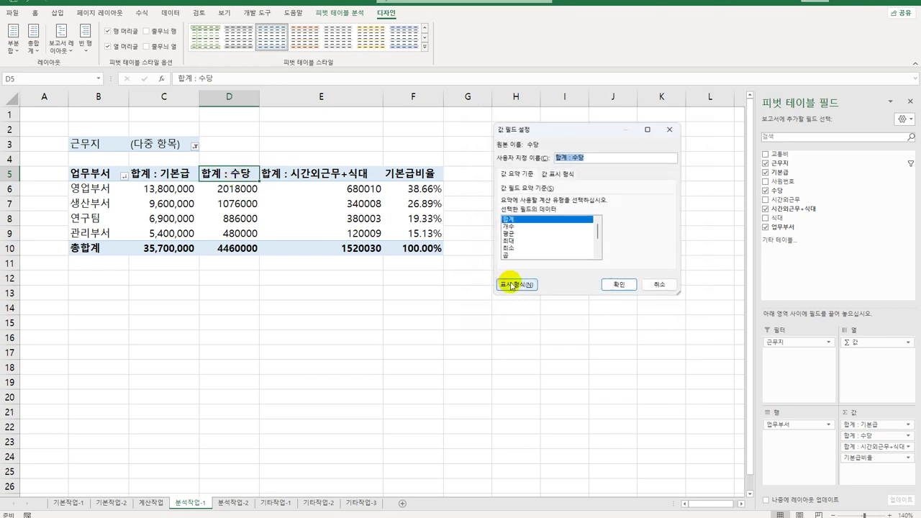
left_click(506, 283)
left_click(473, 131)
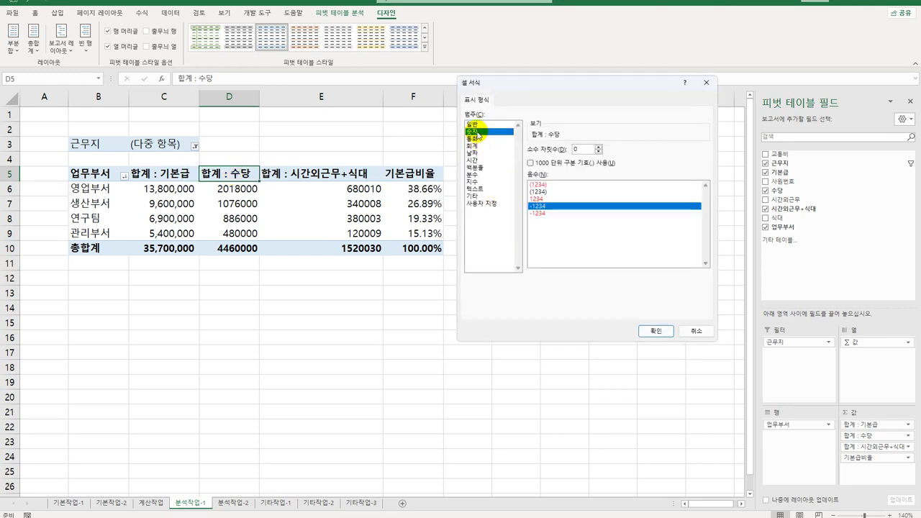
left_click(531, 162)
left_click(656, 333)
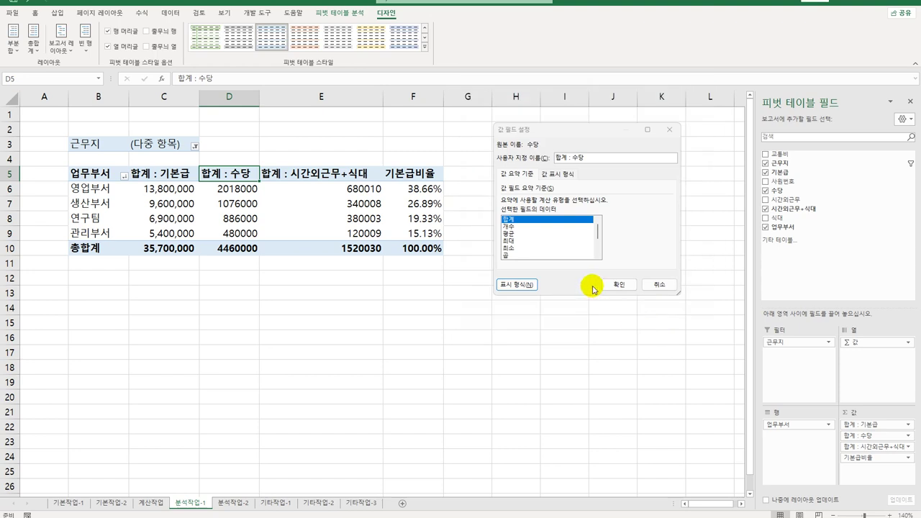
left_click(620, 286)
Step: Select the header of the 합계 : 시간외근무+식대 value field
left_click(335, 177)
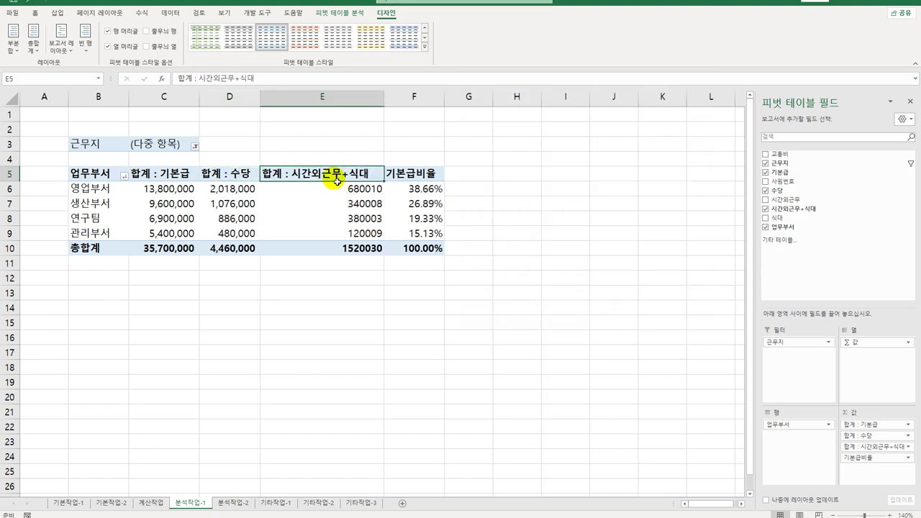
Step: Format the 합계 : 시간외근무+식대 value field in the pivot table as 숫자 with a thousands separator
double_click(335, 177)
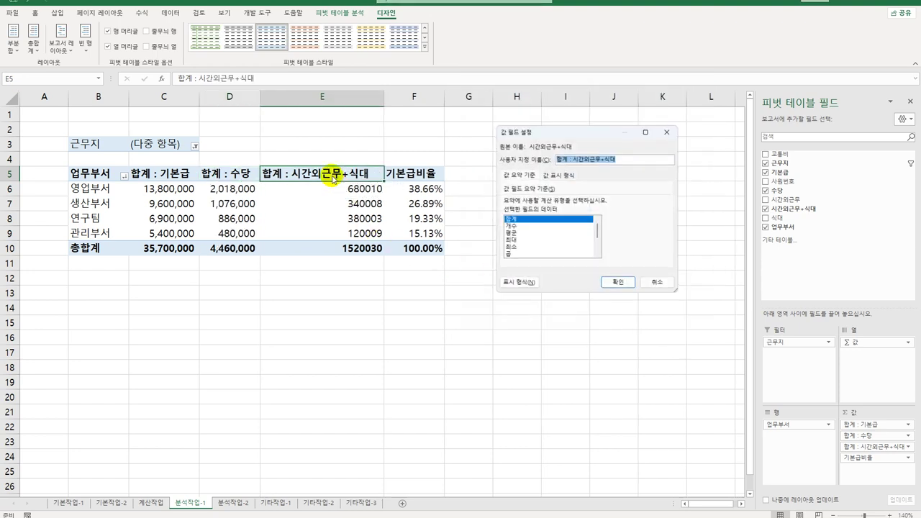
left_click(491, 284)
left_click(473, 132)
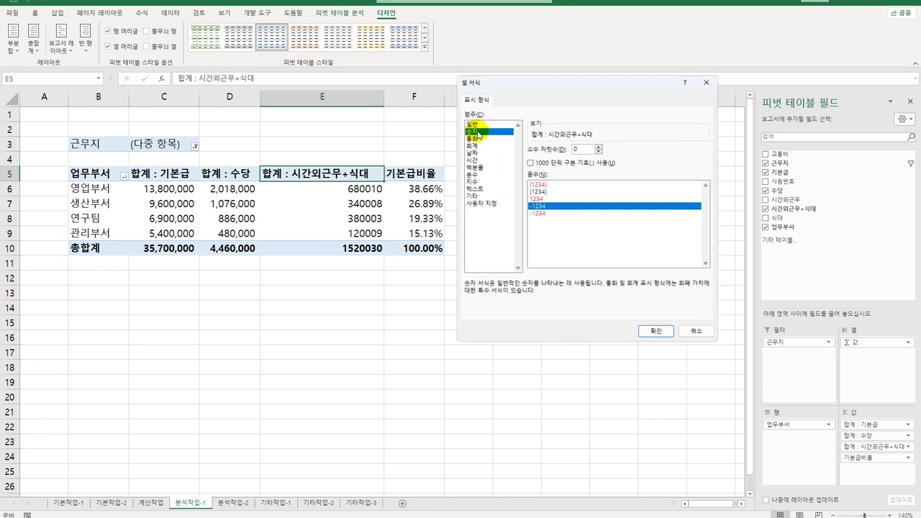
left_click(531, 163)
left_click(653, 333)
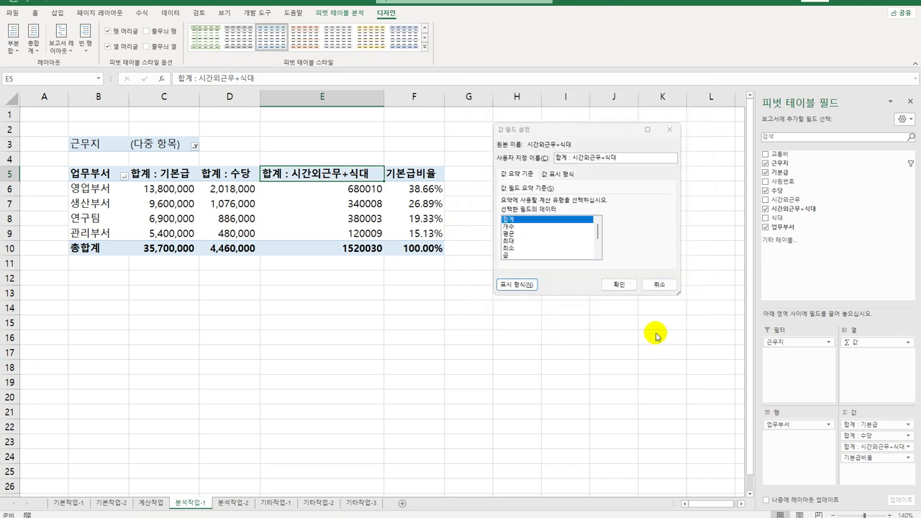
left_click(620, 286)
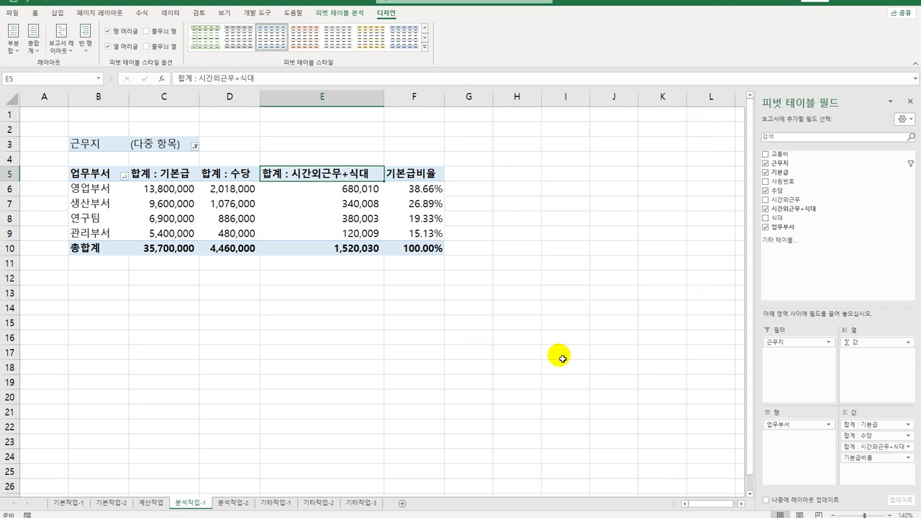
Step: Apply the green pivot table style from the second row of the 중간 styles
left_click(425, 48)
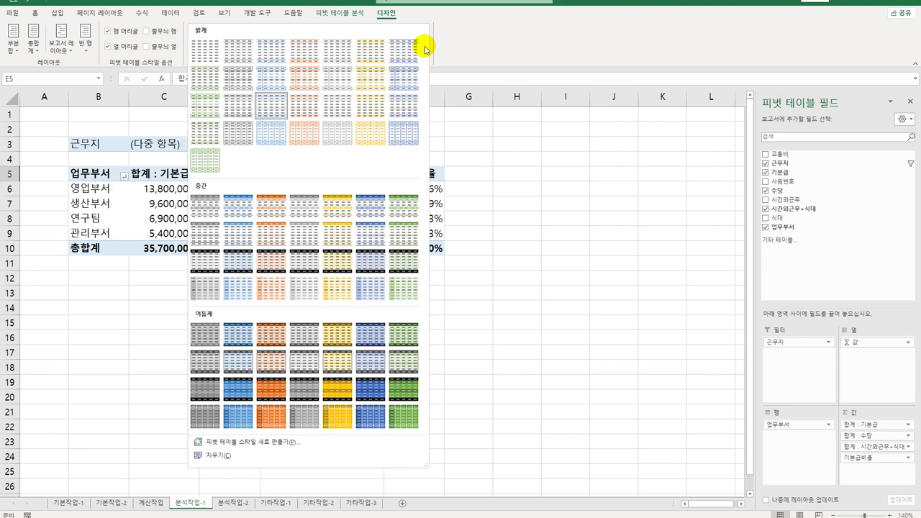
left_click(402, 235)
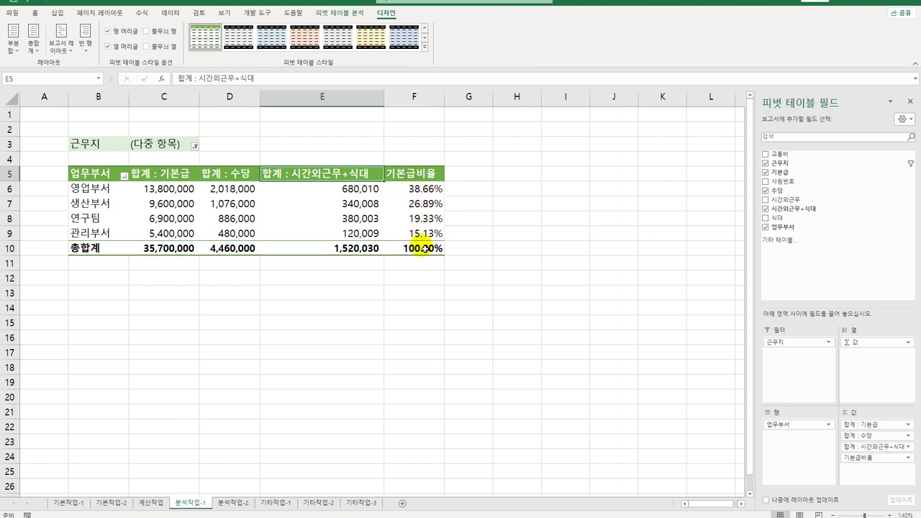
mouse_move(423, 248)
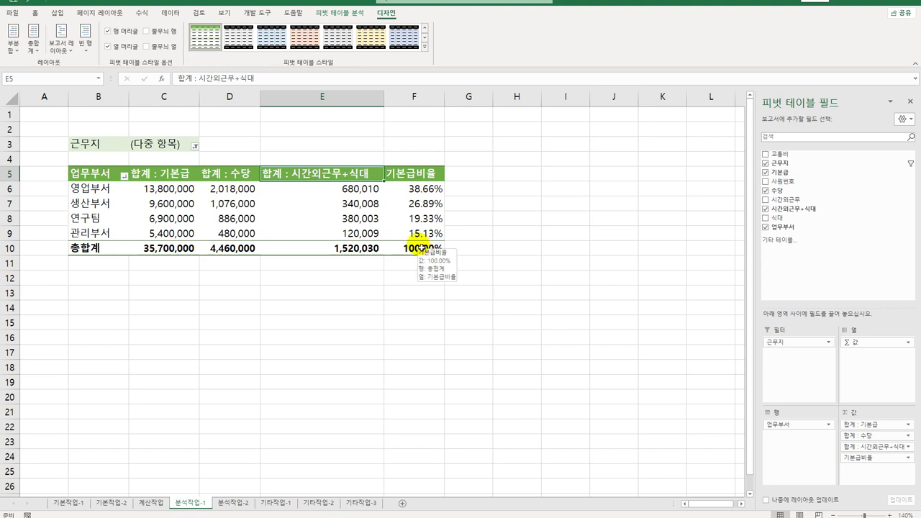
Step: Turn on merging and centering of cells with labels in the pivot table options, leaving the pivot table deselected
left_click(346, 16)
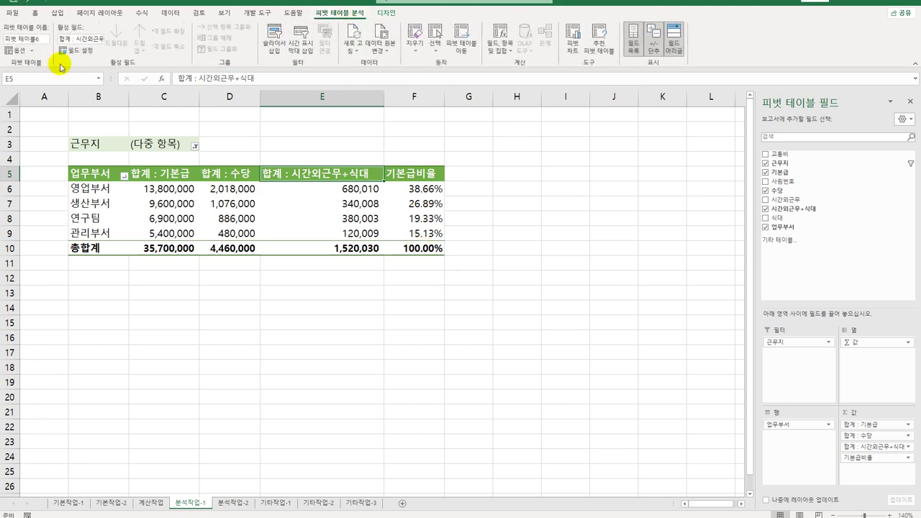
left_click(15, 50)
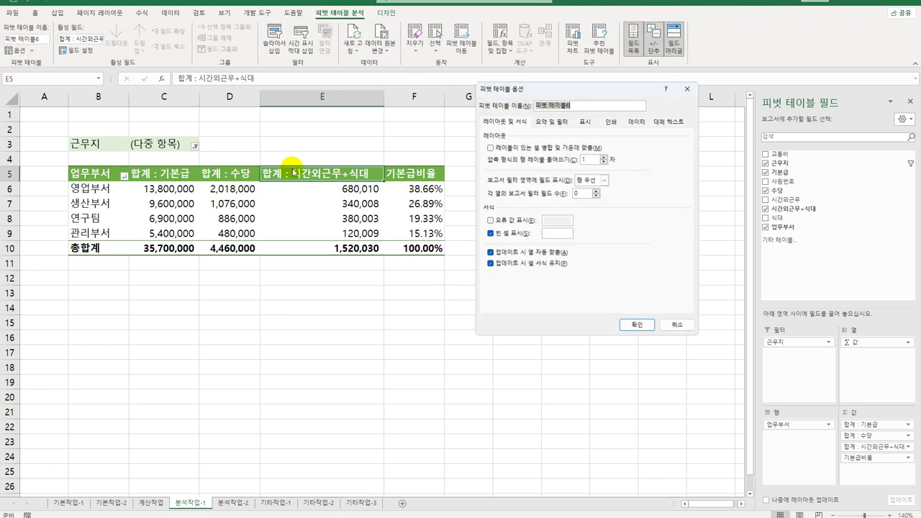
left_click(506, 151)
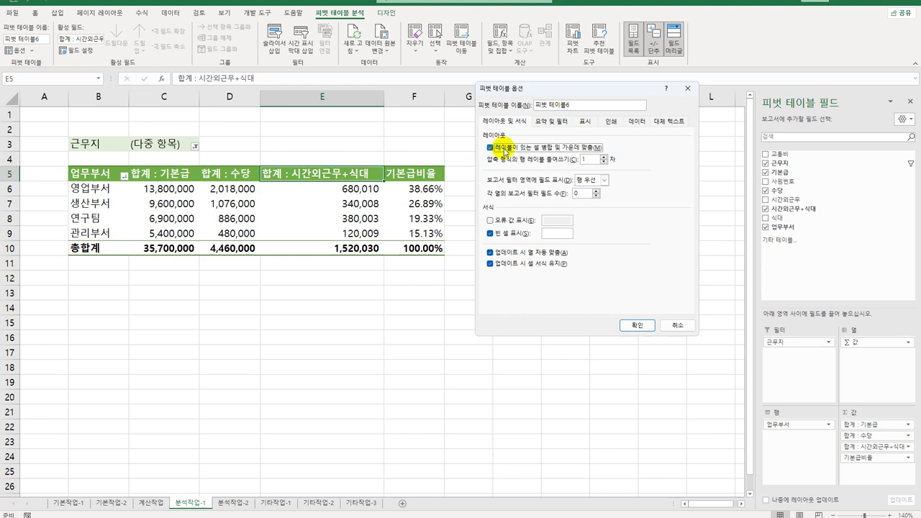
left_click(636, 325)
left_click(572, 324)
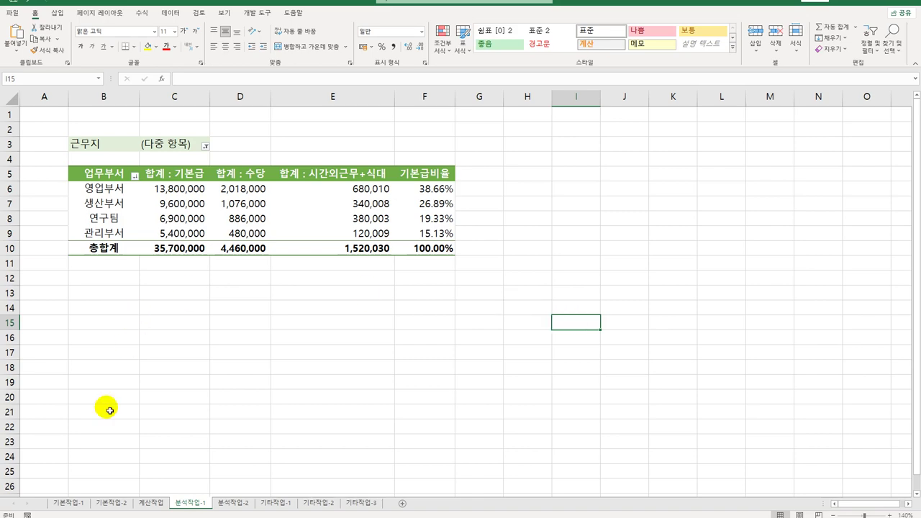
Step: On the 분석작업-2 sheet, define the name 이익률 for cell H21
left_click(229, 503)
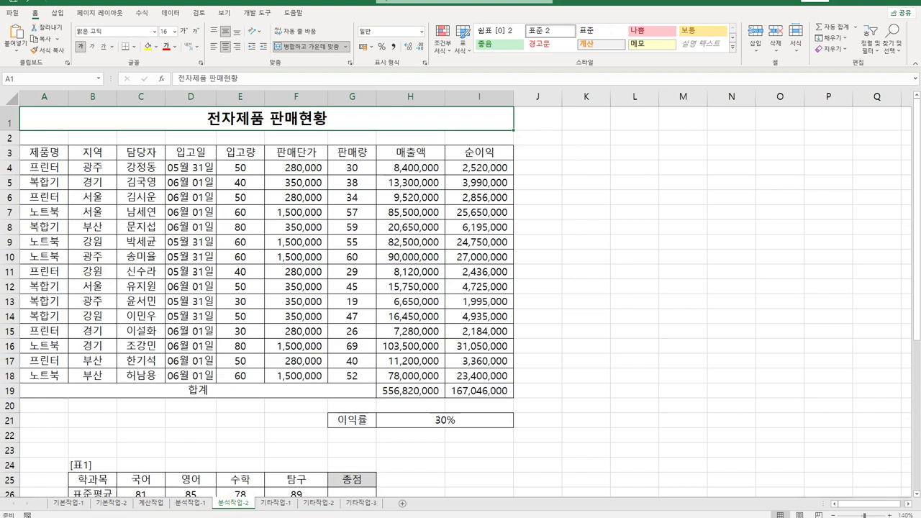
left_click(408, 419)
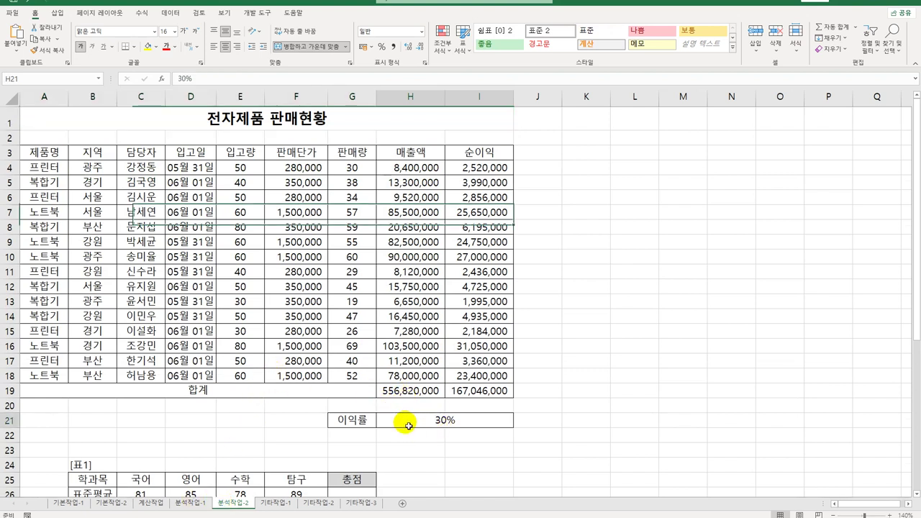
left_click(38, 80)
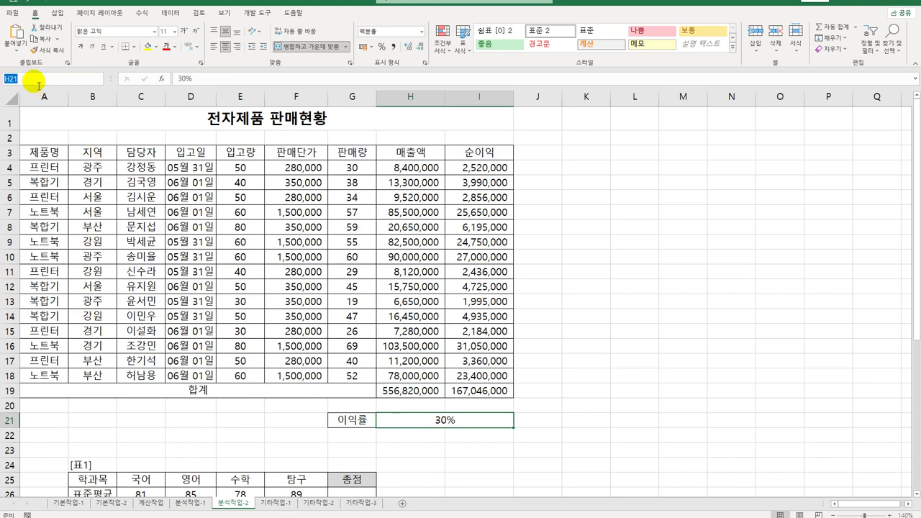
key("Escape")
type("이익률")
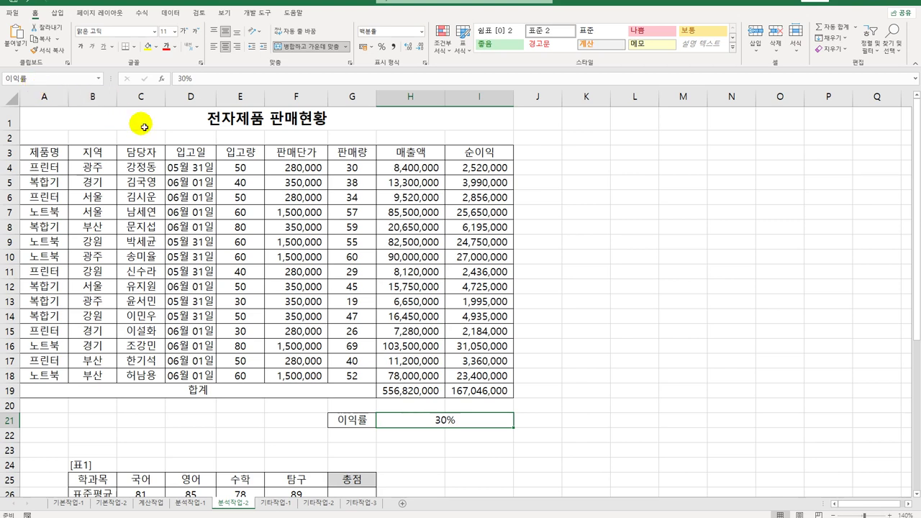
Step: Define the name 순이익합계 for cell I19, the total of the 순이익 column
left_click(473, 391)
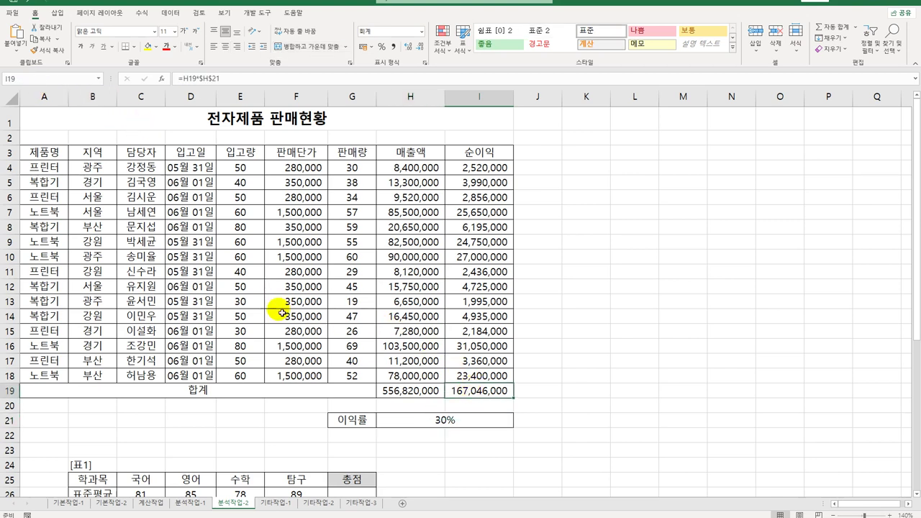
left_click(39, 81)
type("순")
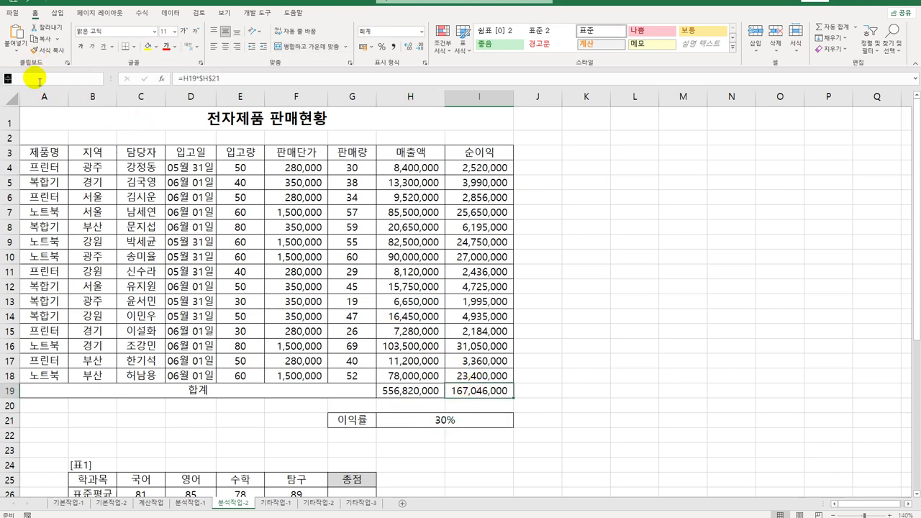
type("이익합계")
key("Return")
Step: Start a new scenario for the 이익률 cell in the Scenario Manager and clear its comment text
left_click(423, 419)
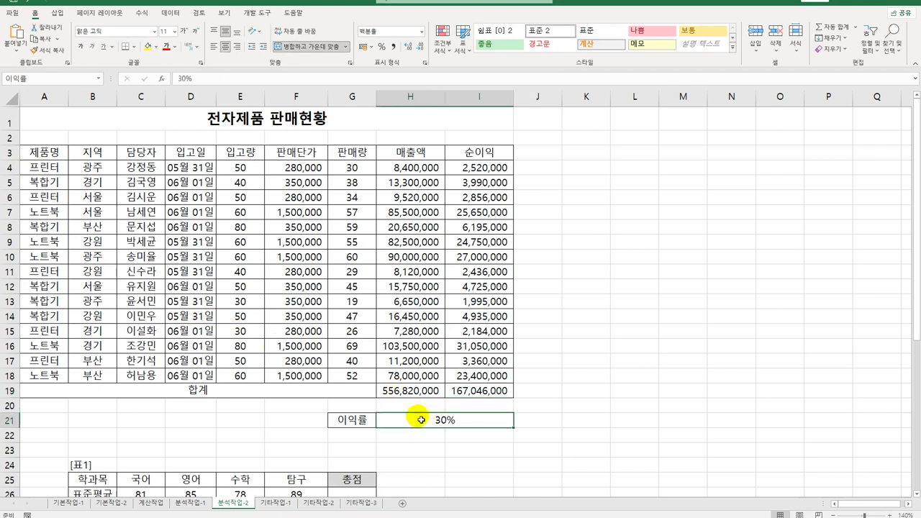
left_click(170, 13)
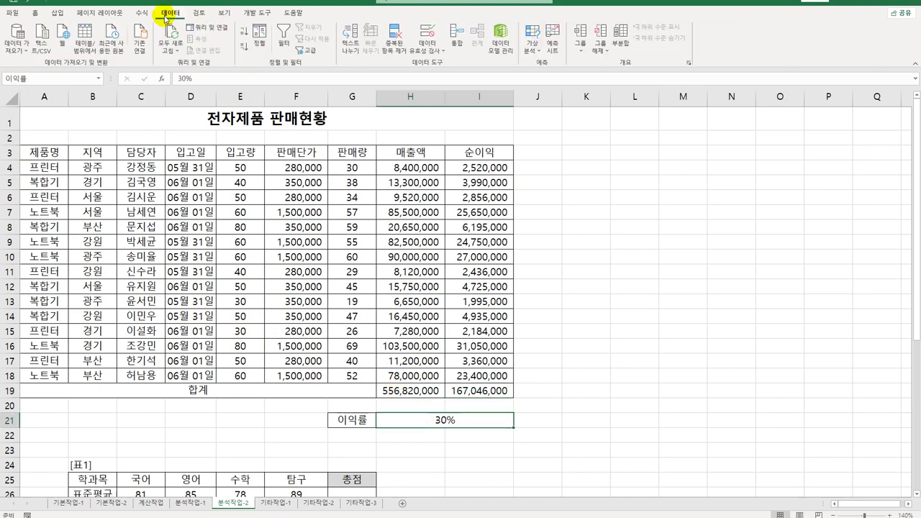
left_click(531, 45)
left_click(566, 64)
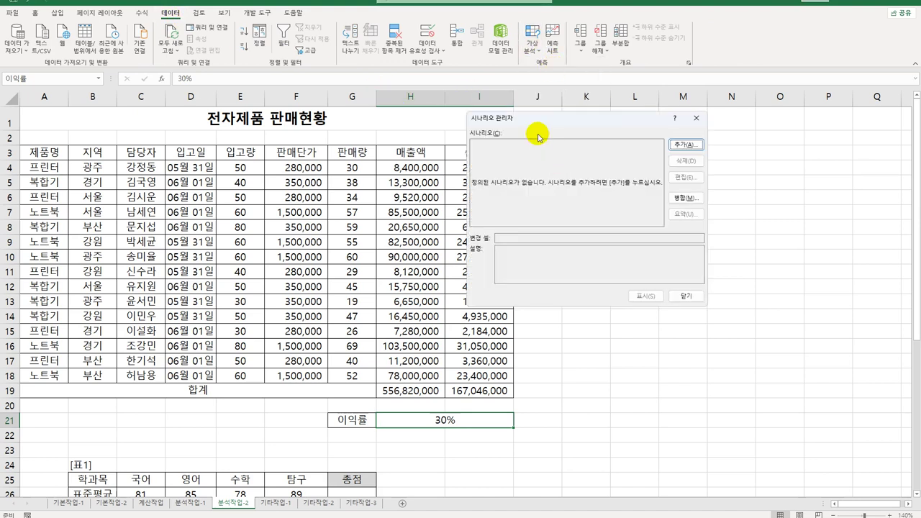
left_click_drag(547, 122, 629, 123)
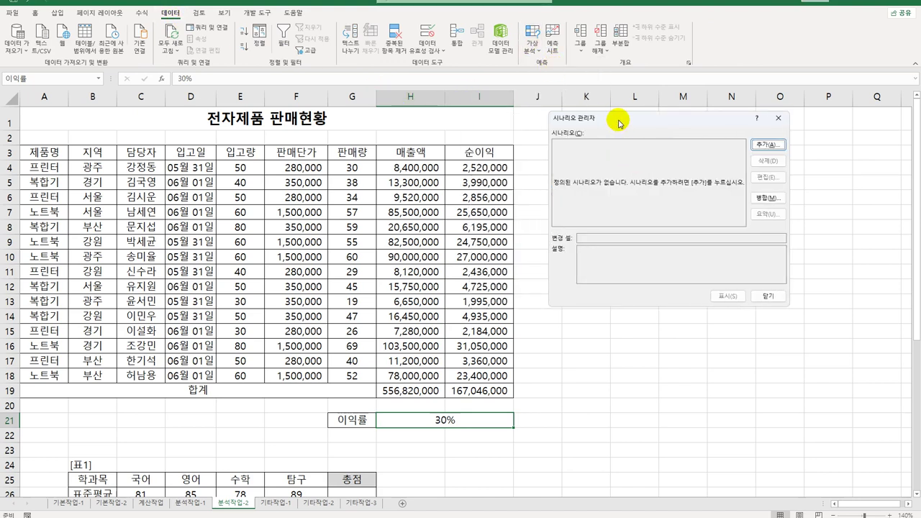
left_click(769, 148)
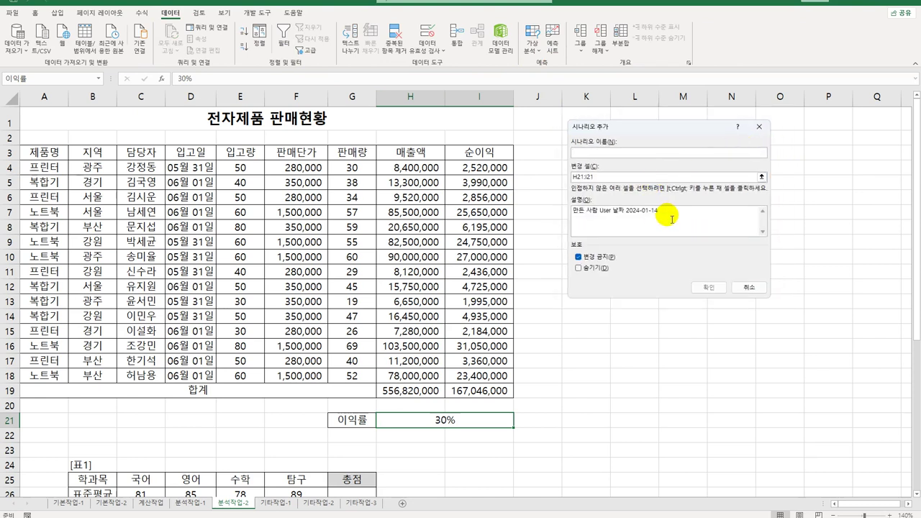
left_click_drag(671, 216, 531, 191)
key("Delete")
Step: Name the scenario 이익률증가, use H21 as its changing cell, and set the 이익률 value to 35%
left_click(592, 155)
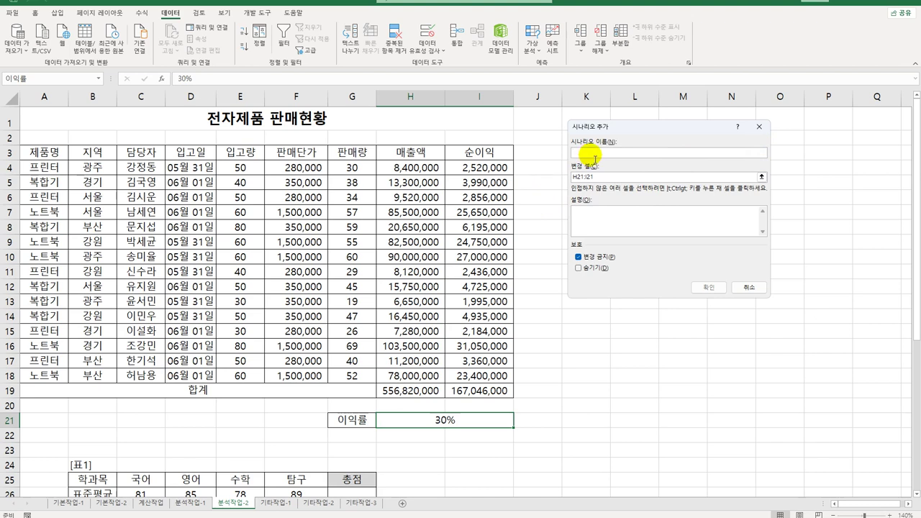
type("이익률증가")
key("Tab")
left_click(401, 425)
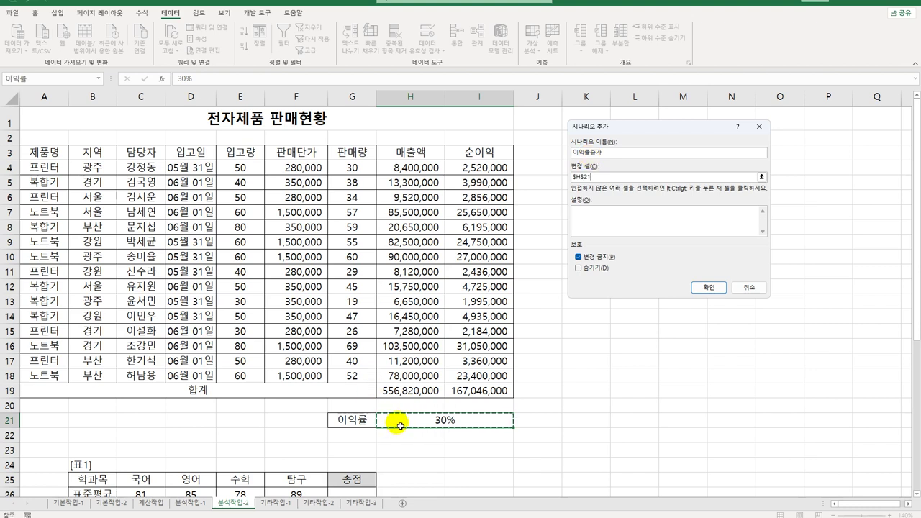
left_click(711, 287)
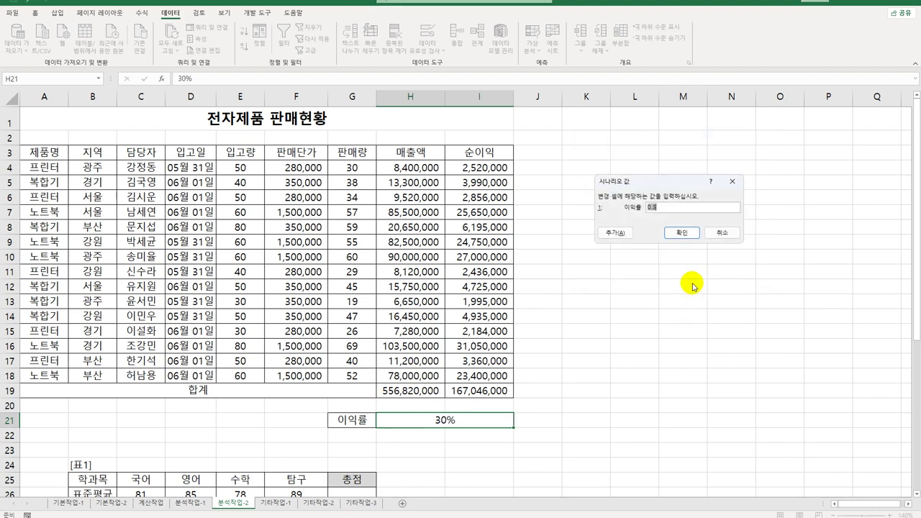
type("35")
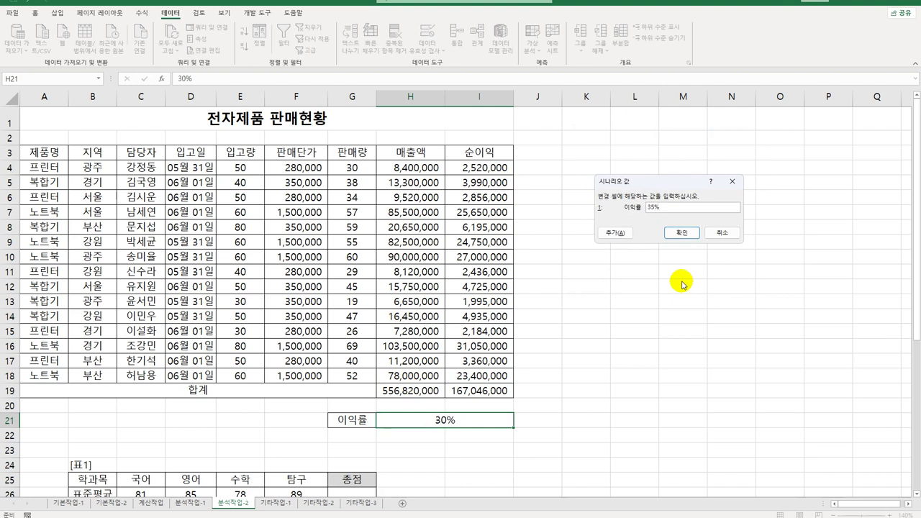
Step: Add a second scenario 이익률감소 with changing cell H21 set to 25% and an empty comment
left_click(616, 232)
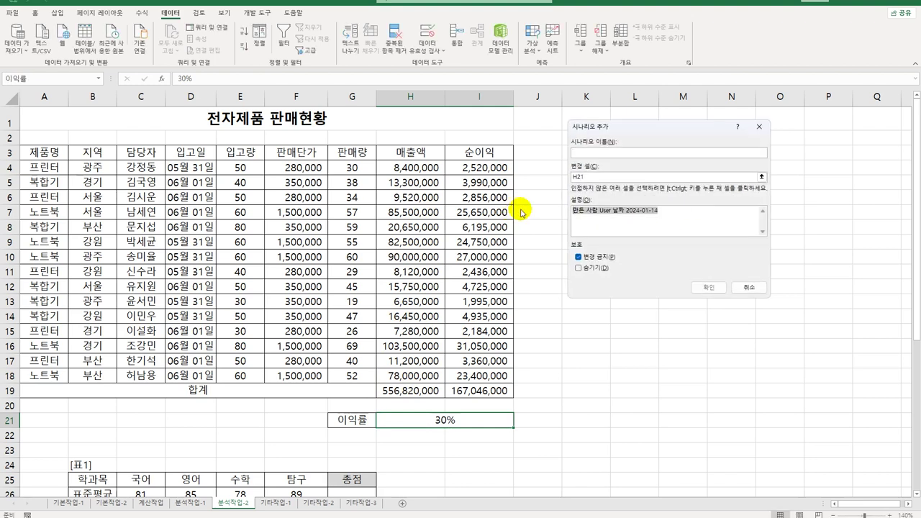
left_click(583, 153)
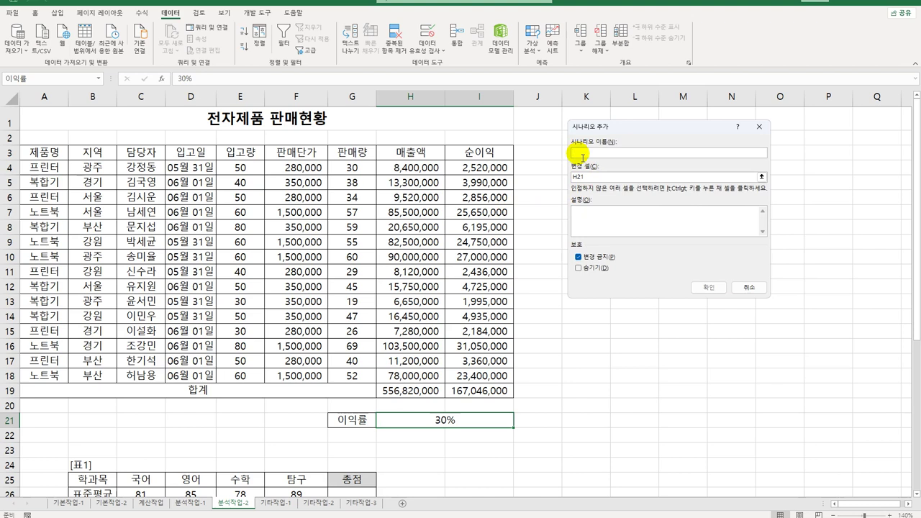
type("이익률감소")
key("Tab")
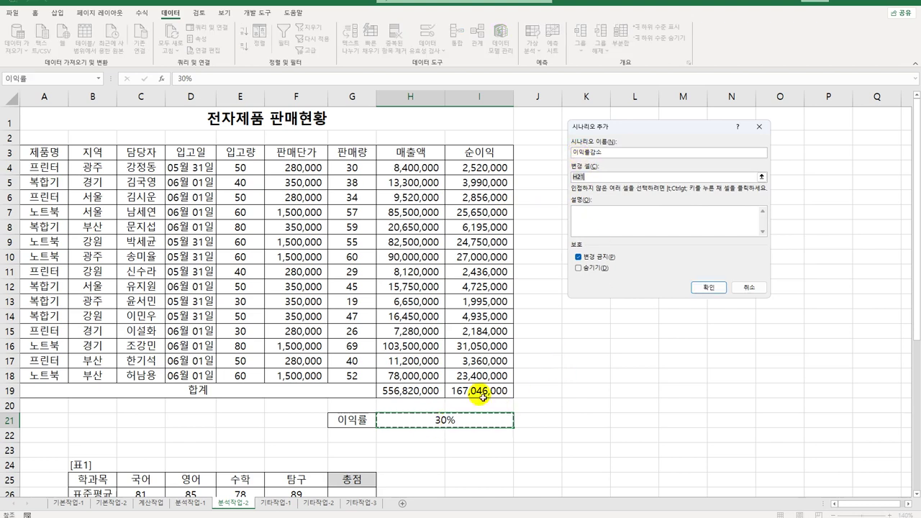
left_click(720, 288)
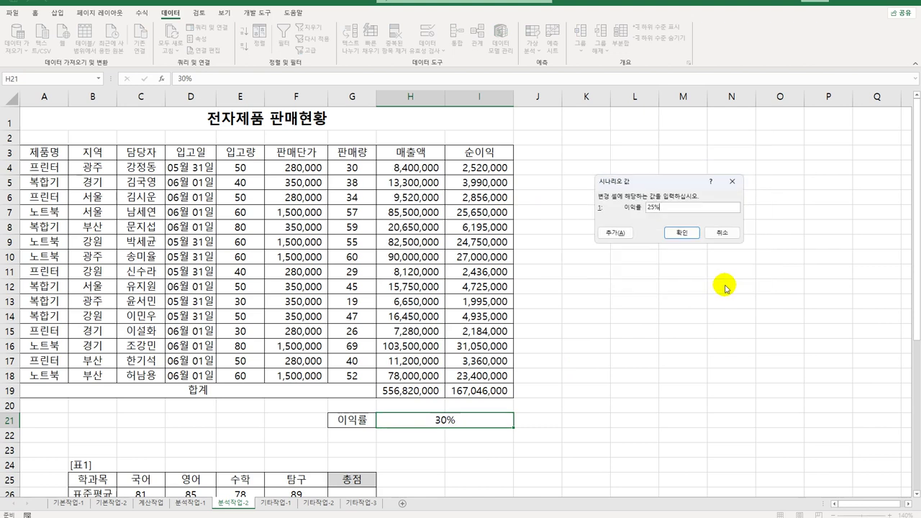
left_click(681, 232)
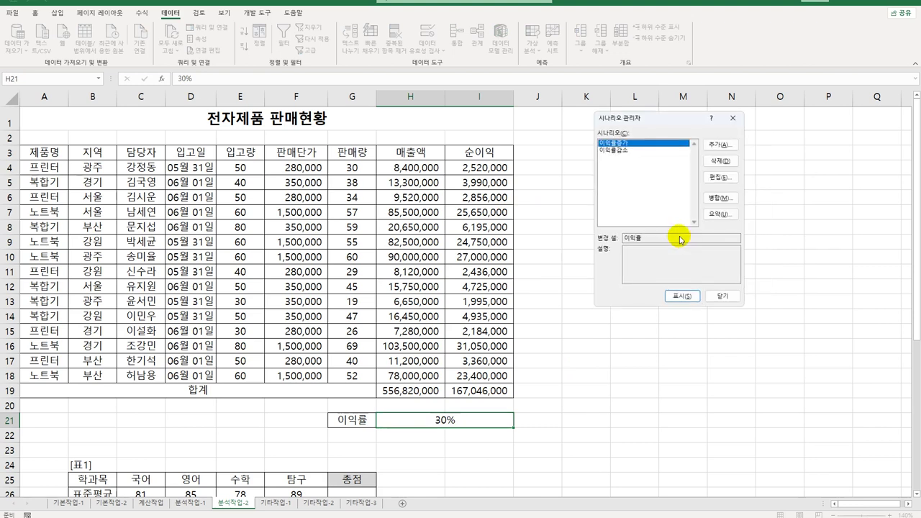
Step: Generate a scenario summary report with I19 (순이익합계) as the result cell
left_click(721, 213)
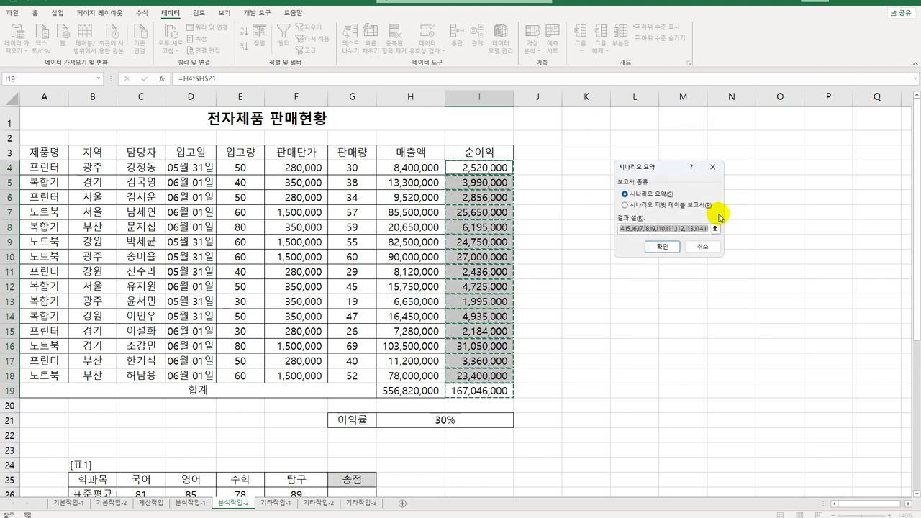
left_click(461, 390)
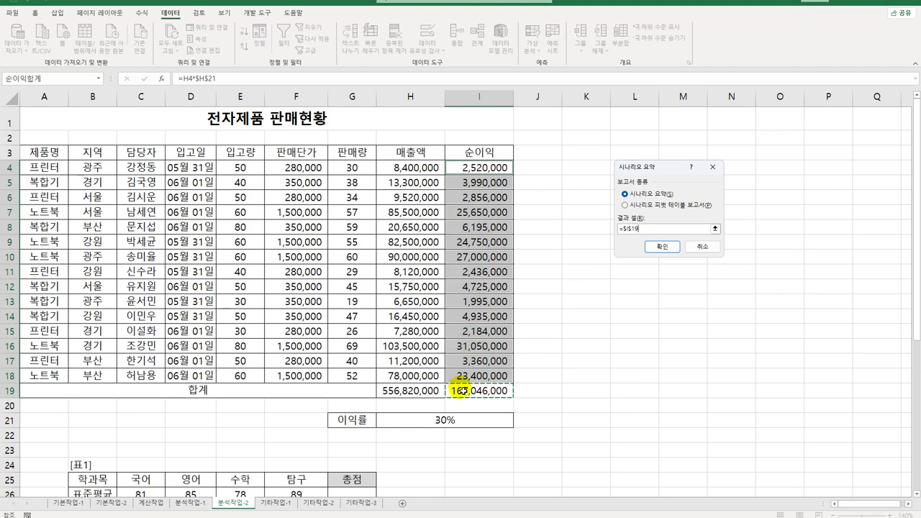
left_click(661, 247)
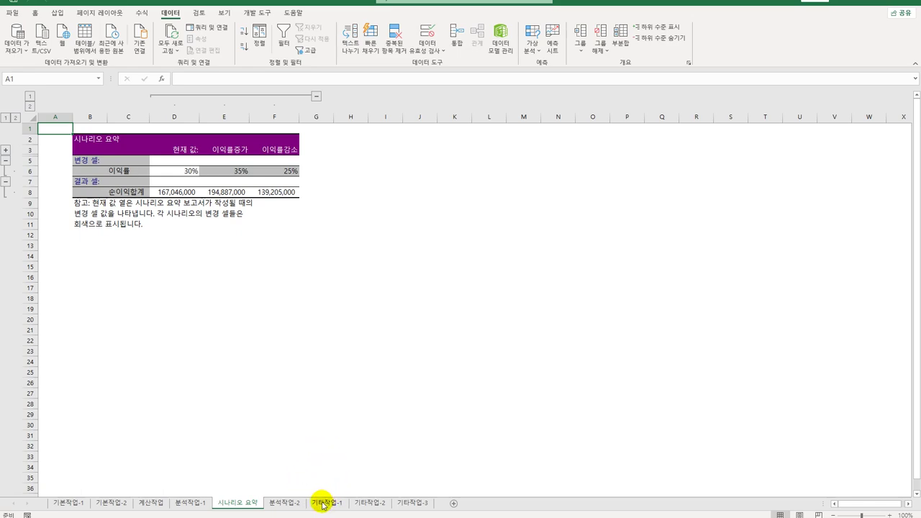
Step: On the 분석작업-2 sheet, link cell C31 of the 수학점수 table to the 총점 value with =G26
left_click(285, 502)
scroll(351, 435, "down", 6)
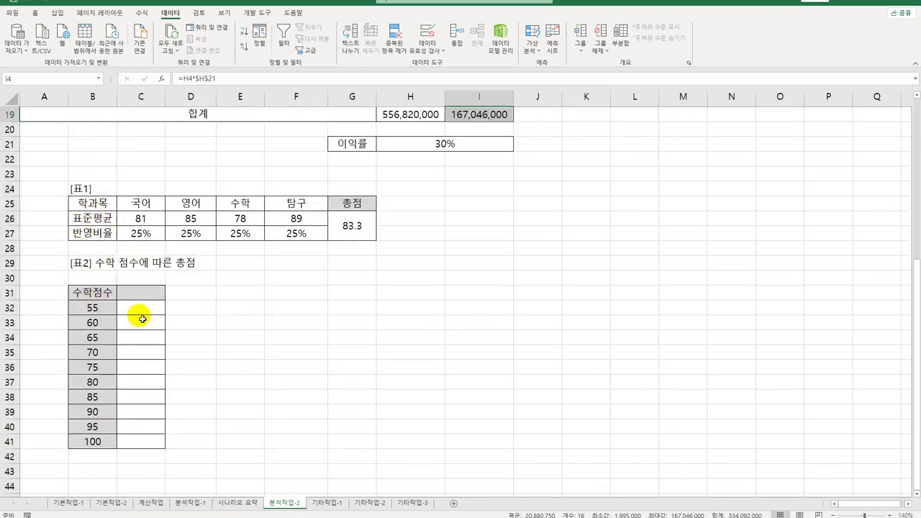
left_click(141, 295)
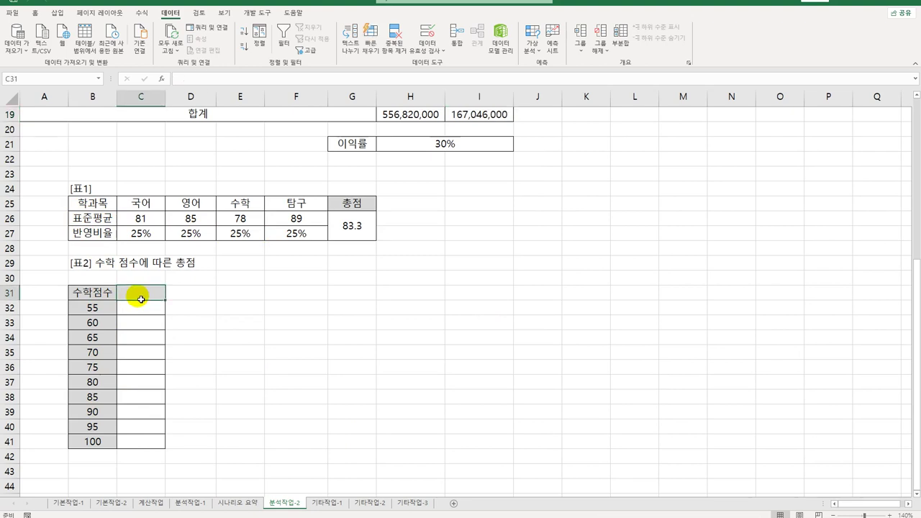
left_click_drag(134, 312, 127, 442)
left_click(139, 291)
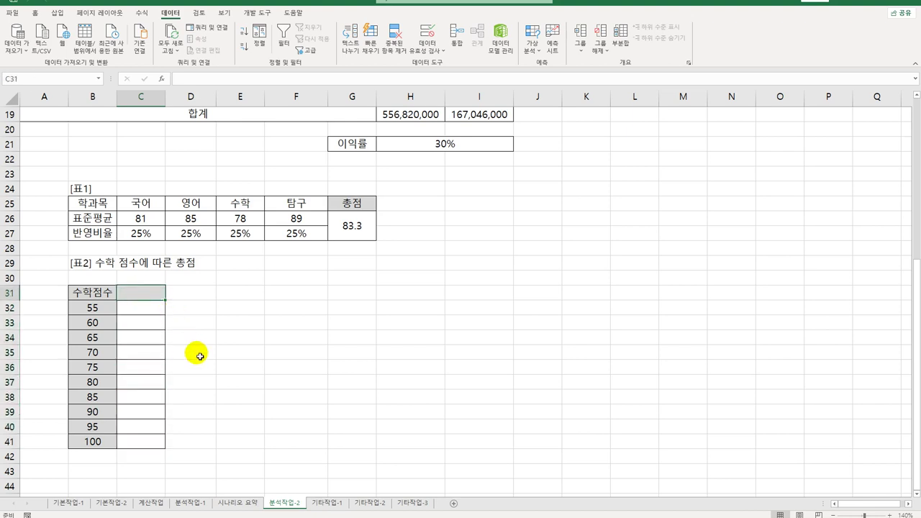
type("=")
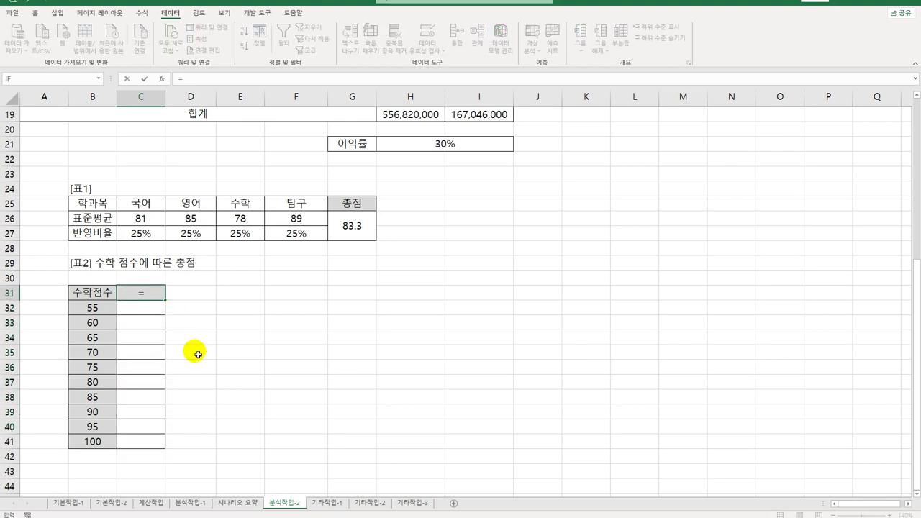
left_click(357, 228)
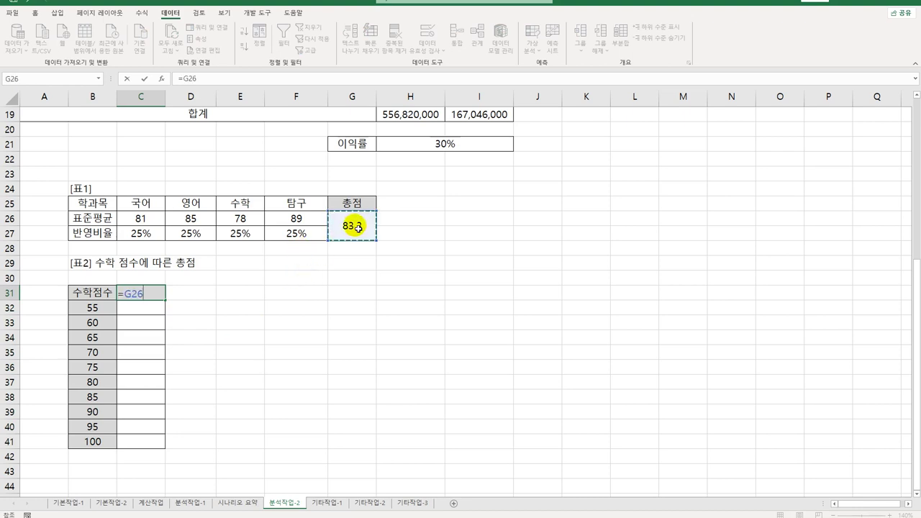
key("Return")
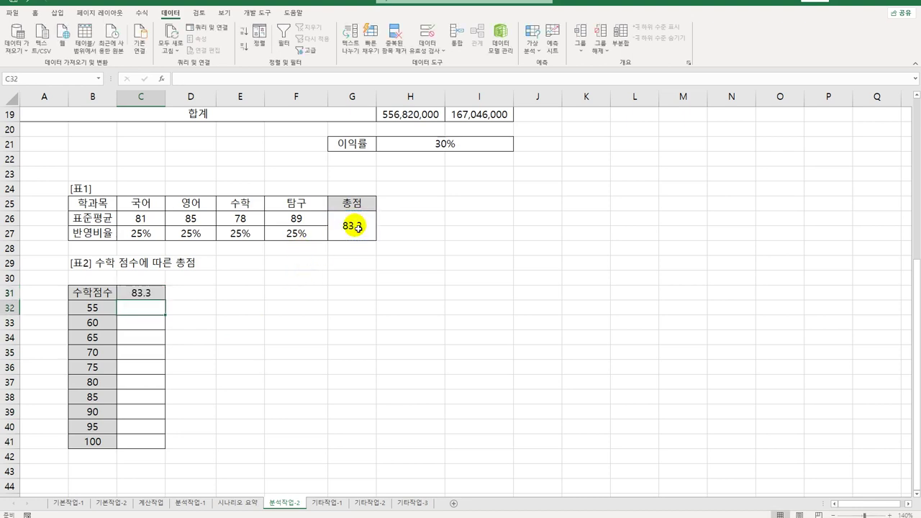
Step: Fill the math-score table B31:C41 with a what-if data table using E26 as the column input cell
left_click_drag(92, 292, 135, 446)
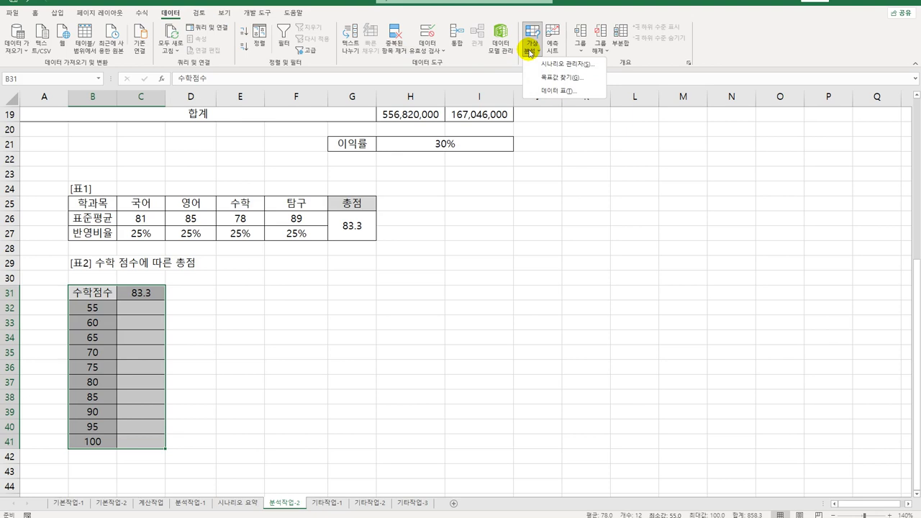
left_click(544, 92)
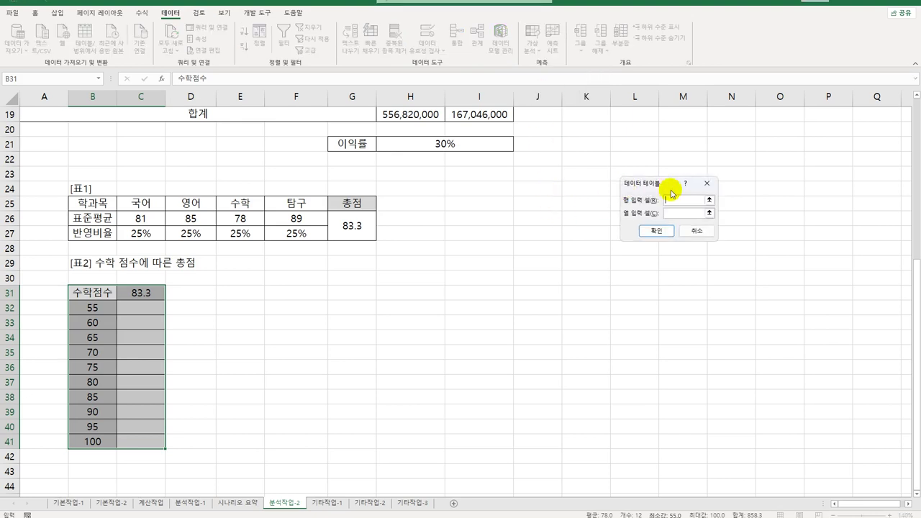
left_click_drag(670, 188, 267, 284)
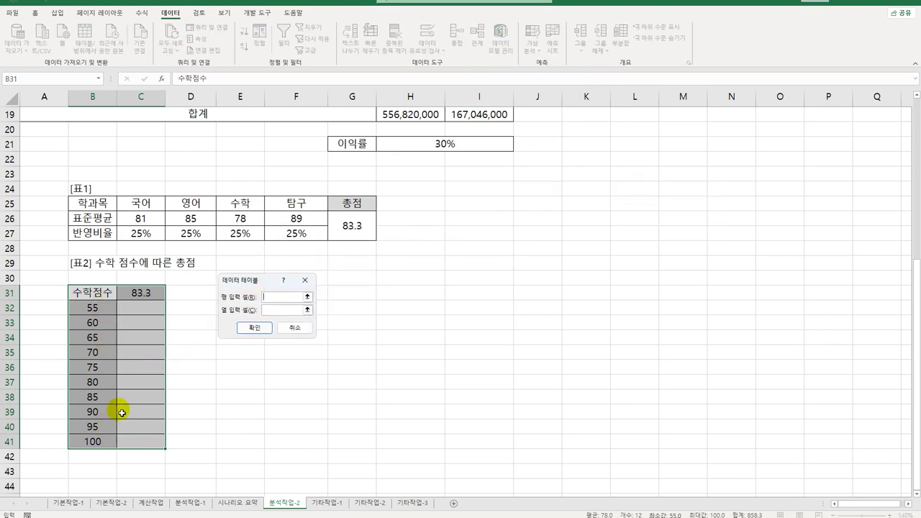
left_click(273, 310)
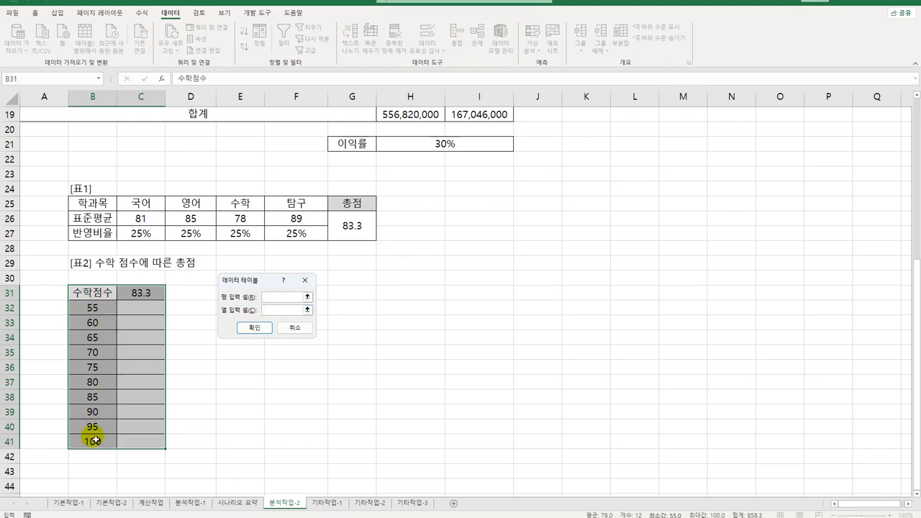
left_click(238, 220)
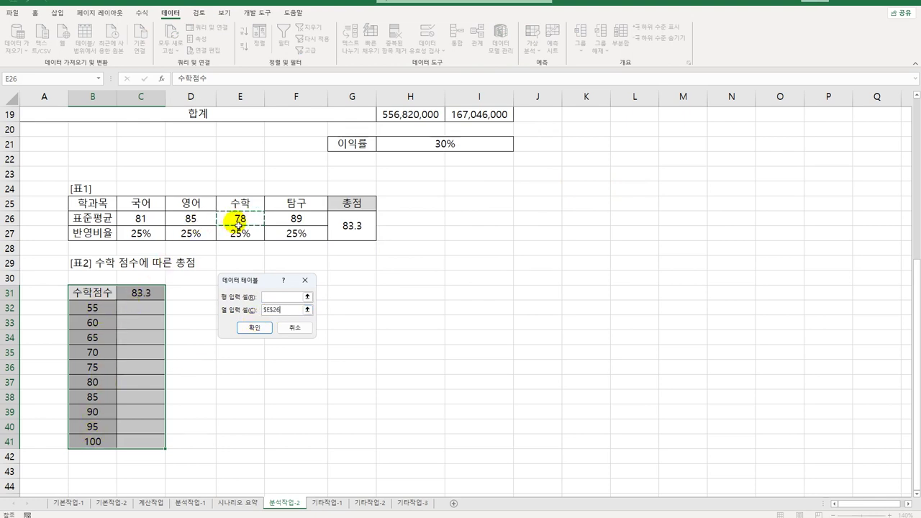
left_click(253, 330)
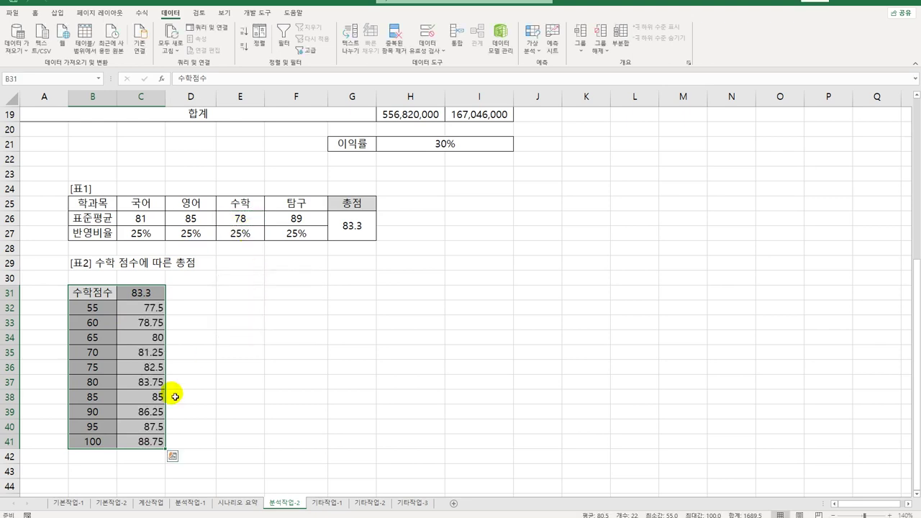
left_click(151, 444)
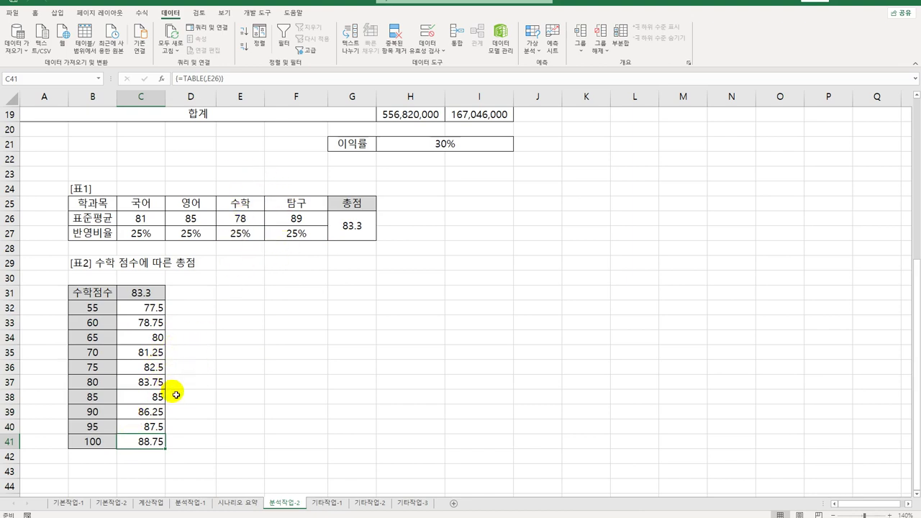
Step: On the 기타작업-1 sheet, delete the 기술부 series from the stacked column chart
left_click(332, 500)
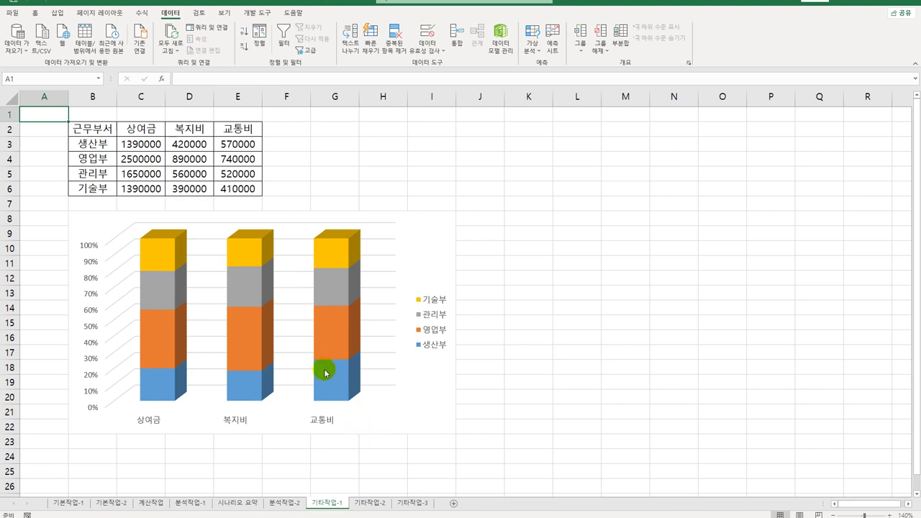
left_click(166, 256)
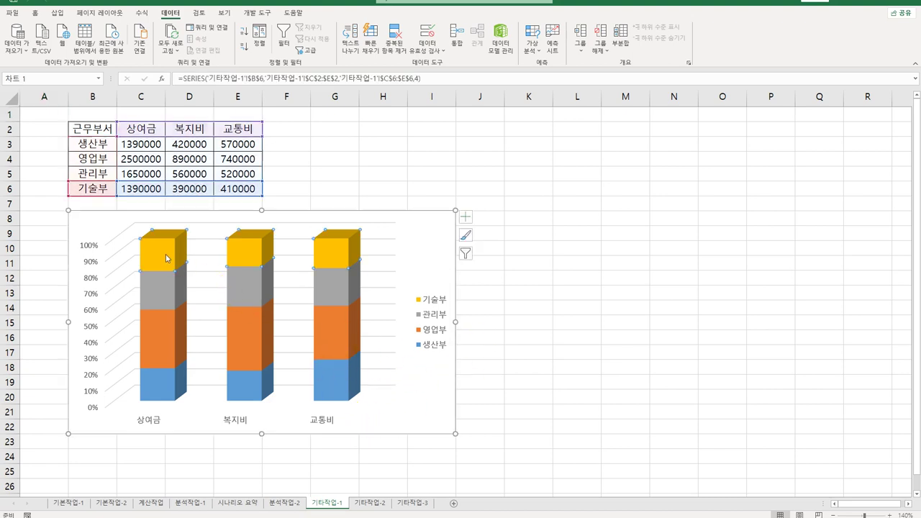
right_click(322, 259)
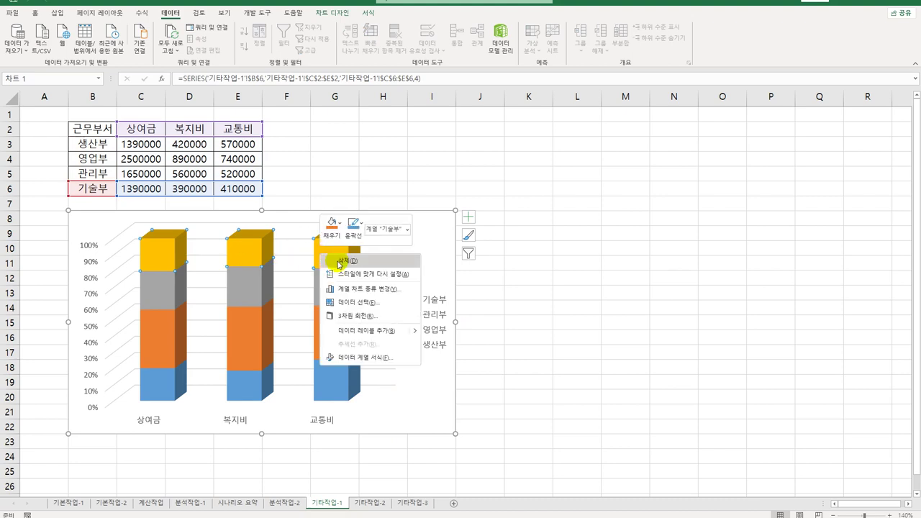
left_click(337, 262)
mouse_move(337, 264)
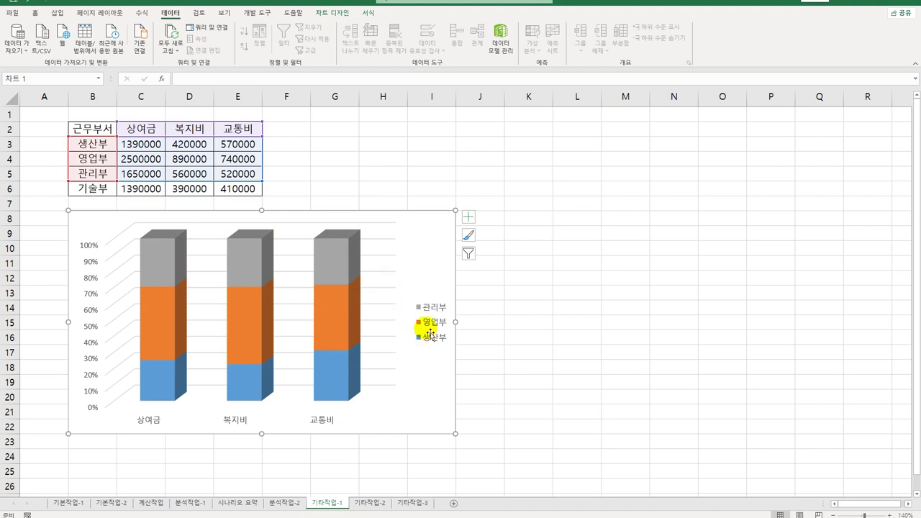
Step: Place the chart legend below the plot and add the chart title 근무부서별 상여금 외 현황
left_click(469, 217)
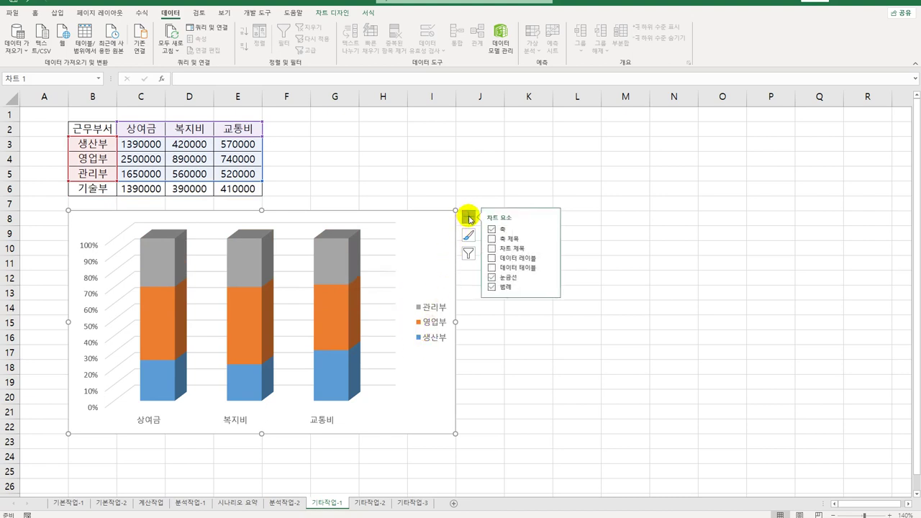
left_click(551, 287)
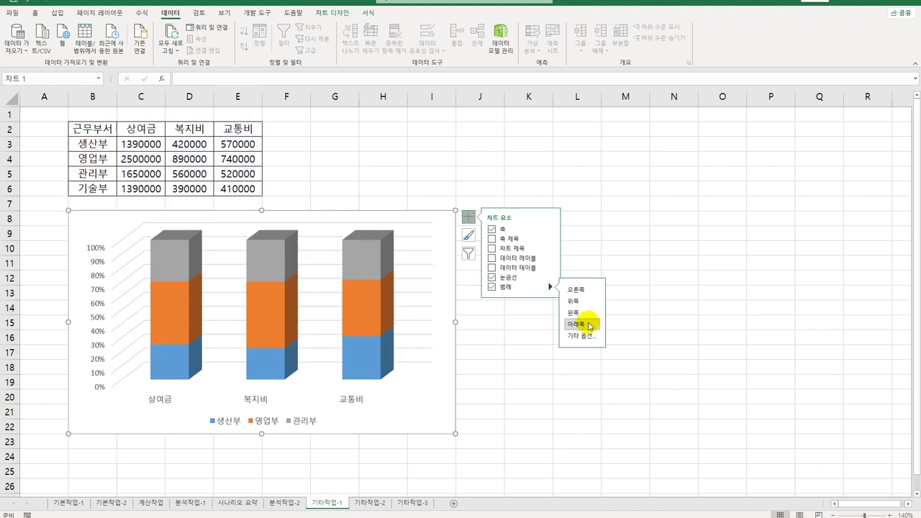
left_click(527, 253)
left_click(298, 228)
triple_click(300, 232)
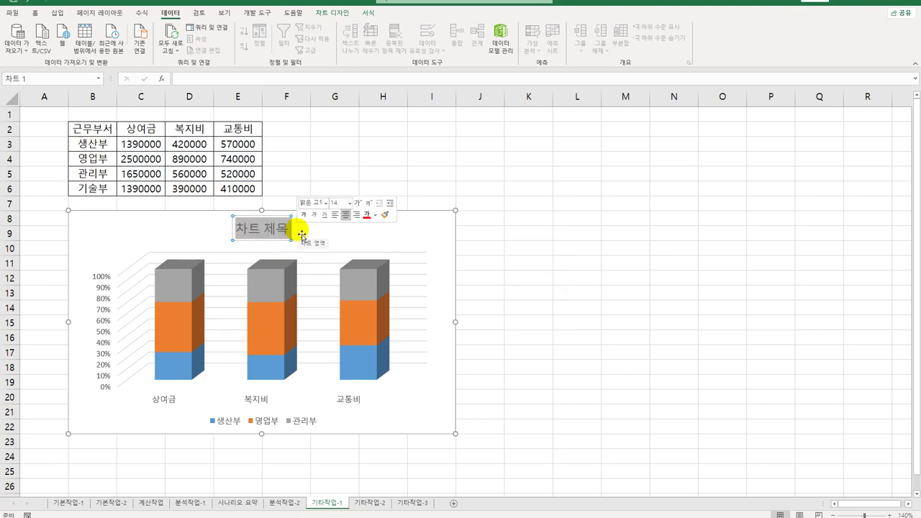
type("ㄱ근무부서별")
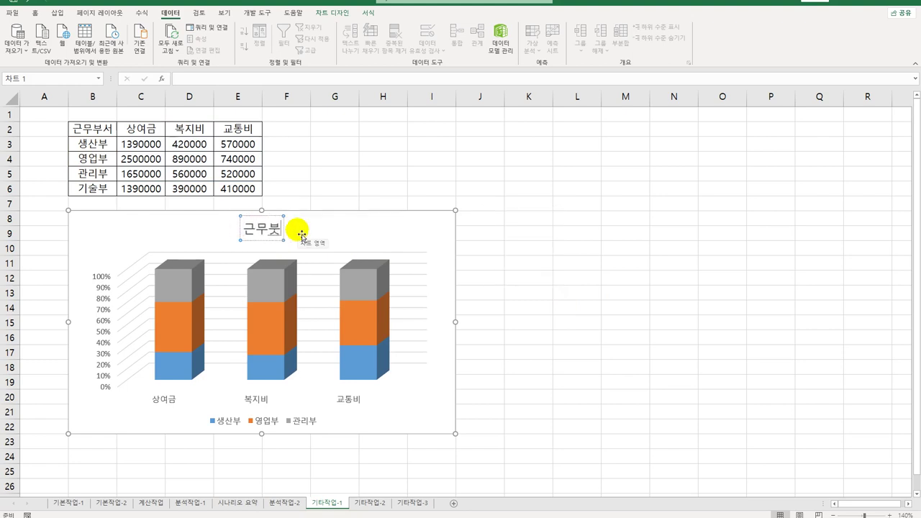
type(" 상")
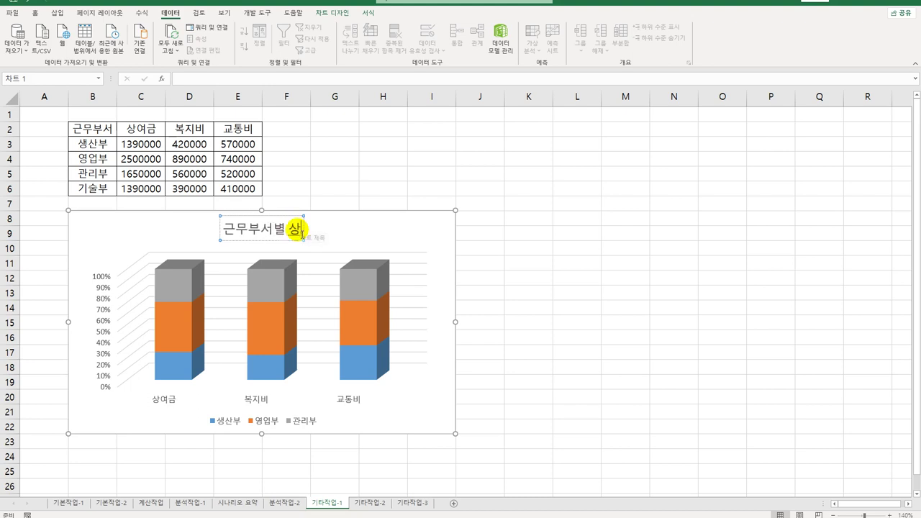
type("여금 외 현황")
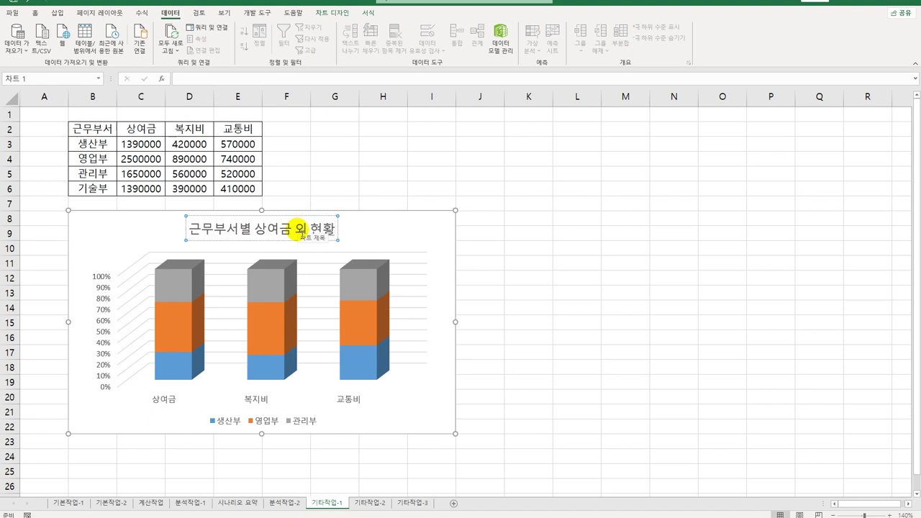
left_click(445, 234)
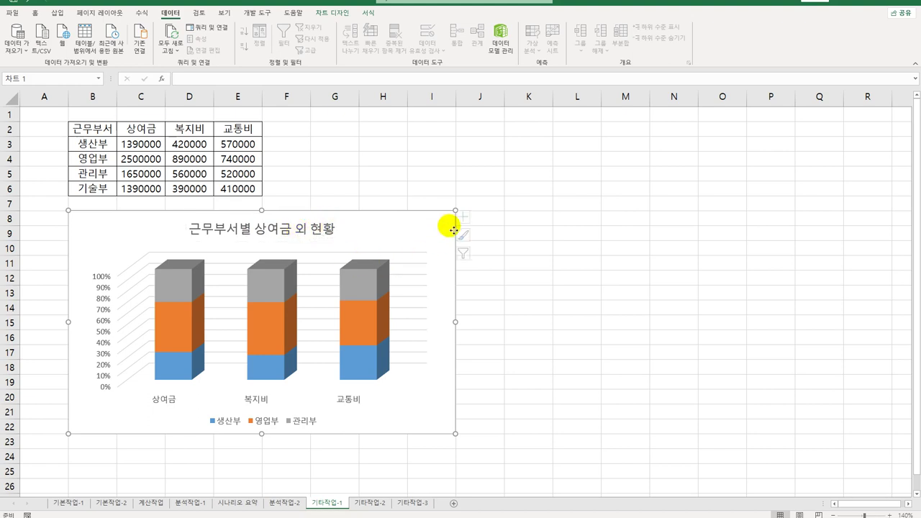
Step: Add a primary vertical axis title to the chart with the text 백분율
left_click(468, 217)
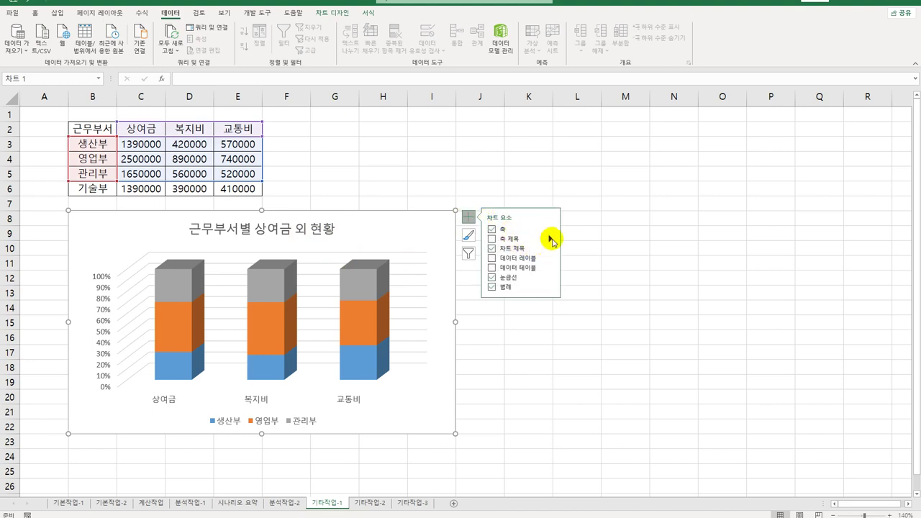
mouse_move(552, 240)
left_click(581, 251)
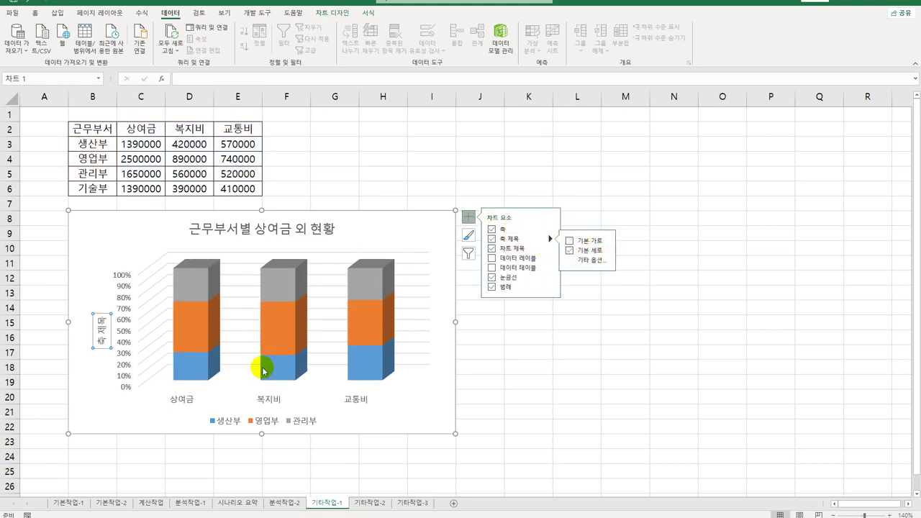
left_click(100, 319)
left_click_drag(101, 318, 101, 353)
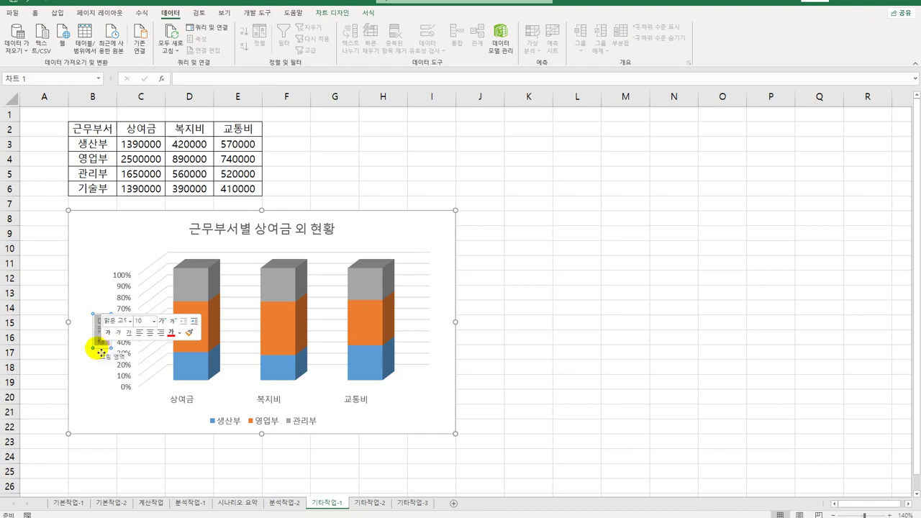
type("비율")
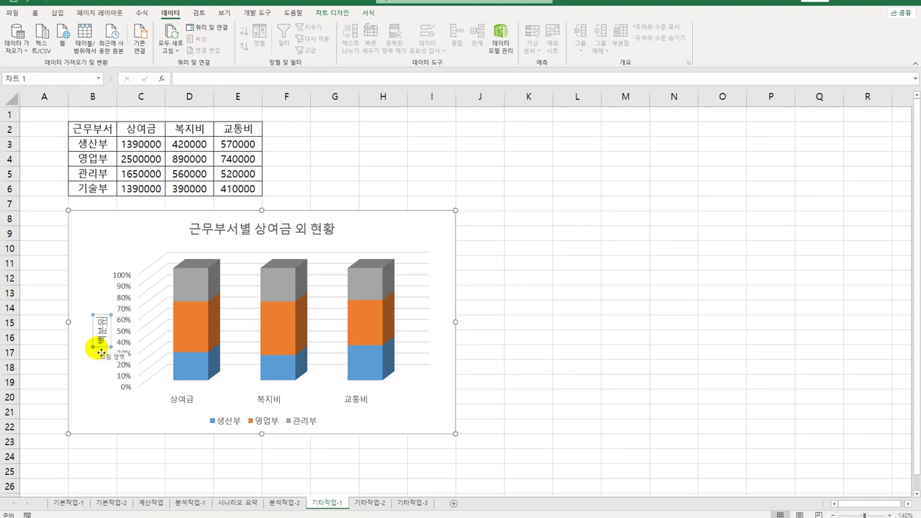
left_click(101, 352)
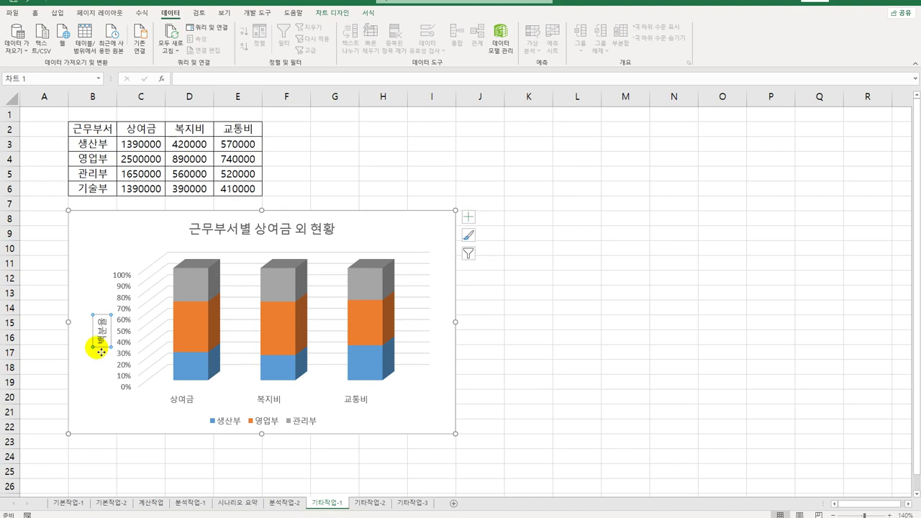
Step: Set the text direction of the vertical axis title 백분율 to 스택형 (stacked)
right_click(98, 347)
left_click(150, 462)
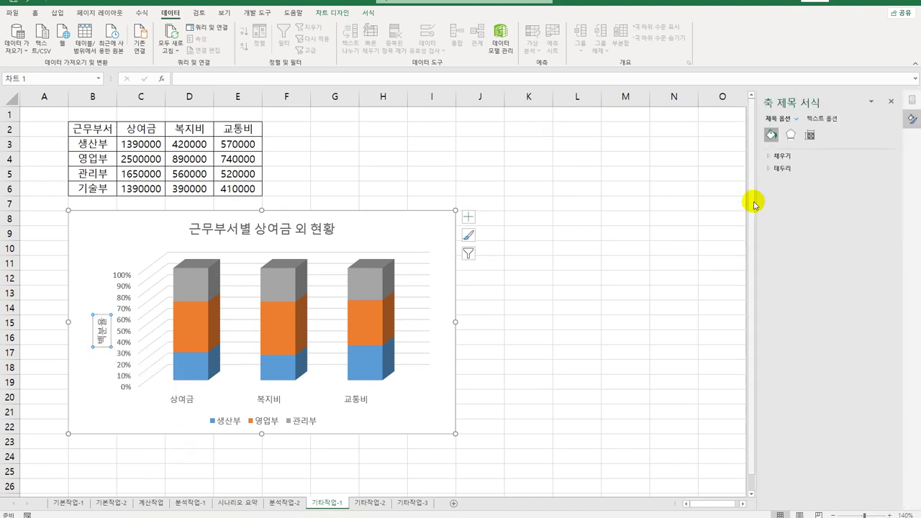
left_click(812, 136)
left_click(858, 182)
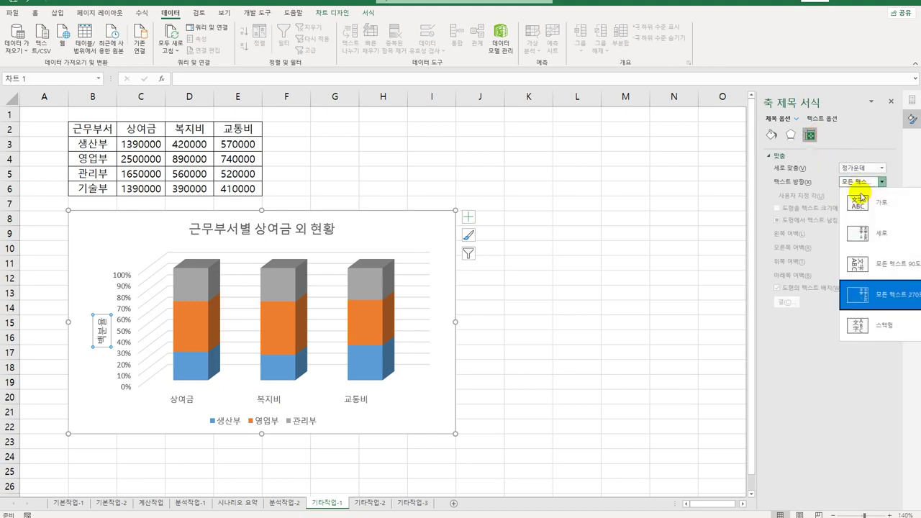
left_click(864, 326)
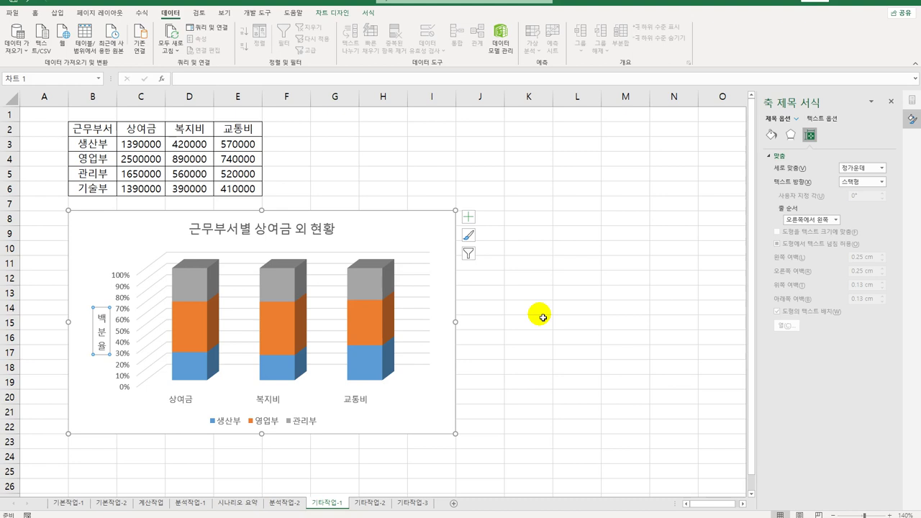
Step: Remove the primary major horizontal gridlines (기본 주 가로) from the chart
left_click(468, 219)
left_click(551, 277)
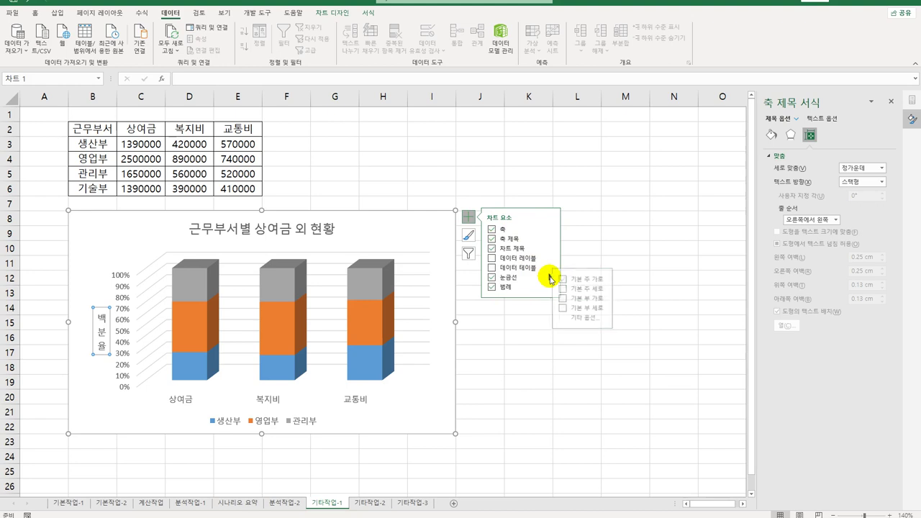
left_click(586, 280)
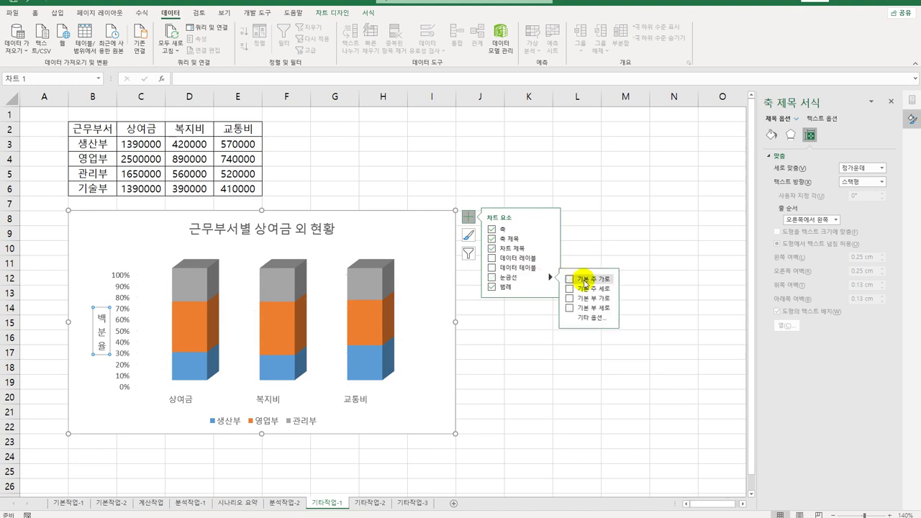
Step: Set the X rotation of the chart's 3-D rotation to 50°
right_click(359, 281)
left_click(431, 347)
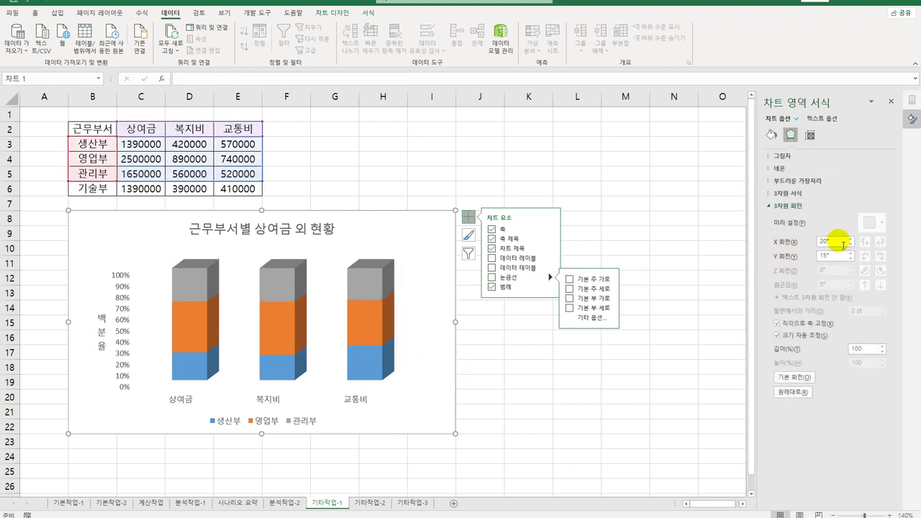
left_click(834, 242)
key("Up")
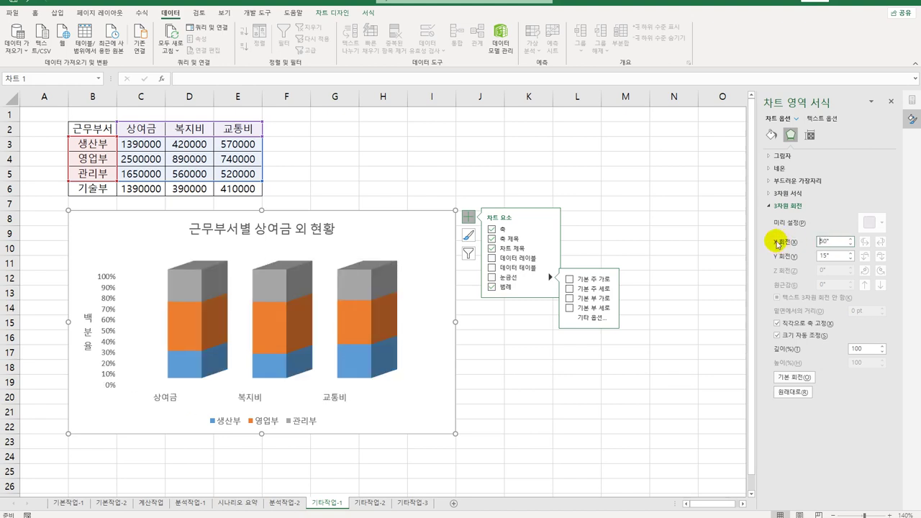
Step: Add data labels to the 영업부 series and show the series name together with the value
left_click(191, 324)
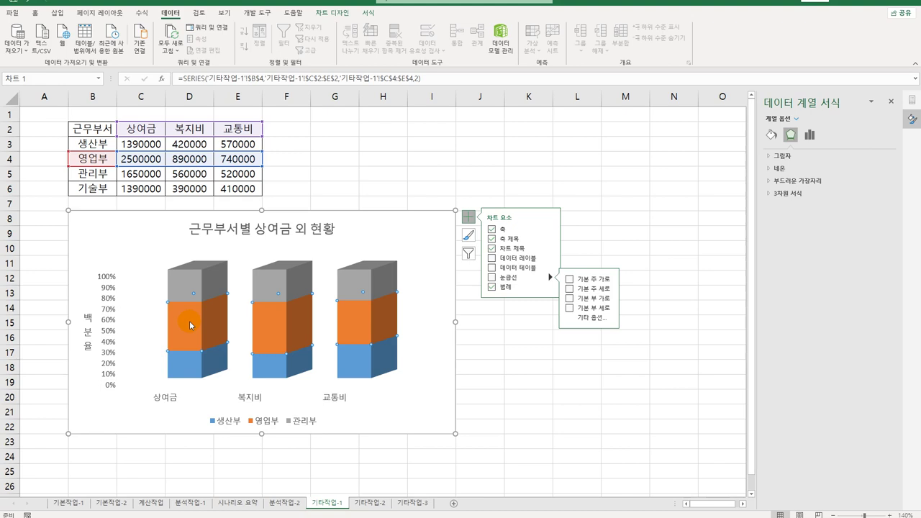
right_click(191, 325)
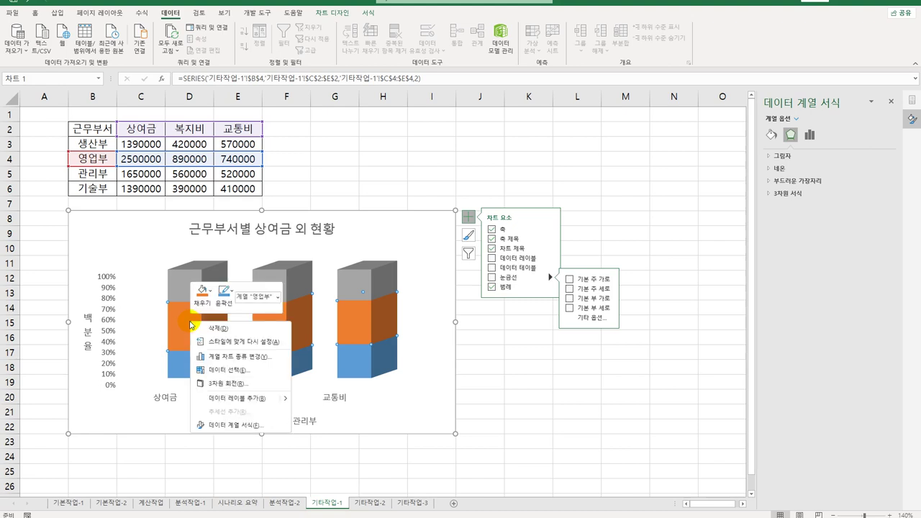
left_click(260, 403)
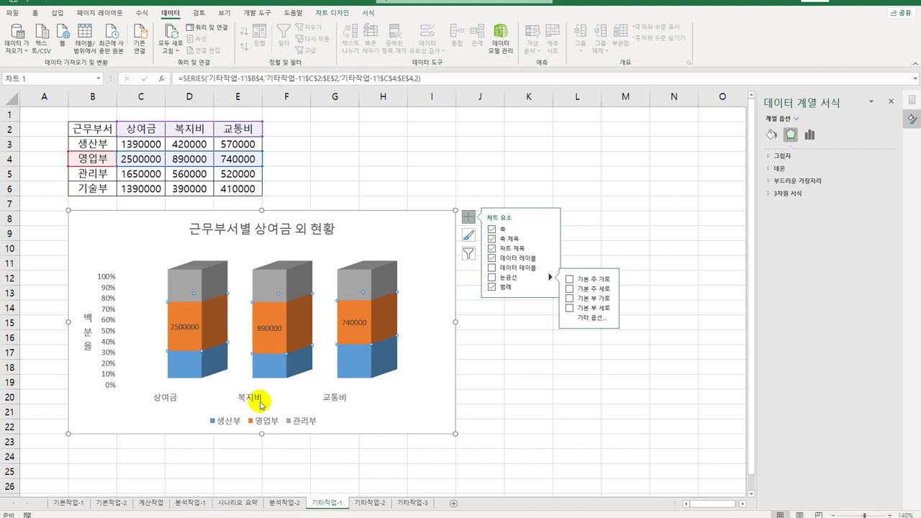
left_click(192, 333)
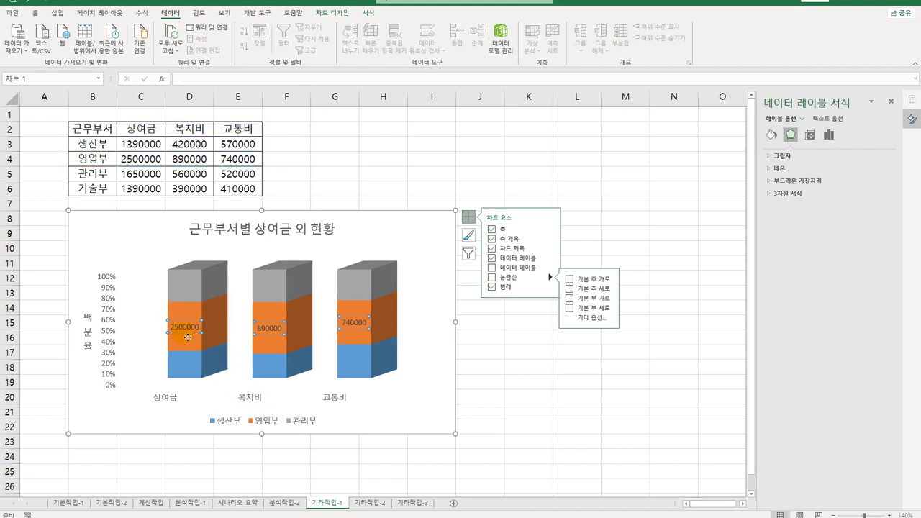
left_click(830, 136)
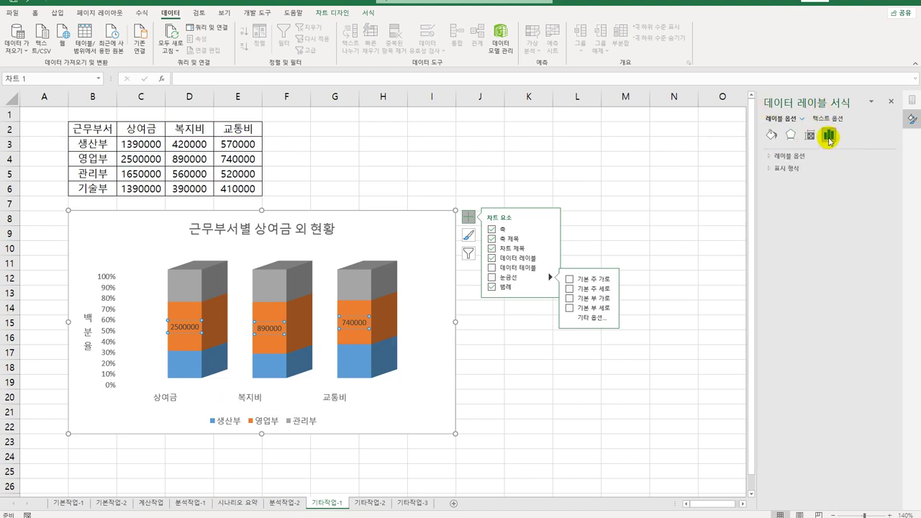
left_click(803, 155)
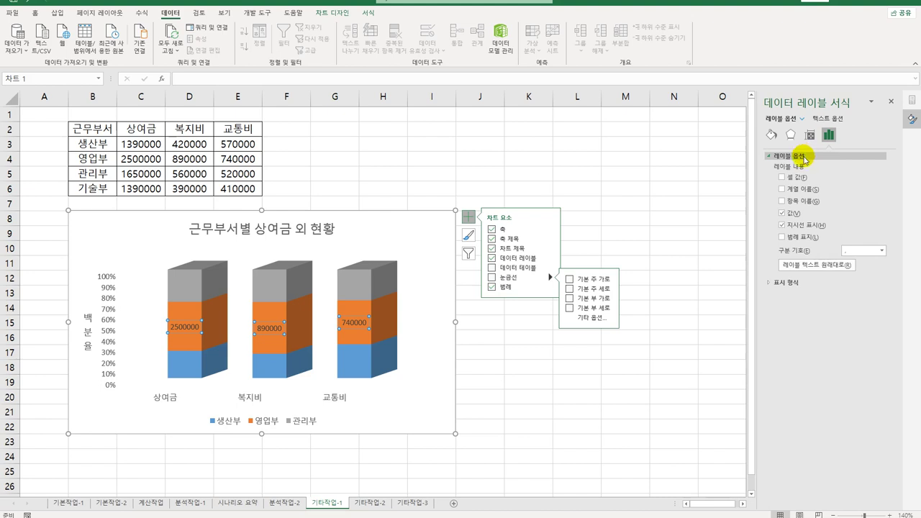
left_click(783, 189)
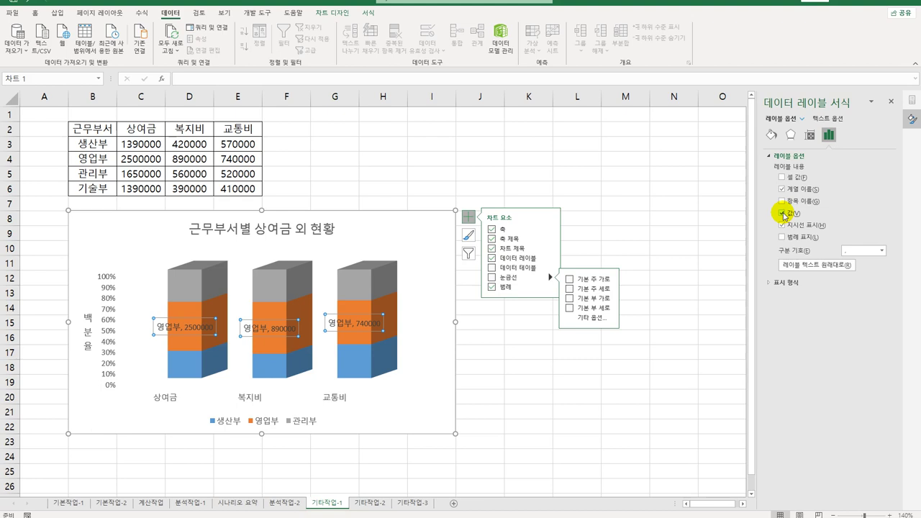
Step: Apply the shape style 미세 효과 - 회색, 강조 3 to the chart floor (밑면)
left_click(232, 386)
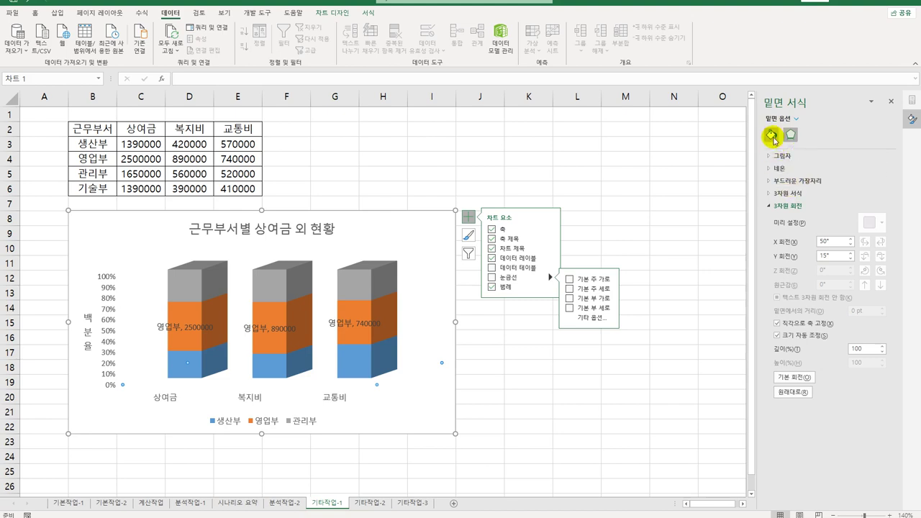
left_click(772, 134)
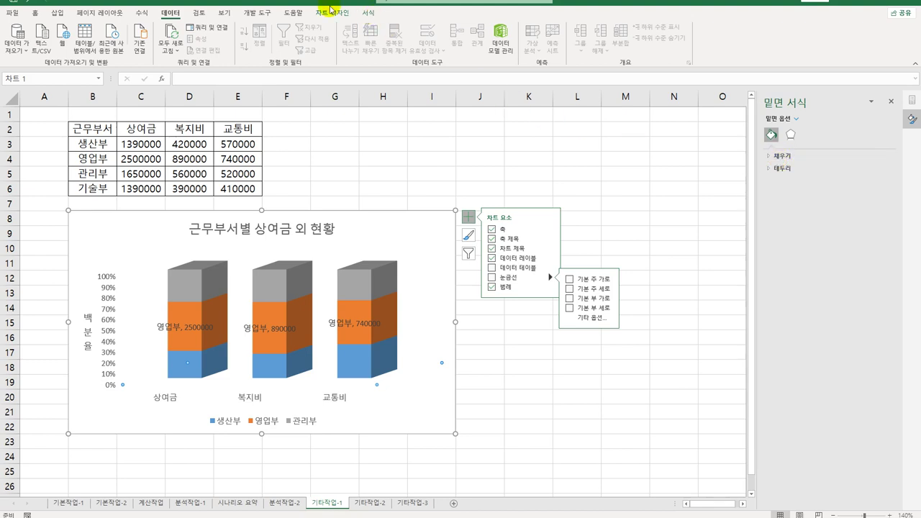
left_click(367, 12)
left_click(356, 47)
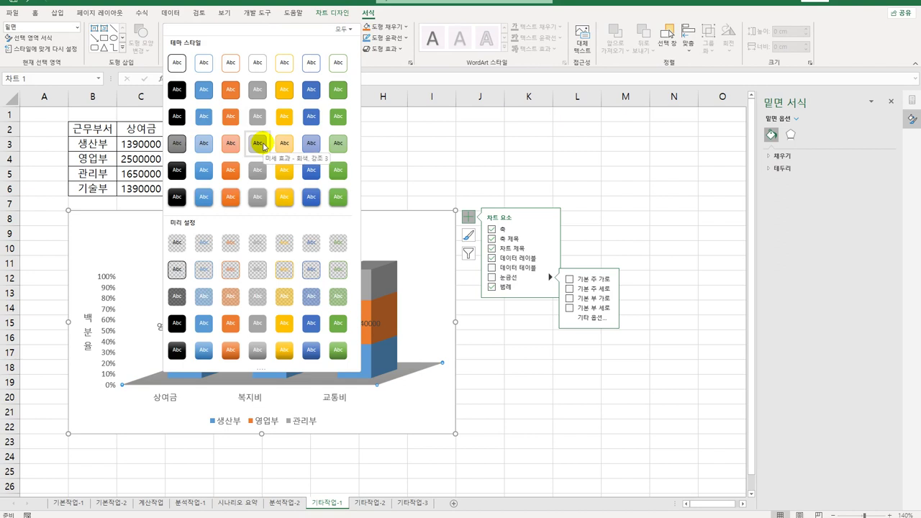
left_click(264, 147)
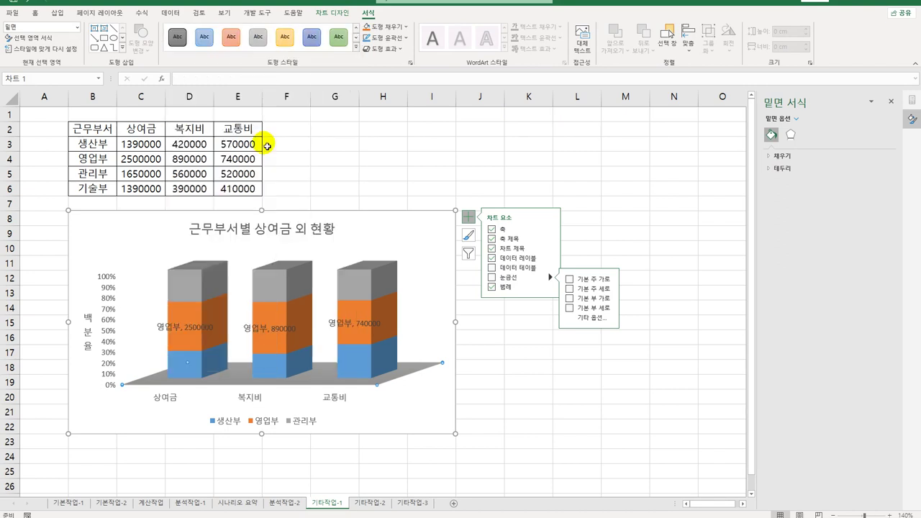
Step: Give the chart area's border rounded corners (둥근 모서리)
left_click(435, 241)
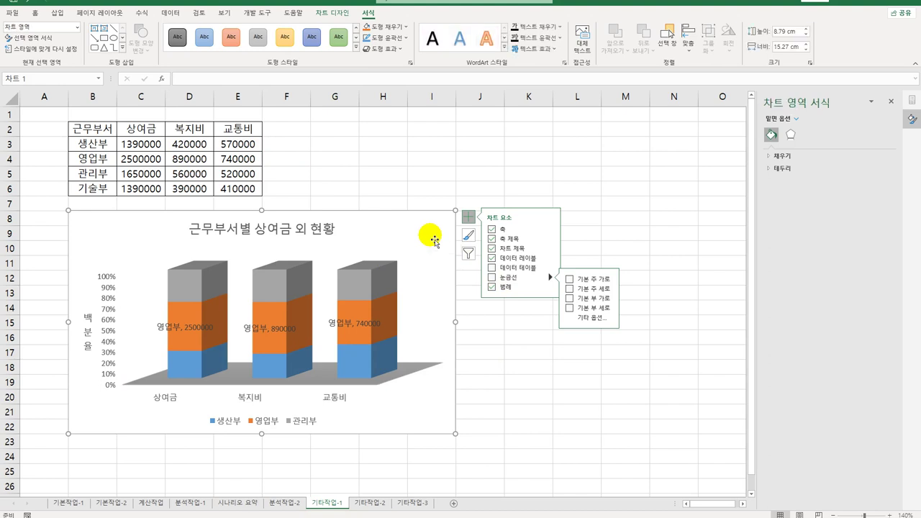
left_click(780, 169)
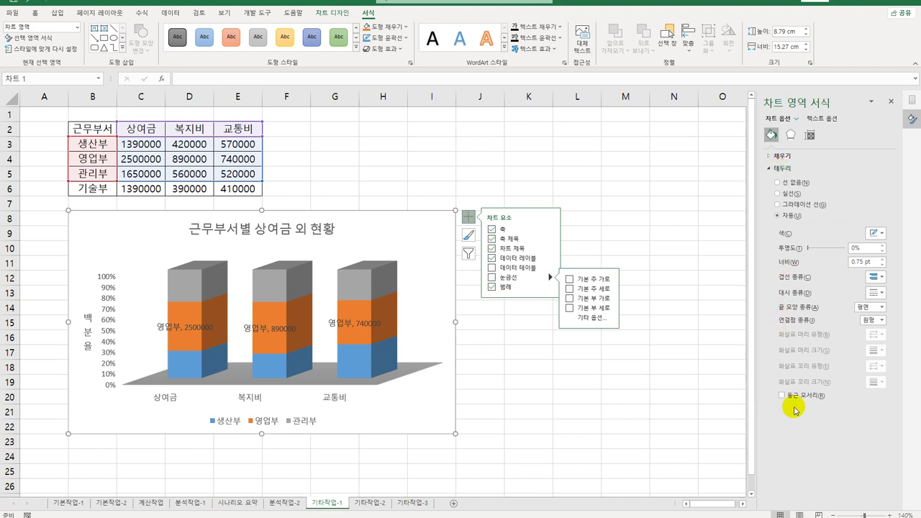
left_click(605, 400)
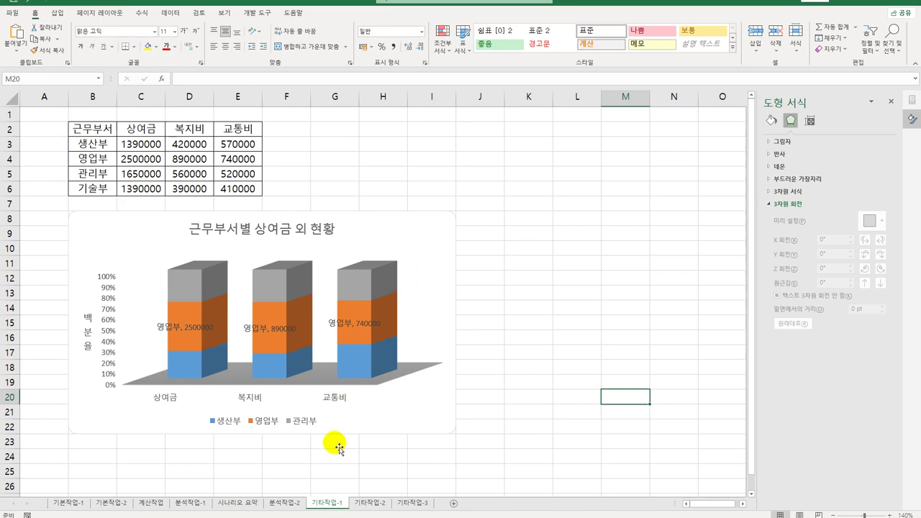
Step: On sheet 기타작업-2, draw a bevel rectangle (사각형: 빗면) over G2:H3 and label it 서식적용
left_click(370, 503)
left_click(489, 336)
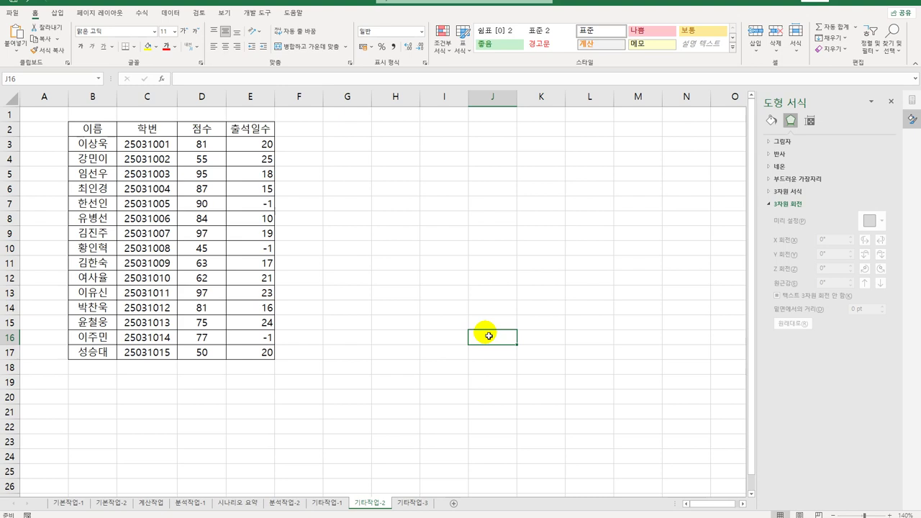
left_click(55, 14)
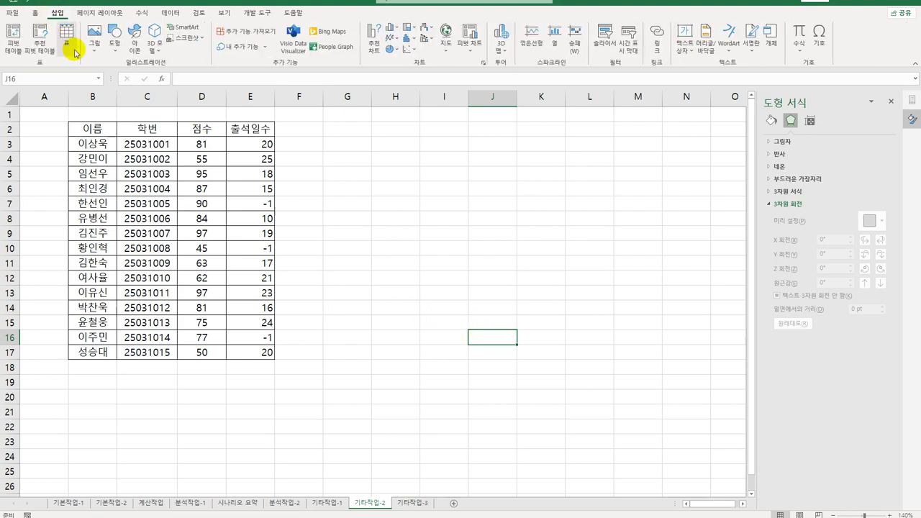
left_click(112, 48)
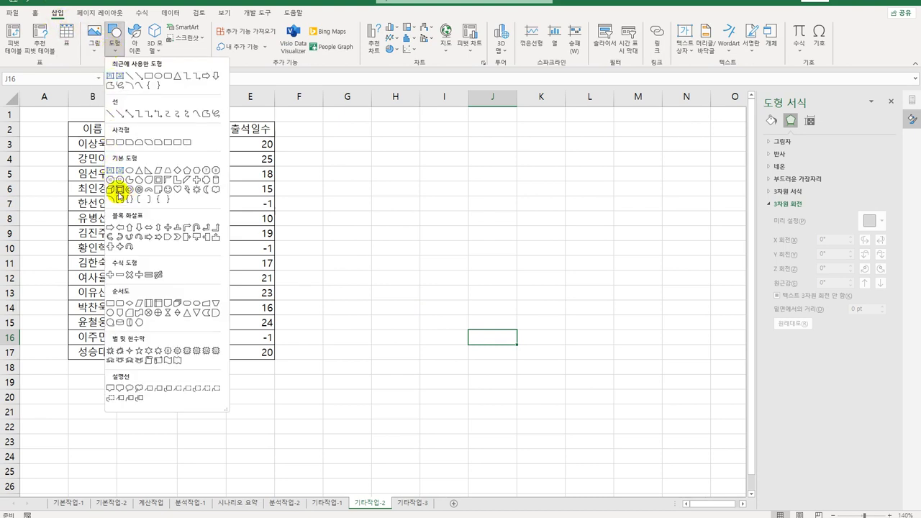
left_click(118, 191)
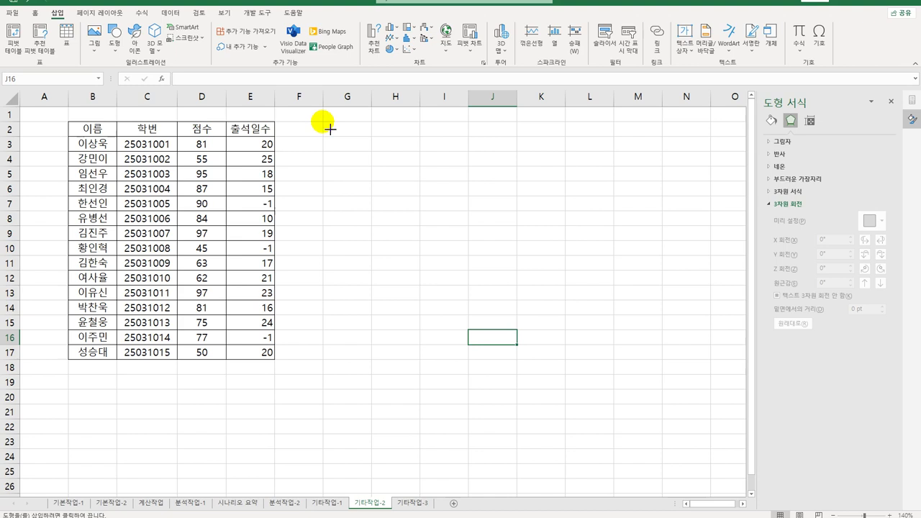
left_click_drag(323, 122, 419, 151)
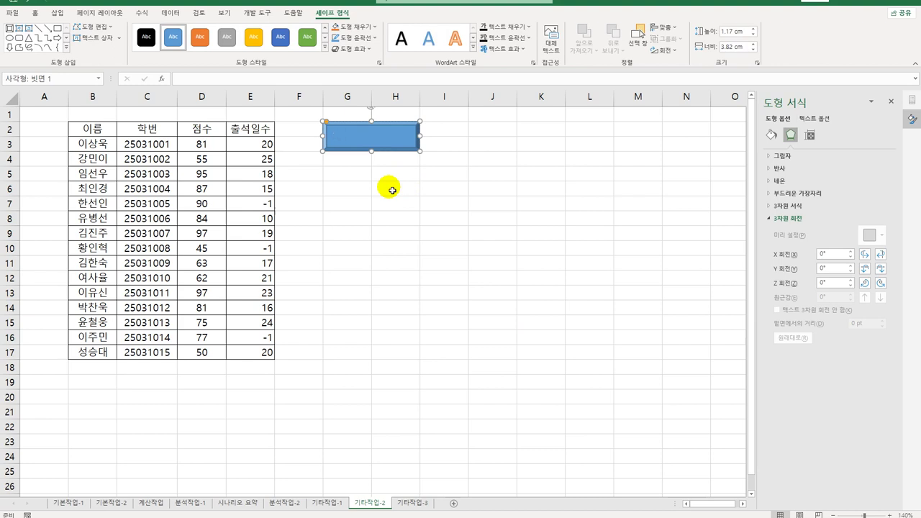
type("서식적용")
Step: Assign a new macro named 서식적용 to the bevel shape and start recording it in 현재 통합 문서
right_click(390, 138)
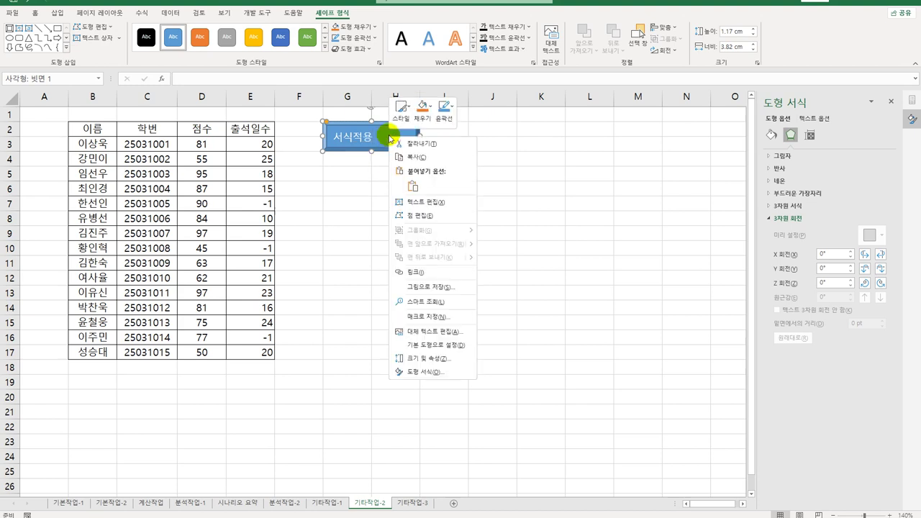
left_click(437, 317)
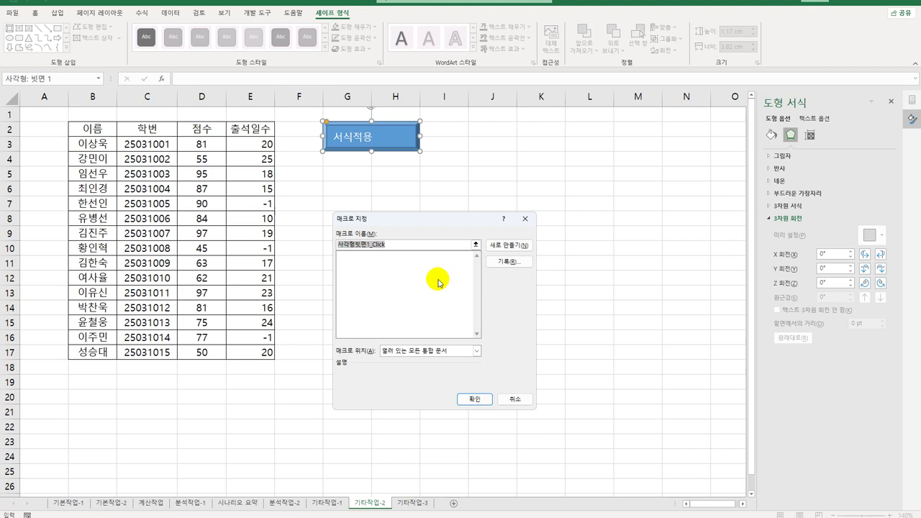
type("서식적용")
left_click(499, 262)
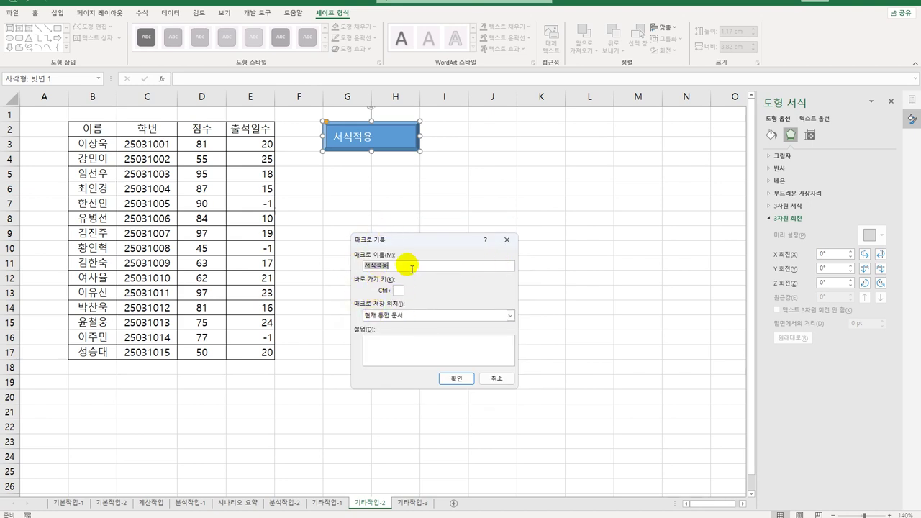
left_click(442, 380)
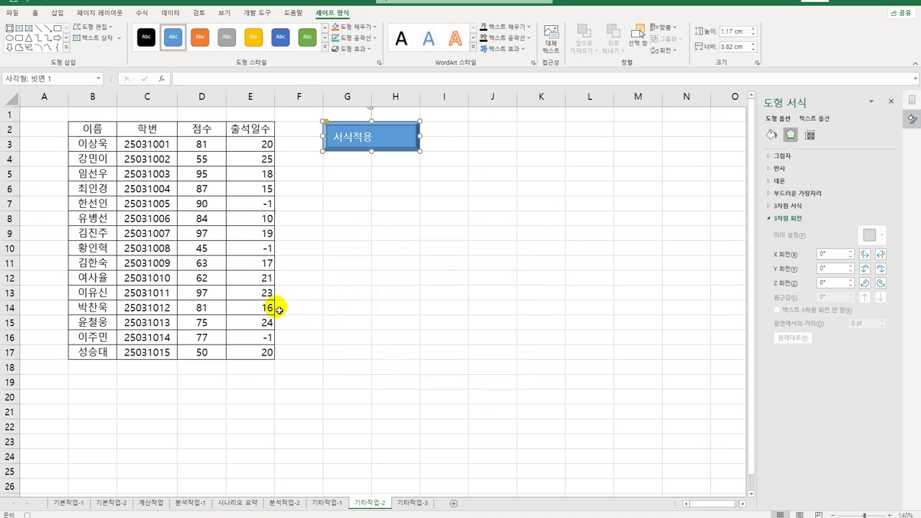
Step: Begin a custom number format for the attendance days in E3:E17 with the section [파랑][>=20]0;
left_click_drag(243, 144, 234, 353)
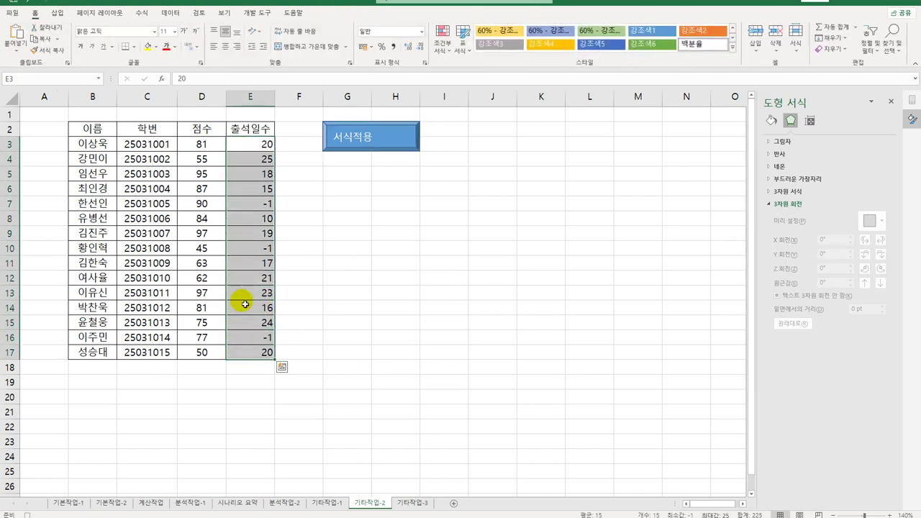
right_click(259, 147)
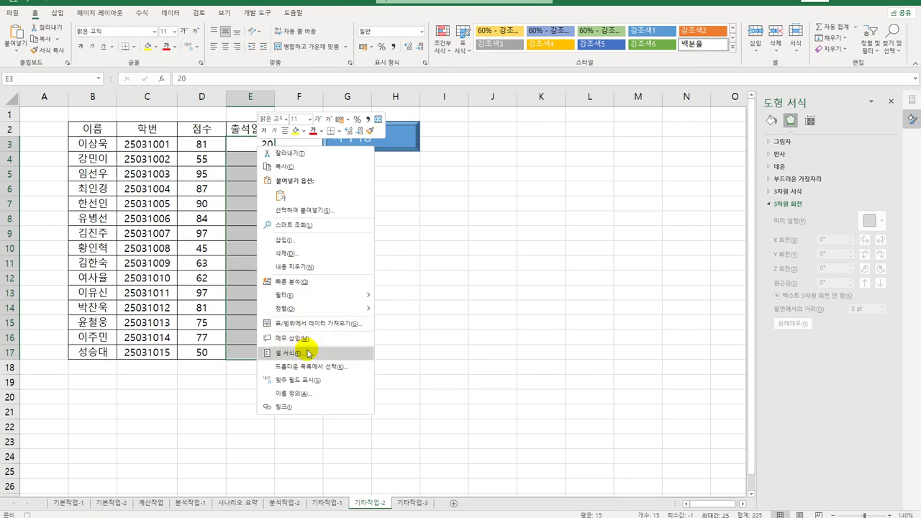
left_click(298, 352)
left_click_drag(336, 224, 613, 120)
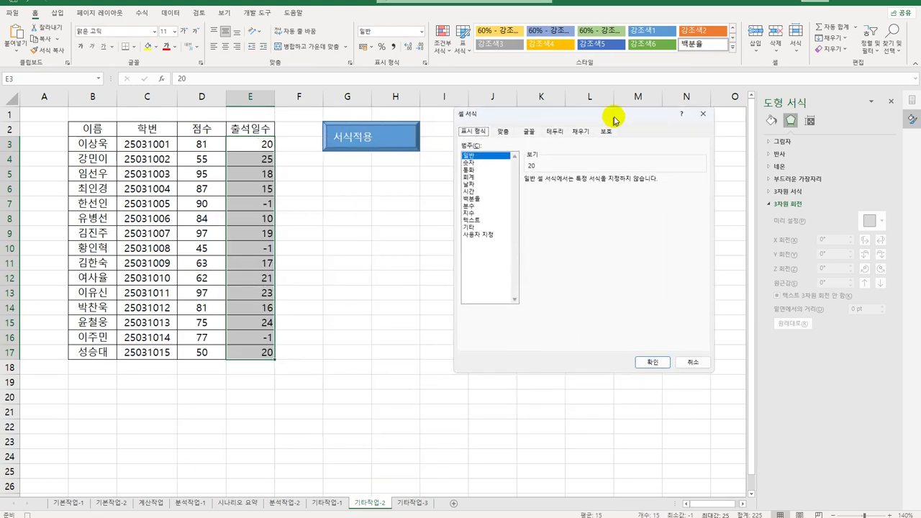
left_click(482, 233)
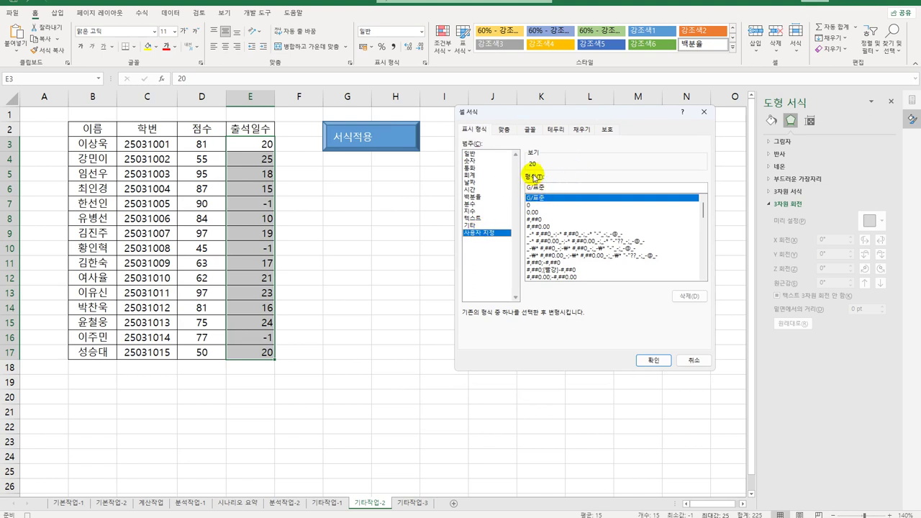
left_click_drag(551, 189, 489, 173)
key("BackSpace")
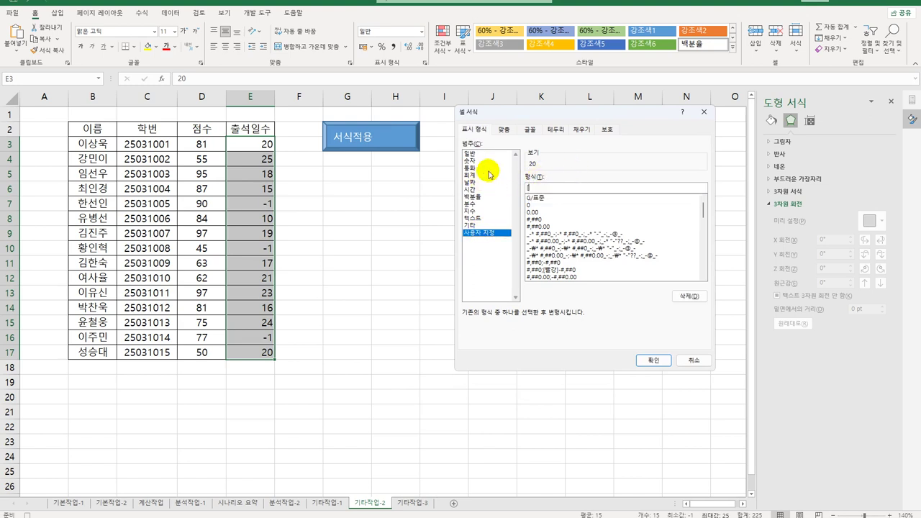
type("[파랑]")
type("[>=20")
type("]0")
type(";")
Step: Complete the custom number format with [자홍][=-1]"▣ 오류";0 and apply it to E3:E17
type("[ㅃ")
type("홍]")
type("[=-1")
type("]ㅁ")
key("Hangul_Hanja")
left_click(588, 339)
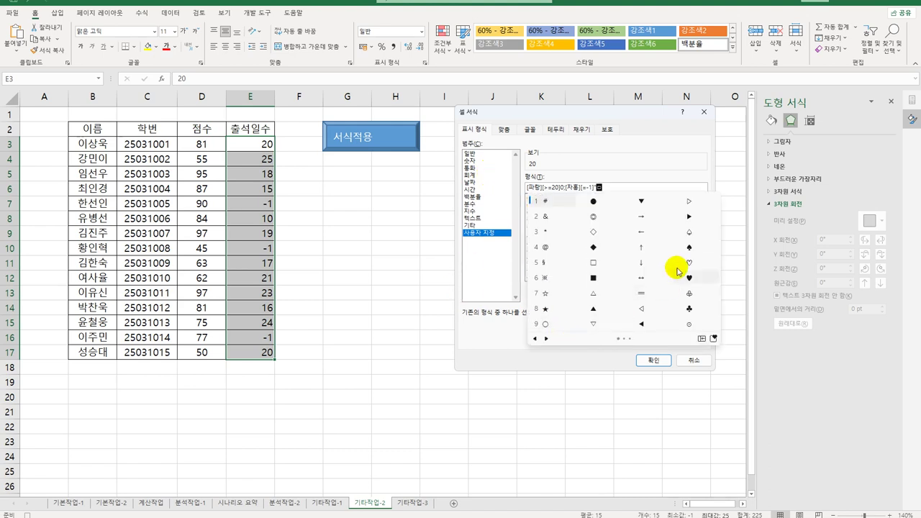
scroll(541, 310, "down", 1)
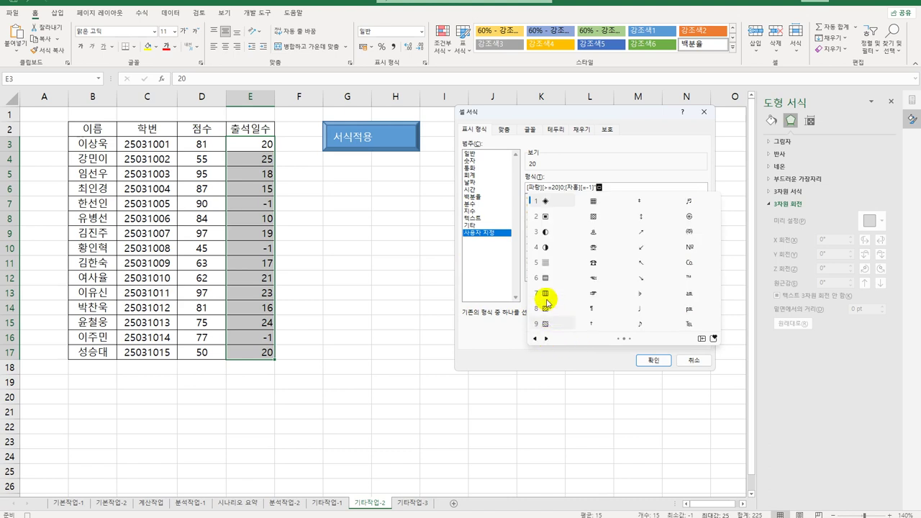
left_click(544, 210)
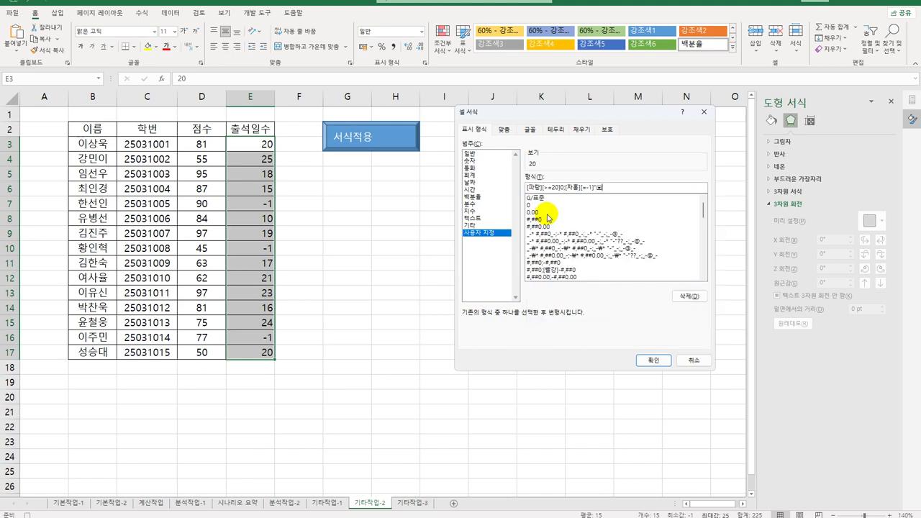
type("ㅇ")
type("류")
type("\";0")
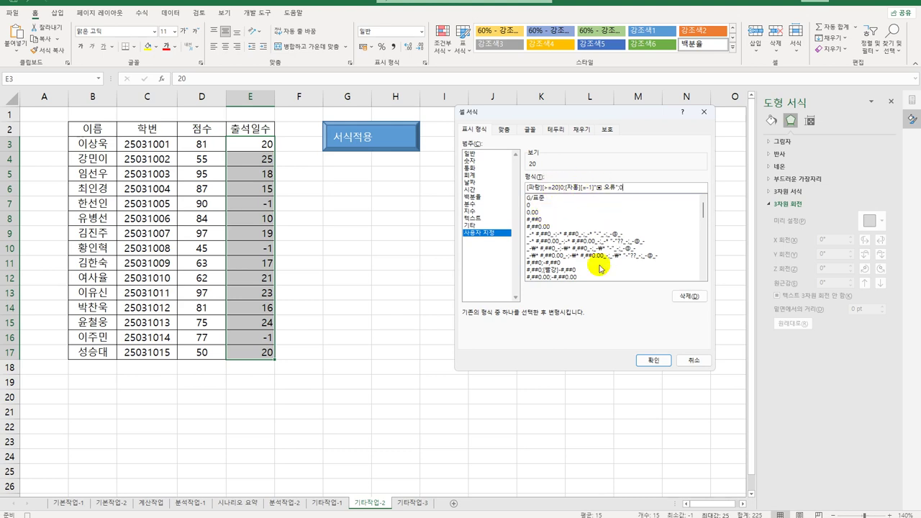
left_click(652, 360)
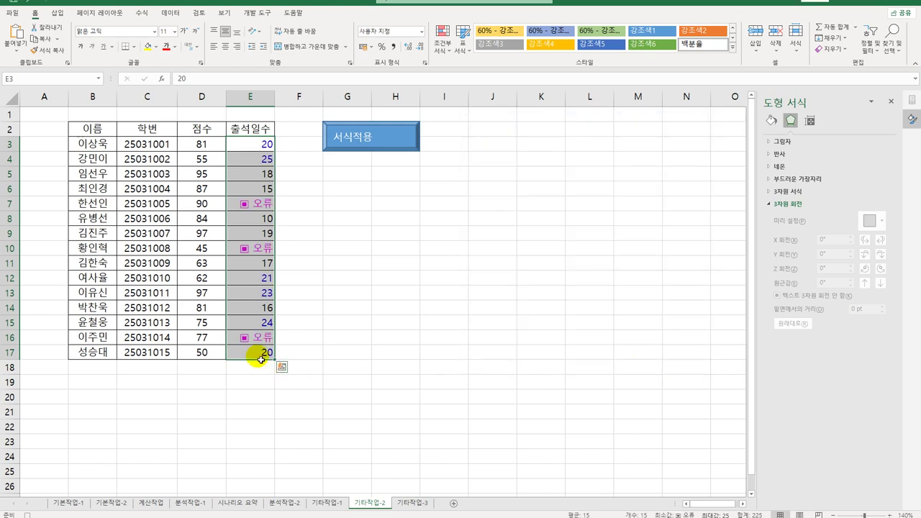
Step: Finish the 서식적용 macro by deselecting the formatted range and stopping the recording
left_click(261, 355)
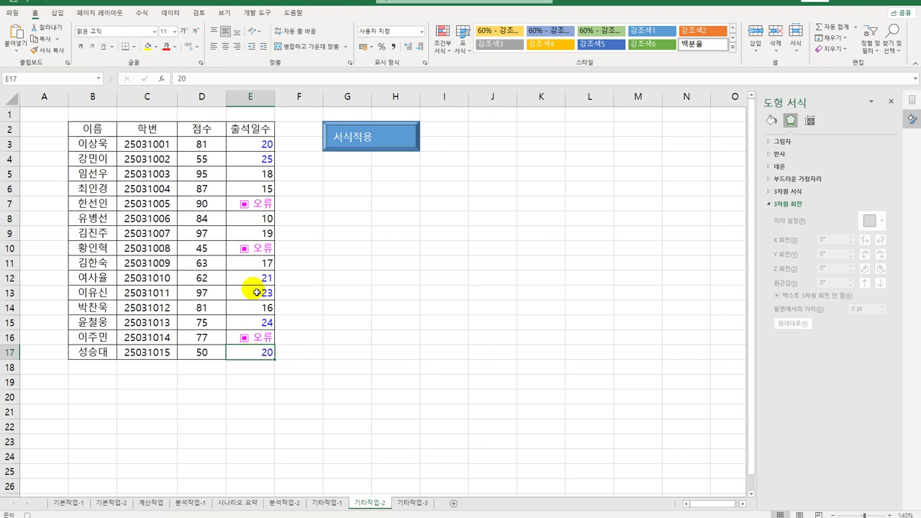
left_click(264, 19)
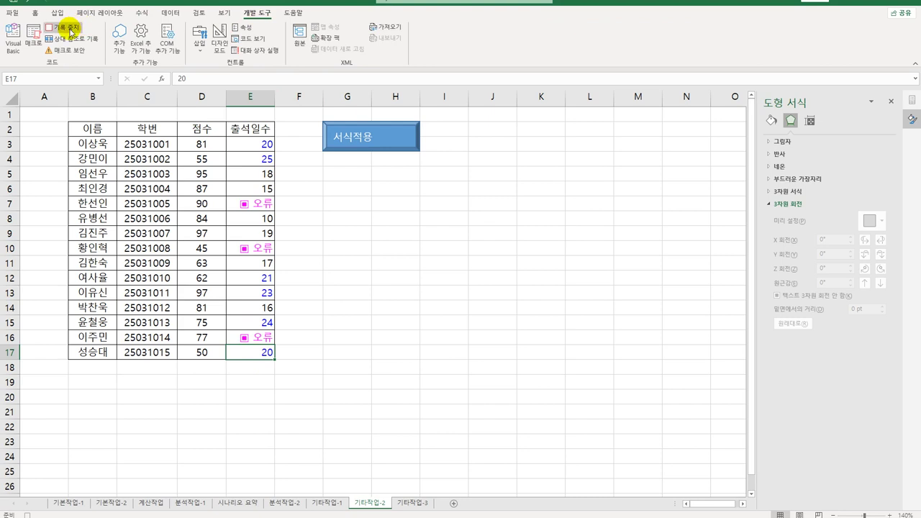
left_click(436, 235)
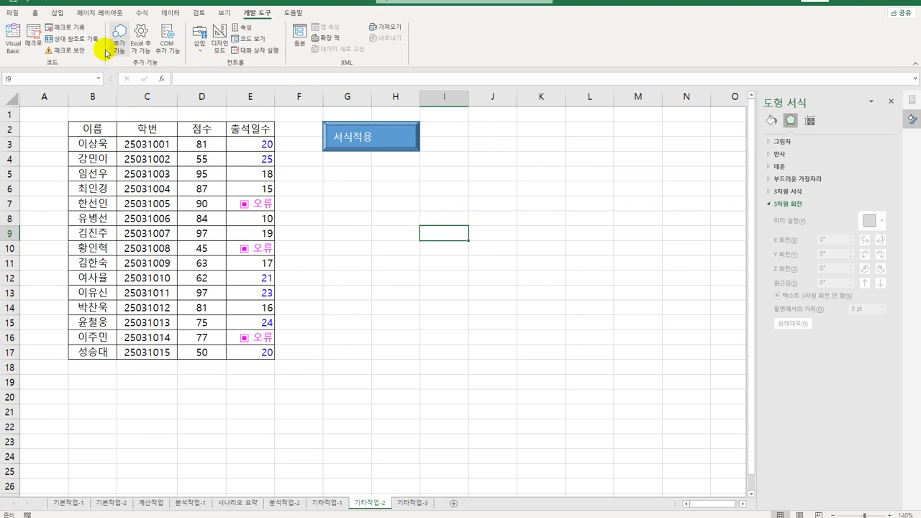
Step: Draw a second bevel rectangle (사각형: 빗면) over G5:H6 and label it 서식해제
left_click(60, 12)
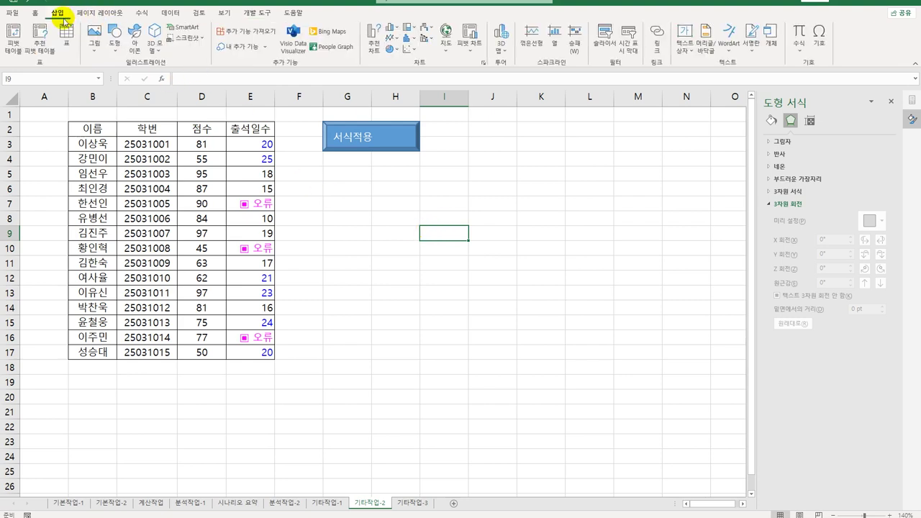
left_click(115, 36)
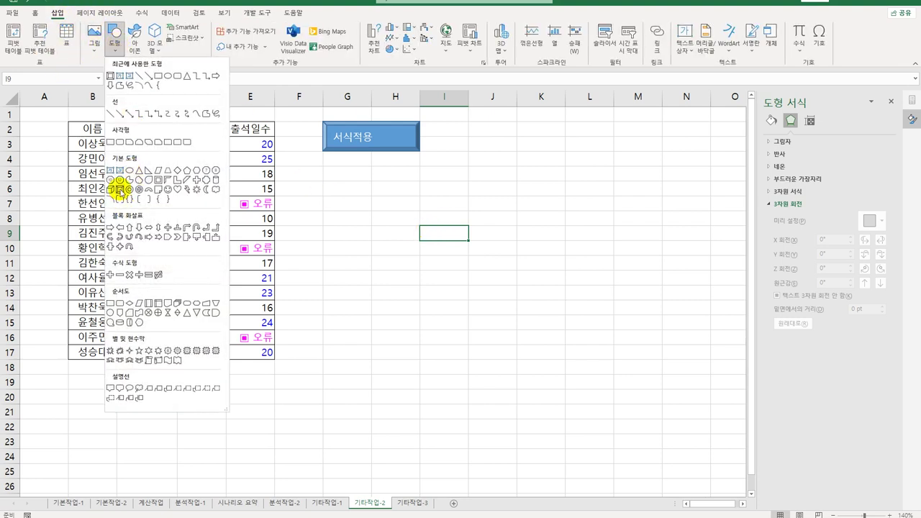
left_click(118, 190)
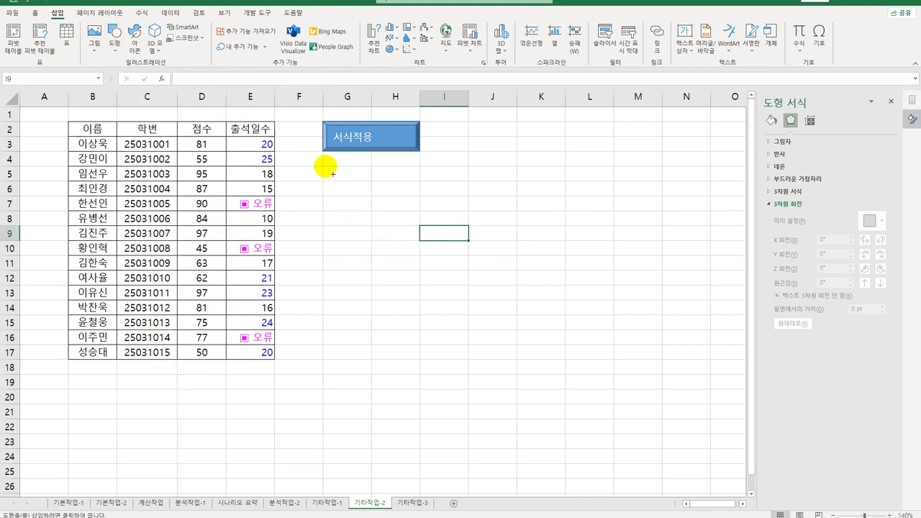
mouse_move(323, 166)
left_mouse_down()
mouse_move(417, 185)
mouse_move(420, 195)
left_mouse_up()
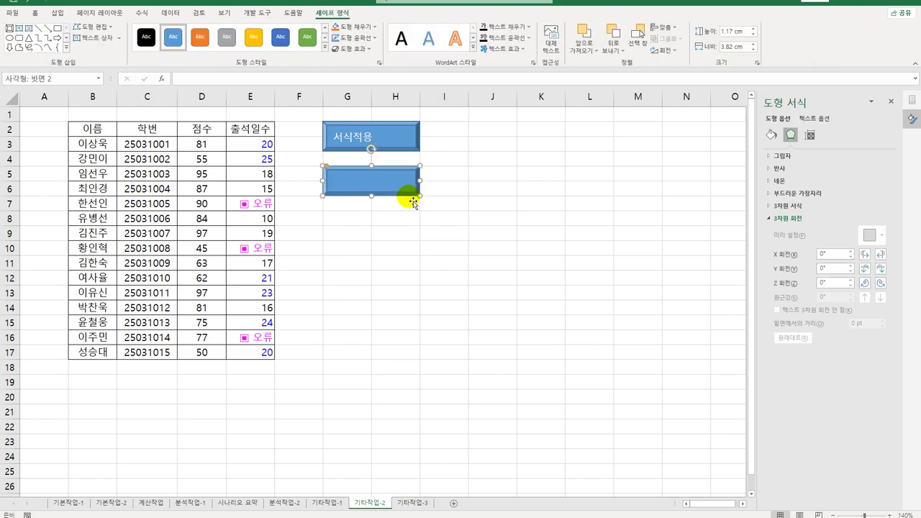
type("서식해제")
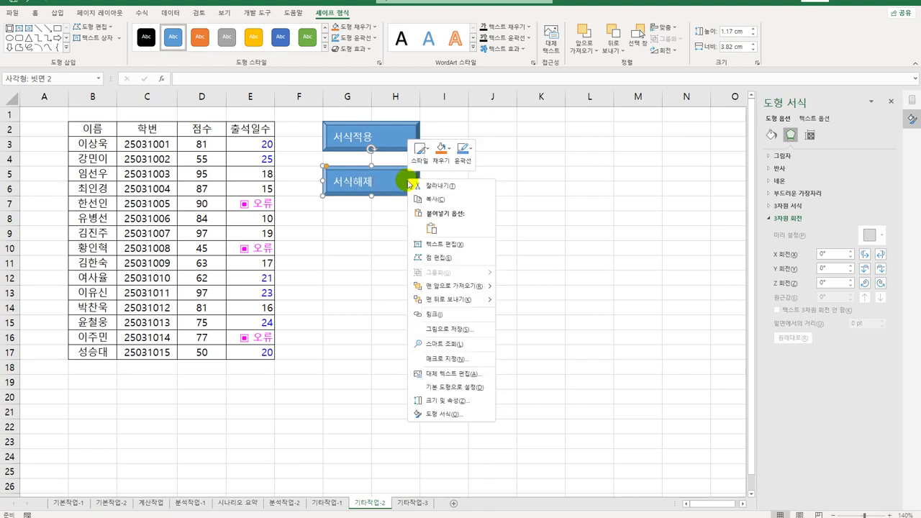
Step: Assign a new macro named 서식해제 to the second bevel shape and start recording it in 현재 통합 문서
right_click(408, 181)
left_click(446, 358)
type("서식")
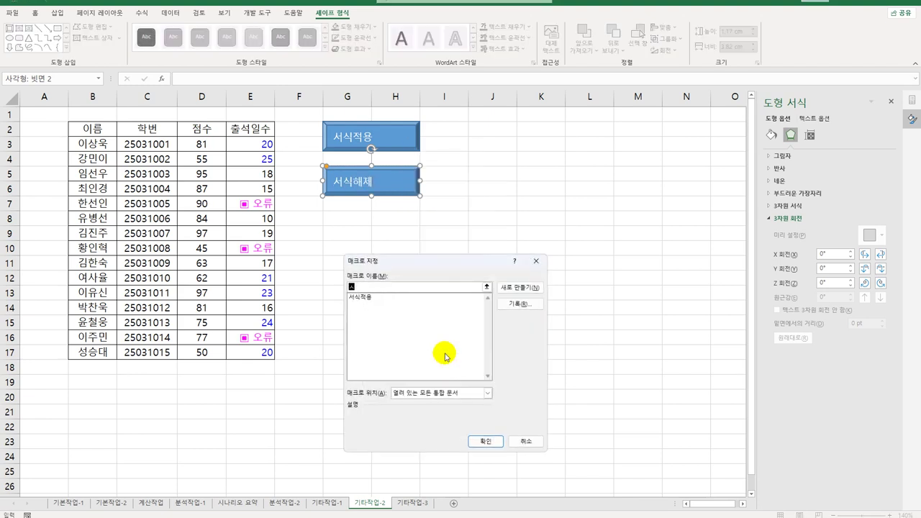
type("해제")
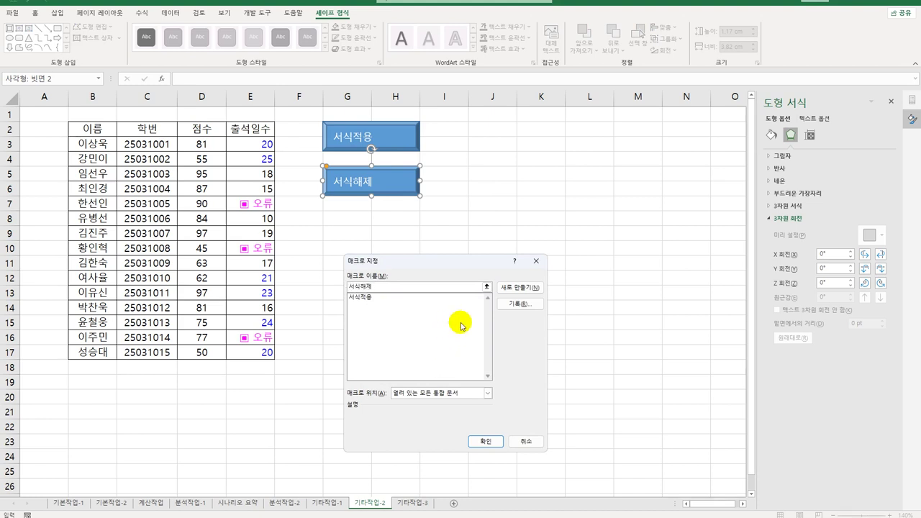
left_click(516, 308)
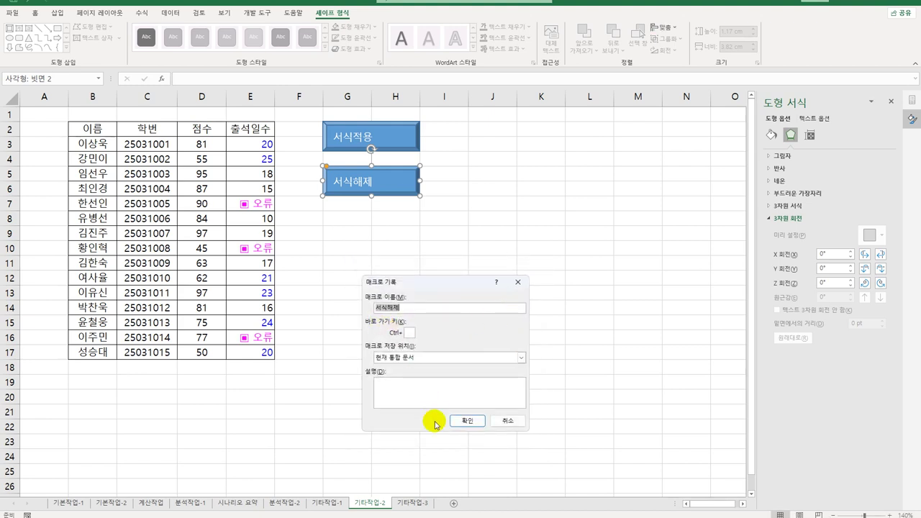
left_click(468, 421)
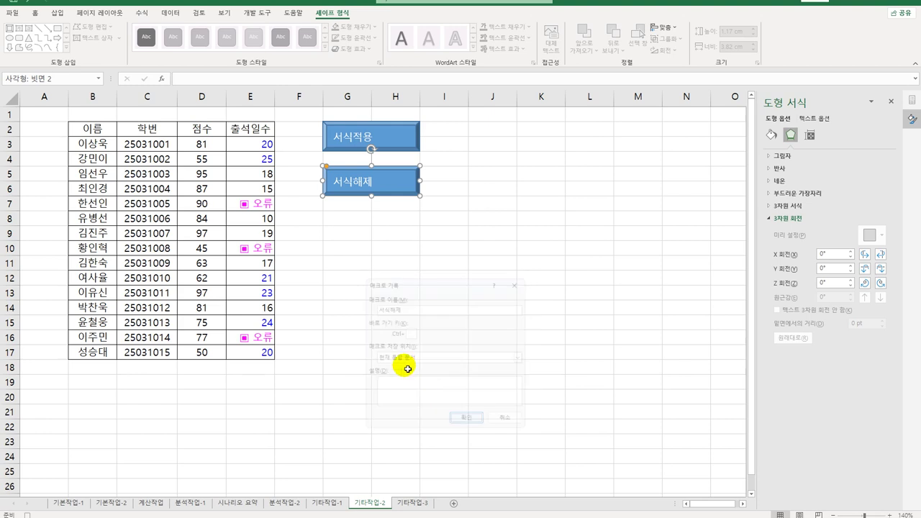
Step: Set the number format of the attendance days in E3:E17 to 일반 and deselect the range
left_click(262, 149)
left_click_drag(264, 151, 245, 356)
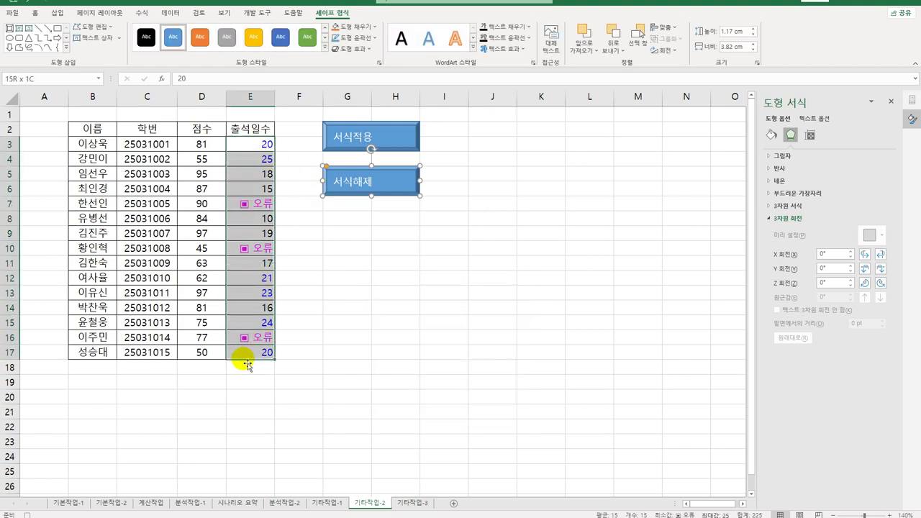
right_click(252, 145)
left_click(296, 352)
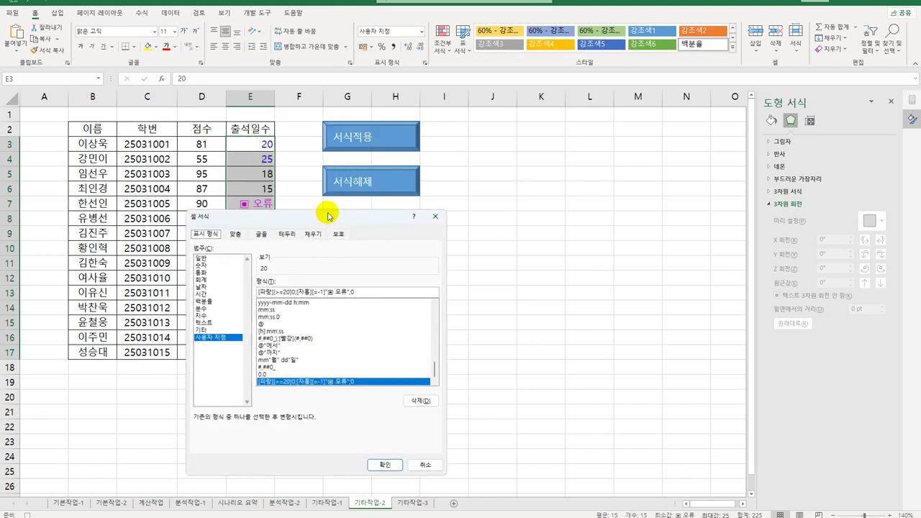
left_click_drag(326, 211, 591, 117)
left_click(481, 160)
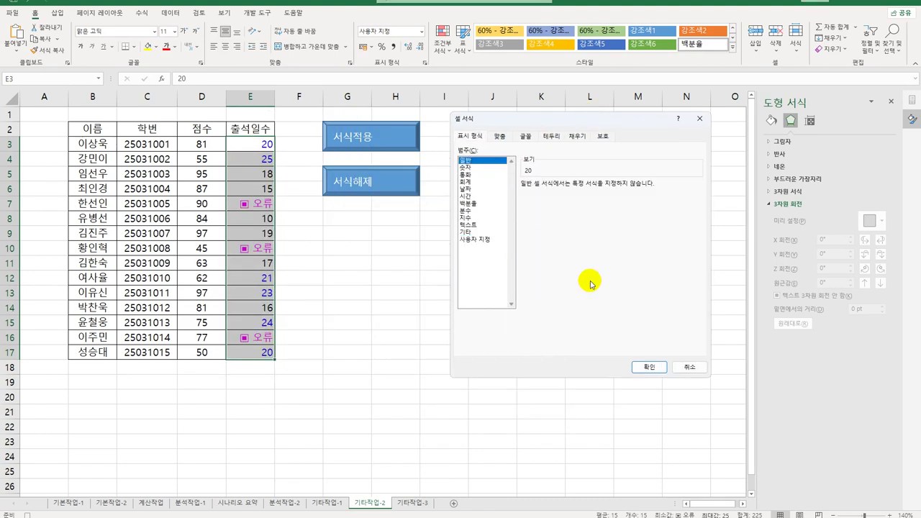
left_click(650, 369)
left_click(256, 353)
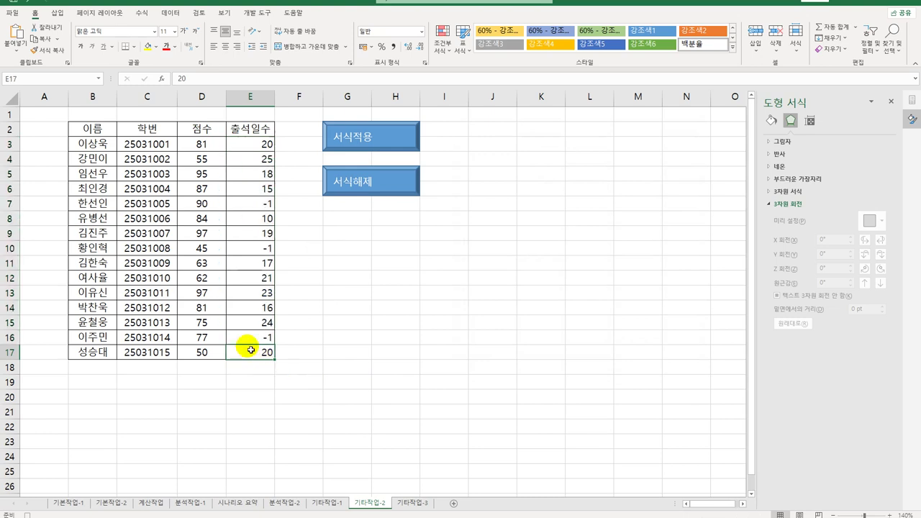
Step: Stop recording the 서식해제 macro and test both macros by running the 서식적용 and 서식해제 shapes in turn
left_click(257, 12)
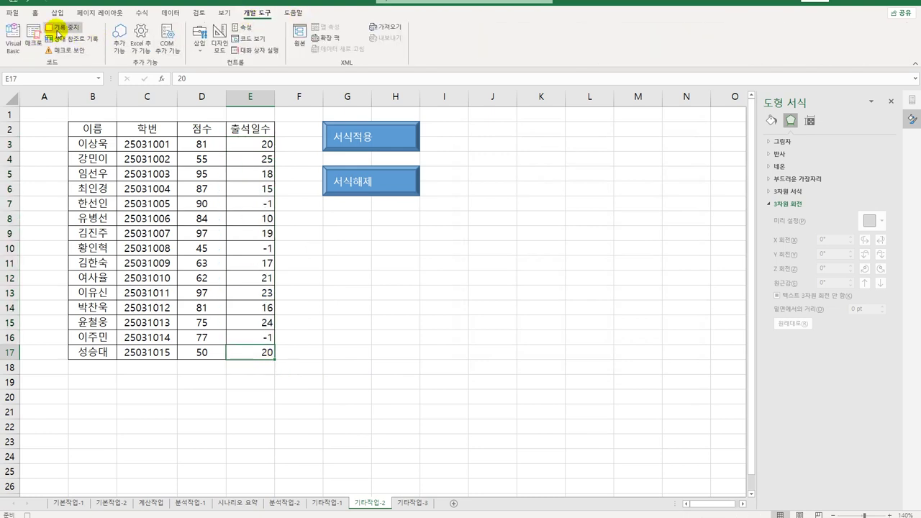
left_click(502, 305)
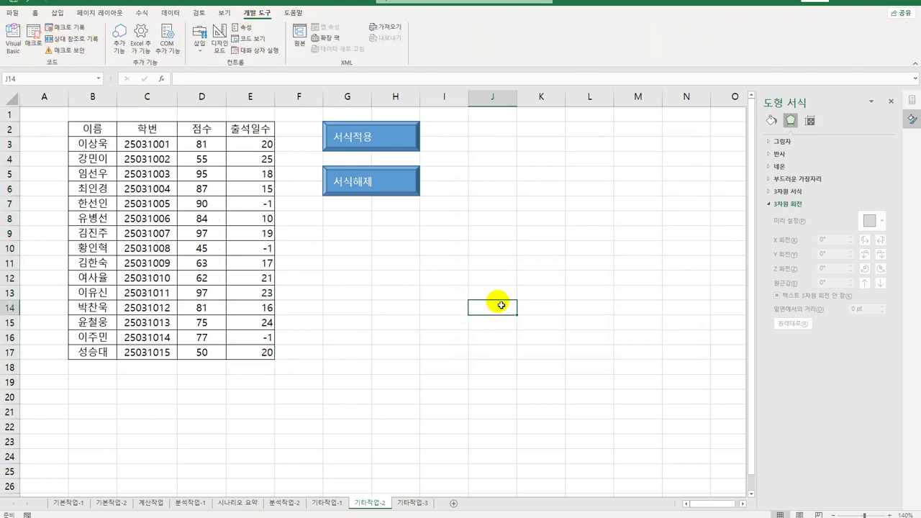
left_click(382, 151)
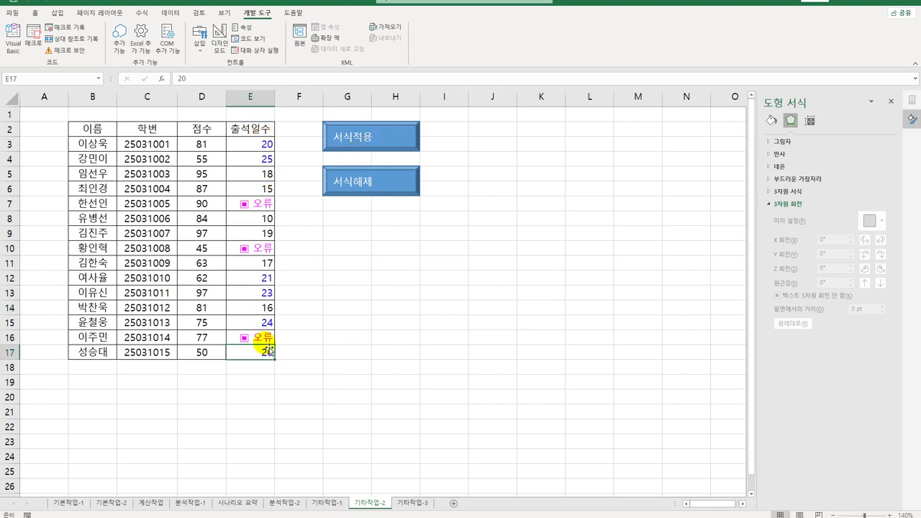
left_click(367, 193)
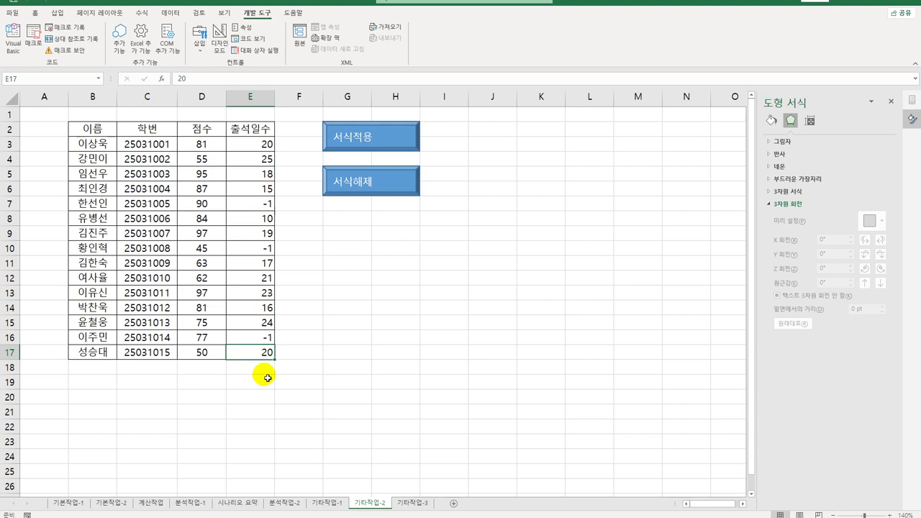
Step: On sheet 기타작업-3, enable design mode and add 연봉계약.Show to the 연봉계약 command button's Click procedure
left_click(413, 503)
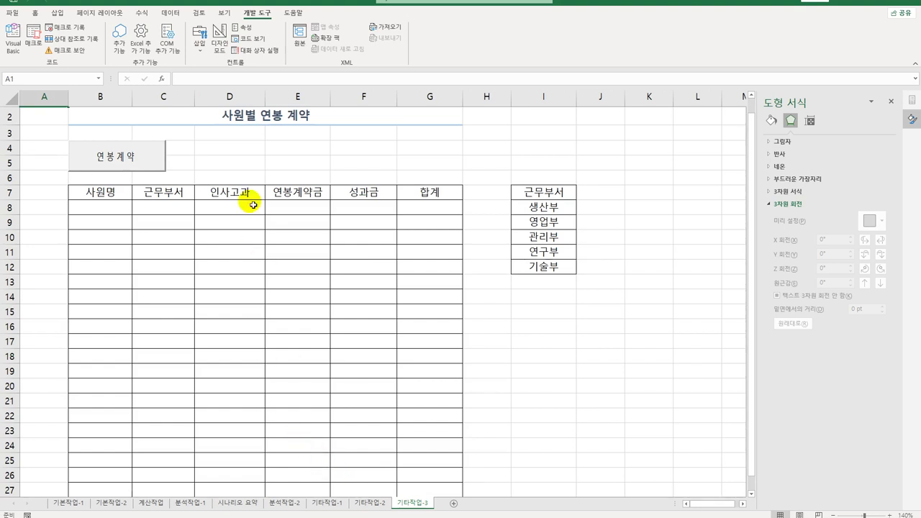
left_click(220, 48)
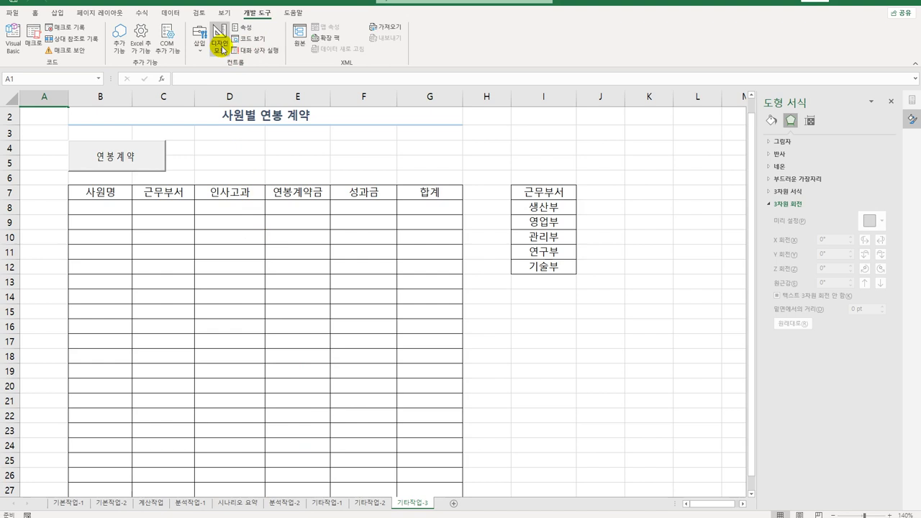
left_click(135, 163)
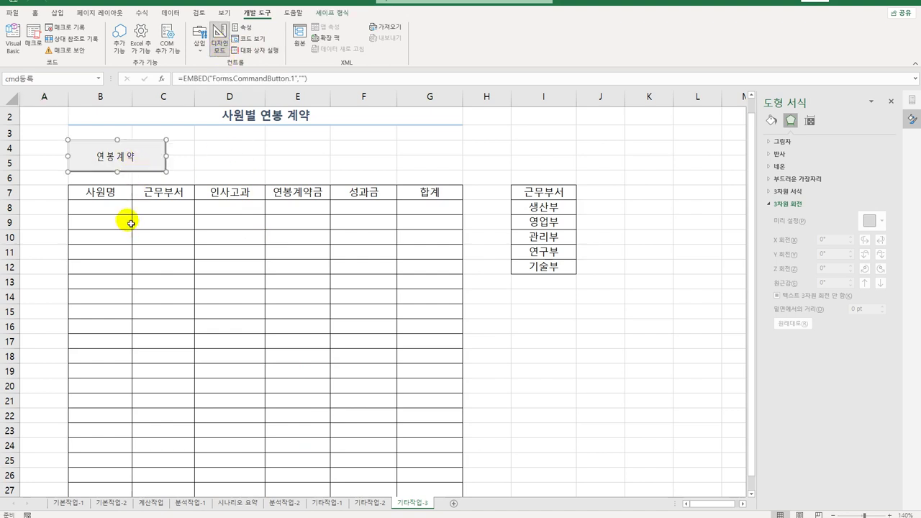
double_click(123, 155)
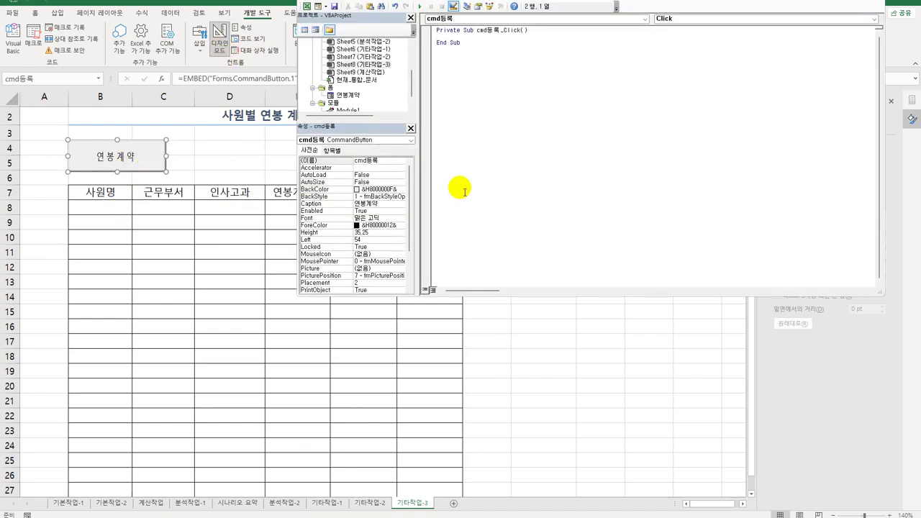
key("Tab")
type("연봉계약.Show")
key("Down")
key("Down")
Step: Open the code of the 연봉계약 user form and create its UserForm Initialize event procedure
double_click(344, 95)
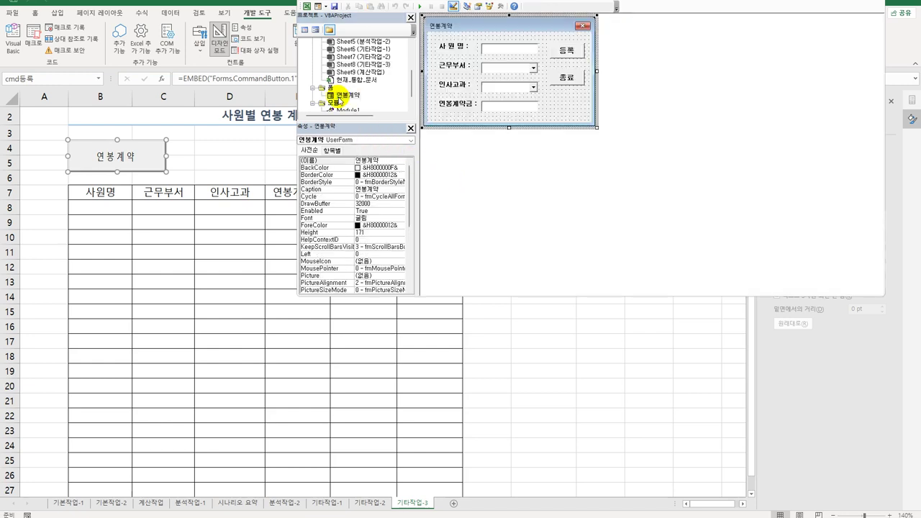
left_click(341, 98)
left_click(304, 31)
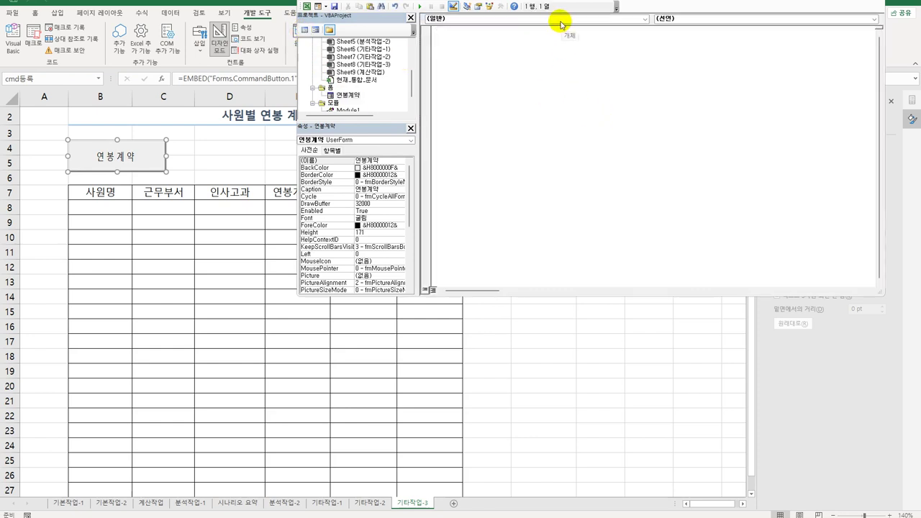
left_click(560, 24)
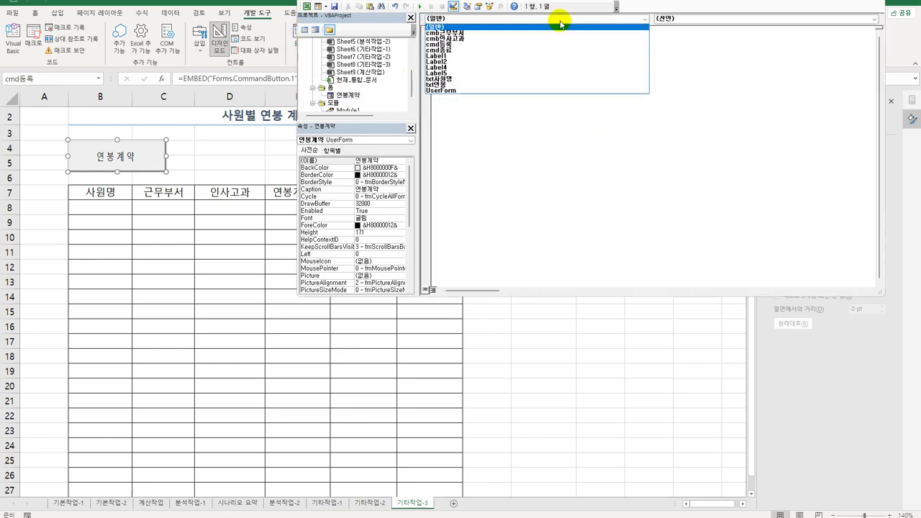
left_click(530, 92)
left_click(680, 20)
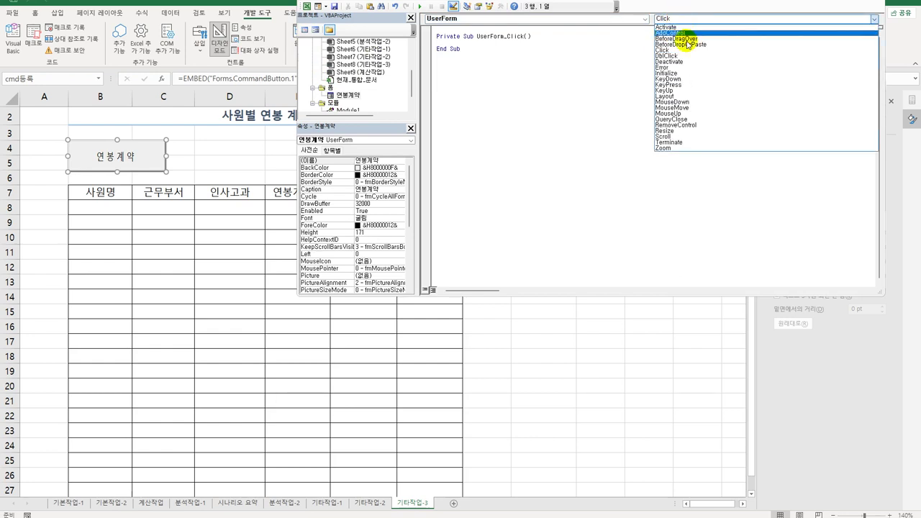
left_click(678, 84)
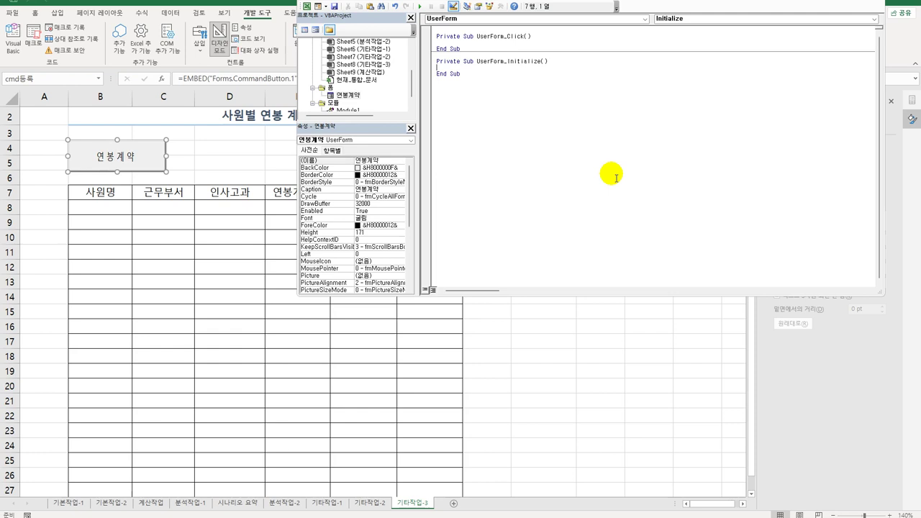
Step: In the Initialize procedure, add the line cmb근무부서.RowSource = "I8:I12"
type("cmb근무부서.ro")
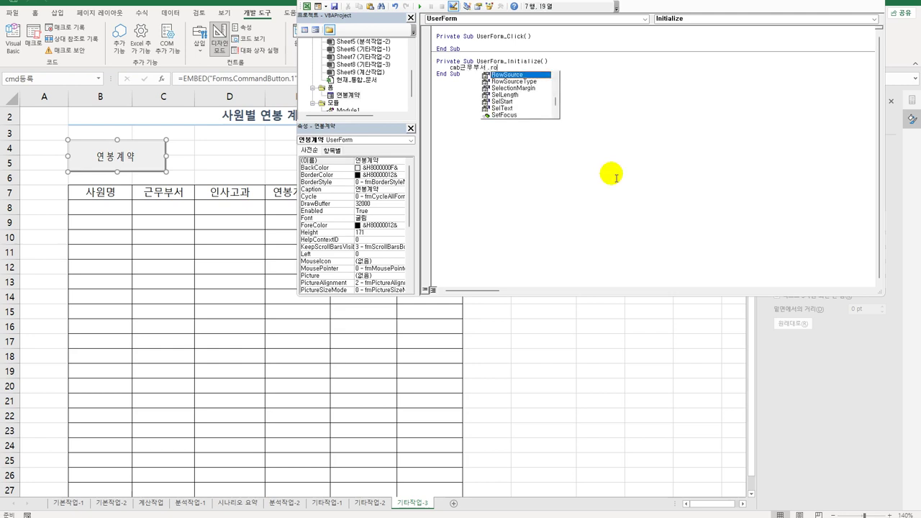
type("ws = ")
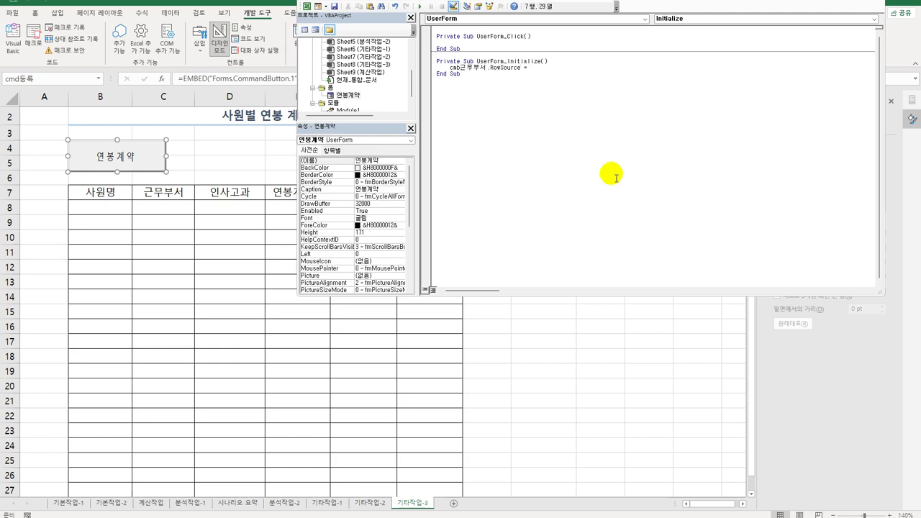
type("\"I")
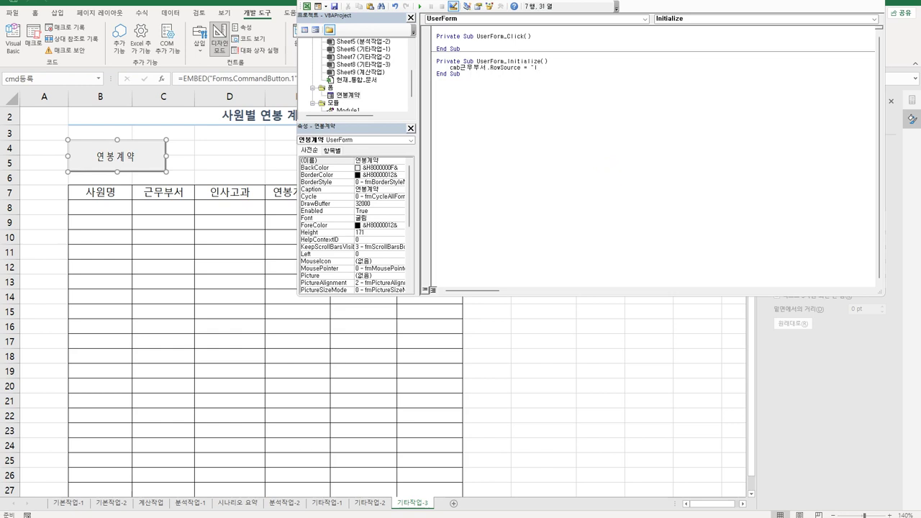
type("8:I12\"")
key("Return")
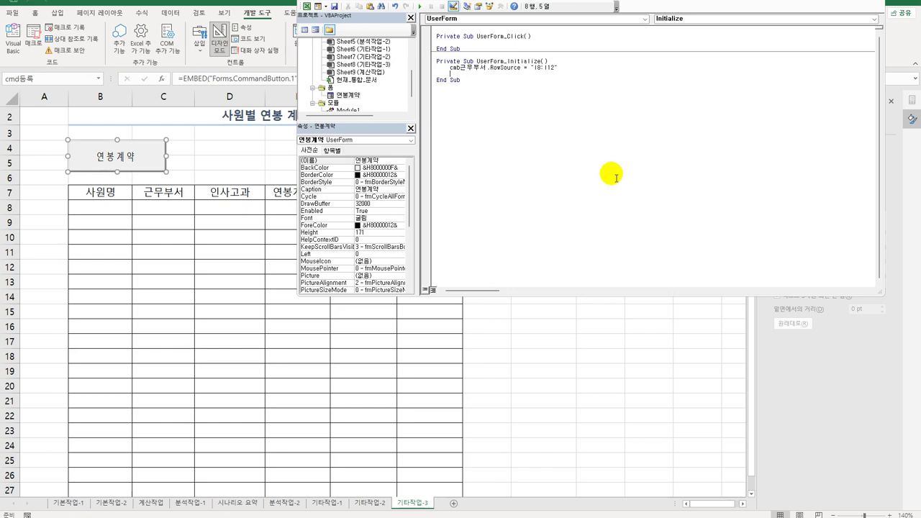
Step: Start a With cmb인사고과 block in the Initialize procedure and enter .AddItem "S1" as its first statement
type("with cmb인사고과")
key("Return")
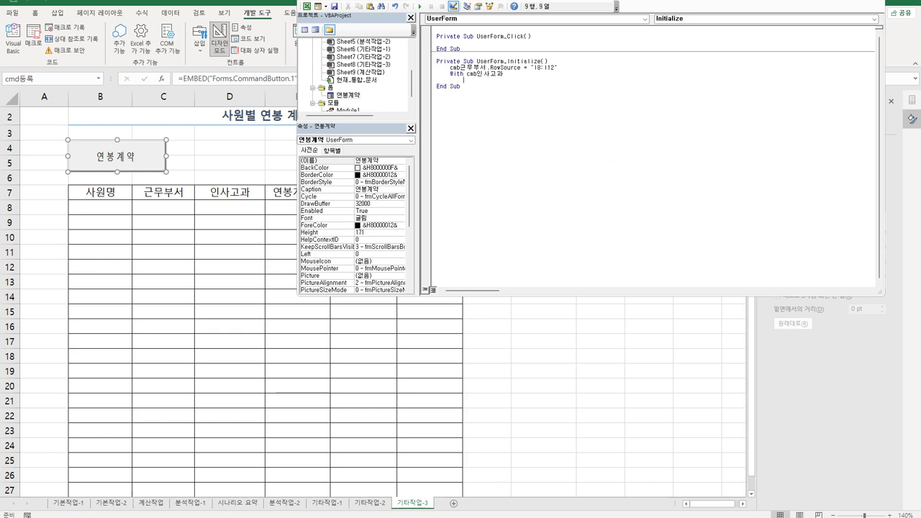
type(".")
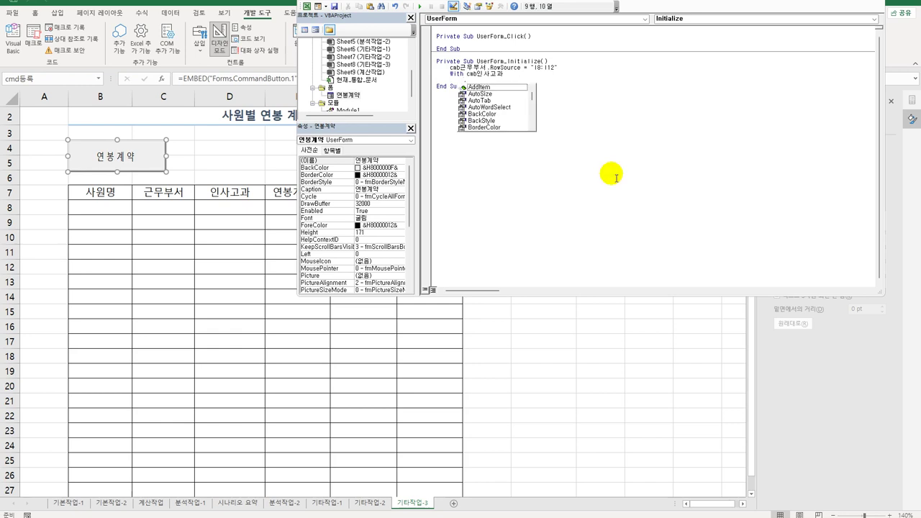
type("a")
key("Tab")
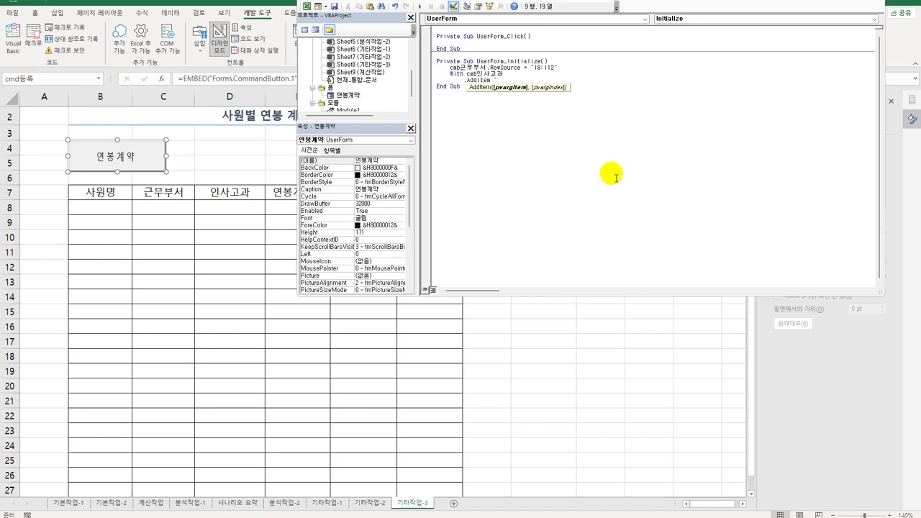
type("\"SI")
type("\"")
Step: Duplicate the .AddItem "S1" line five times beneath itself in the With block
key("shift+Home")
key("ctrl+c")
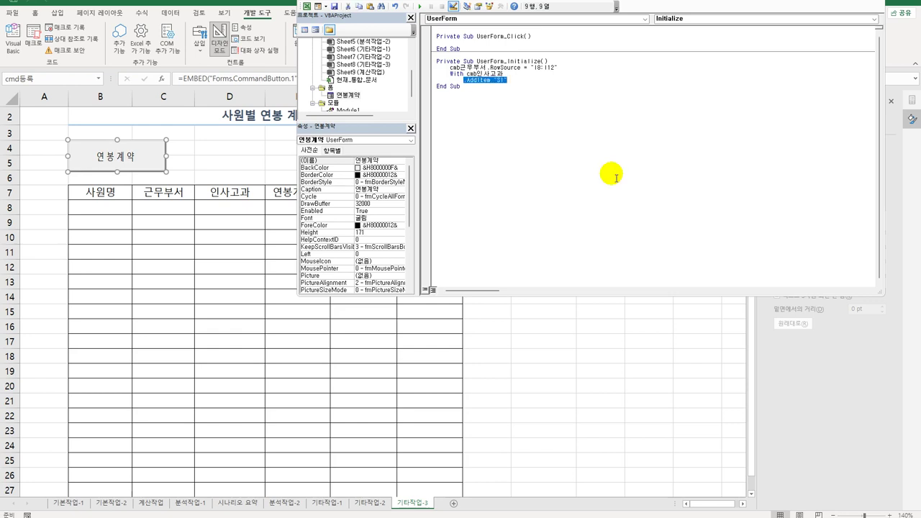
key("End")
key("Return")
key("ctrl+v")
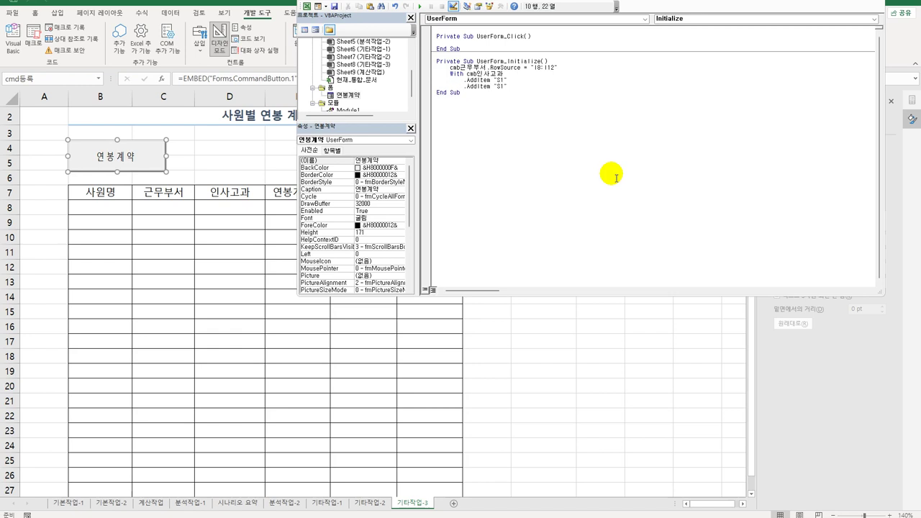
key("Return")
key("ctrl+v")
key("Return")
key("ctrl+v")
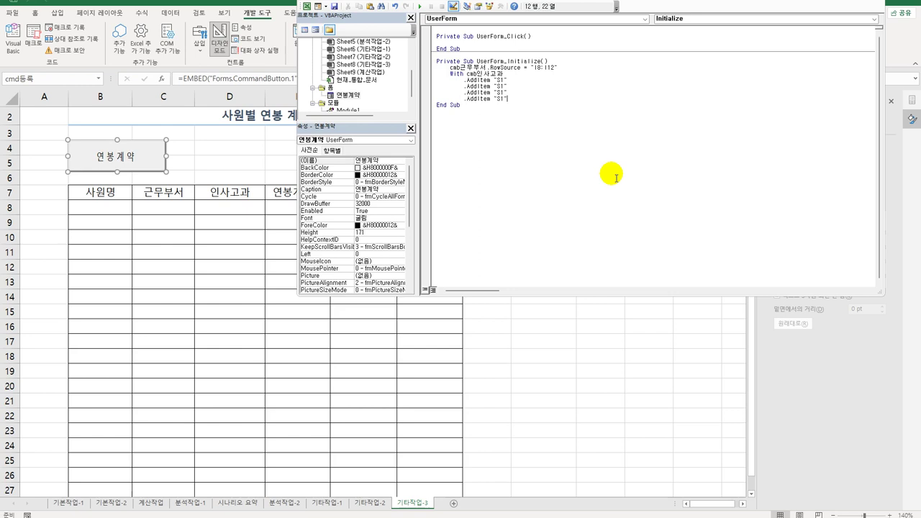
key("Return")
key("ctrl+v")
key("Return")
key("ctrl+v")
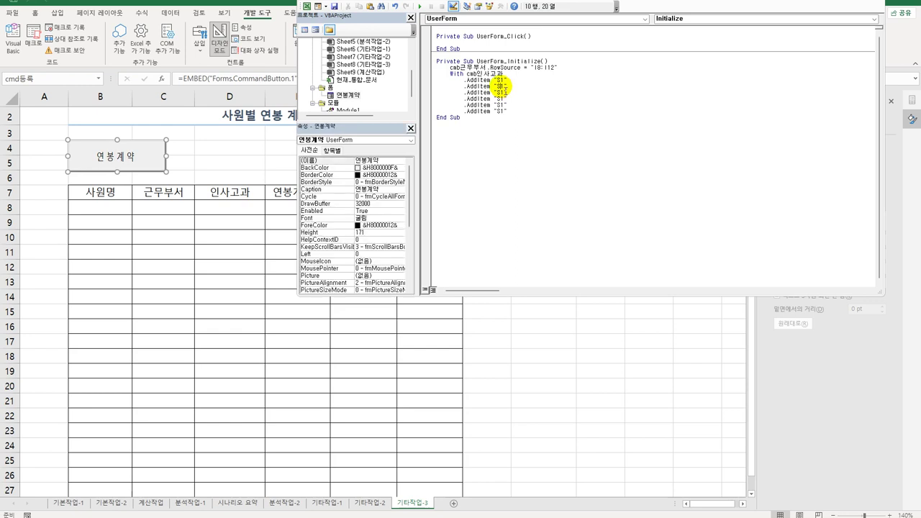
Step: Change the five duplicated AddItem values to "S2", "A1", "A2", "B1" and "B2"
left_click(505, 86)
key("BackSpace")
type("2")
left_click_drag(503, 92, 498, 92)
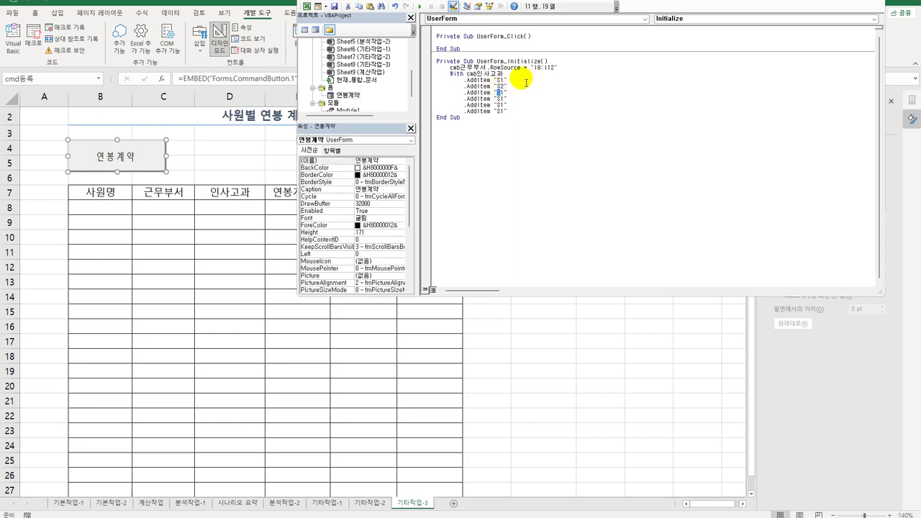
type("사")
type("A2")
key("Left")
key("shift+Right")
type("B")
key("Left")
key("shift+Right")
key("shift+Right")
type("B2")
Step: Close the cmb인사고과 block with End With, outdented to the level of the With line
key("Return")
key("BackSpace")
type("End With")
key("Down")
key("Up")
key("End")
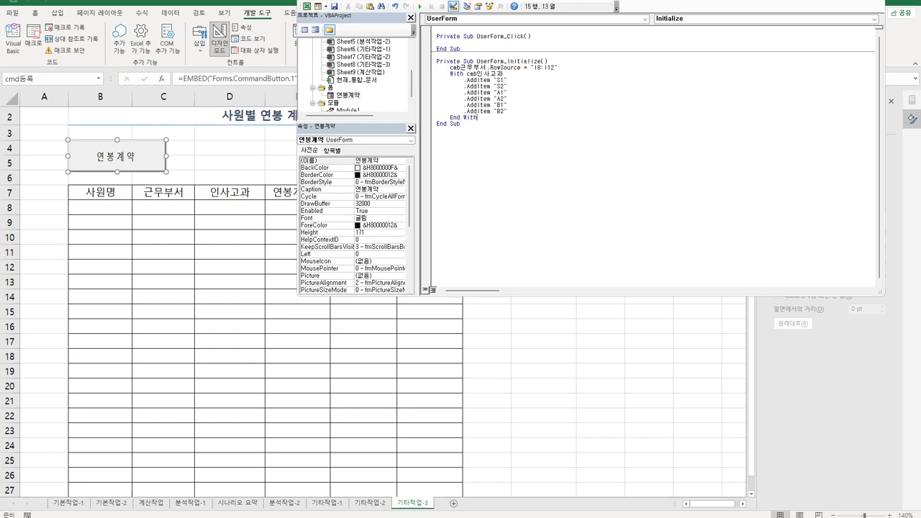
Step: Insert a blank line after End With and another above the cmb근무부서.RowSource line
key("Return")
key("Up")
key("Up")
key("Up")
key("Up")
key("Up")
key("Up")
key("Up")
key("Up")
key("Up")
key("Up")
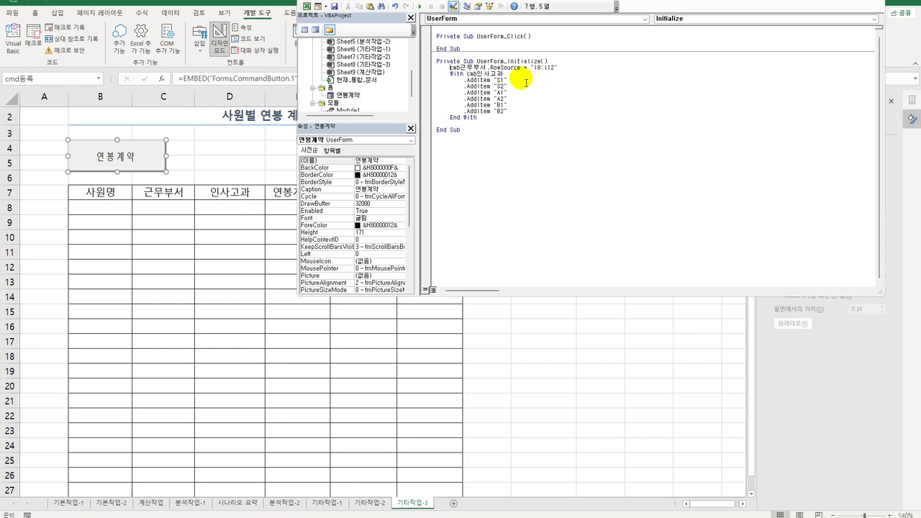
key("End")
key("Return")
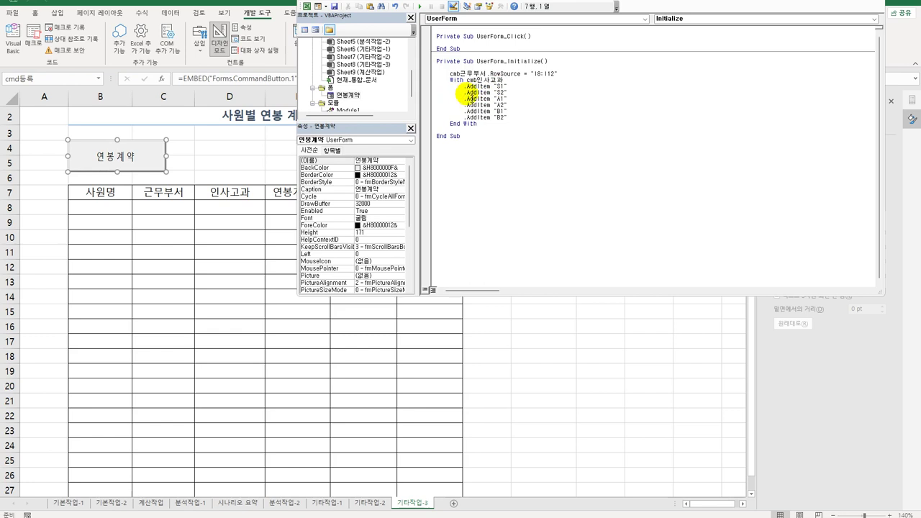
left_click_drag(466, 80, 512, 84)
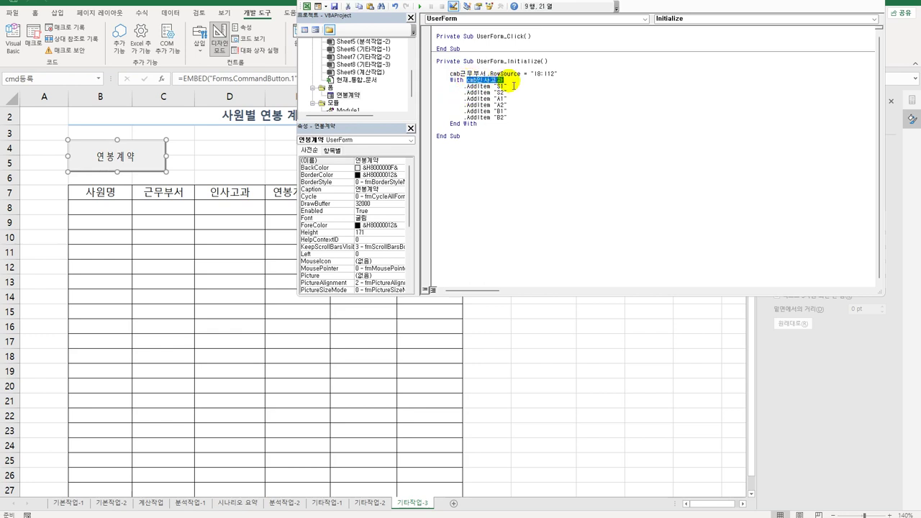
left_click(492, 144)
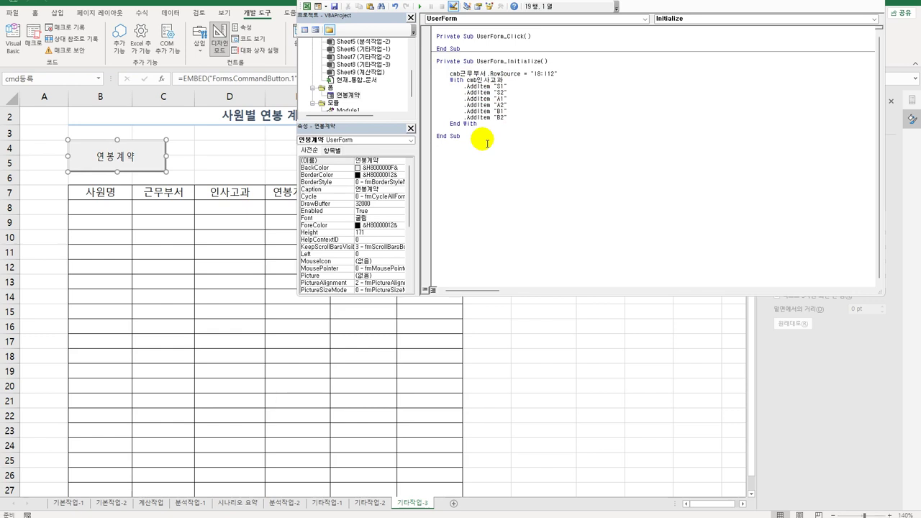
Step: Open the 연봉계약 form design and create the Click procedure of its 종료 button
double_click(348, 95)
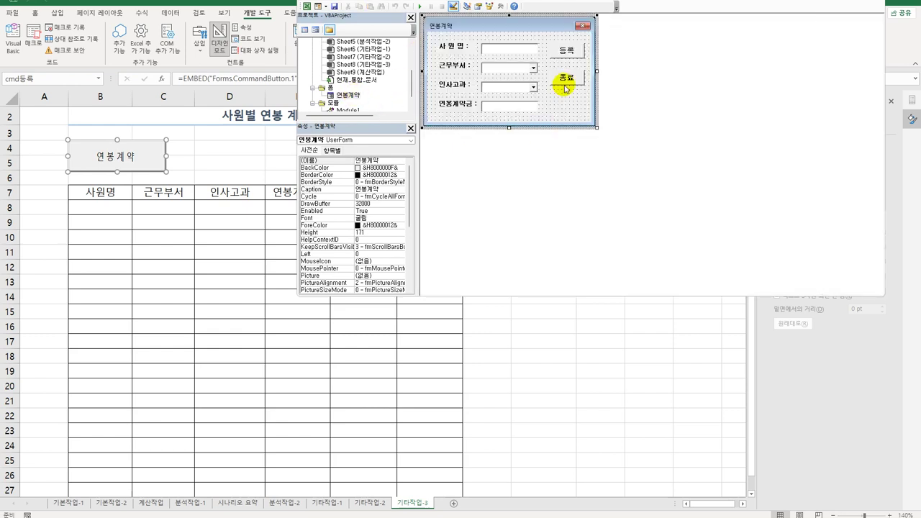
left_click(566, 85)
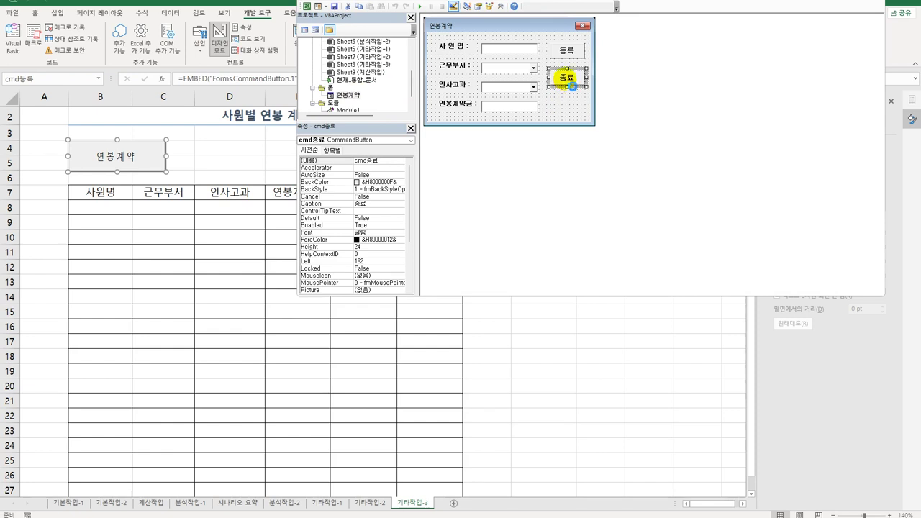
double_click(569, 82)
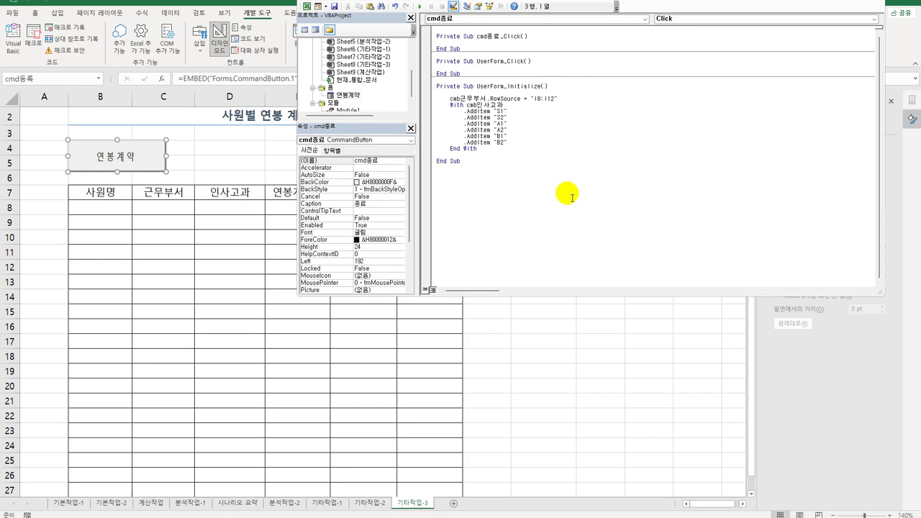
Step: In the cmd종료 Click procedure, add the line [G5] = Date
key("Tab")
type("[G5] = ㅇ")
key("BackSpace")
key("Hangul")
type("date")
key("Return")
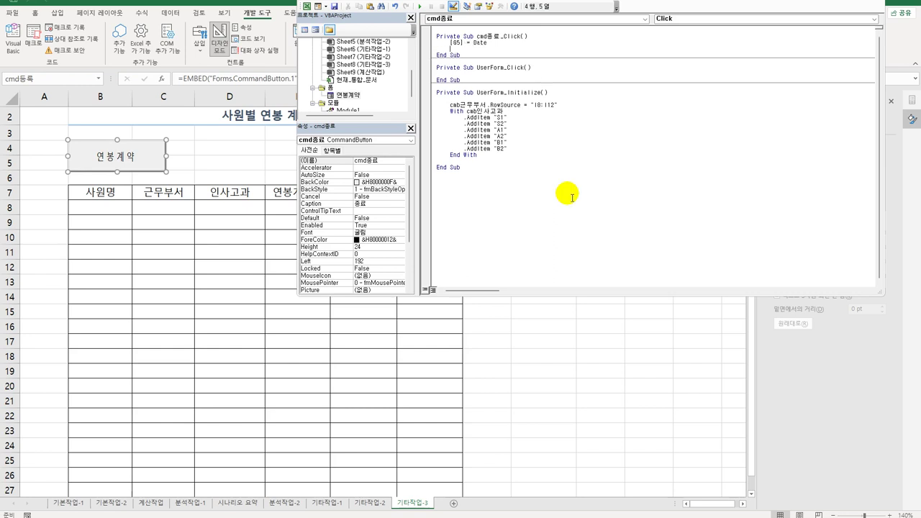
Step: Below the date line, add [G5].Font.Bold = True to make cell G5 bold
type("[G5]")
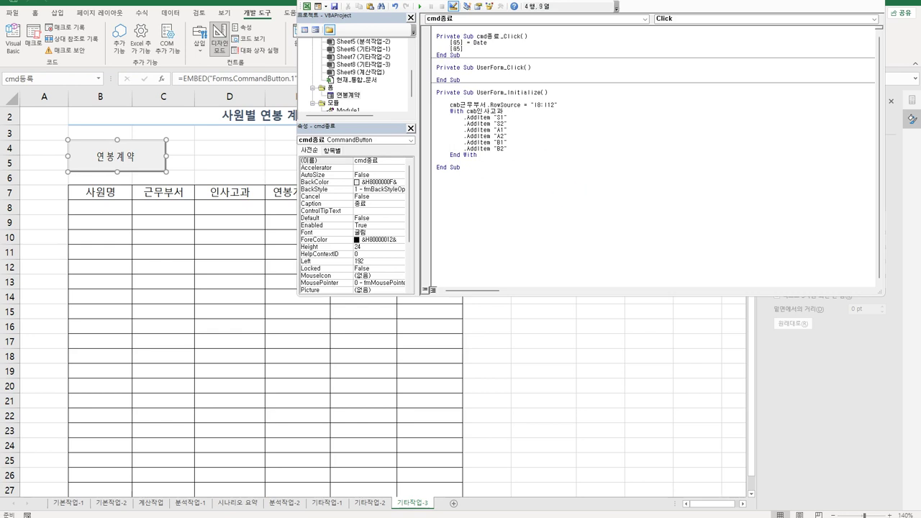
type(".font.")
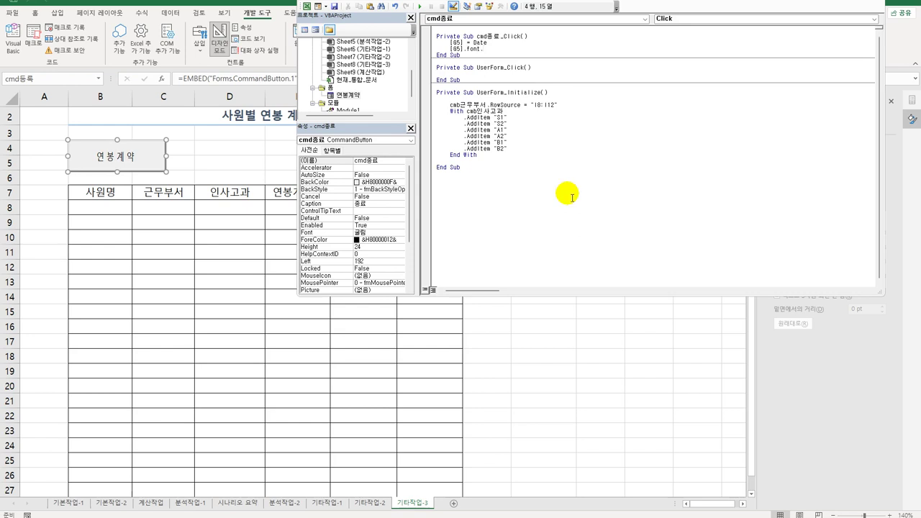
type("bold ")
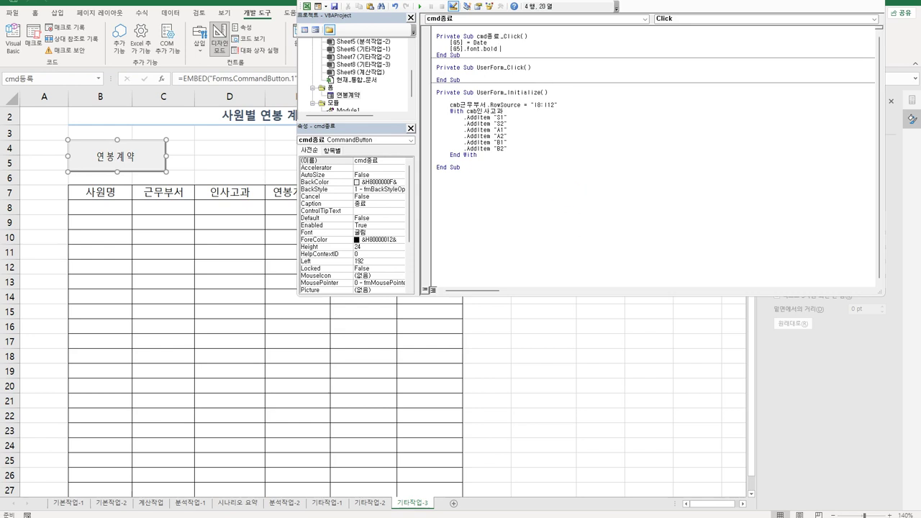
type("= true")
key("Return")
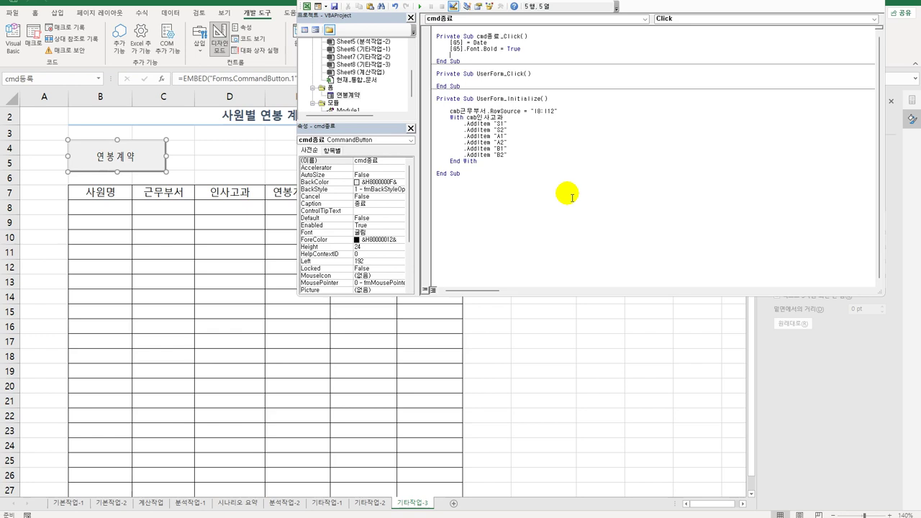
Step: After a blank line, start a MsgBox statement whose prompt begins with Date & " 총 "
key("Return")
type("msgbox ")
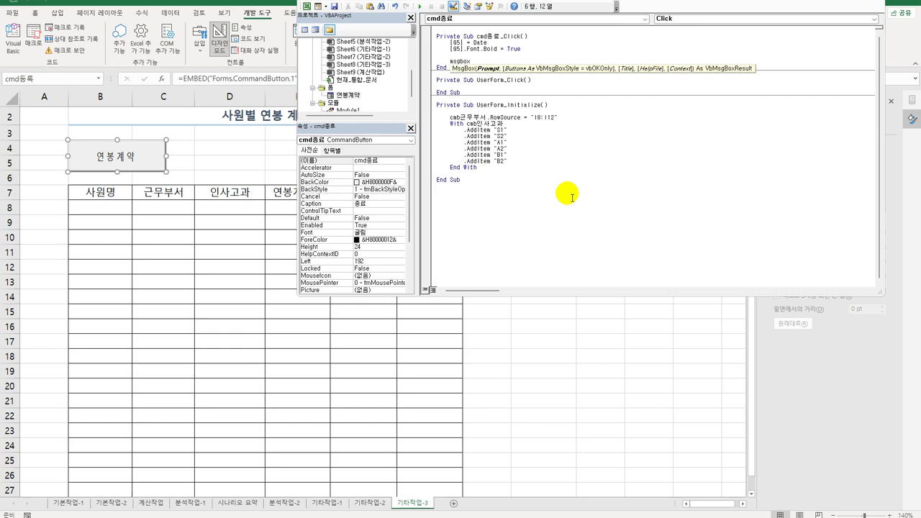
type("date & \"")
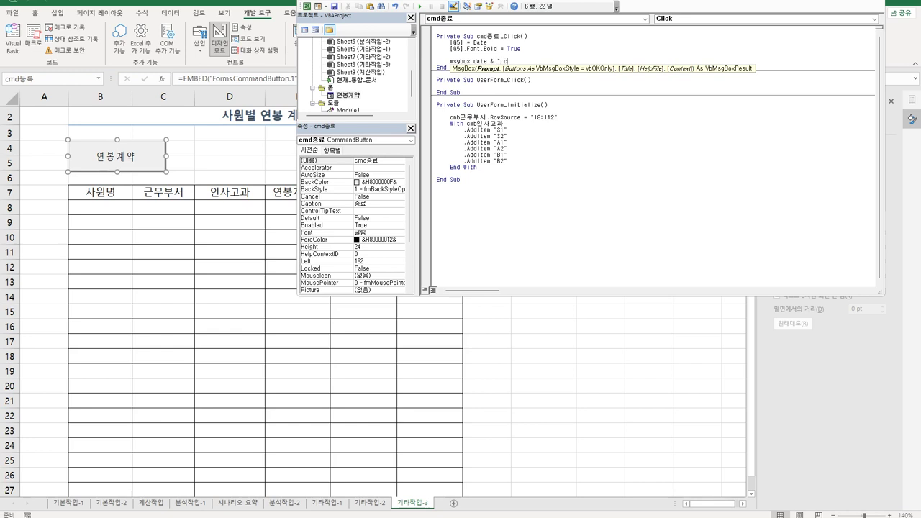
type("c")
type("총 ")
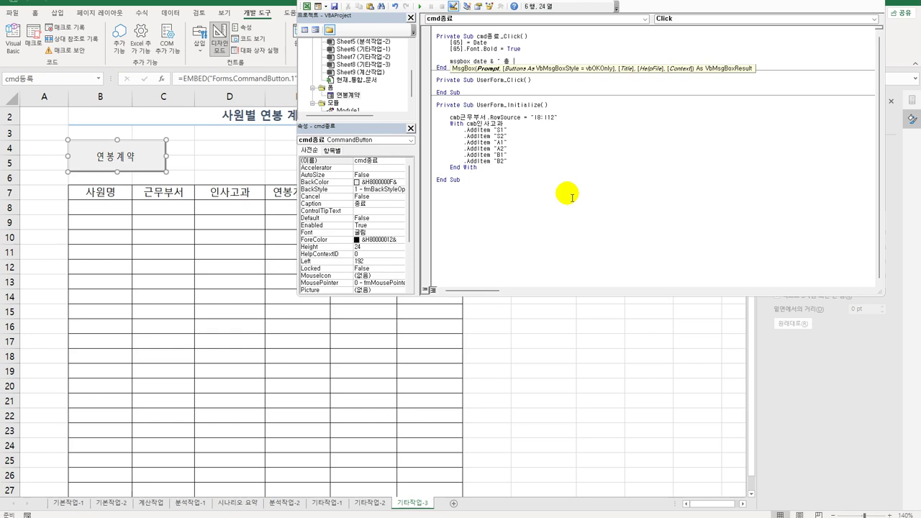
type("\"")
Step: Append & Range("B7").CurrentRegion.Rows.Count - 1 to the MsgBox prompt
type("& rabng")
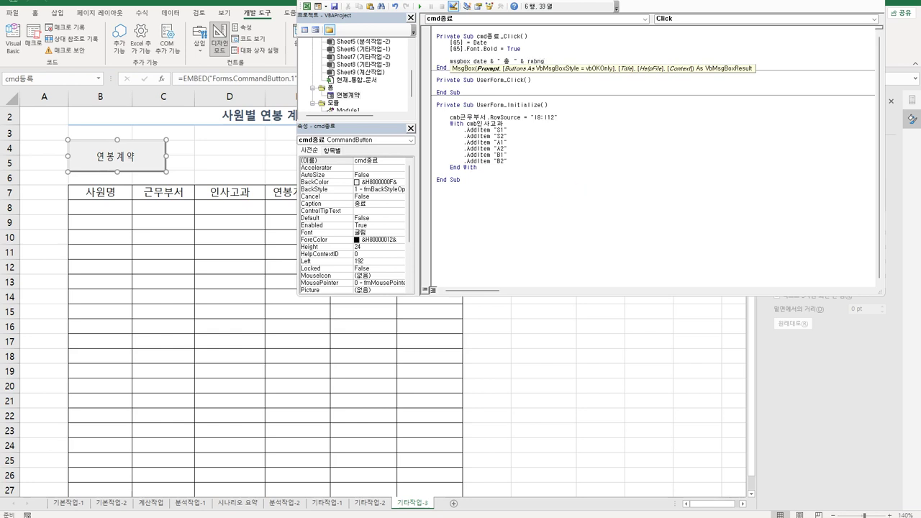
key("BackSpace")
key("BackSpace")
key("BackSpace")
type("nge(")
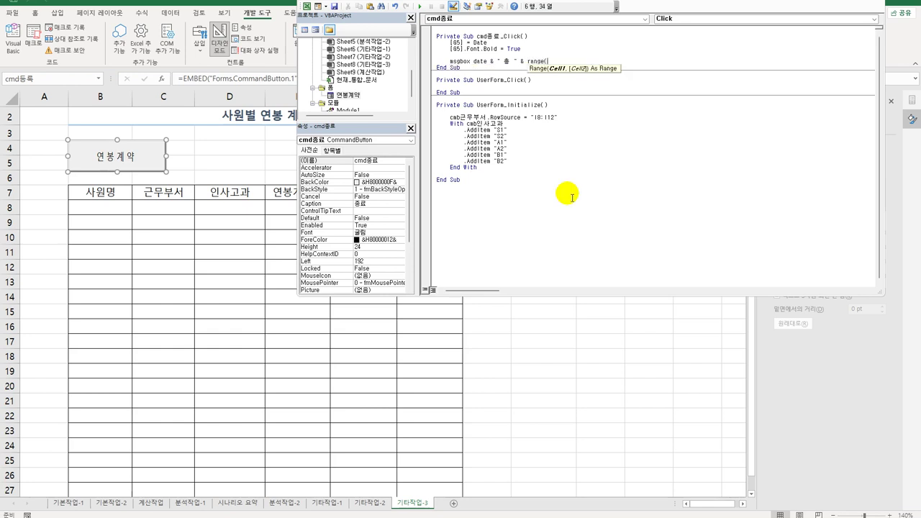
type("\"B7\"")
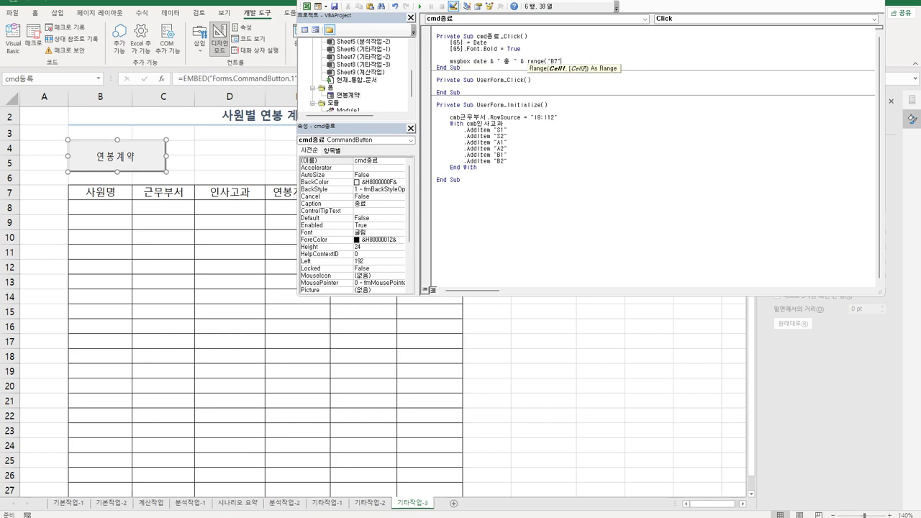
type(").cu")
key("Down")
key("Tab")
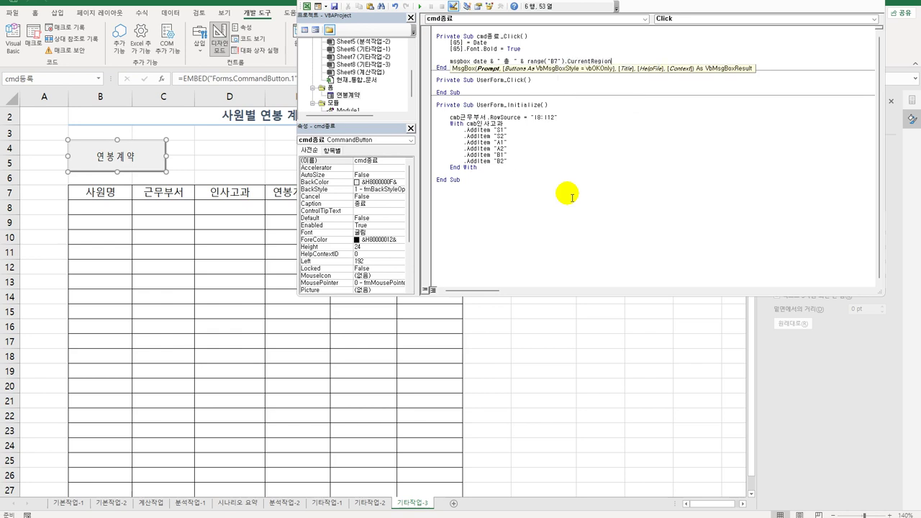
type(".Rows.count")
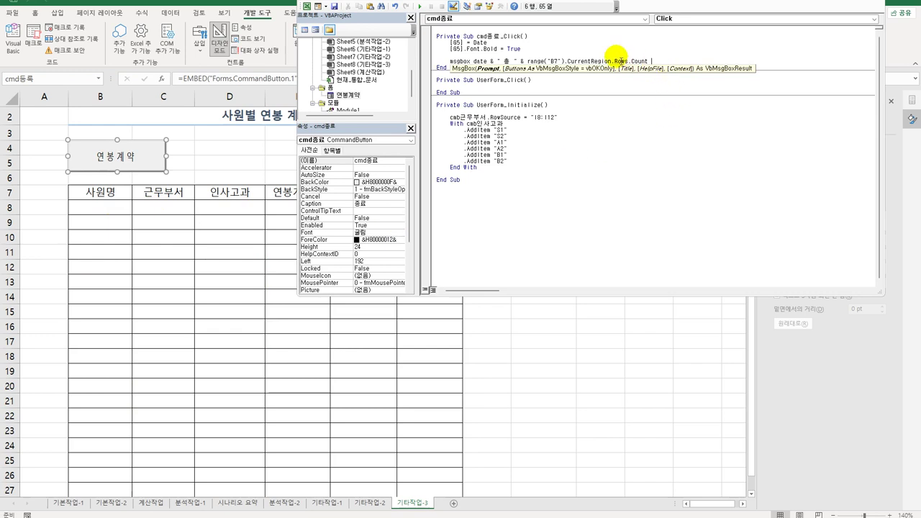
left_click_drag(529, 61, 645, 60)
left_click(649, 61)
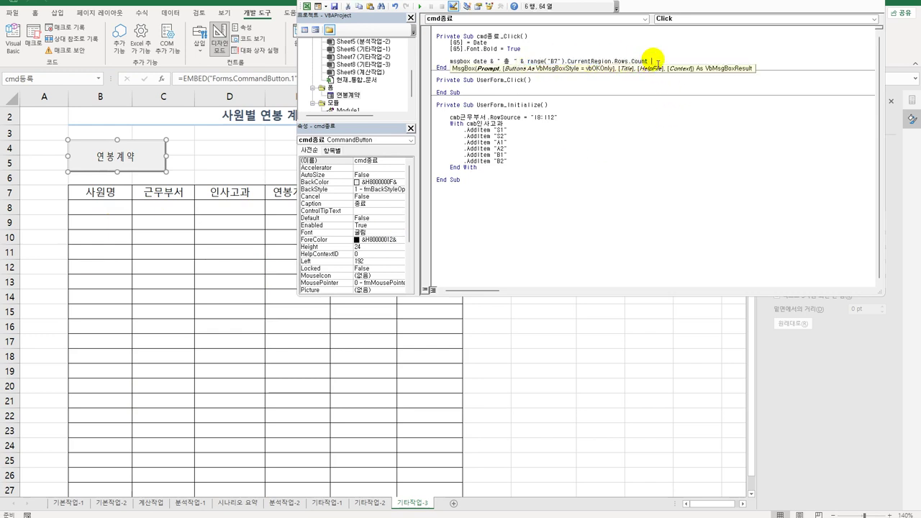
type("-1")
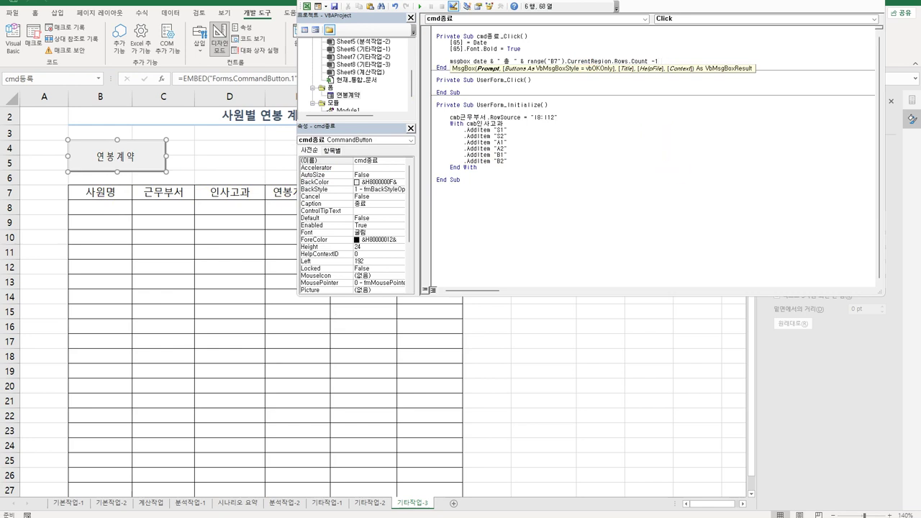
Step: Append & "건 입력 완료" to the MsgBox prompt, followed by a comma for the buttons argument
type(" & \"")
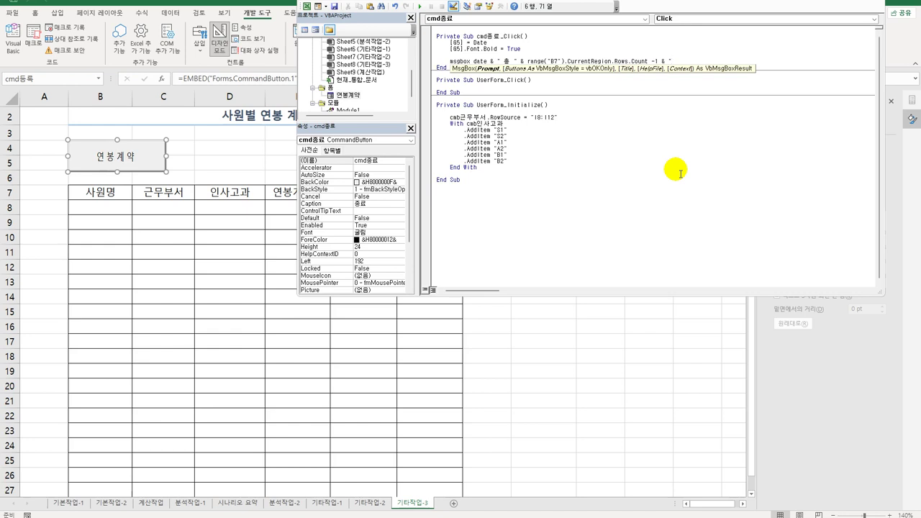
type("r")
key("BackSpace")
key("BackSpace")
type("건 ")
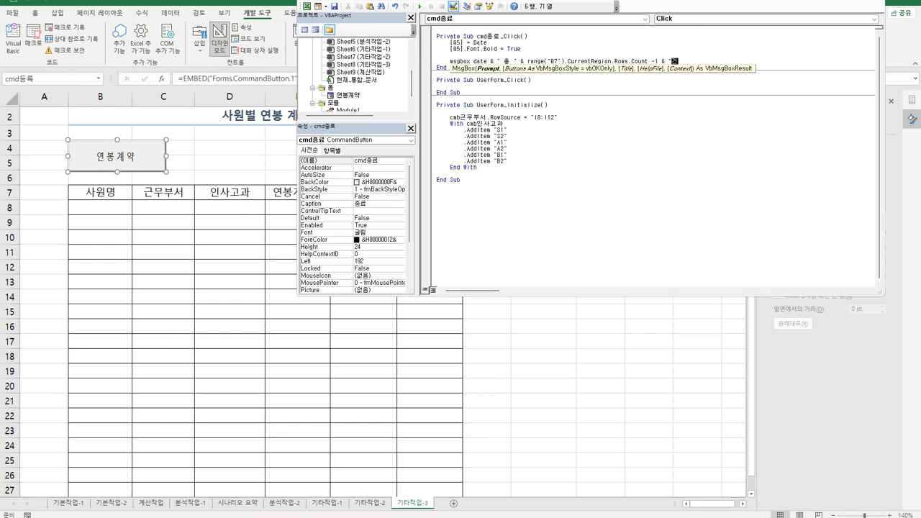
type("입력 완")
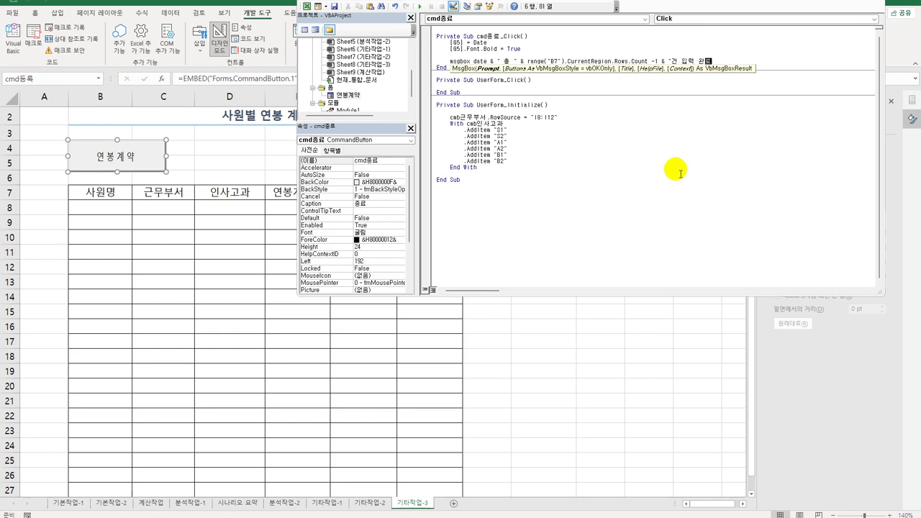
type("료\",")
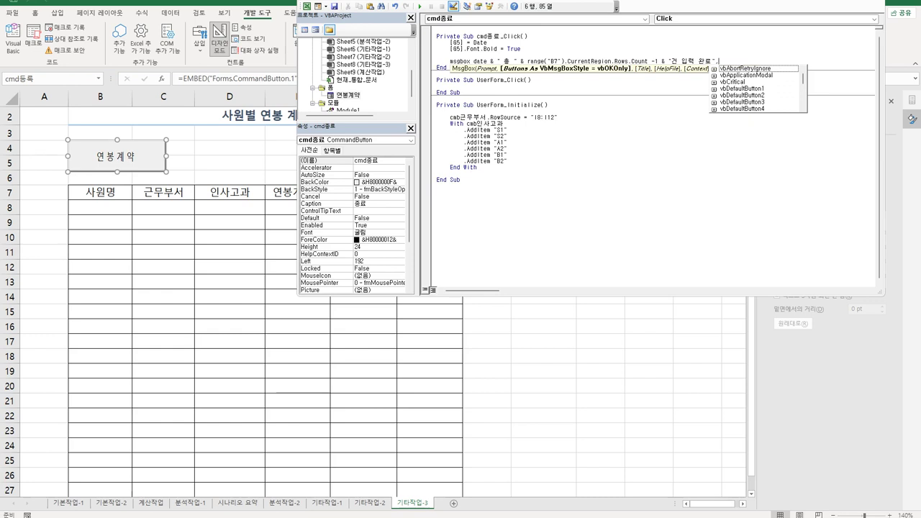
Step: Leave the MsgBox buttons argument empty, set its title to "폼 닫기", and add Unload Me on the following line
type(",")
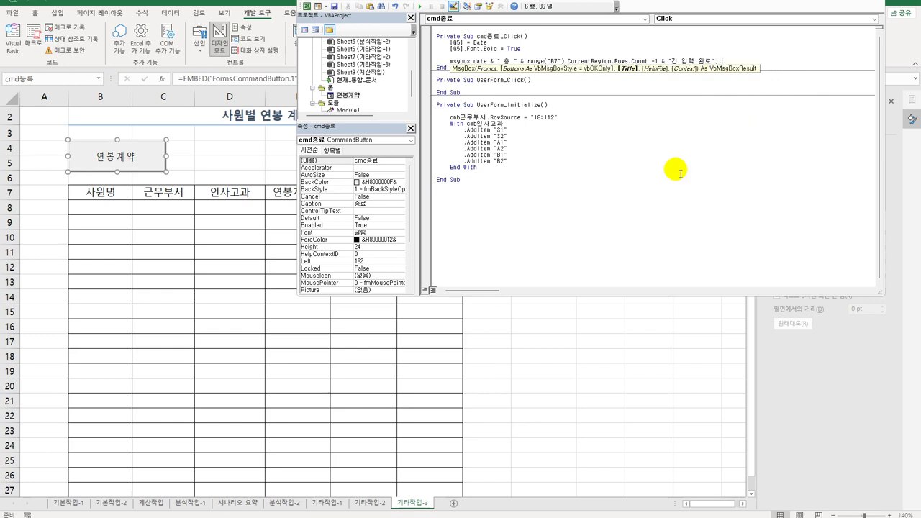
type("\"폼 닫기\"")
key("Return")
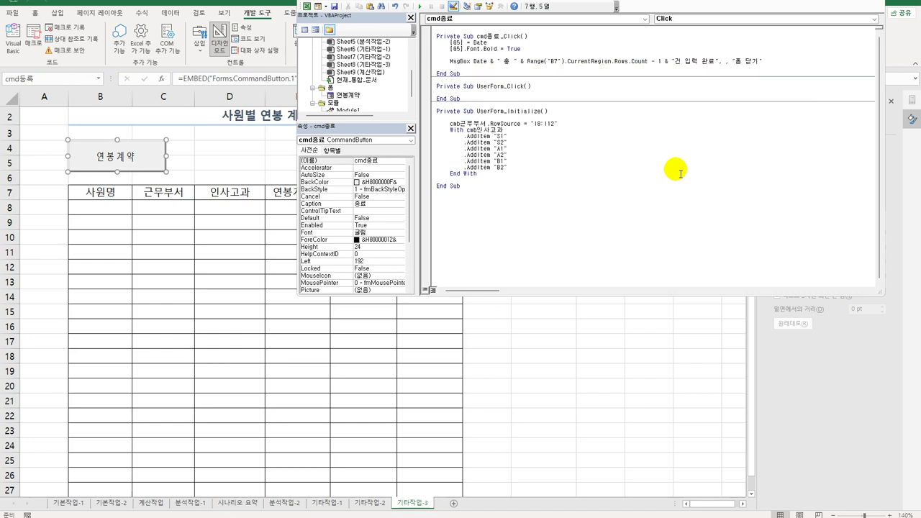
type("u")
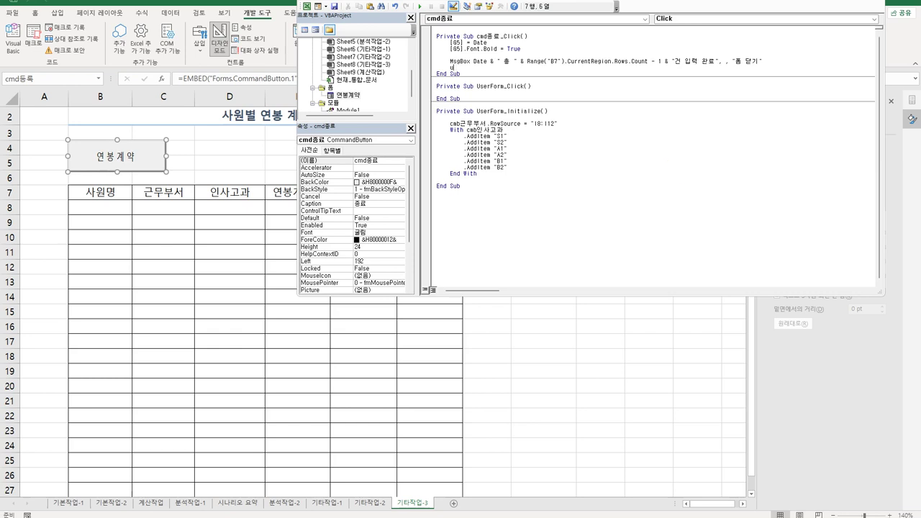
type("nload Me")
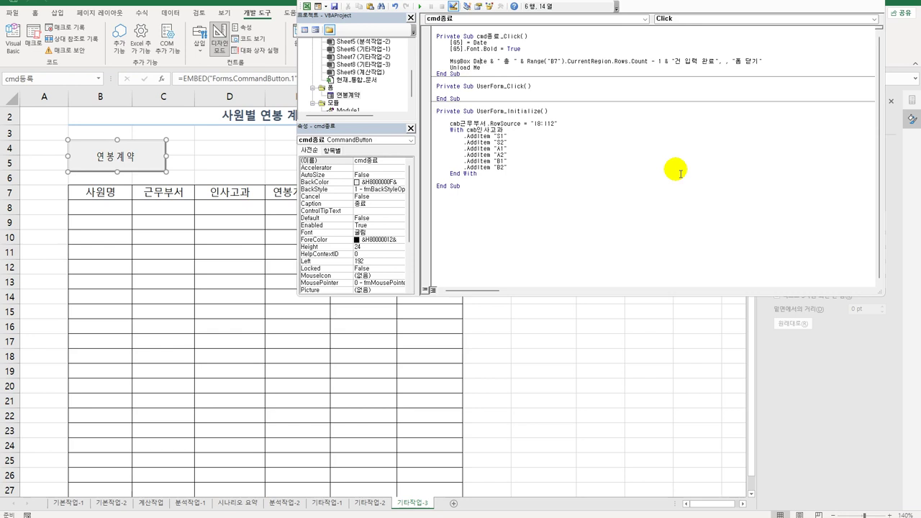
Step: Open the Click event procedure of the 등록 button on the 연봉계약 form
double_click(352, 96)
left_click(575, 51)
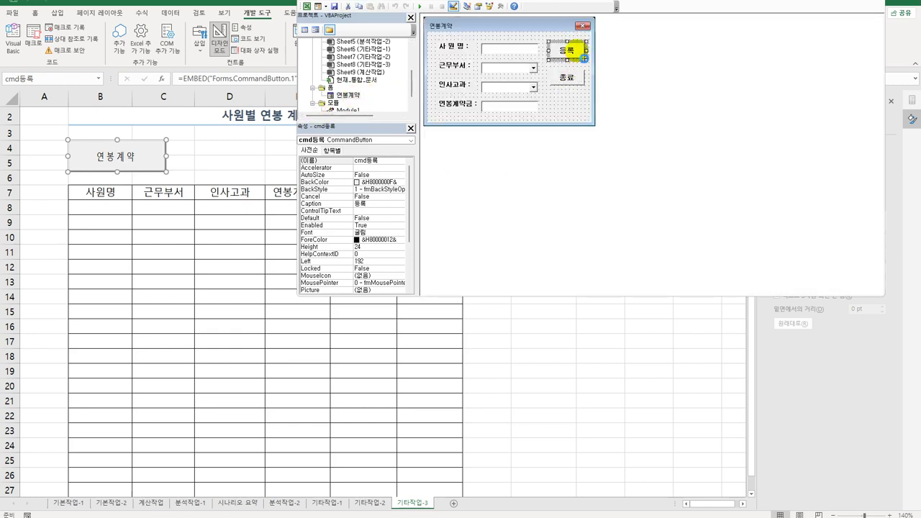
double_click(575, 50)
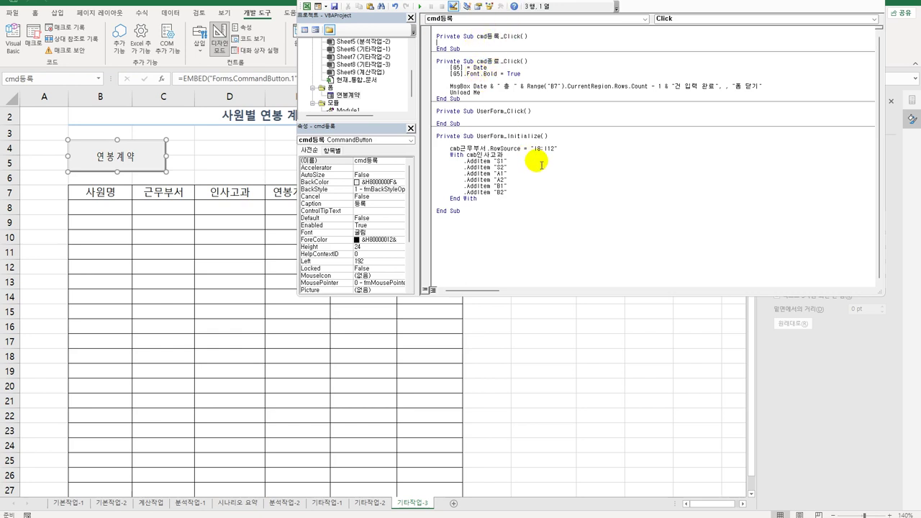
Step: In cmd등록_Click, add the row-number line i = Range("B7").CurrentRegion.Rows.Count + 7 below blank lines
key("Return")
key("Return")
key("Tab")
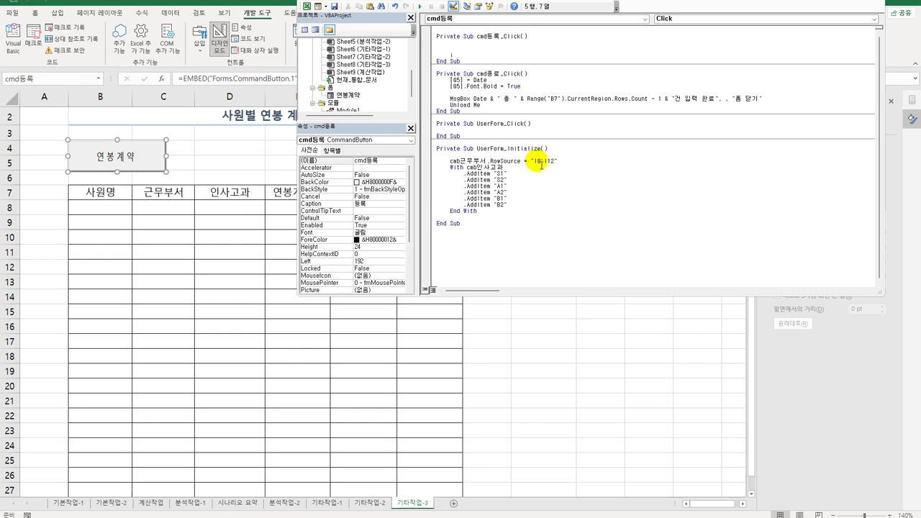
type("i = range(")
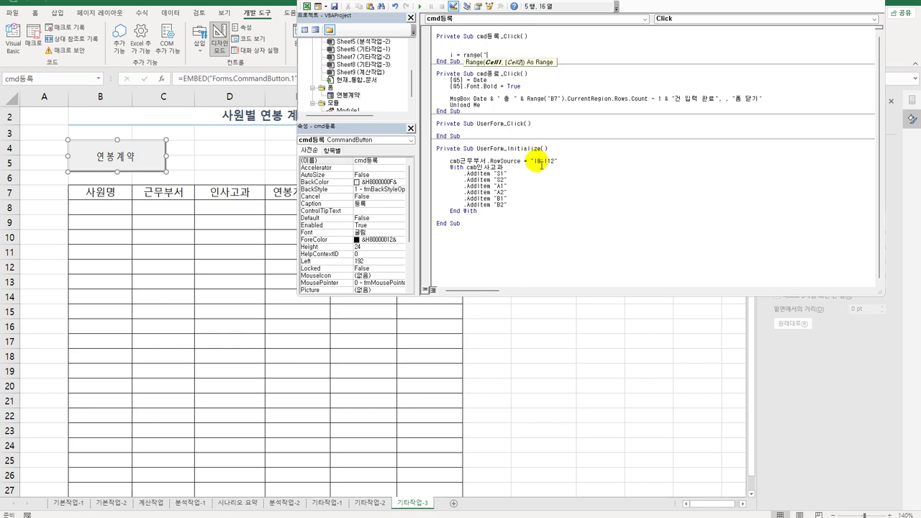
type("\"B7\").CurrentRegion.")
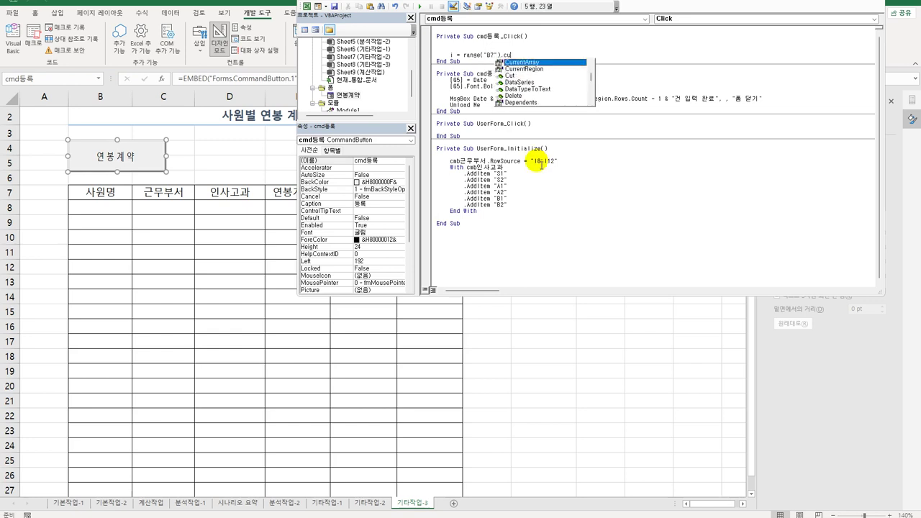
type("Rows.count")
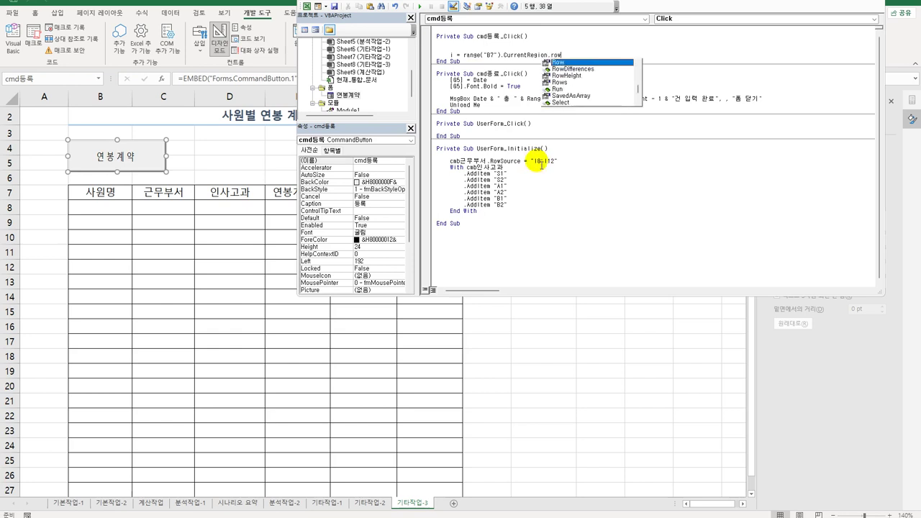
type(" +")
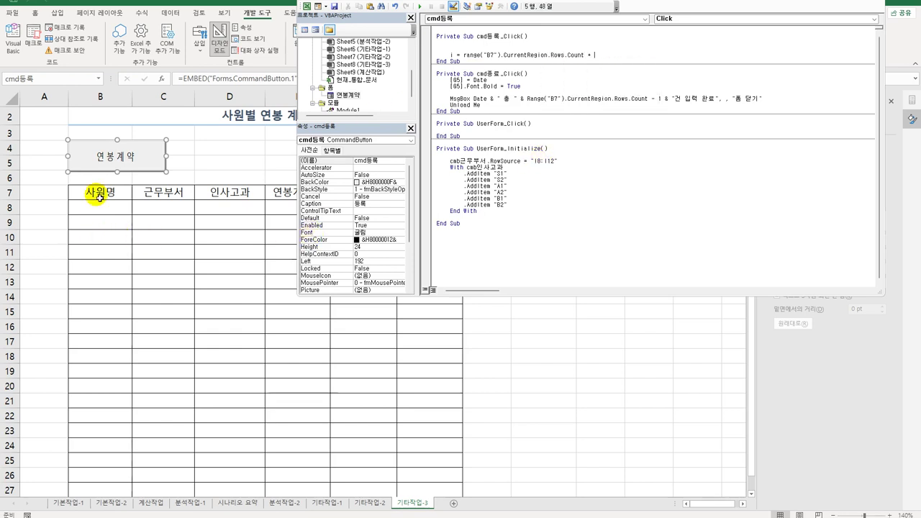
scroll(52, 126, "up", 1)
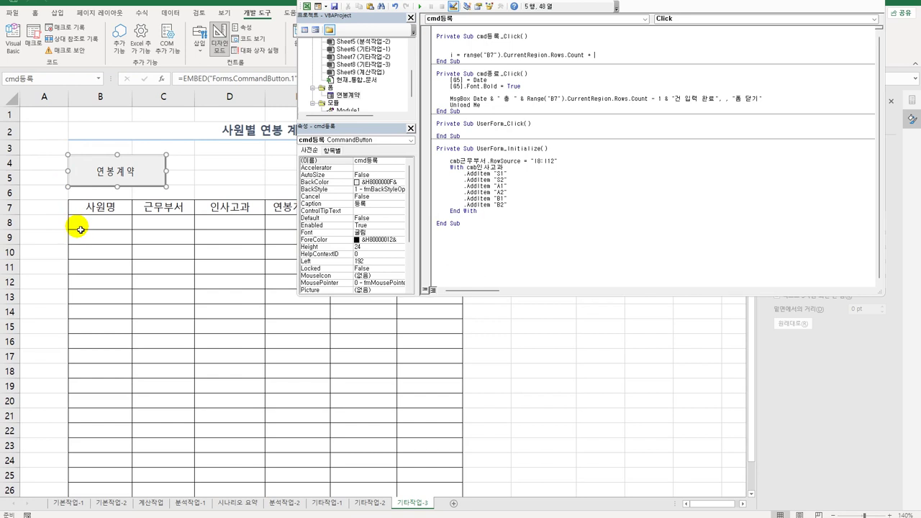
type("7")
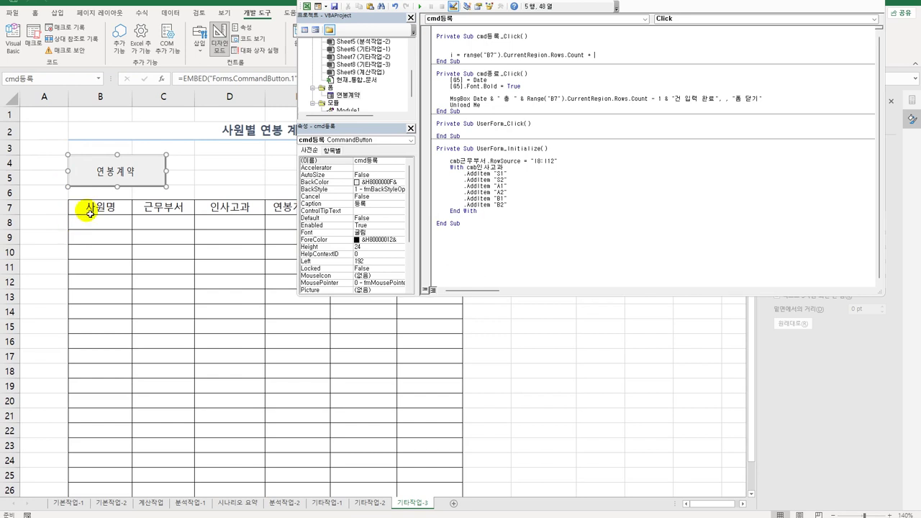
left_click(464, 54)
left_click_drag(464, 55, 589, 58)
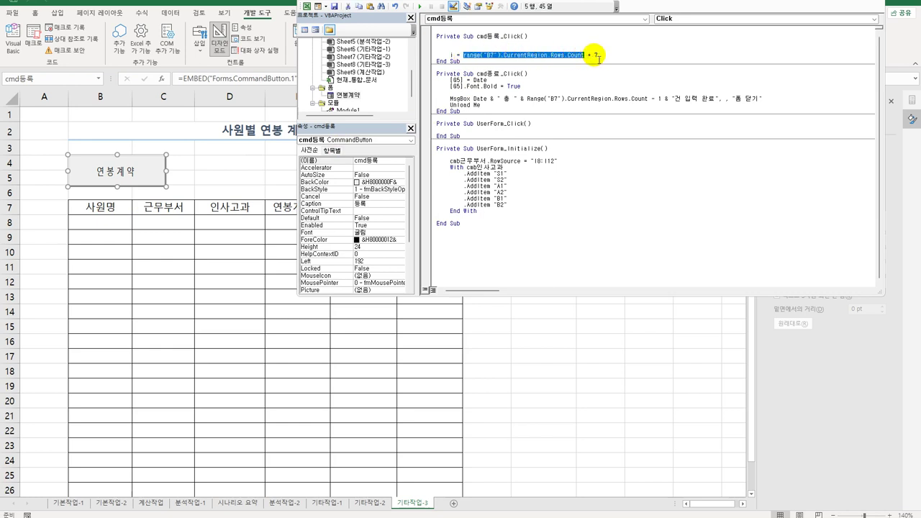
double_click(596, 55)
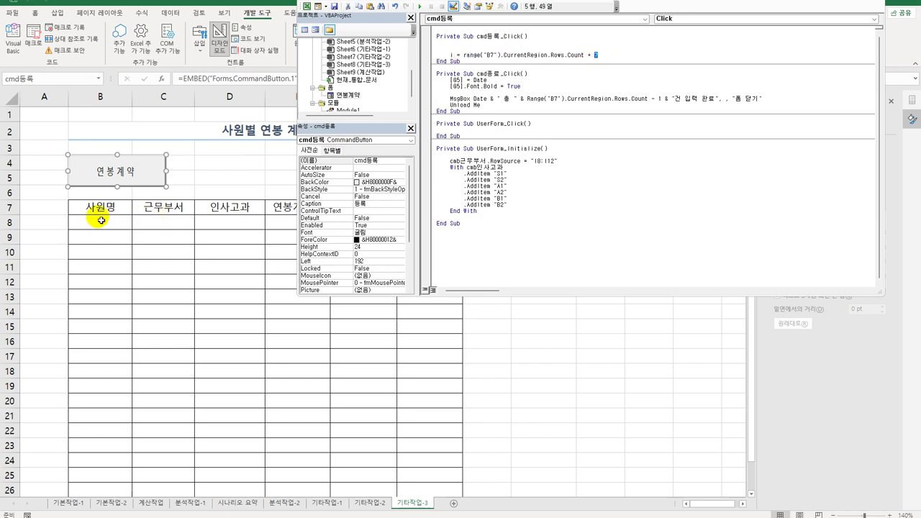
Step: Leave a blank line after the row-number statement and start an assignment to Cells(i, 2)
left_click(634, 63)
left_click(634, 56)
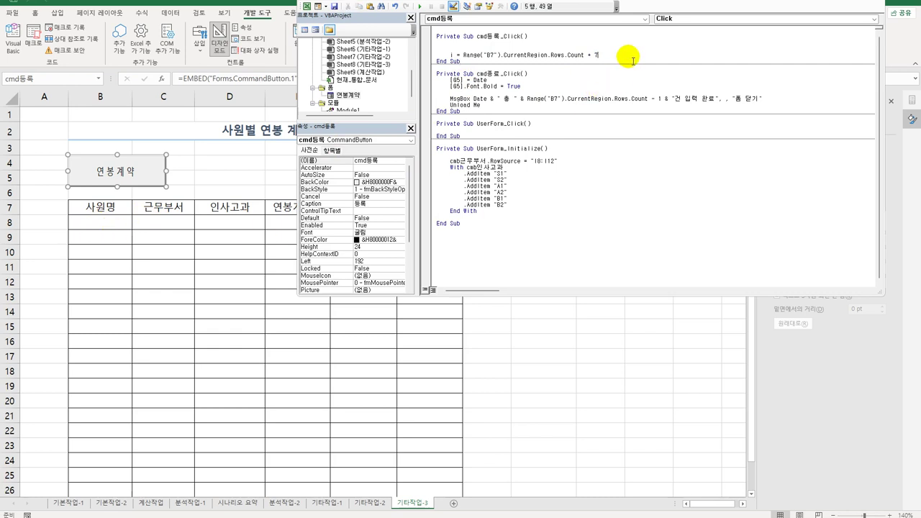
key("Return")
key("Return")
type("cells(i,")
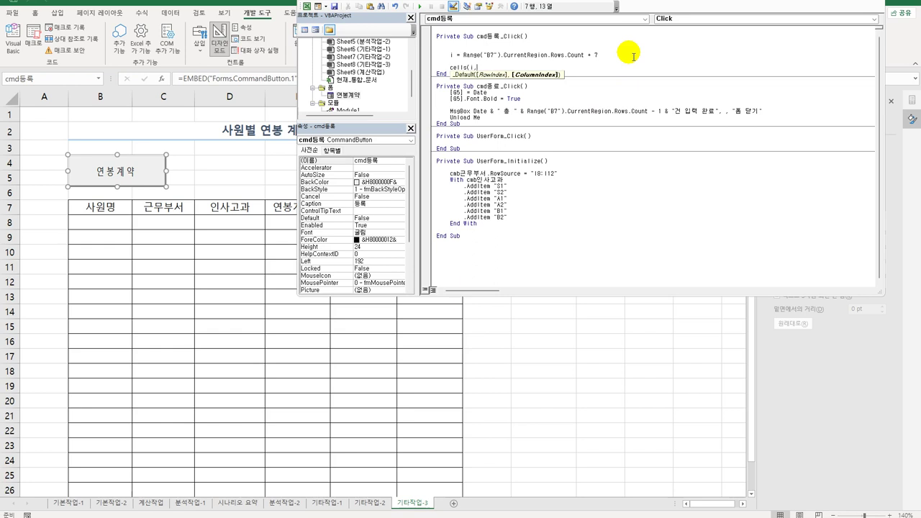
type("2)")
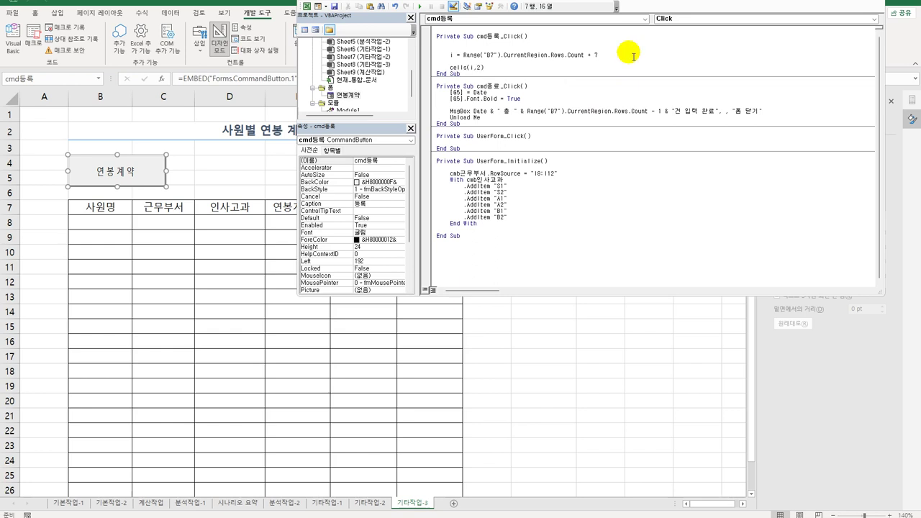
type(" =")
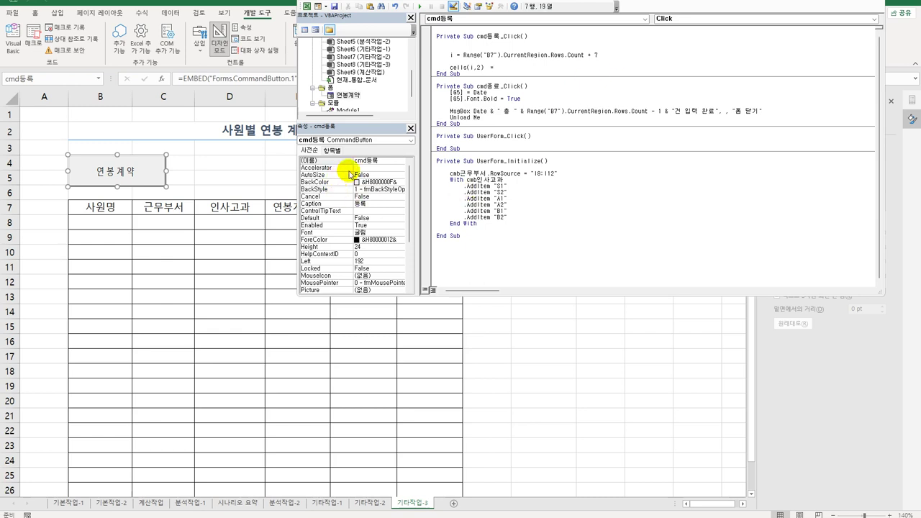
Step: Copy the 사원명 text box's control name from the form and complete the assignment with txt사원명.Value
double_click(348, 95)
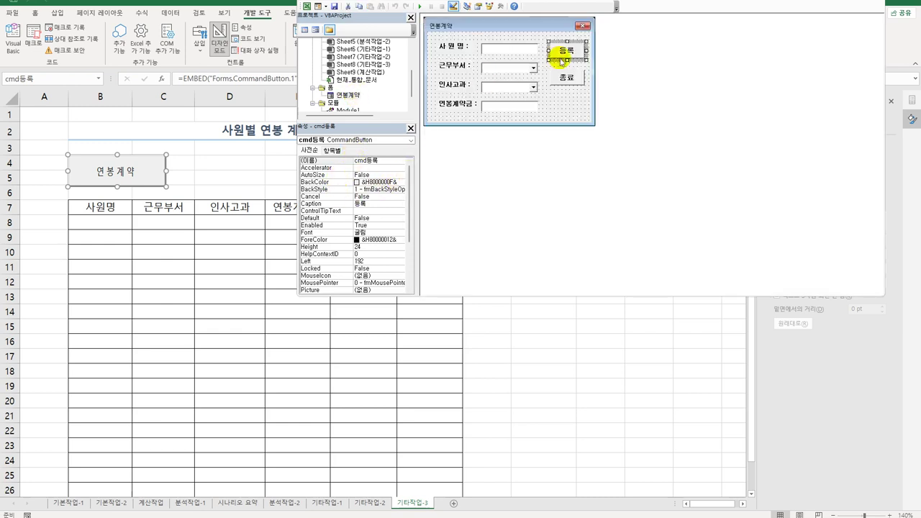
left_click(503, 49)
left_click(326, 161)
key("ctrl+c")
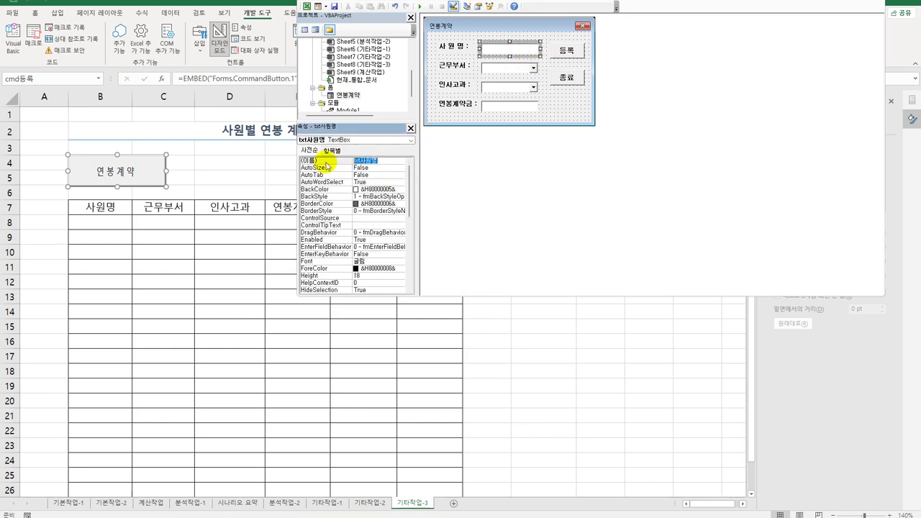
double_click(573, 49)
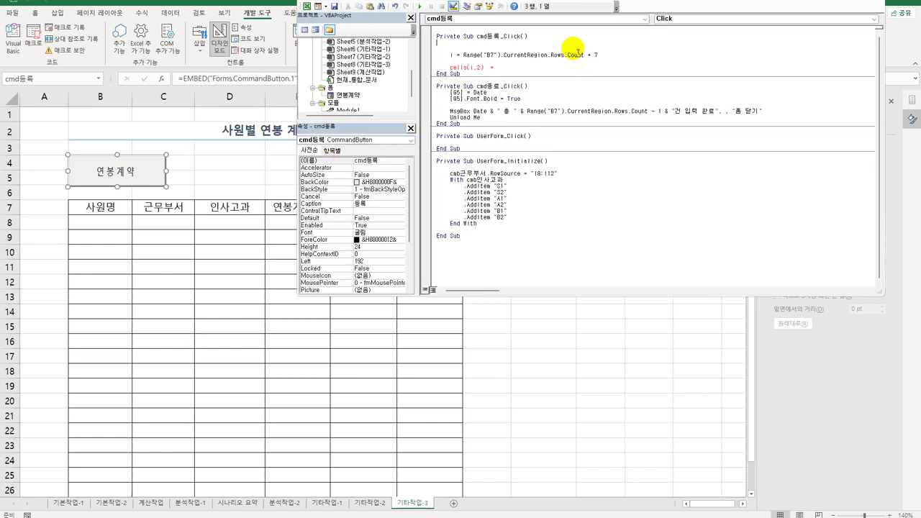
left_click(523, 69)
key("ctrl+v")
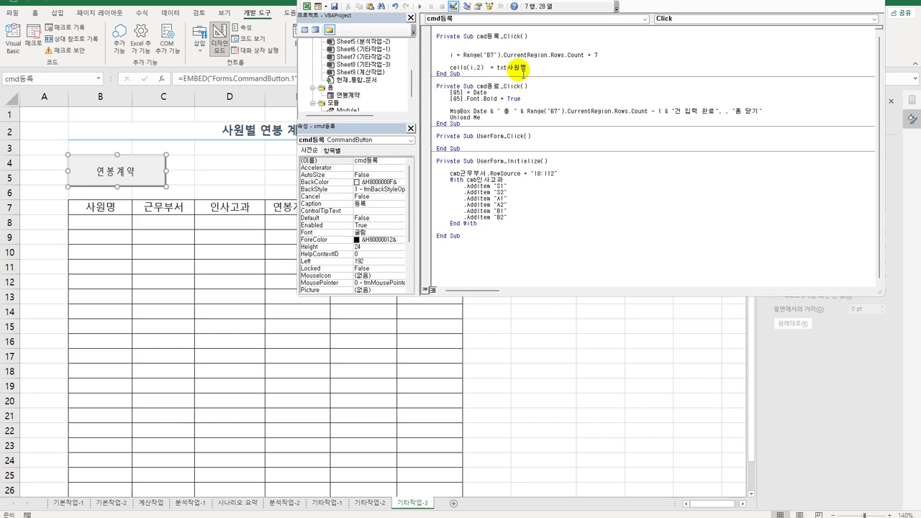
type(".Value")
key("Return")
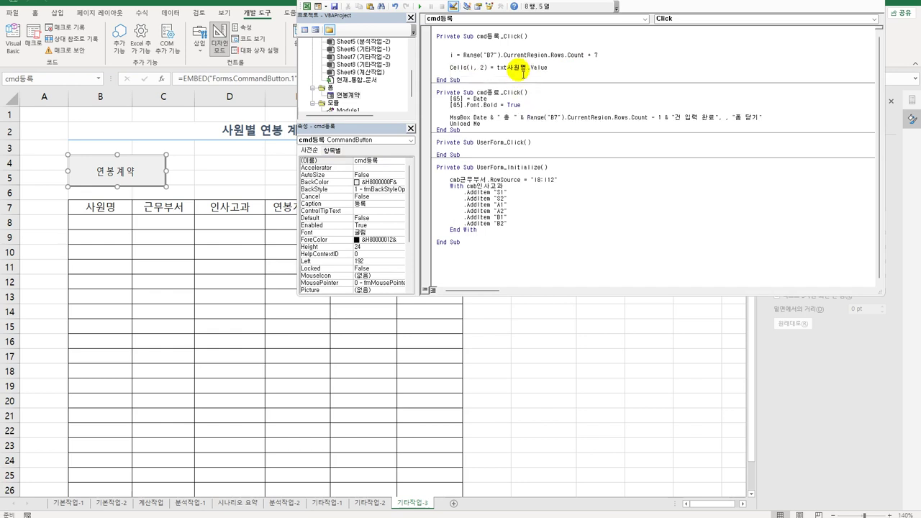
Step: Duplicate the Cells(i, 2) = txt사원명.Value line five times directly below it
key("Up")
key("shift+End")
key("ctrl+c")
key("Down")
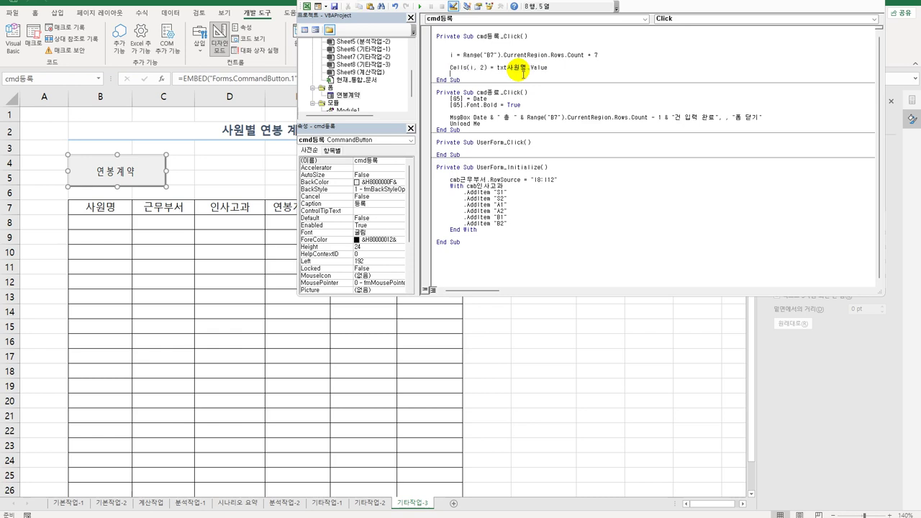
key("ctrl+v")
key("Return")
key("ctrl+v")
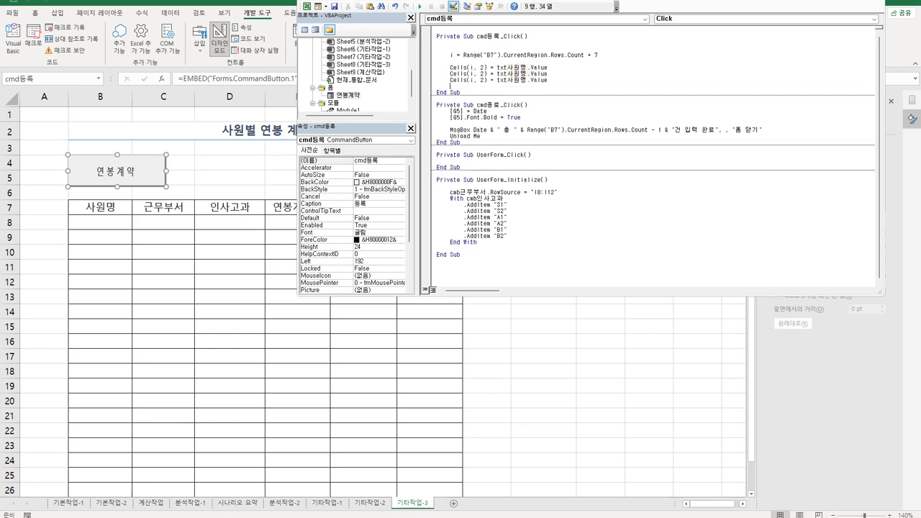
key("Return")
key("ctrl+v")
key("Return")
key("ctrl+v")
key("Return")
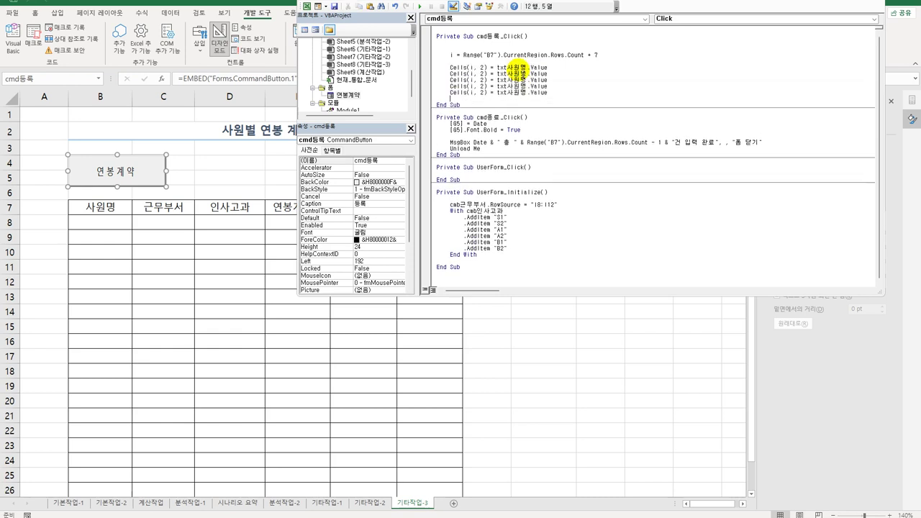
key("ctrl+v")
key("Return")
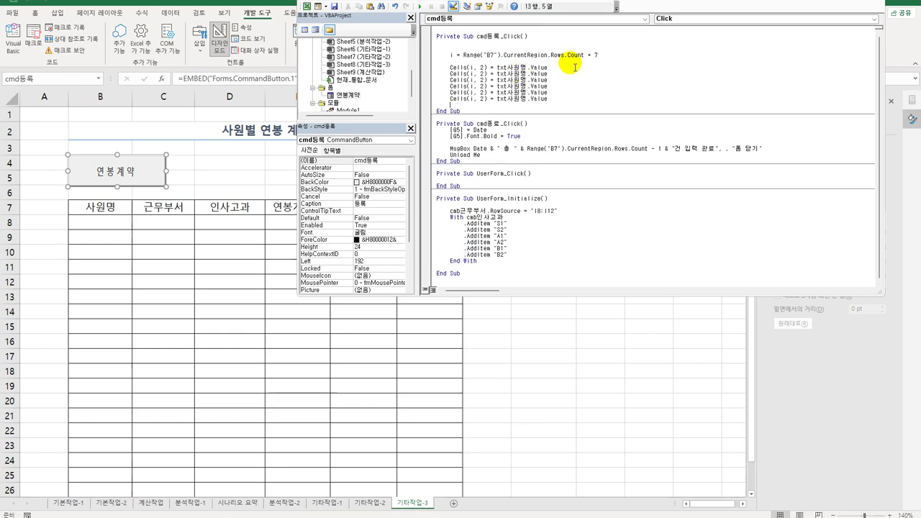
Step: Change the column index in the five duplicated Cells lines to 3, 4, 5, 6 and 7 in order
double_click(482, 73)
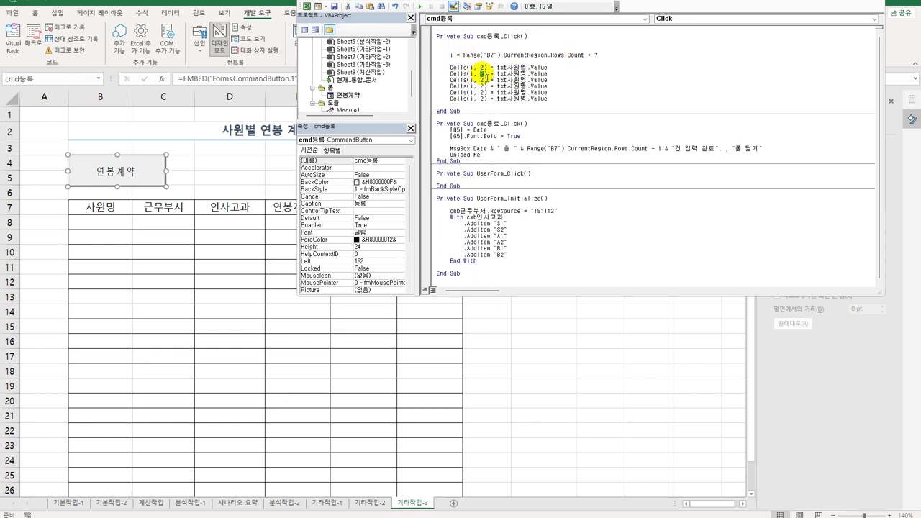
type("3")
double_click(481, 79)
type("4")
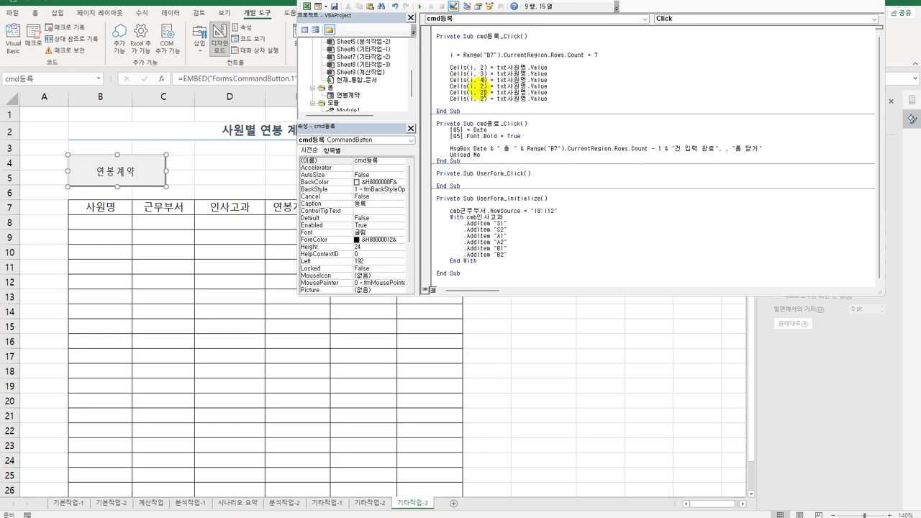
double_click(482, 86)
type("5")
left_click(482, 92)
type("6")
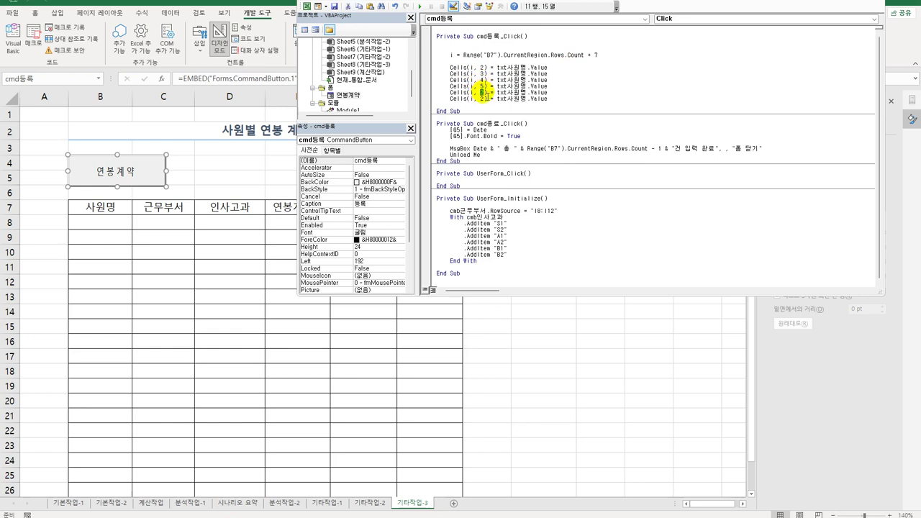
double_click(482, 98)
type("7")
Step: Copy the 근무부서 combo box's control name from the form and replace txt사원명 with cmb근무부서 in the Cells(i, 3) line
double_click(353, 98)
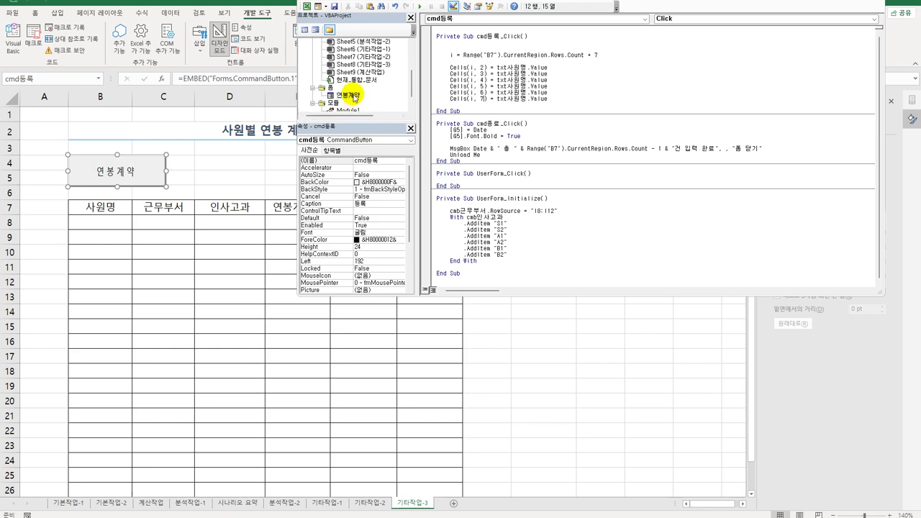
left_click(500, 70)
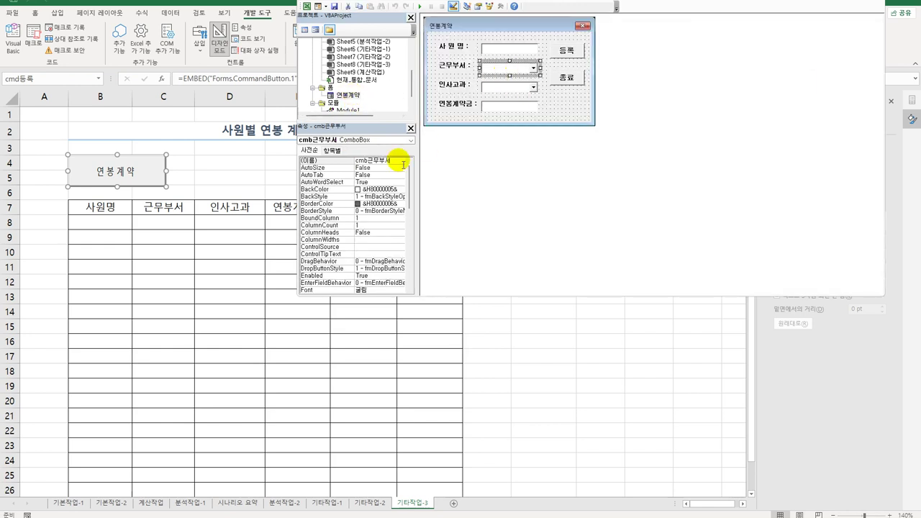
left_click(373, 160)
double_click(568, 53)
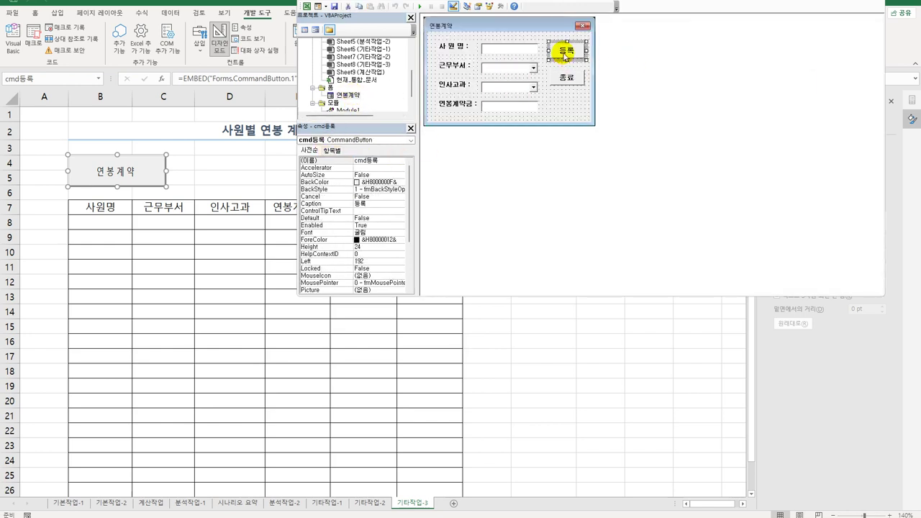
left_click_drag(496, 74, 526, 73)
key("ctrl+v")
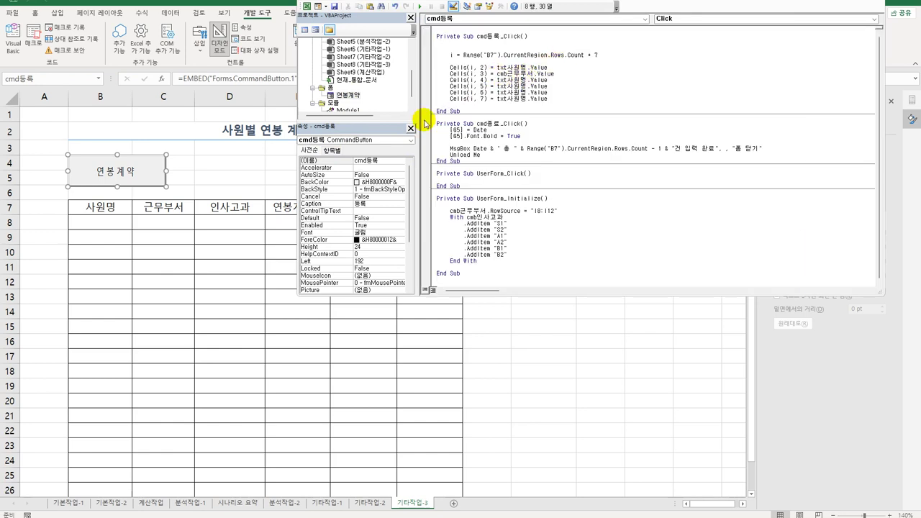
Step: Copy the 인사고과 combo box's control name from the form and replace txt사원명 with cmb인사고과 in the Cells(i, 4) line
double_click(354, 96)
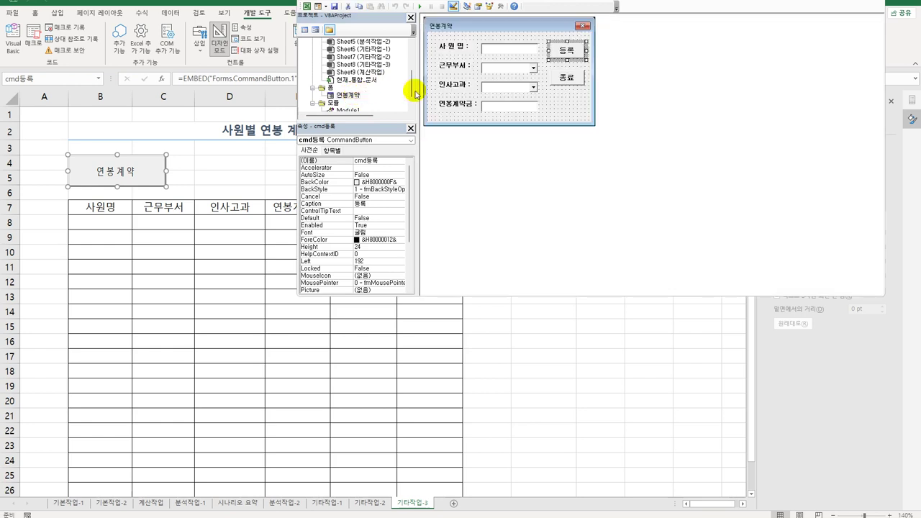
left_click(504, 87)
left_click(398, 163)
key("ctrl+c")
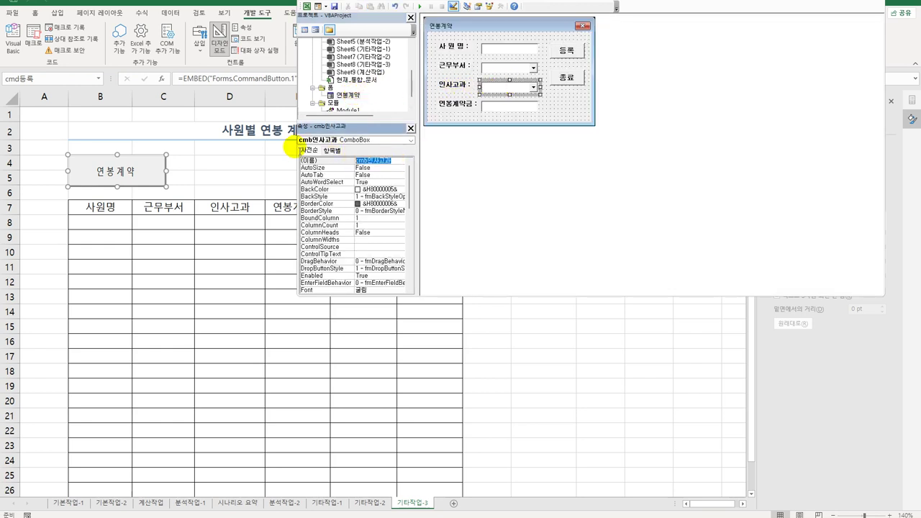
double_click(575, 60)
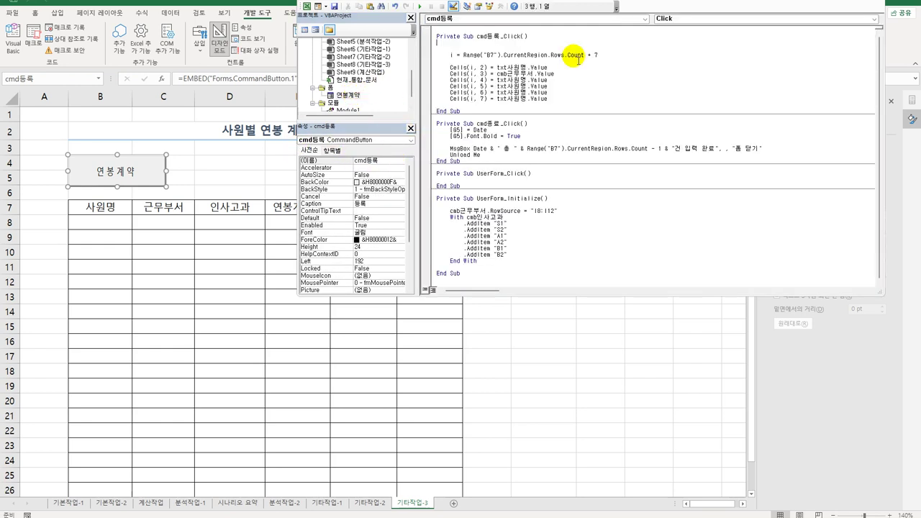
left_click_drag(498, 79, 522, 79)
key("ctrl+v")
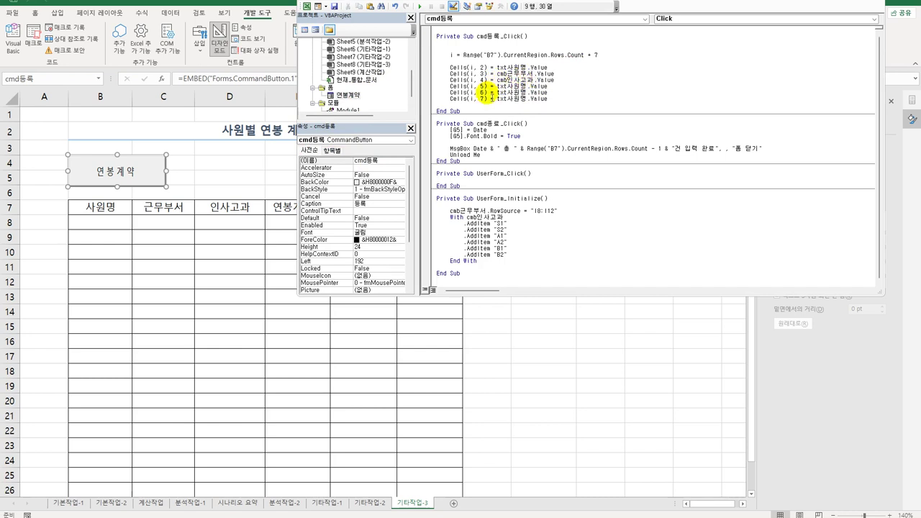
Step: Look up the 연봉계약금 text box's control name on the form and replace txt사원명 with txt연봉 in the Cells(i, 5) line
left_click(344, 96)
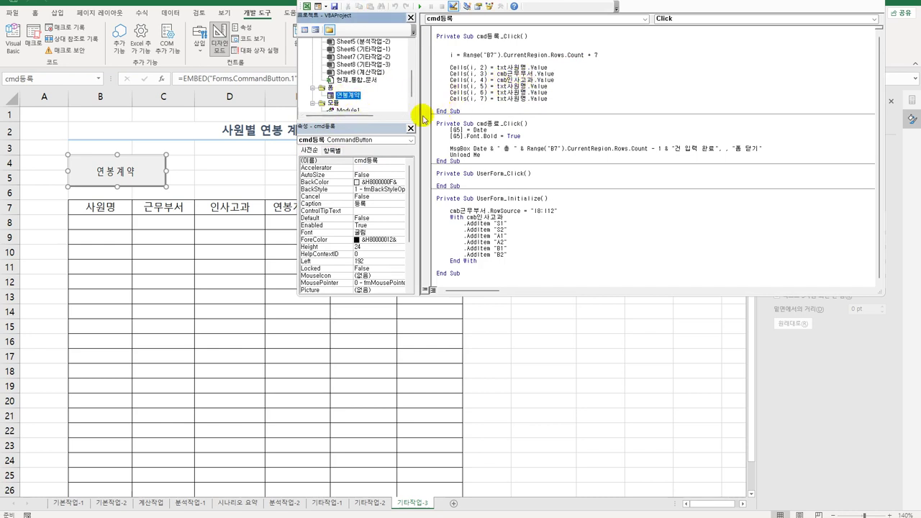
double_click(346, 94)
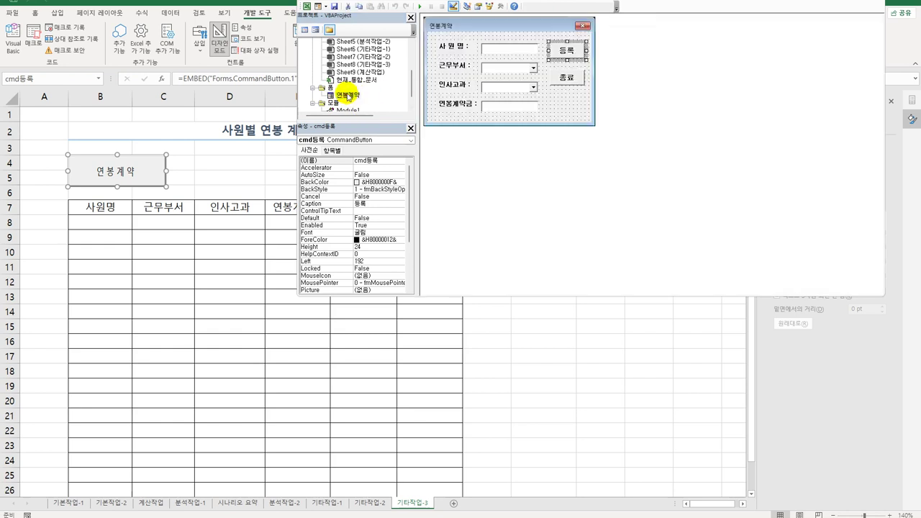
left_click(507, 107)
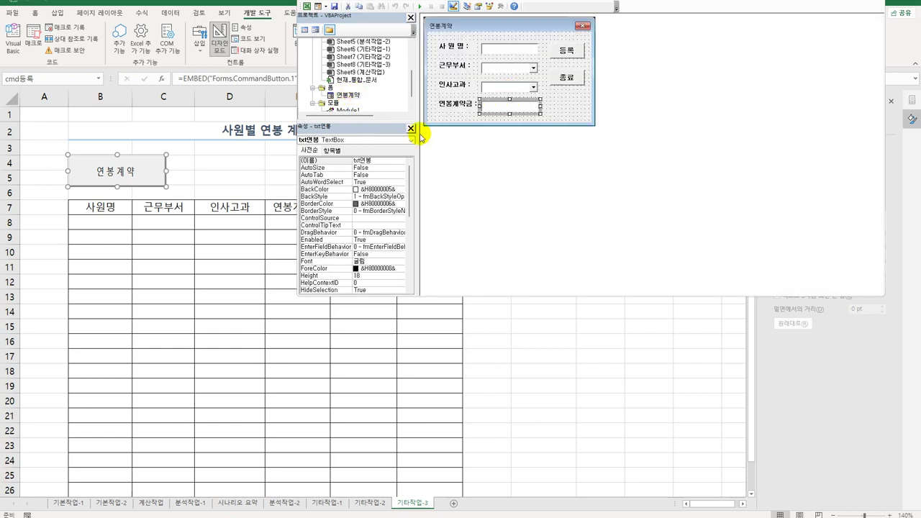
left_click(379, 162)
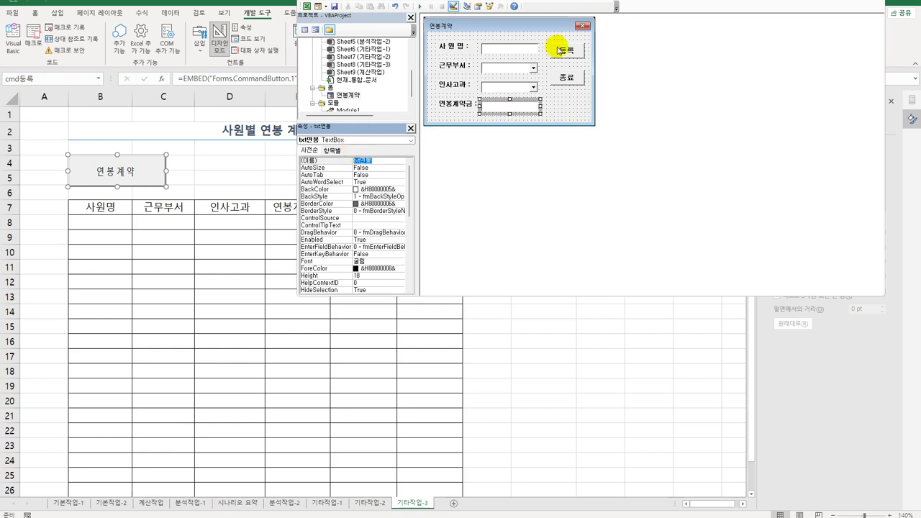
left_click(570, 52)
double_click(571, 52)
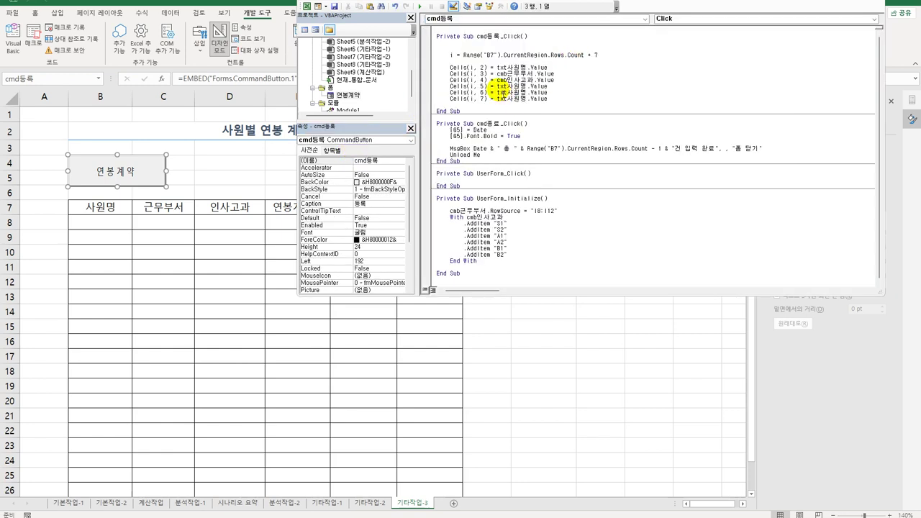
double_click(515, 86)
type("txt연봉")
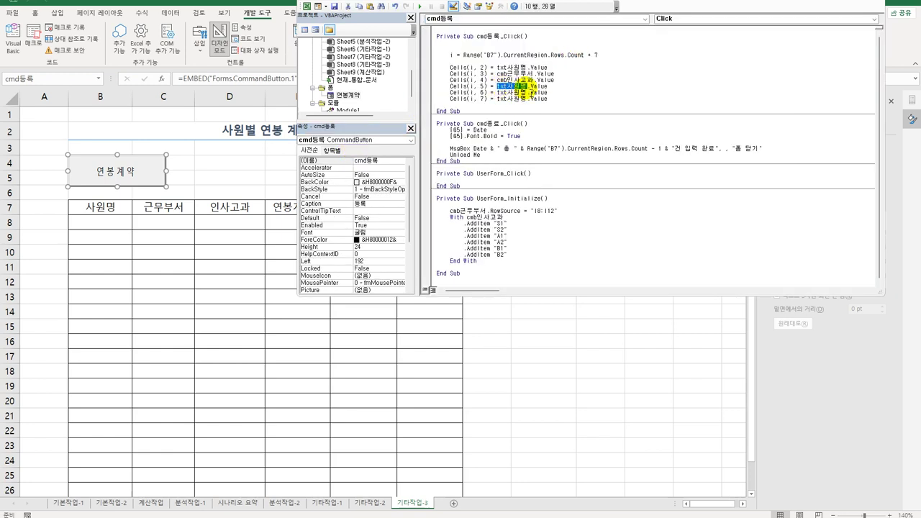
left_click(537, 131)
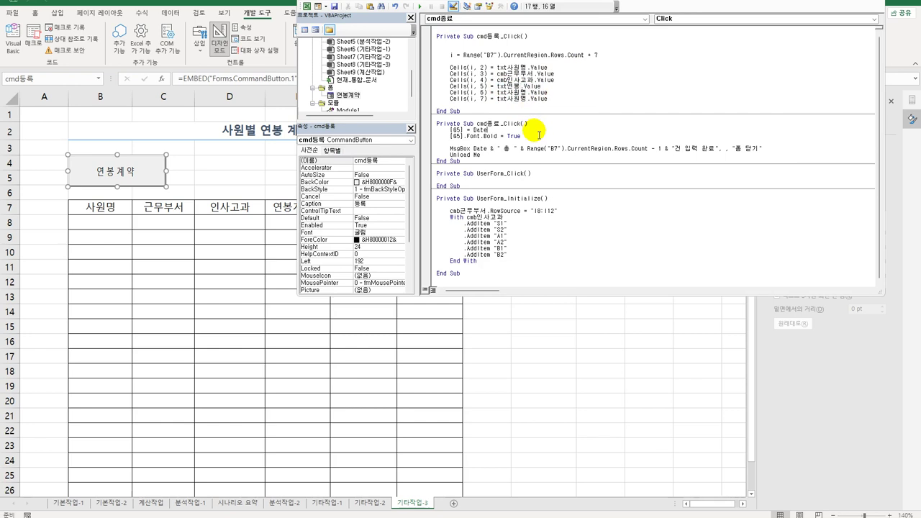
Step: Insert the condition If Left(cmb인사고과, 1) = "S" Then above the Cells(i, 6) line and indent that line beneath it
left_click(560, 92)
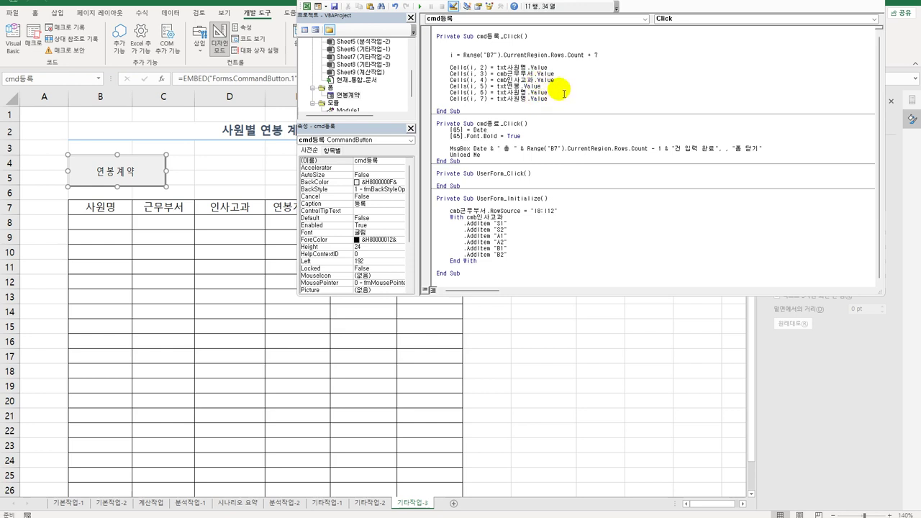
key("Return")
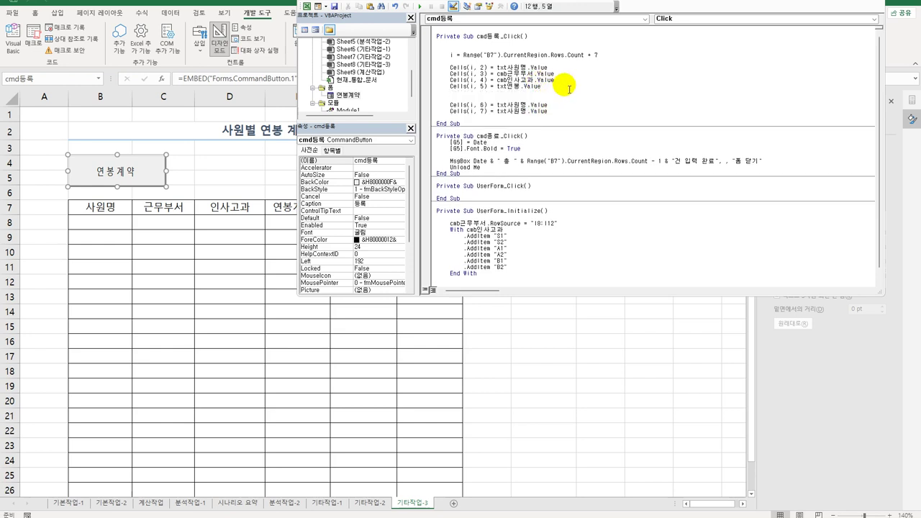
type("if left(cmb인사고과,1) = \"")
key("BackSpace")
type("S\" Then")
key("Down")
key("Home")
key("Tab")
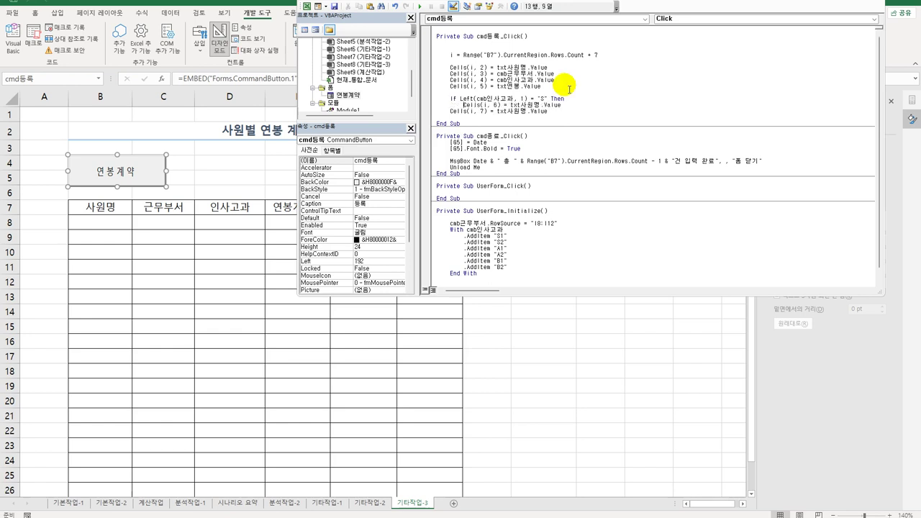
Step: Replace txt사원명.Value in the Cells(i, 6) line with Cells(i, 5) * 0.2 and add a new line below
key("End")
key("shift+Left")
key("shift+Left")
key("shift+Left")
key("shift+Left")
key("shift+Left")
key("shift+Left")
key("shift+Left")
key("shift+Left")
key("shift+Left")
key("shift+Left")
key("shift+Left")
key("shift+Left")
key("shift+Left")
key("shift+Right")
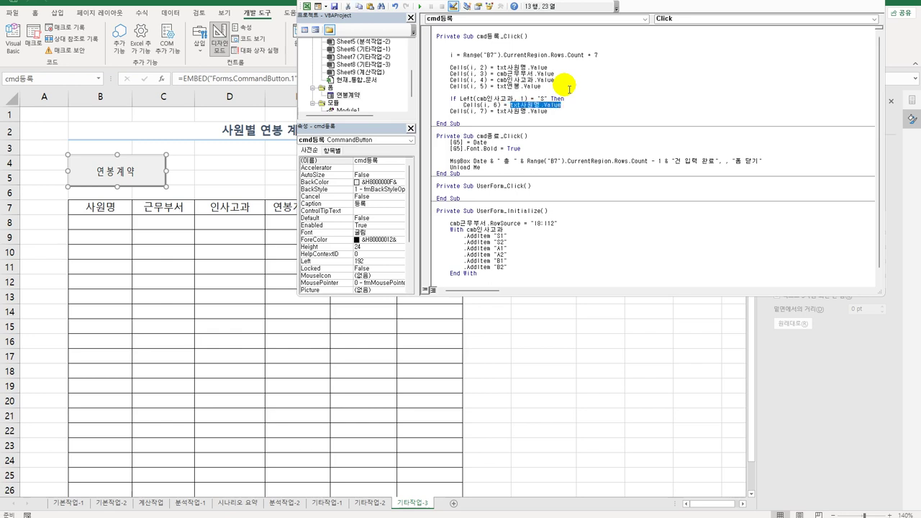
type("cells(i")
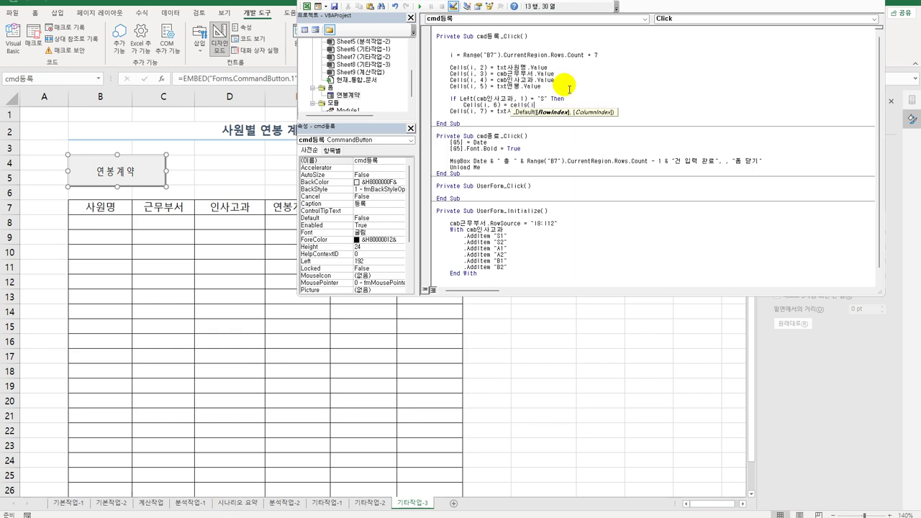
type(",5)")
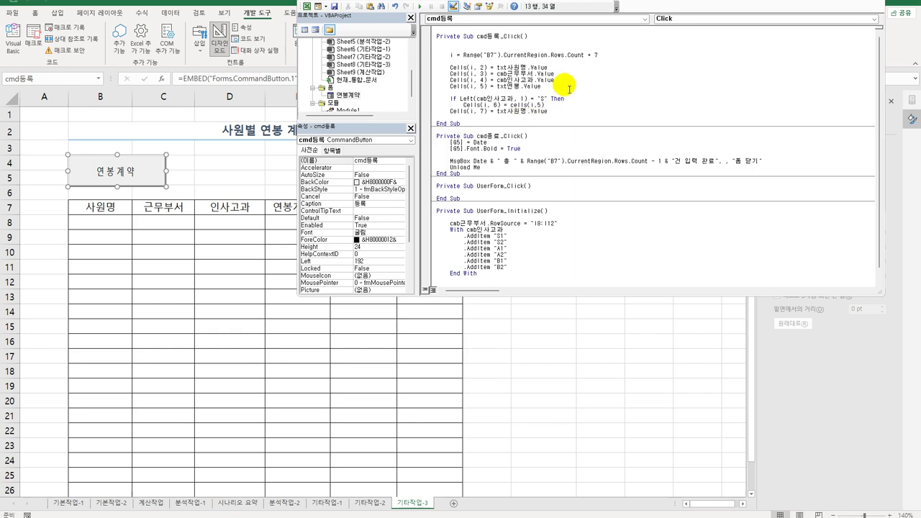
type("+ 0.2")
key("Return")
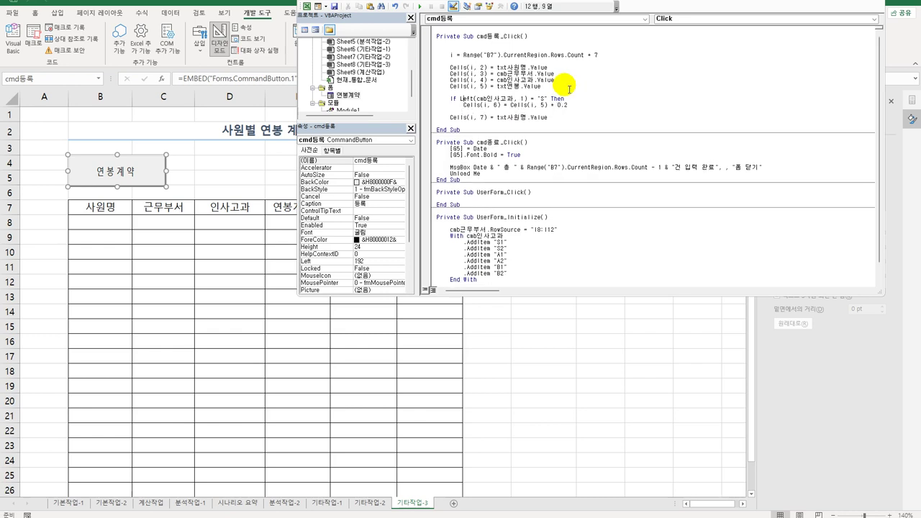
Step: Duplicate the If condition and its Cells(i, 6) line directly below the original pair
key("shift+Down")
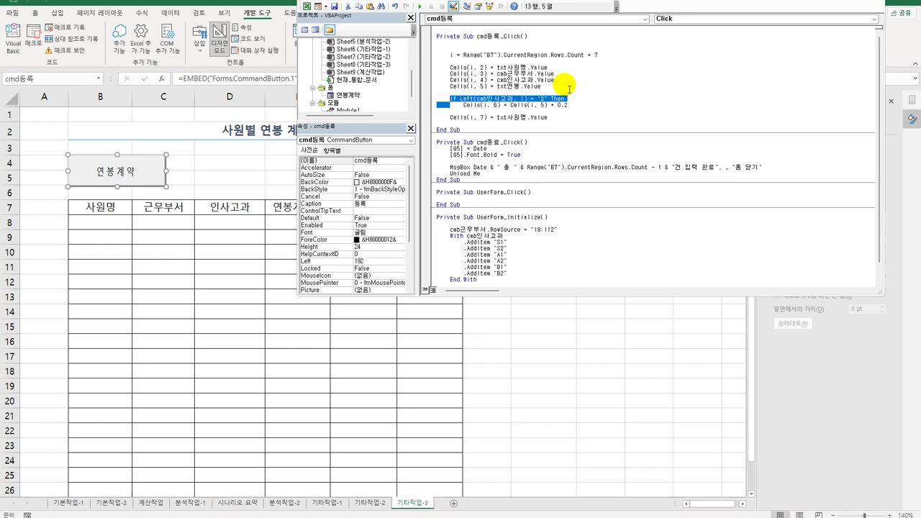
key("shift+End")
key("ctrl+c")
key("Down")
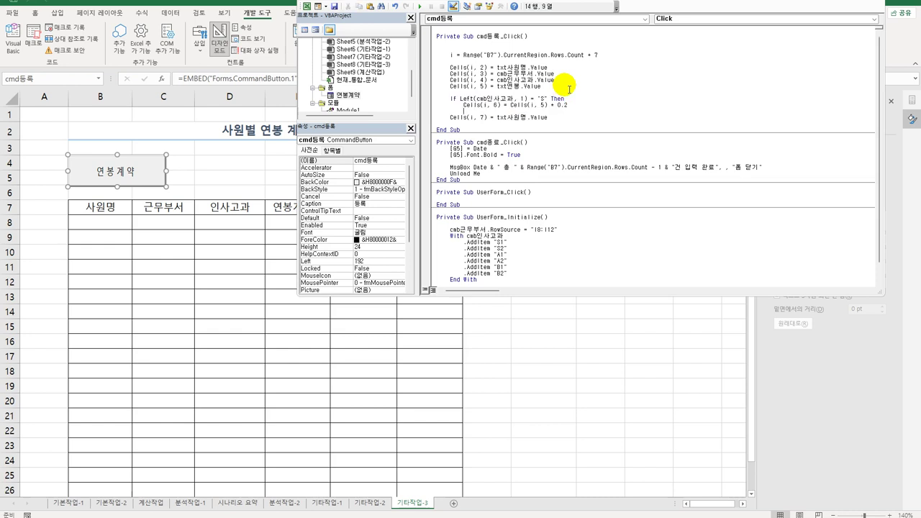
key("Return")
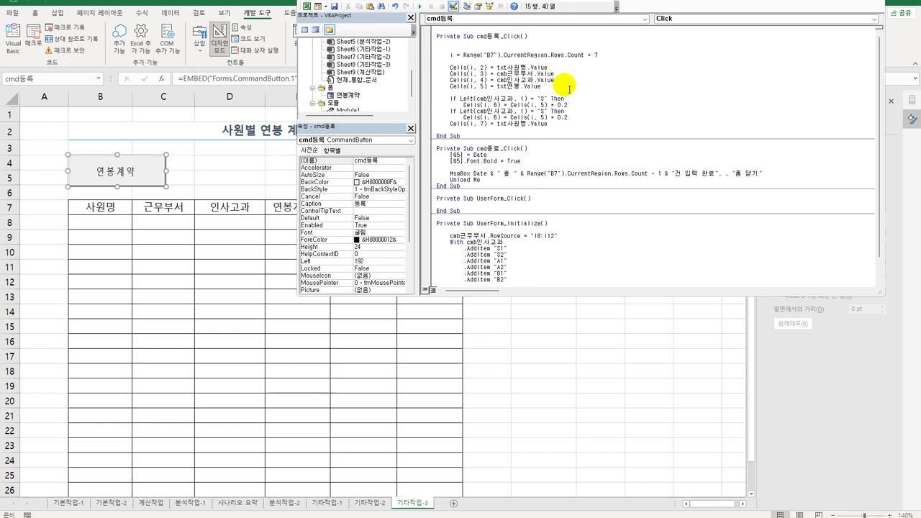
key("ctrl+v")
Step: Turn the duplicated condition into an ElseIf testing for "A" and set its Cells(i, 6) rate to 0.1
key("Left")
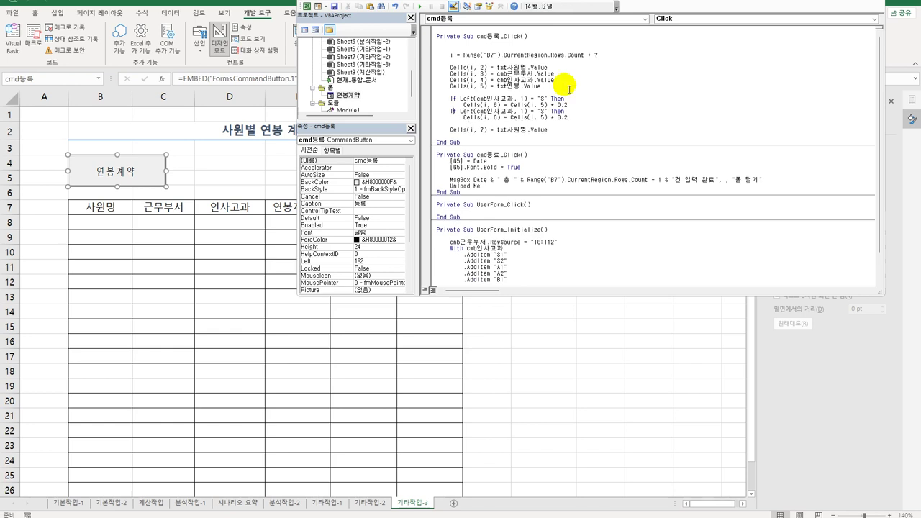
key("Left")
key("Left")
type("else")
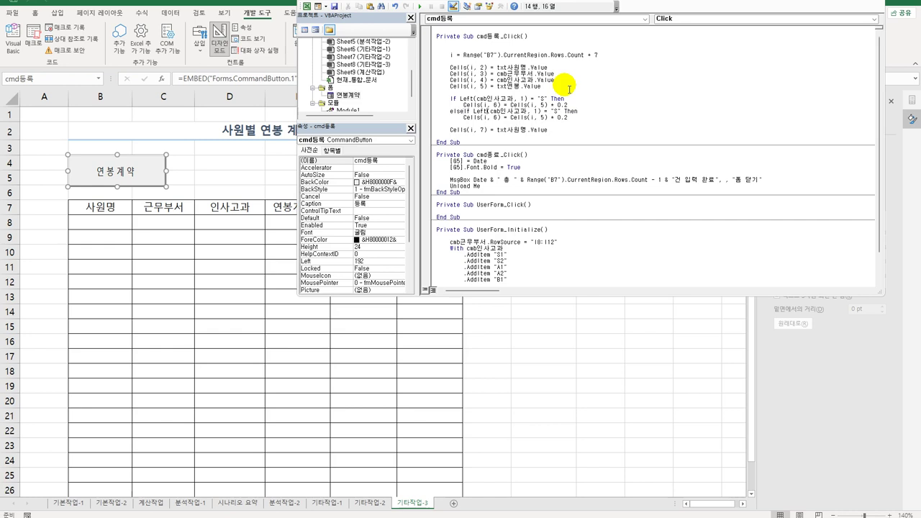
key("Right")
key("Right")
key("shift+Right")
type("ㅏ")
type("A")
key("Down")
key("End")
key("BackSpace")
type("1")
Step: Add an Else branch containing a copy of the Cells(i, 6) line with the rate set to 0.03
key("Return")
type("Else")
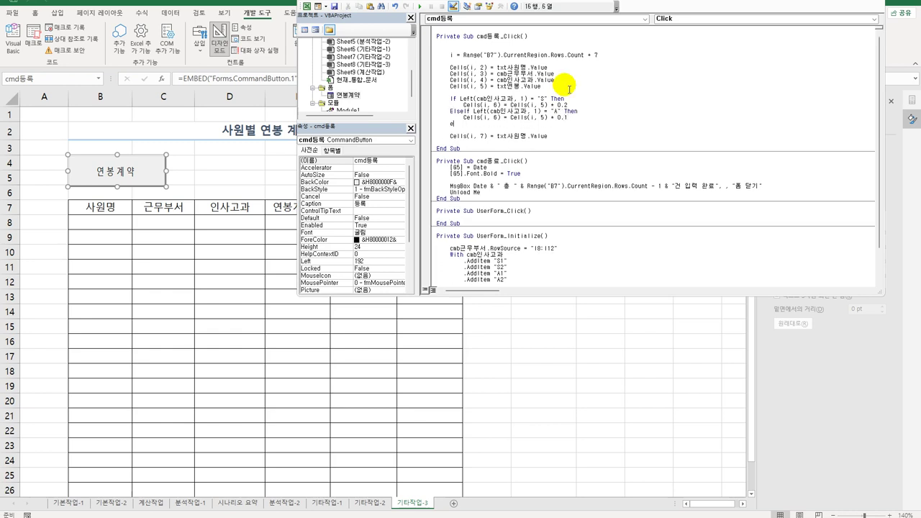
key("Return")
key("Up")
key("Up")
key("shift+End")
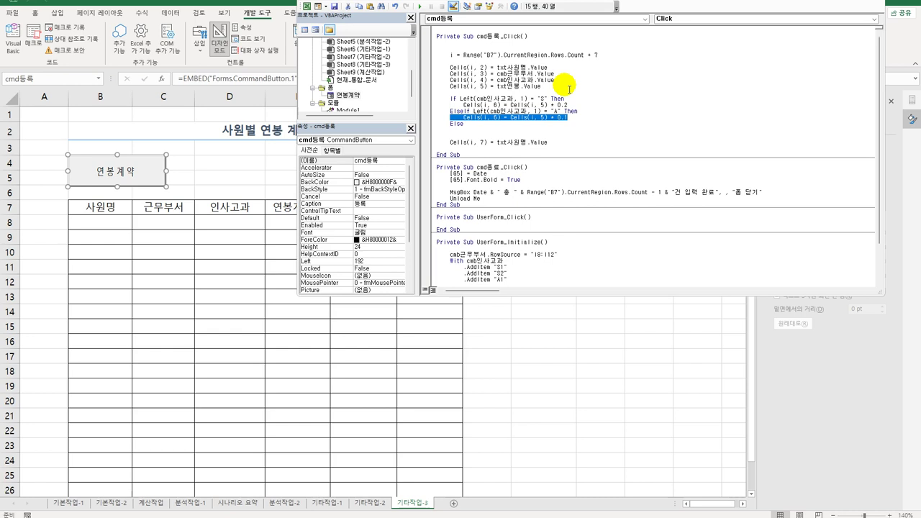
key("ctrl+c")
key("Down")
key("Down")
key("ctrl+v")
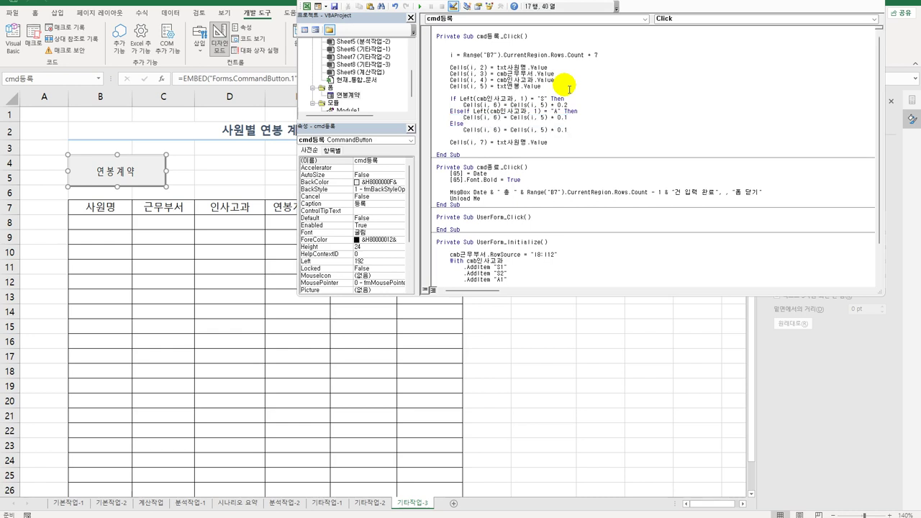
key("shift+Left")
type("03")
Step: Close the conditional block with End If, aligned with the Else line
key("Return")
key("BackSpace")
type("end")
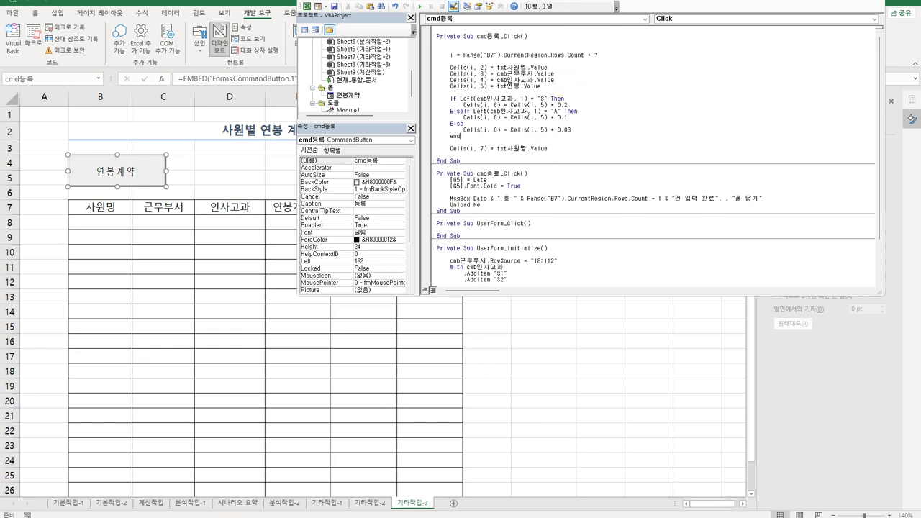
type(" if")
key("Return")
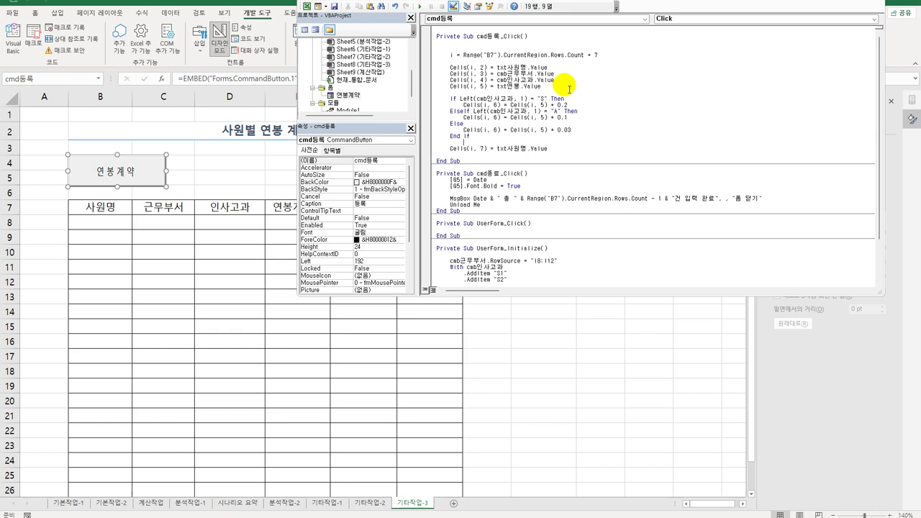
Step: Replace txt사원명.Value in the Cells(i, 7) line with Cells(i, 5) + Cells(i, 6) and leave the line
key("Down")
key("Right")
key("Right")
key("End")
key("shift+Left")
key("shift+Left")
key("shift+Left")
key("shift+Left")
key("shift+Left")
key("shift+Left")
key("shift+Left")
key("shift+Left")
key("shift+Left")
key("shift+Left")
key("shift+Left")
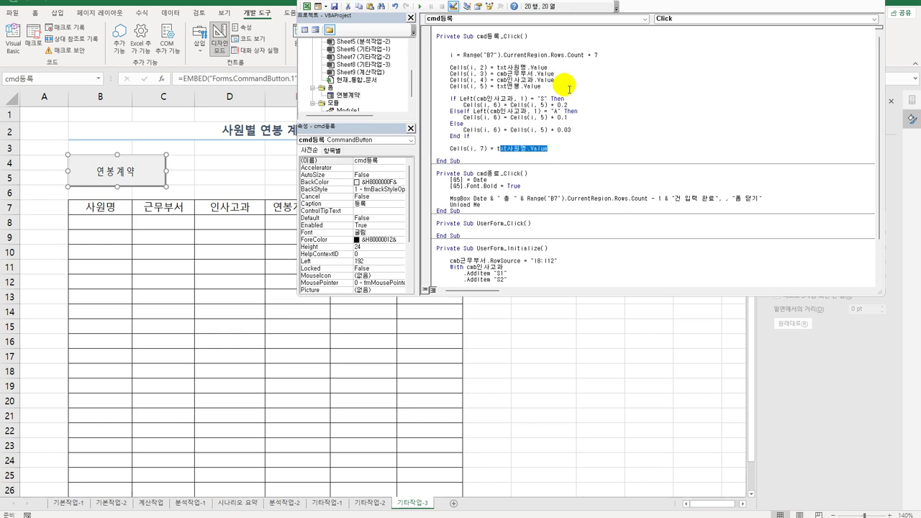
key("shift+Left")
type("cells")
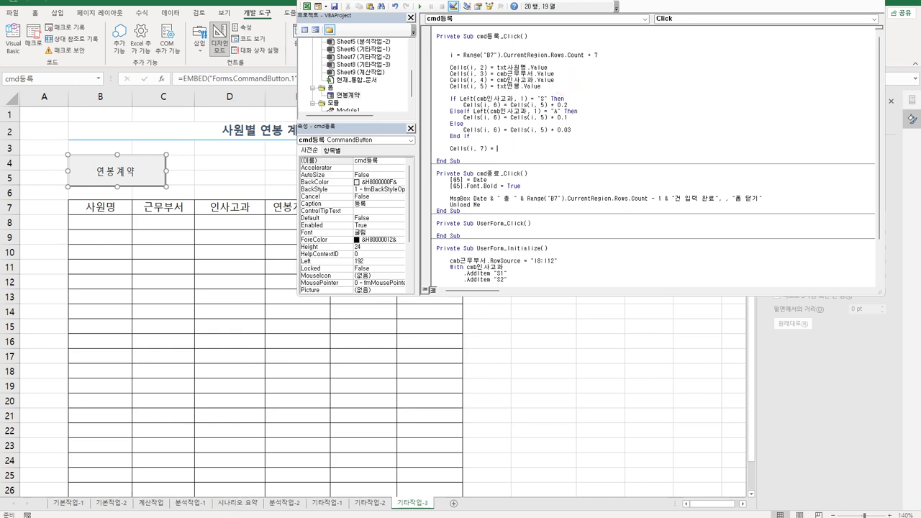
type("(i,5) ")
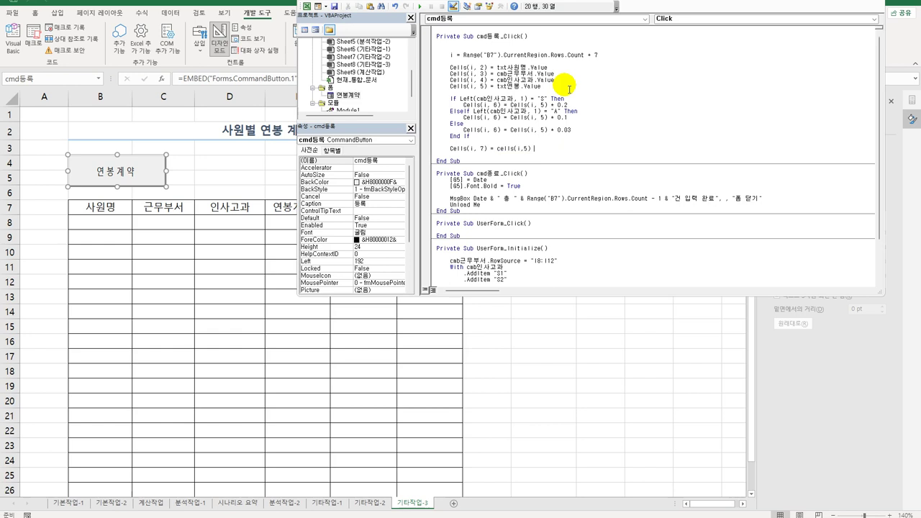
type("+")
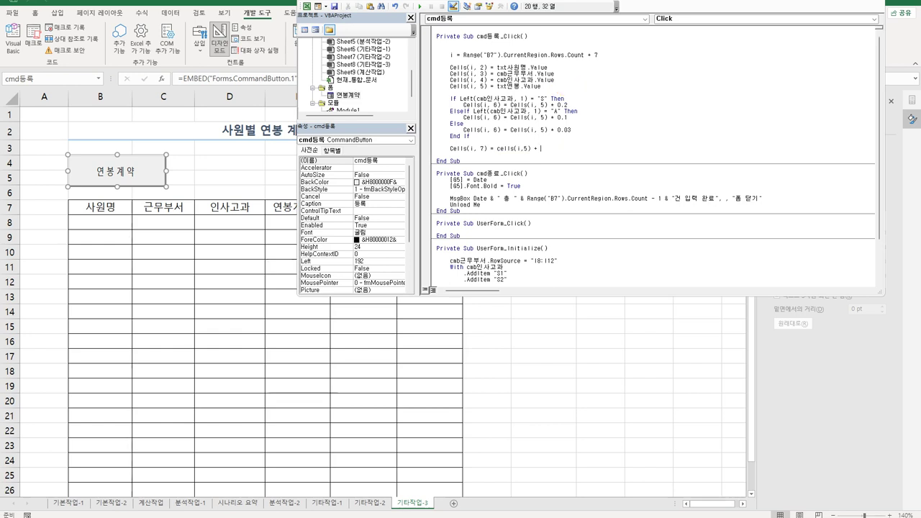
type(" cells(i")
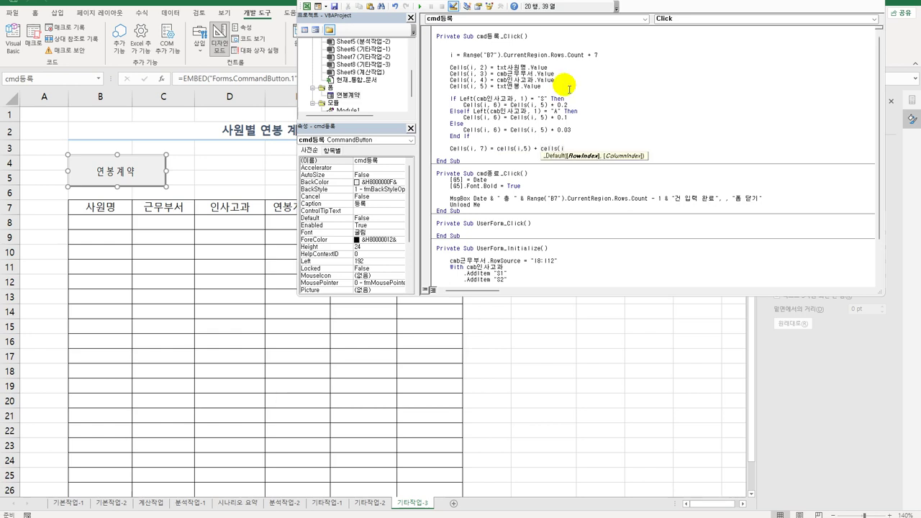
type(",6)")
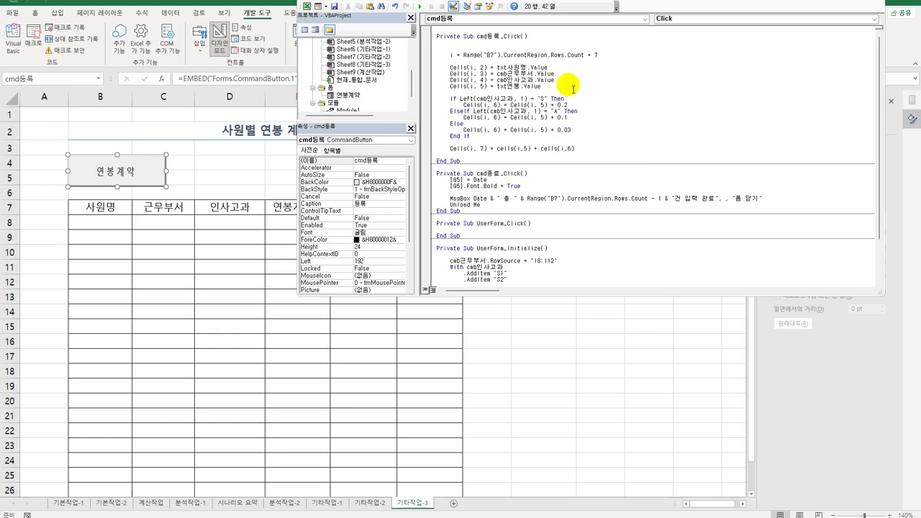
left_click(553, 183)
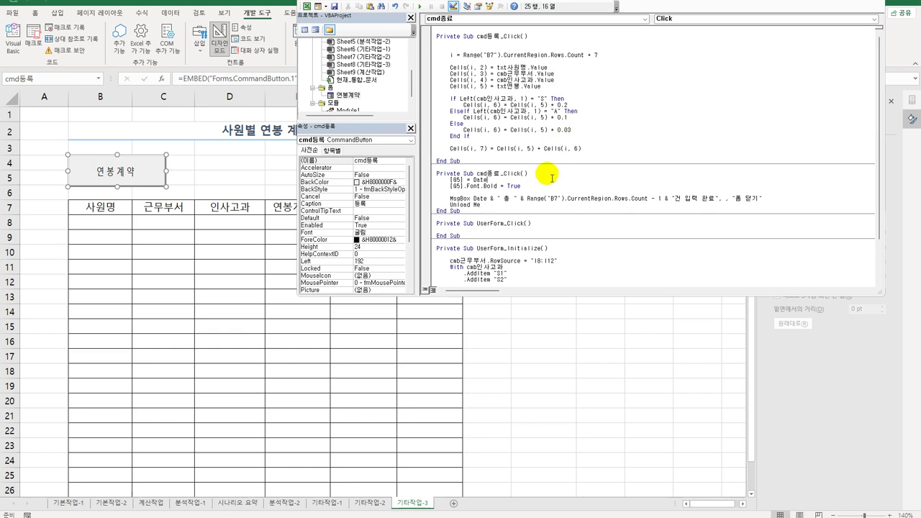
Step: Check the control names of the four entry fields on the 연봉계약 form and return to the 등록 button's code
double_click(346, 96)
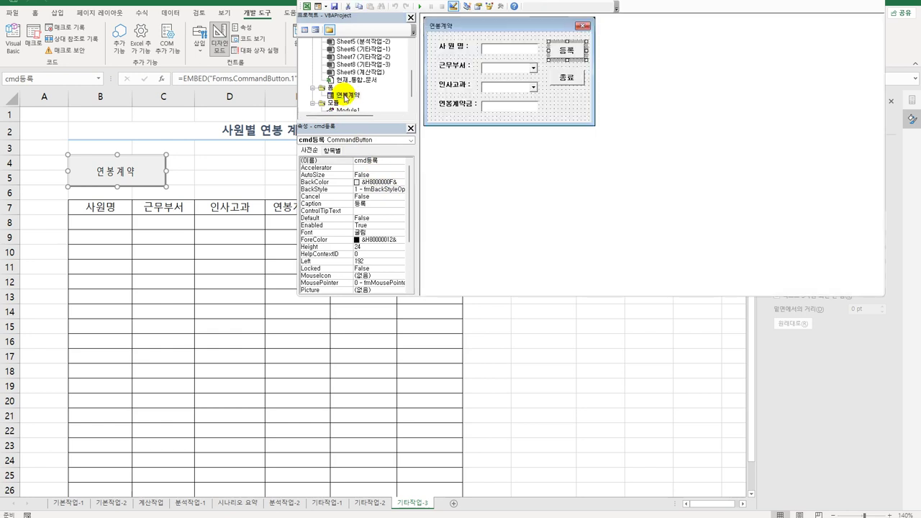
left_click(501, 47)
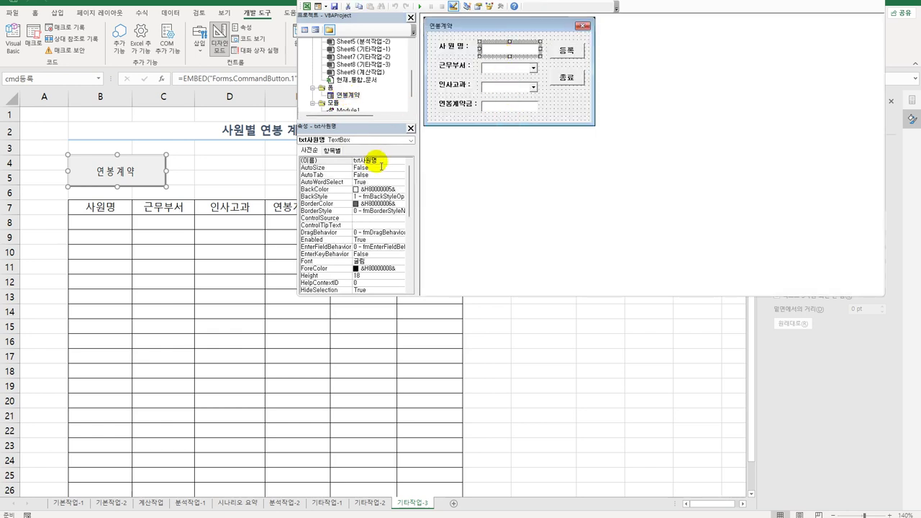
left_click(509, 70)
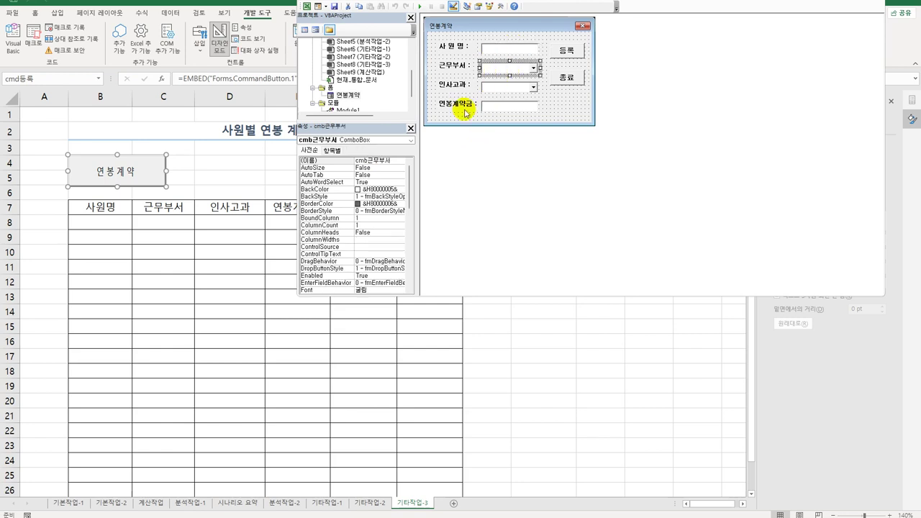
left_click(524, 88)
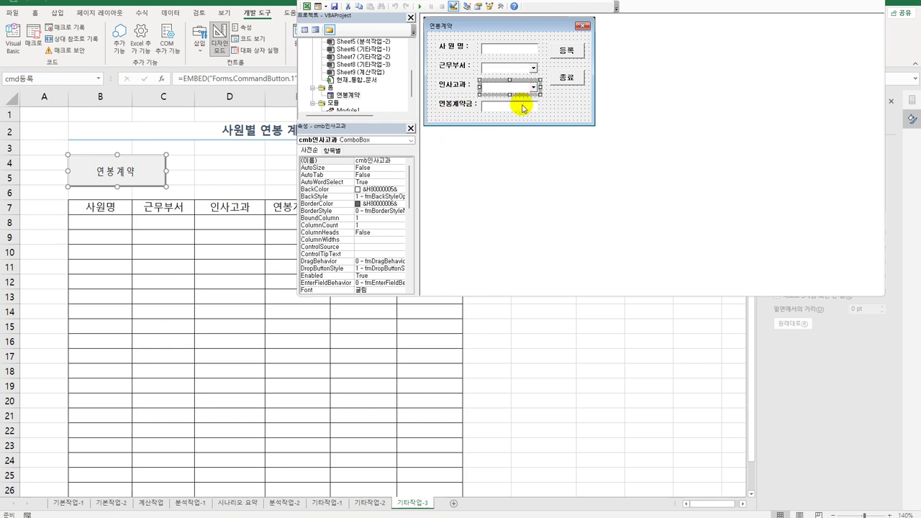
left_click(518, 104)
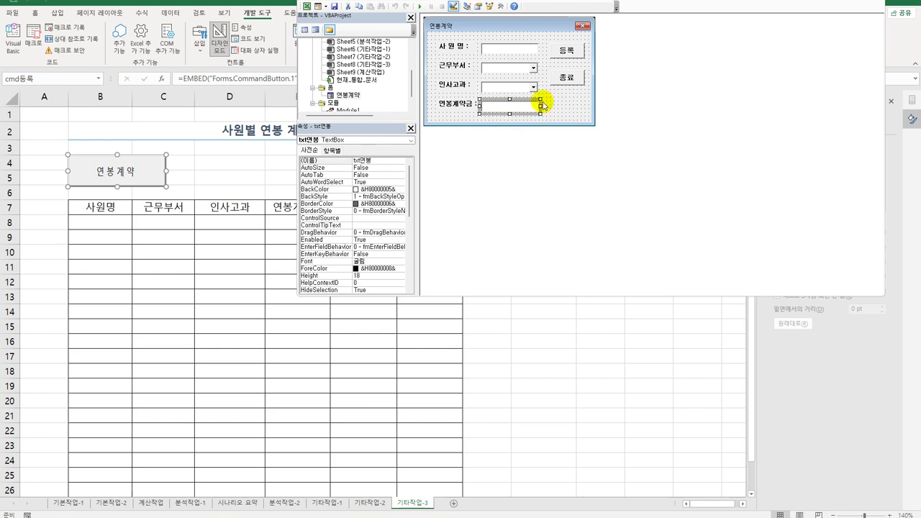
double_click(566, 64)
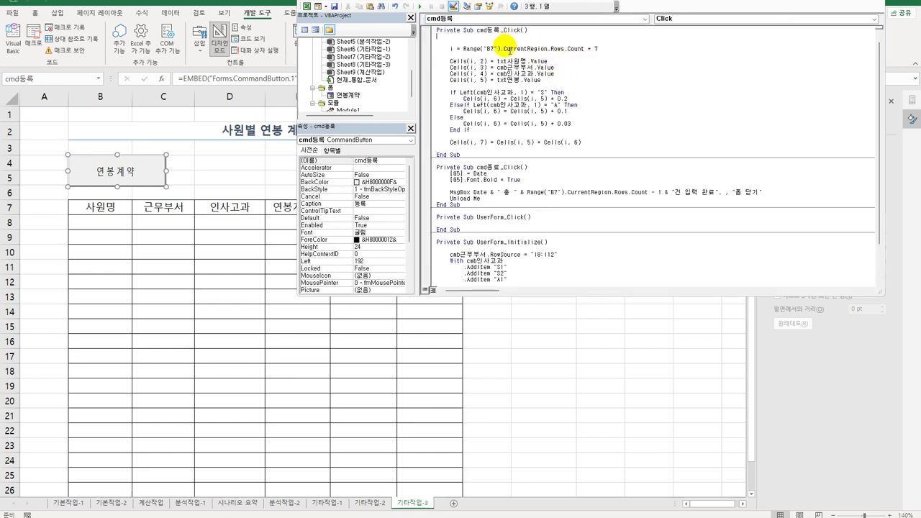
Step: Begin the 등록 procedure with an If block testing txt사원명 = "" that shows MsgBox "사원명을 입력하세요"
key("Return")
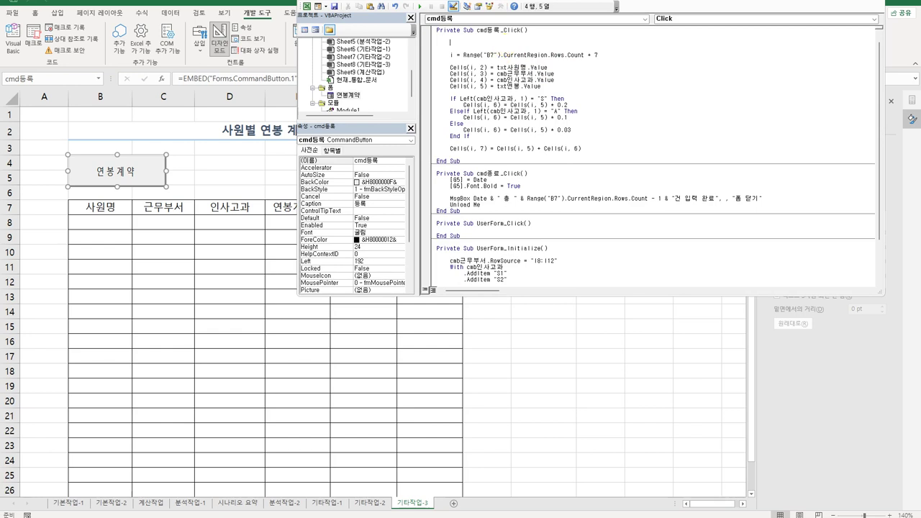
type("if txt사원명 = \"\" Then")
key("Return")
key("Tab")
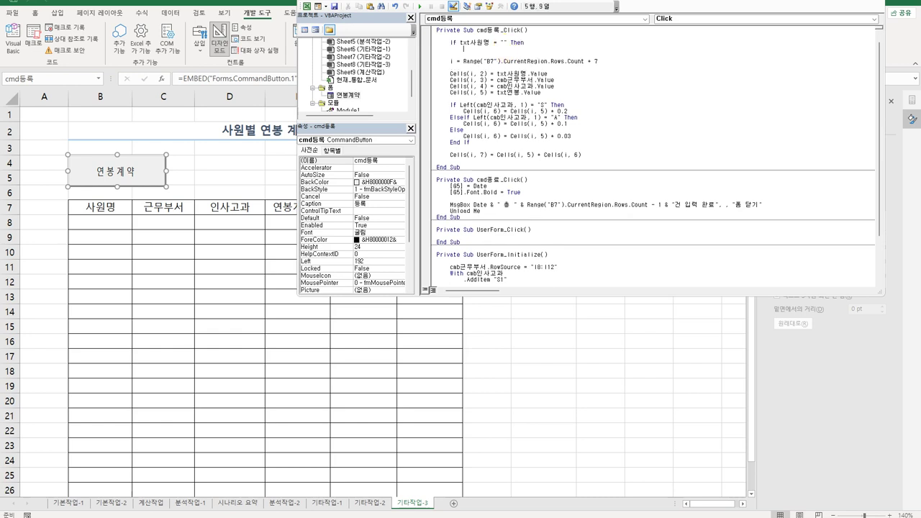
type("msgbox \"")
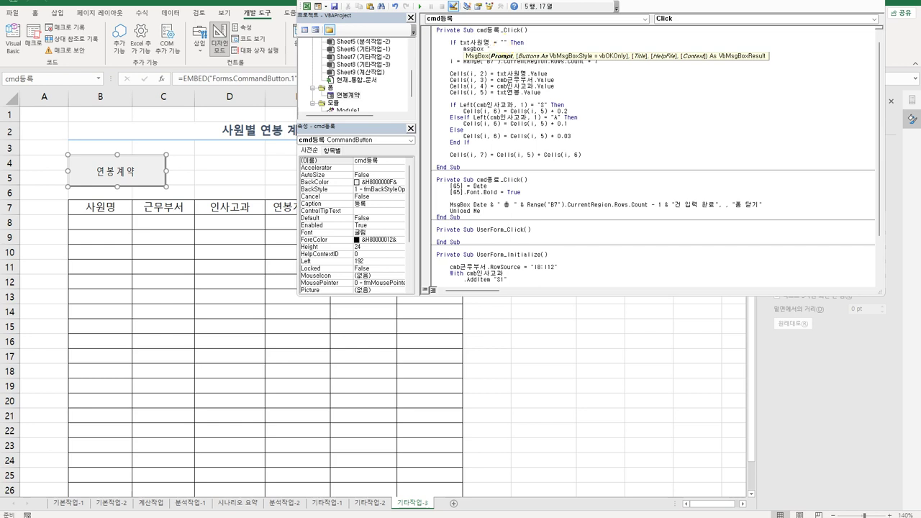
type("입원명을 입력")
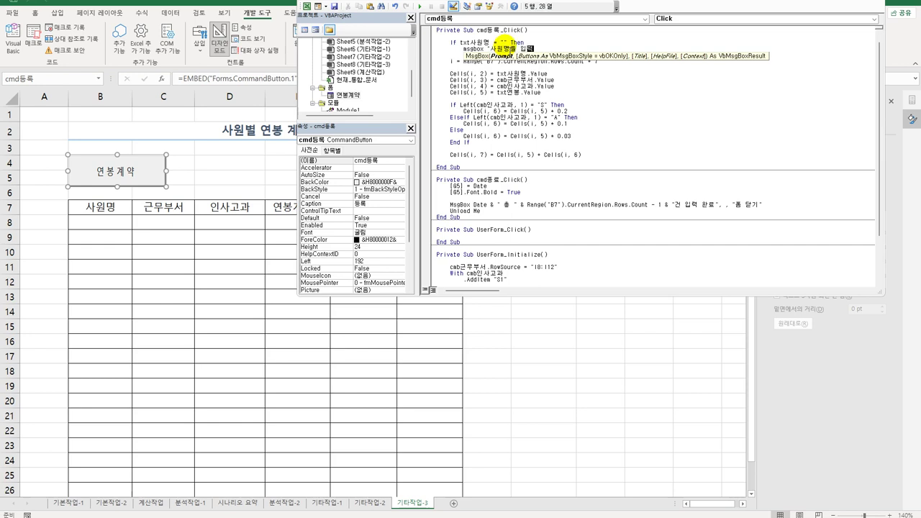
type("하세요\"")
key("Return")
Step: Add an ElseIf testing cmb근무부서 = "", paste copies of the MsgBox and ElseIf lines below it, and indent the copied message
type("e")
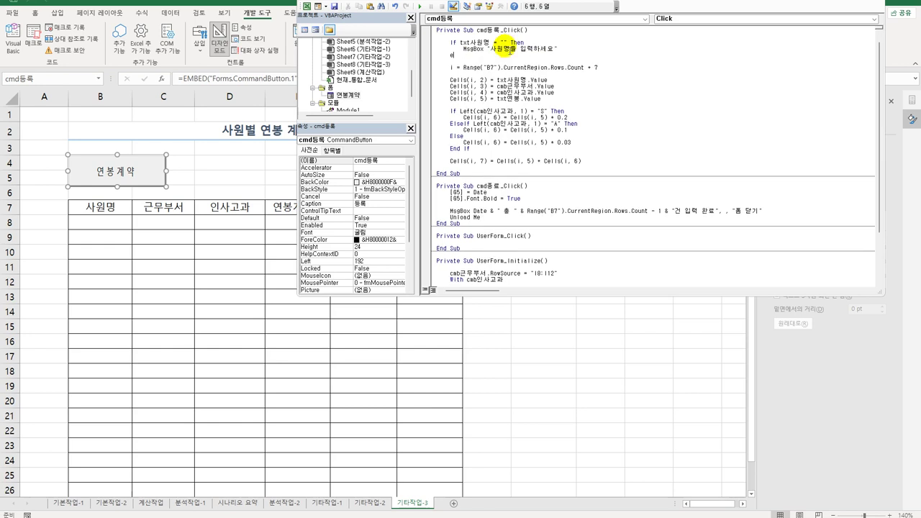
type("lseif cmb근무부")
type("then")
key("shift+Up")
key("shift+Home")
key("ctrl+c")
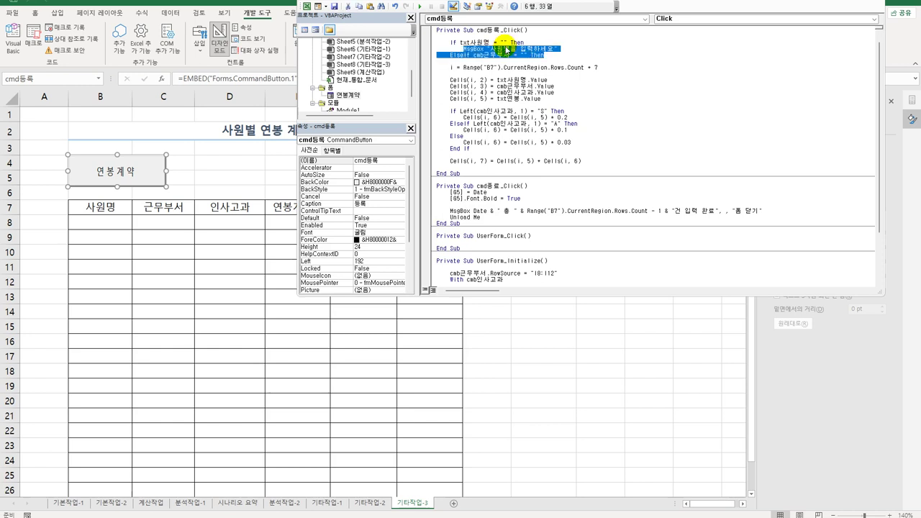
key("Down")
key("ctrl+v")
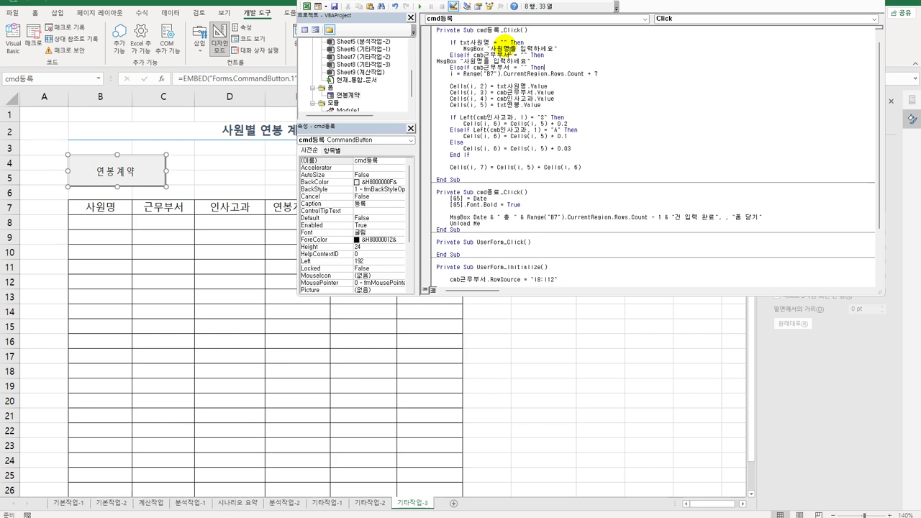
key("Home")
key("Tab")
key("Tab")
key("End")
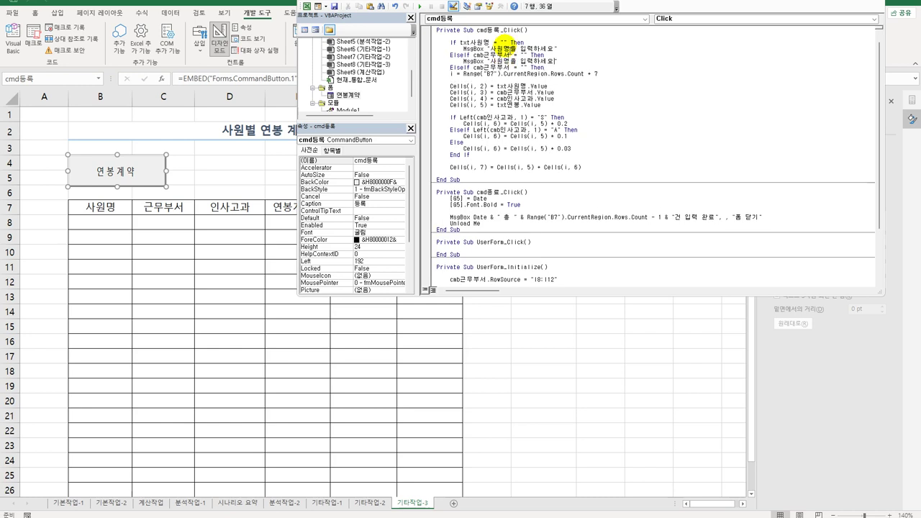
Step: Change the copied message under the cmb근무부서 condition to "근무부서를 선택하세요"
key("Right")
key("shift+Right")
key("shift+Right")
key("shift+Right")
key("shift+Right")
key("shift+Right")
key("shift+Right")
key("shift+Right")
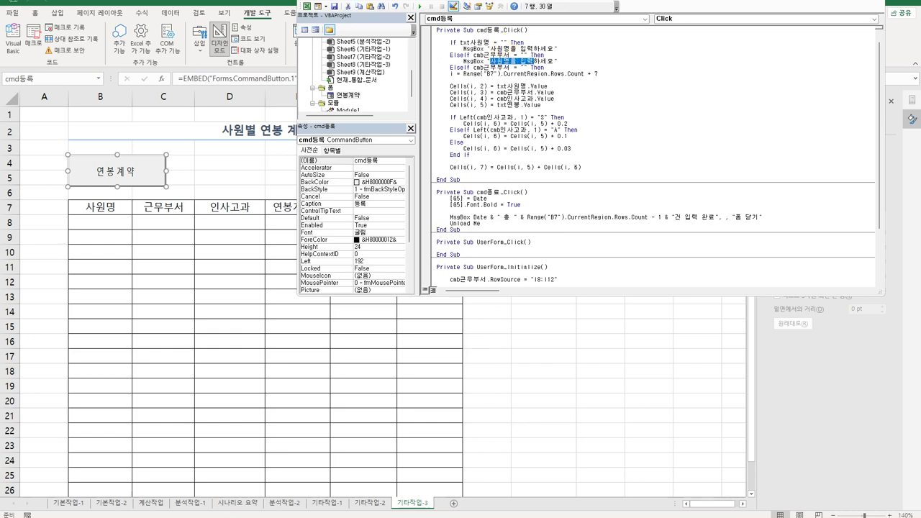
type("rms")
key("BackSpace")
key("BackSpace")
key("BackSpace")
type("근무부서")
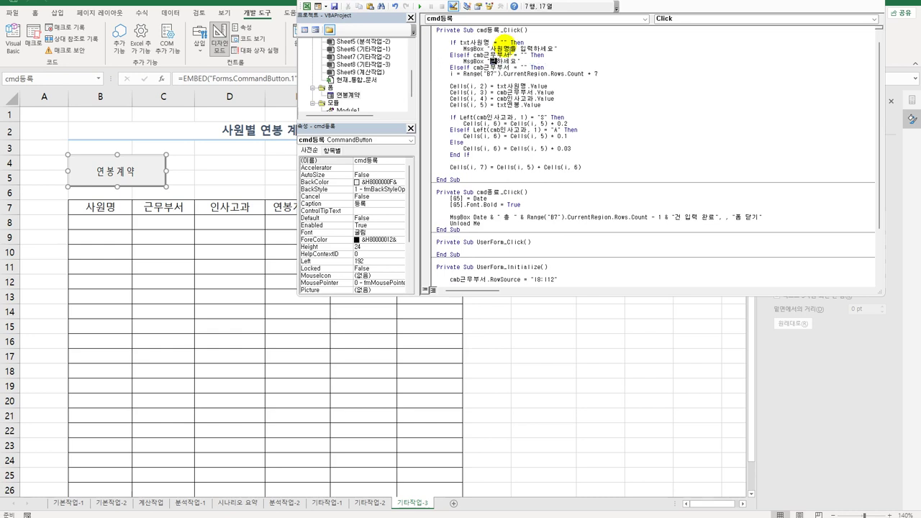
type("를 선택")
key("End")
Step: Insert blank lines below the copied ElseIf and change its condition to test cmb인사고과 = ""
key("Down")
key("Return")
key("Return")
key("Return")
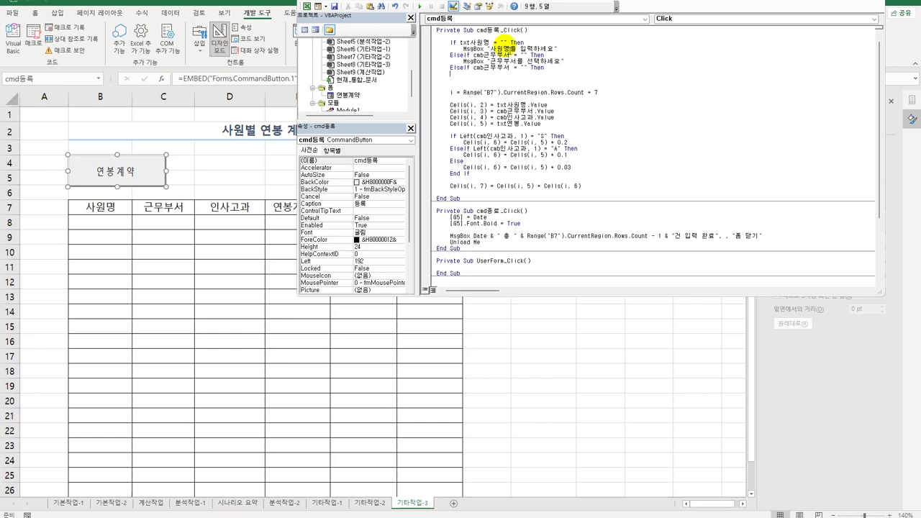
key("Up")
key("Up")
key("Up")
key("Right")
key("Right")
key("Right")
key("Right")
key("Right")
key("Right")
key("Right")
type("인사고과")
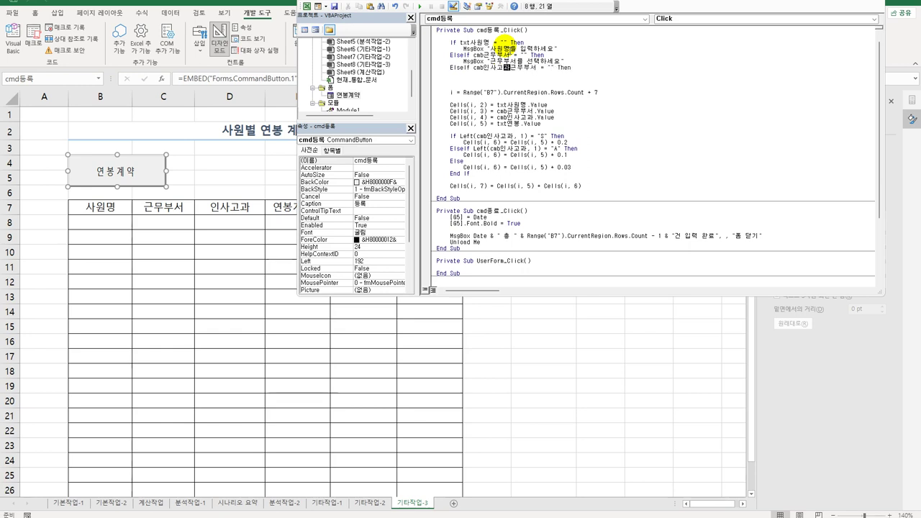
key("Delete")
key("Delete")
key("Delete")
key("Delete")
Step: Copy the 근무부서 message under the cmb인사고과 condition and reword it to "인사고과를 선택하세요"
key("Up")
key("Home")
key("shift+End")
key("ctrl+c")
key("Down")
key("Down")
key("ctrl+v")
key("Tab")
key("Right")
key("Right")
key("Right")
key("Right")
key("Right")
key("Right")
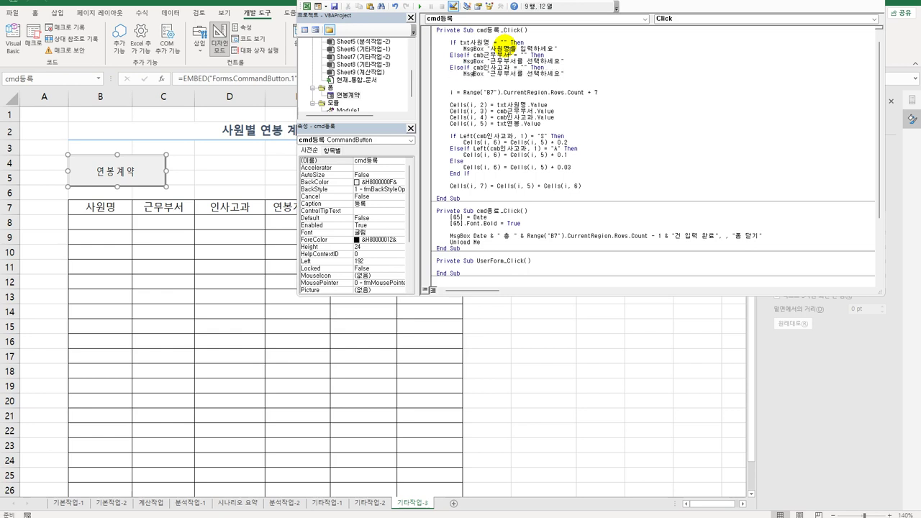
key("shift+Right")
key("shift+Right")
key("shift+Right")
key("shift+Right")
type("인사고과")
key("Return")
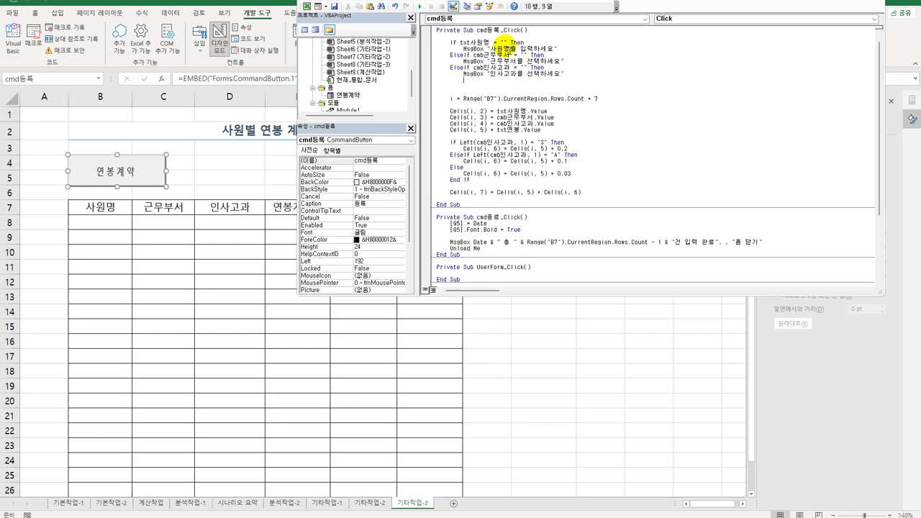
Step: Duplicate the cmb인사고과 condition with its message directly below, and make the copied condition test txt연봉 = ""
key("Up")
key("shift+Down")
key("shift+End")
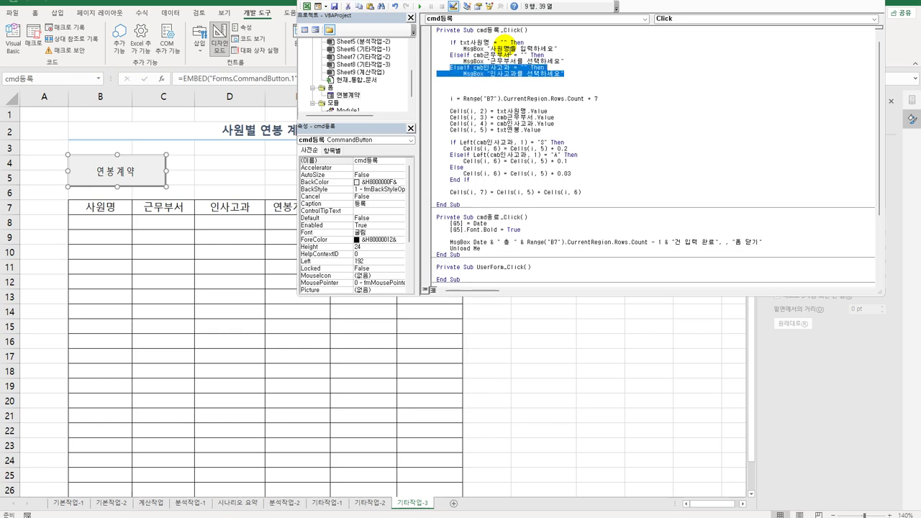
key("ctrl+c")
key("Down")
key("ctrl+v")
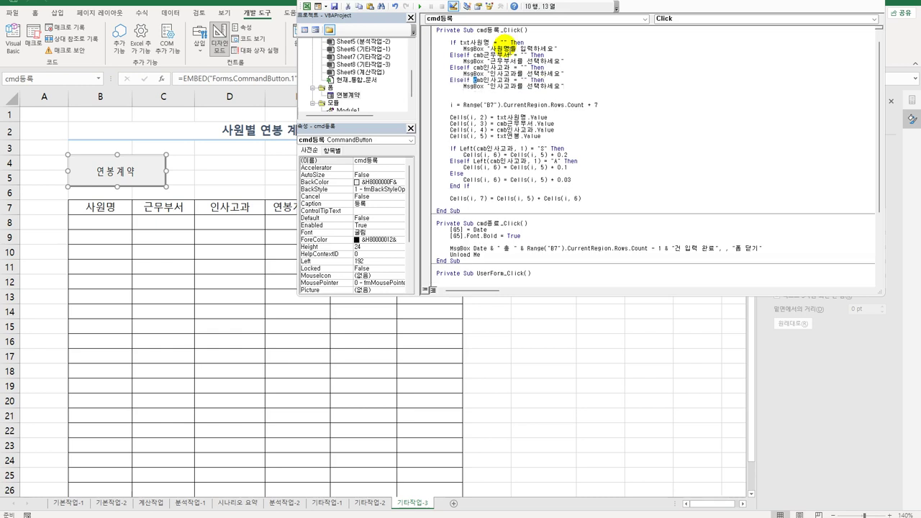
key("shift+Right")
key("shift+Right")
key("shift+Right")
key("shift+Right")
key("shift+Right")
key("shift+Right")
key("shift+Right")
type("txt연봉")
Step: Change the message under the txt연봉 condition to "연봉을 입력하세요"
key("Down")
key("Right")
key("Right")
key("Right")
key("shift+Right")
key("shift+Right")
key("shift+Right")
key("shift+Right")
key("shift+Right")
key("shift+Right")
key("shift+Right")
key("shift+Right")
key("shift+Right")
key("shift+Right")
key("shift+Left")
key("shift+Left")
key("shift+Left")
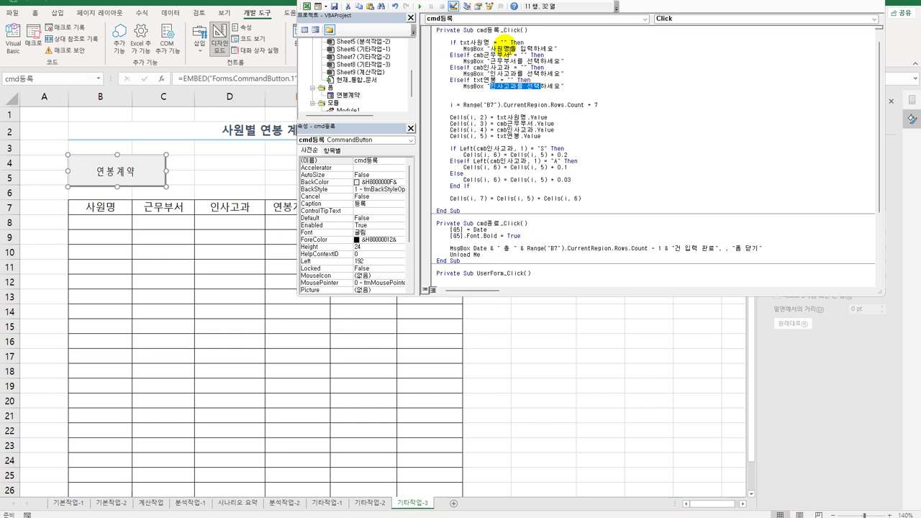
type("ㅇ")
type("봉을 입력")
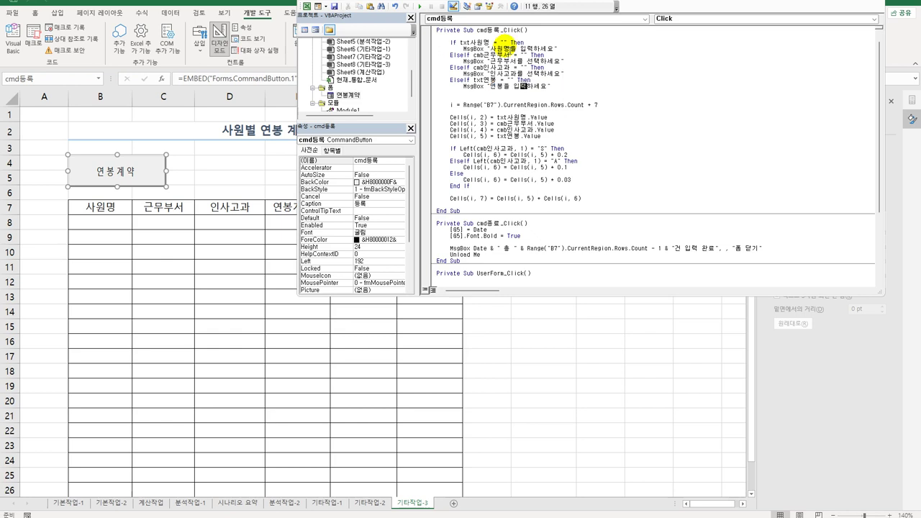
key("End")
Step: Add an Else line aligned with the If after the 연봉 message and remove the surplus blank line below it
key("Return")
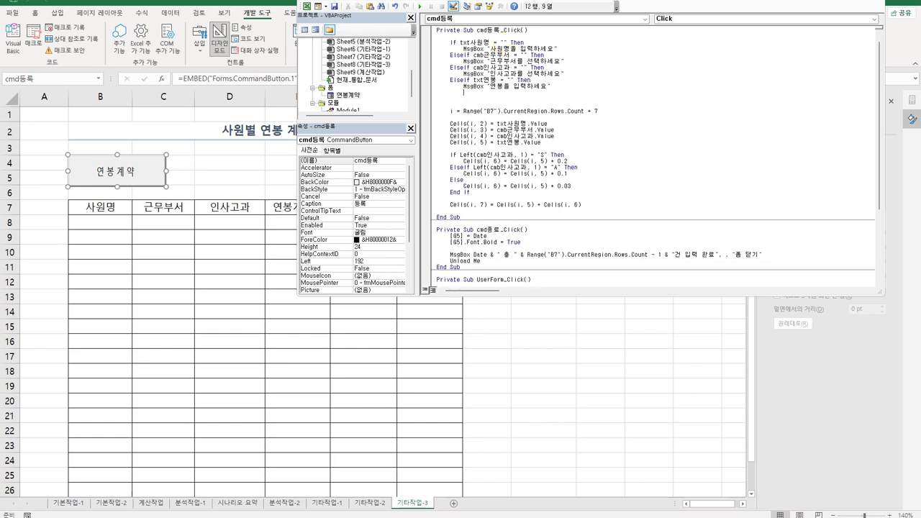
key("BackSpace")
type("ㄷ")
key("BackSpace")
key("Hangul")
type("else")
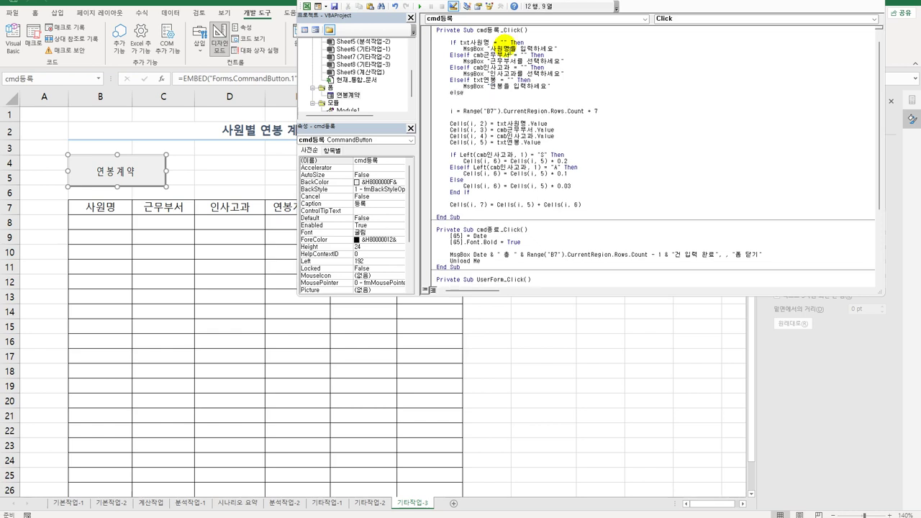
key("Down")
key("Delete")
key("Delete")
key("Delete")
key("Delete")
key("Delete")
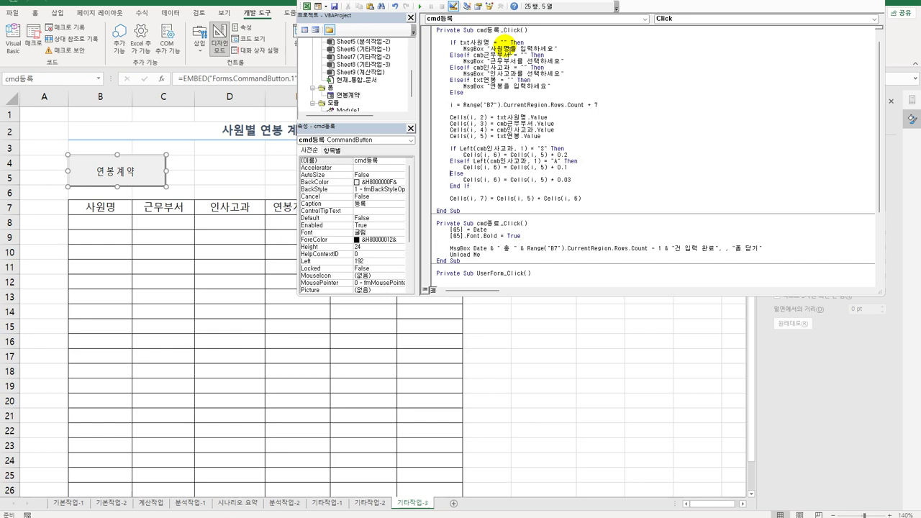
Step: Close the blank-field check with End If below the Cells(i, 7) line, before End Sub
key("End")
key("Return")
key("Return")
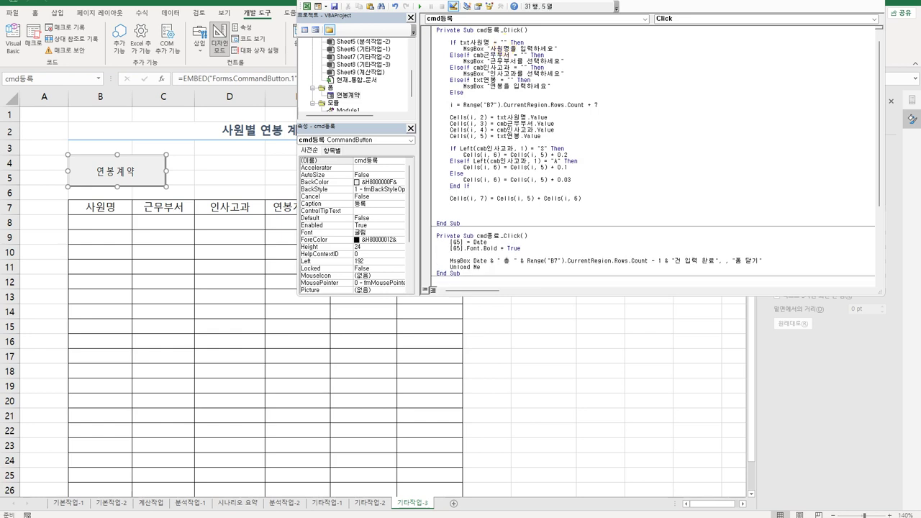
type("end if")
Step: Before the final End If, add lines that reset txt사원명 and cmb근무부서 to ""
left_click(450, 205)
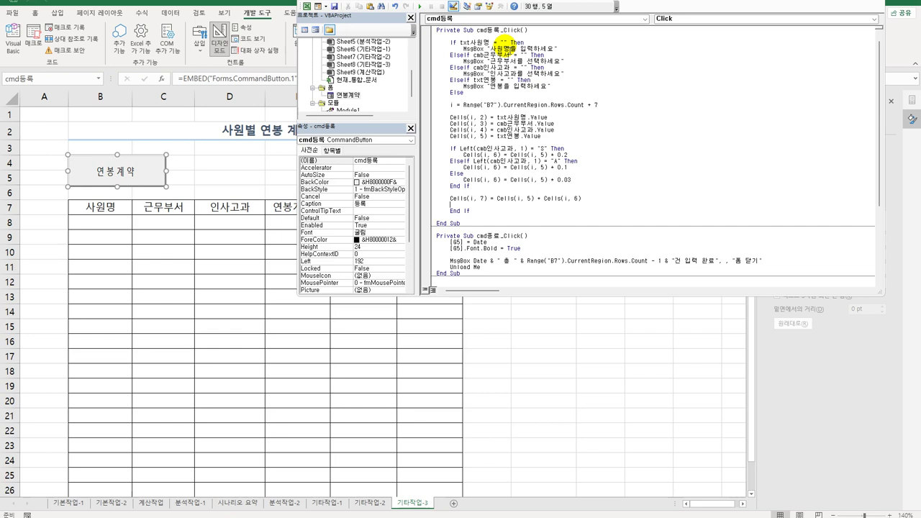
key("Return")
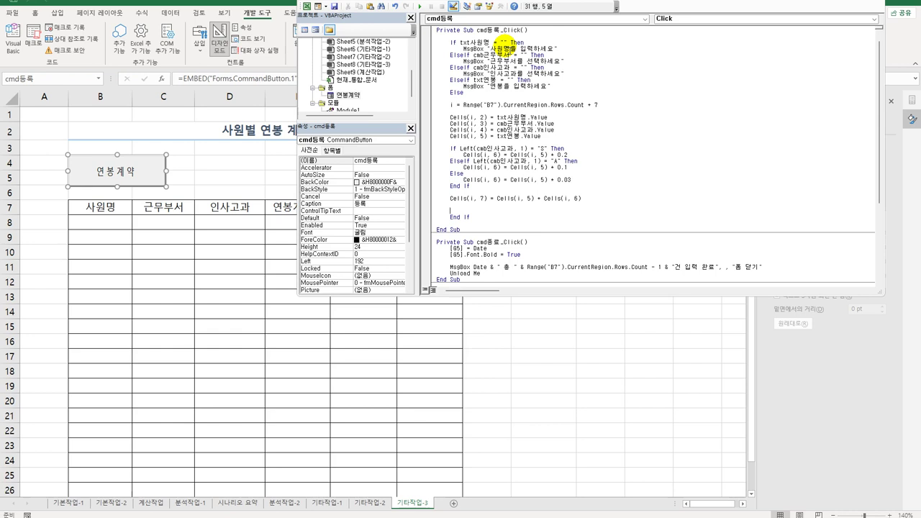
type("txt사원명 = \"\"")
key("Return")
key("Return")
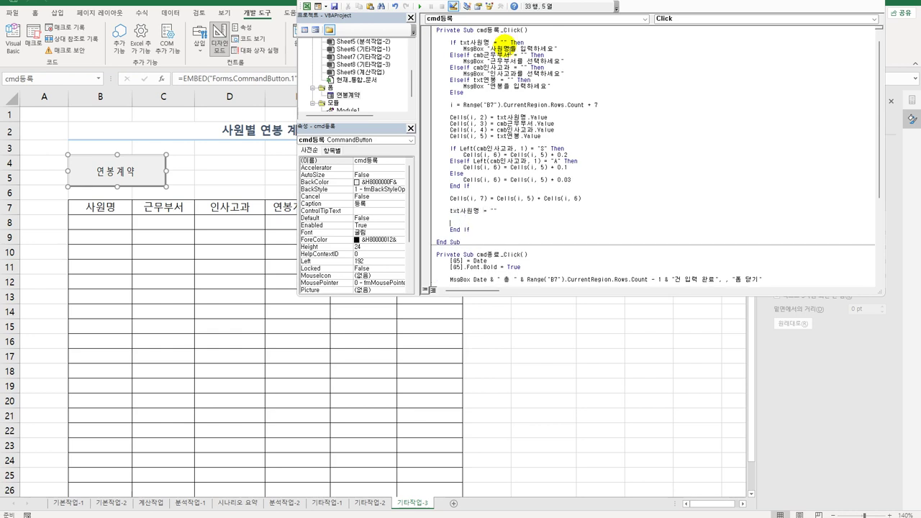
key("Up")
type("cmb근무부서 = \"\"")
key("Return")
Step: Add lines that reset cmb인사고과 and txt연봉 to "" below the cmb근무부서 reset, and leave the block
type("cmb")
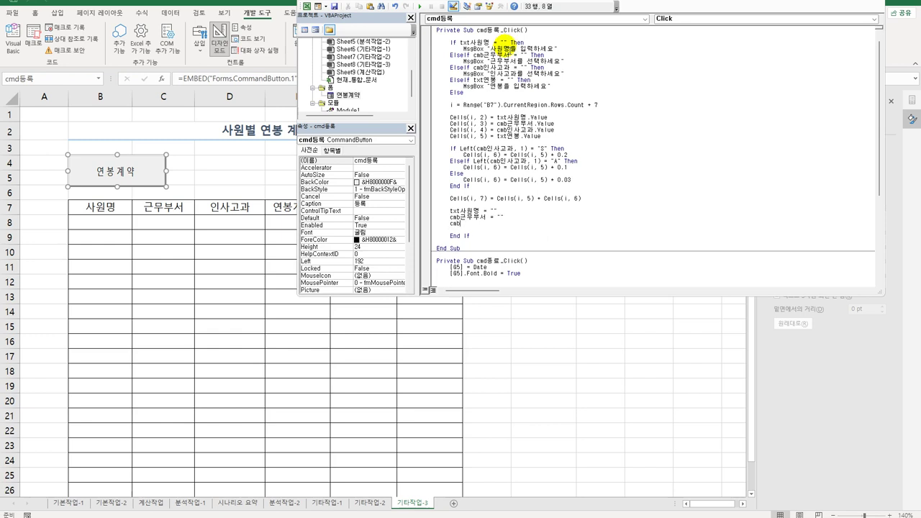
type("인사고과 = \"\"")
key("Return")
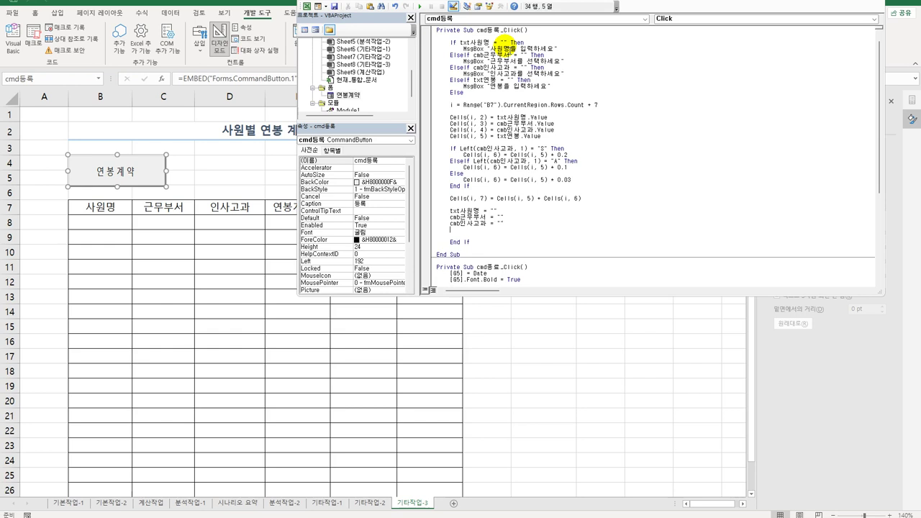
type("txt연봉 =\"\"")
key("Return")
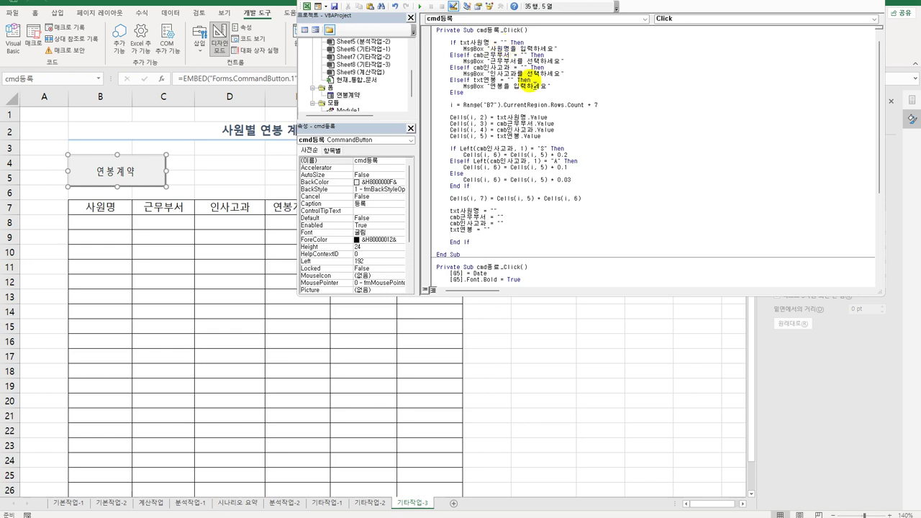
left_click(502, 254)
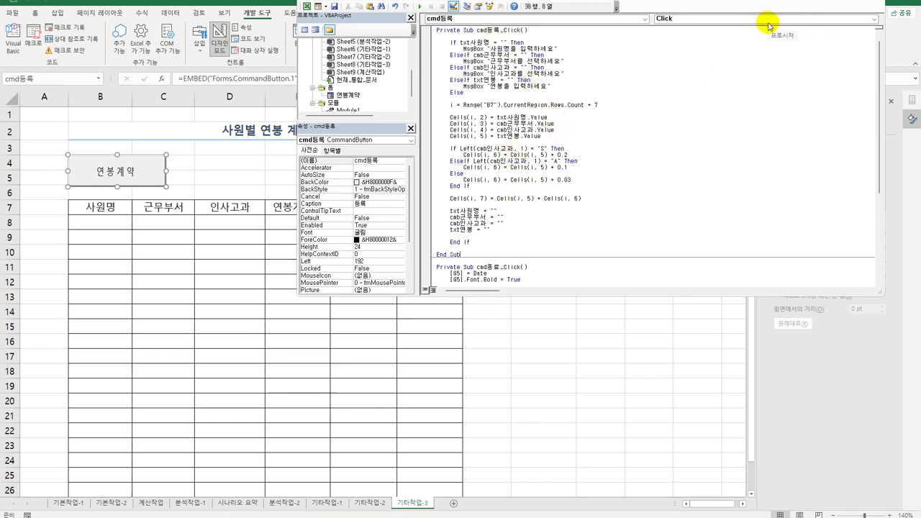
Step: Return to the 기타작업-3 sheet, turn off Design Mode and launch the 연봉계약 form
key("alt+F11")
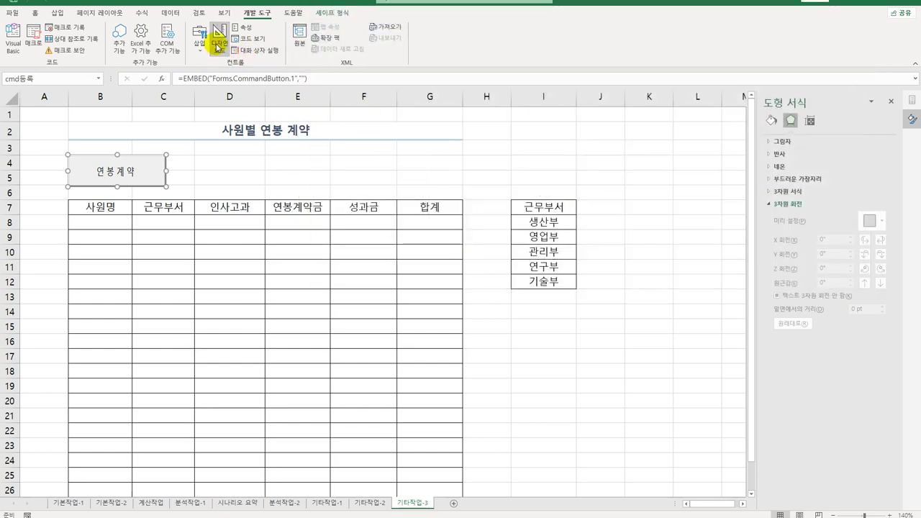
left_click(218, 45)
left_click(136, 173)
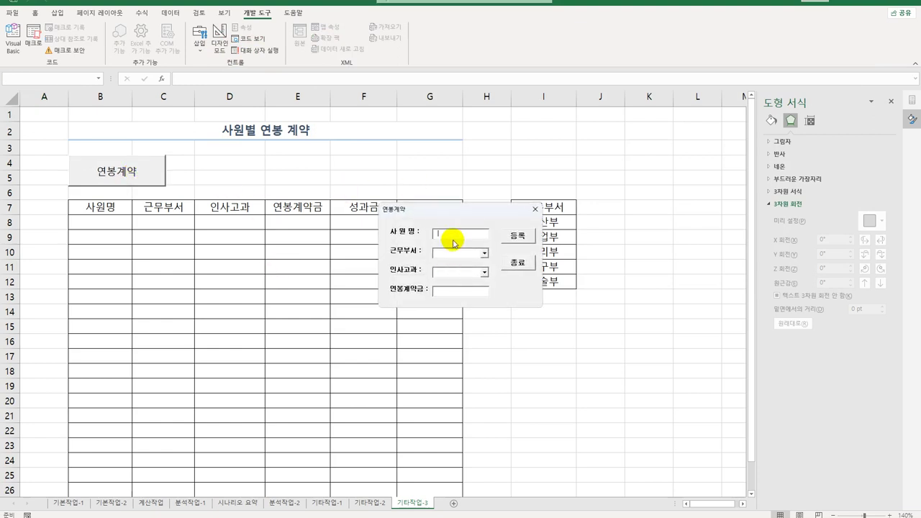
Step: Register an employee's name with 근무부서 생산부, 인사고과 S2 and 연봉계약금 50000000, and move the form clear of the table
type("홍길동")
left_click(485, 253)
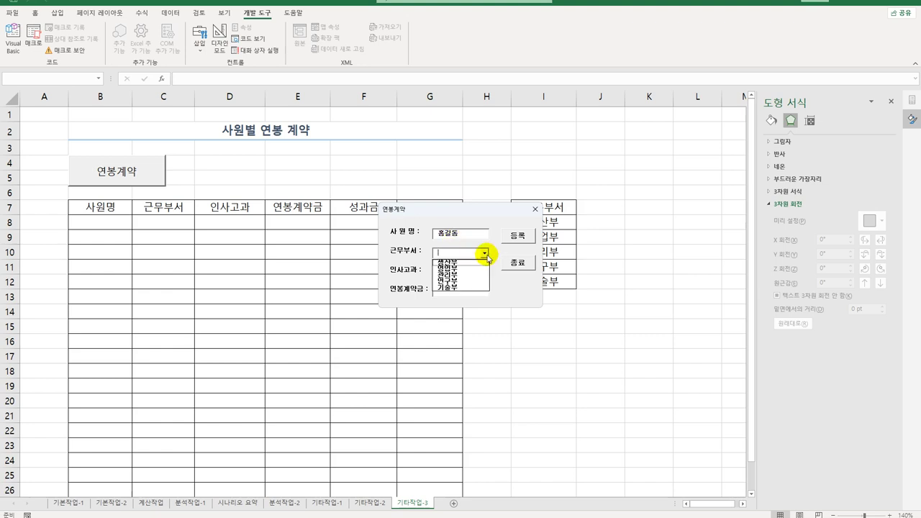
left_click(481, 261)
left_click(482, 273)
left_click(474, 288)
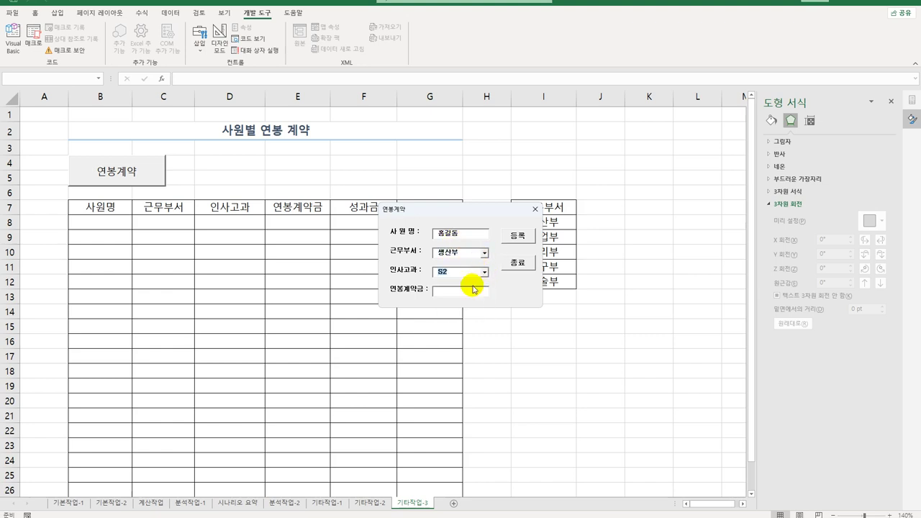
left_click(446, 291)
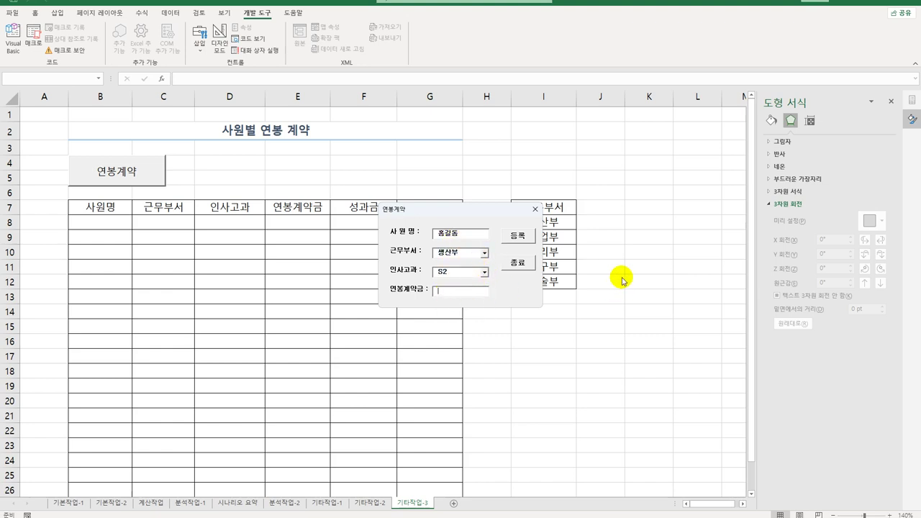
type("50")
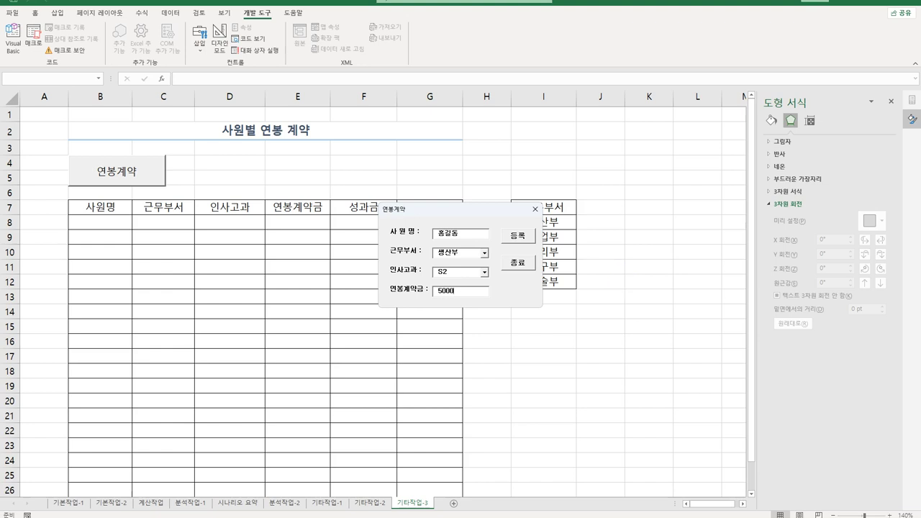
type(",000,000")
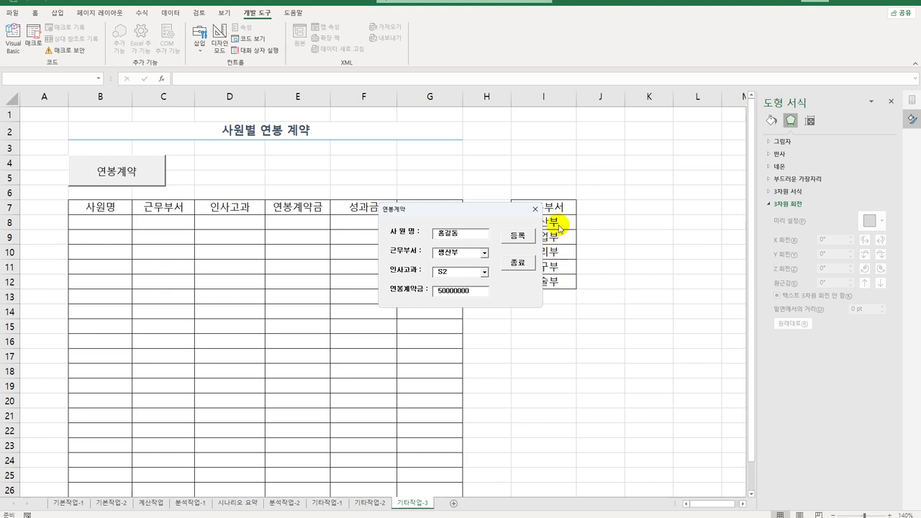
left_click(519, 236)
left_click_drag(469, 208, 588, 160)
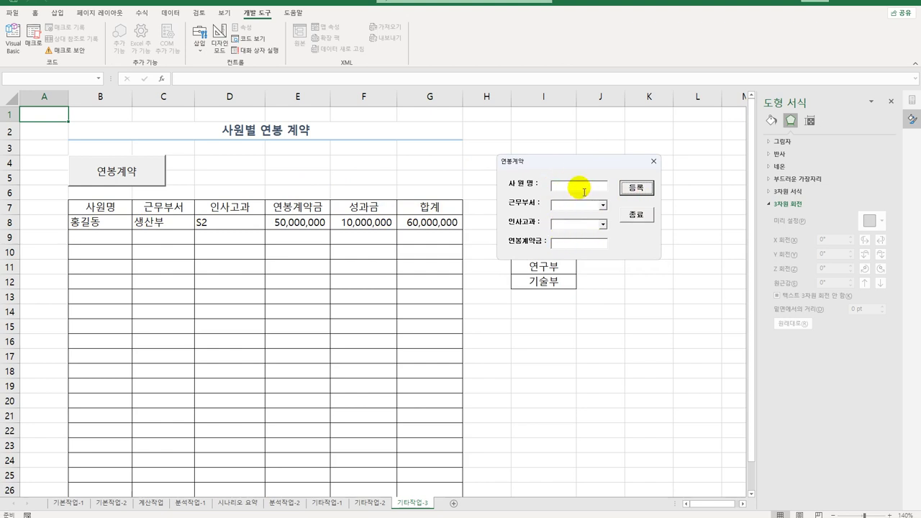
Step: Test the blank-field checks by submitting the form empty and again with only the second employee's name entered
left_click(645, 190)
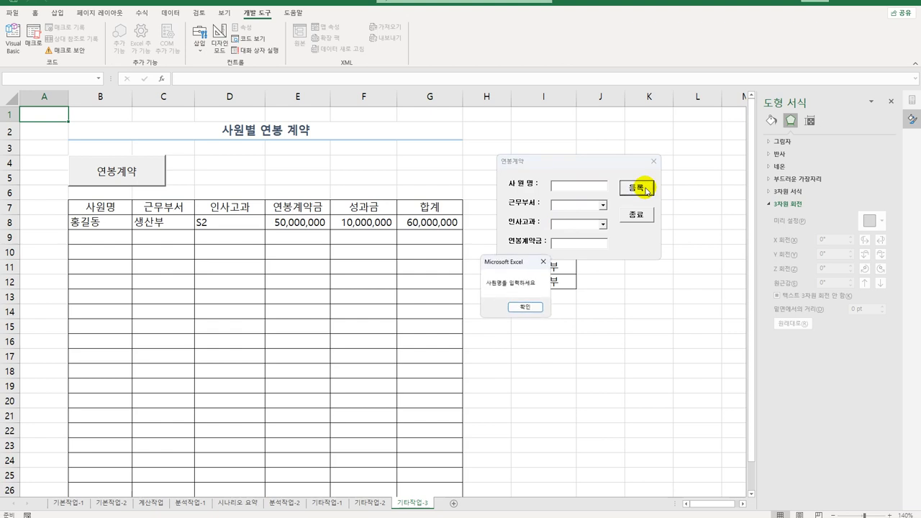
left_click(521, 305)
left_click(569, 188)
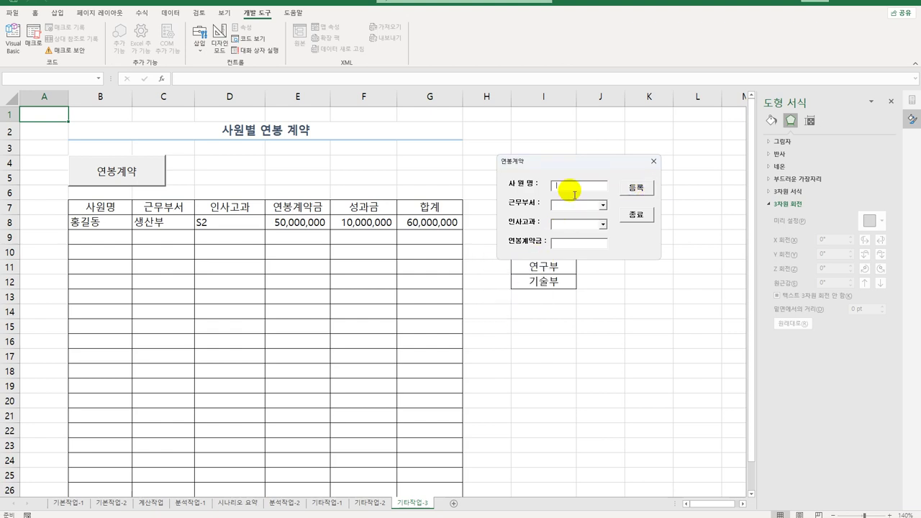
type("강호동")
left_click(634, 187)
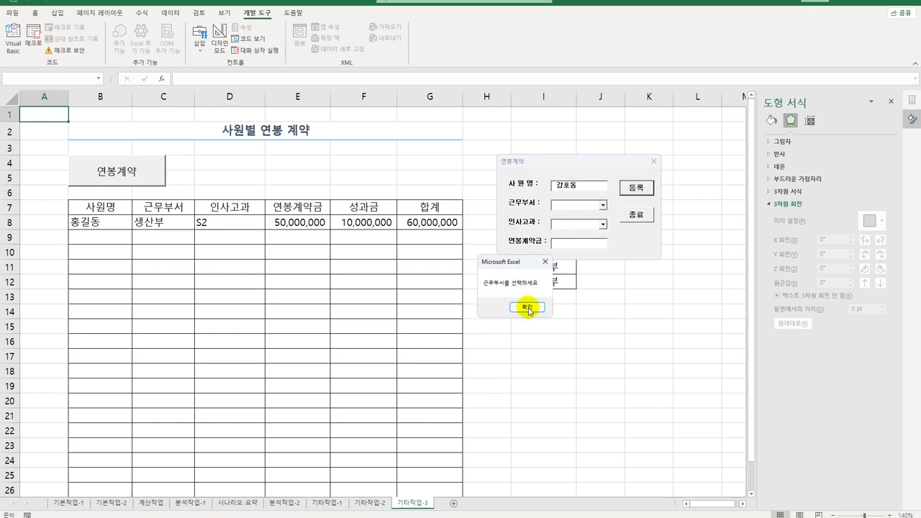
left_click(526, 306)
Step: Set 근무부서 to 영업부 and 인사고과 to S1, submitting the form after each choice to test the remaining blank-field checks
left_click(604, 206)
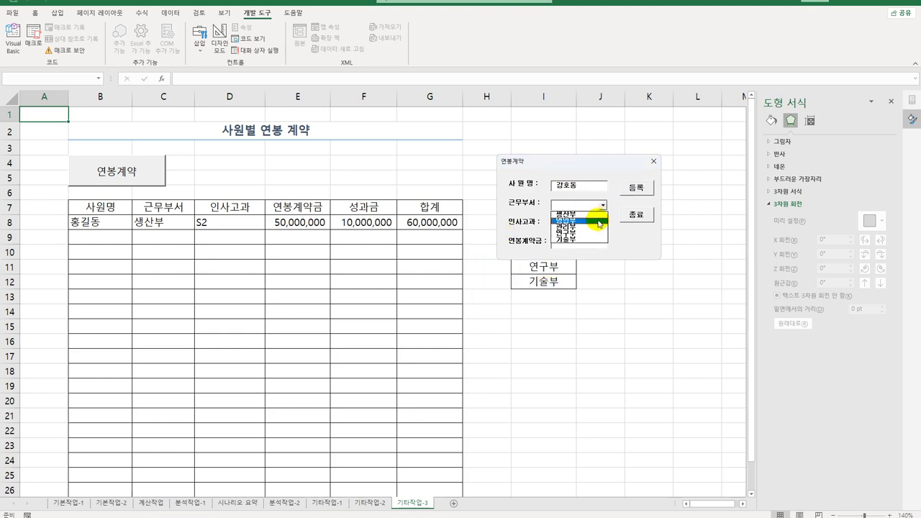
left_click(601, 220)
left_click(635, 189)
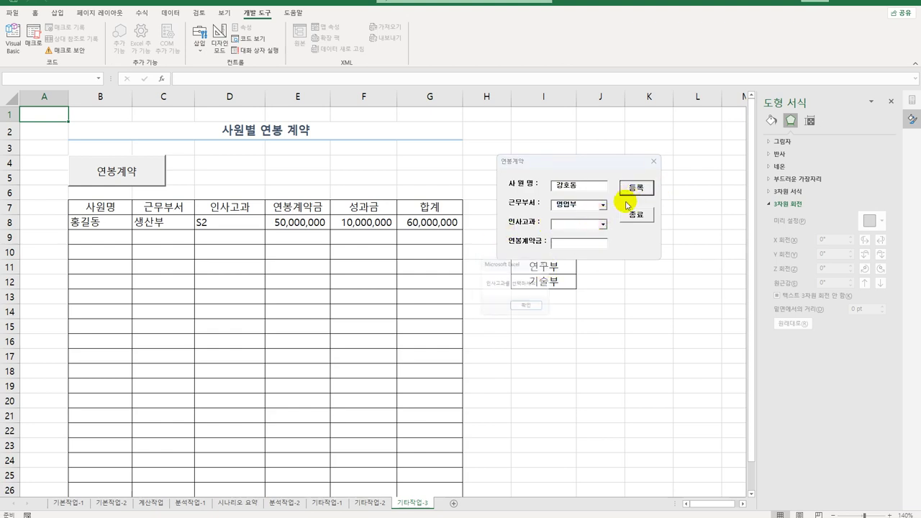
left_click(524, 306)
left_click(603, 224)
left_click(598, 235)
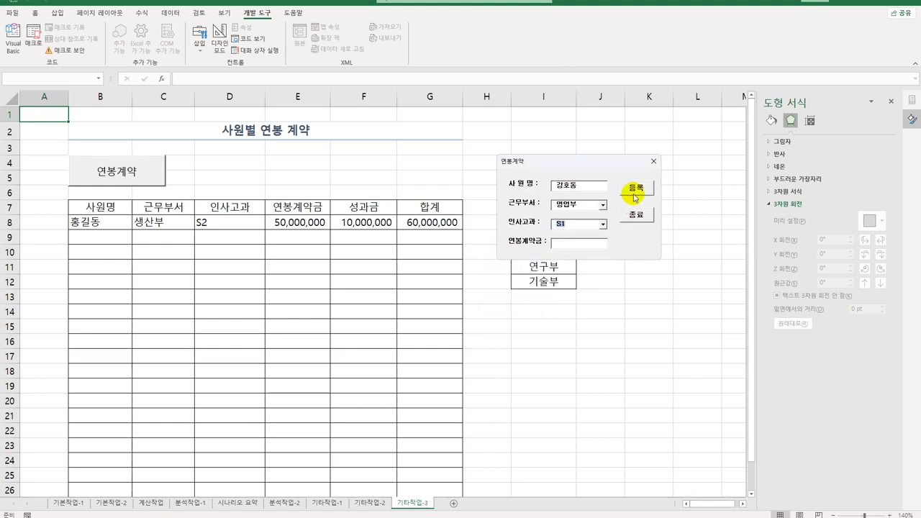
left_click(636, 189)
left_click(525, 307)
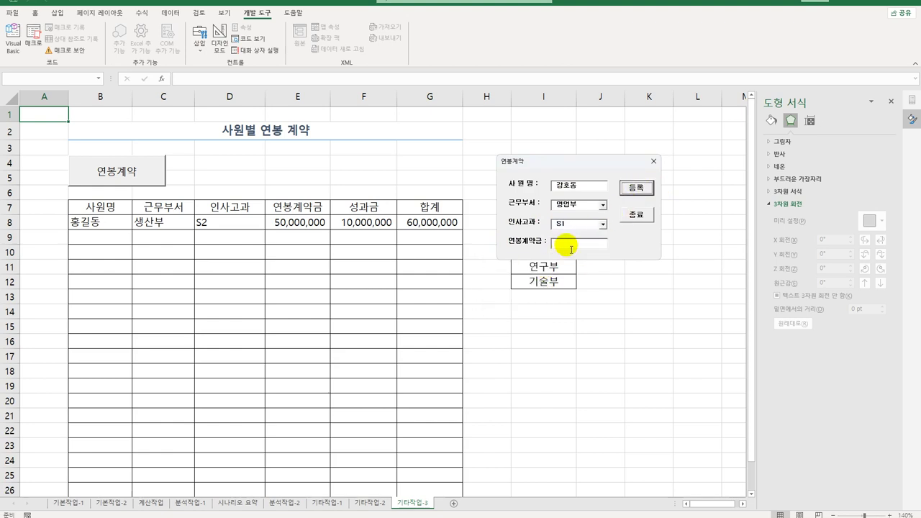
Step: Enter 70000000 as the 연봉계약금 and register the second employee
type("7")
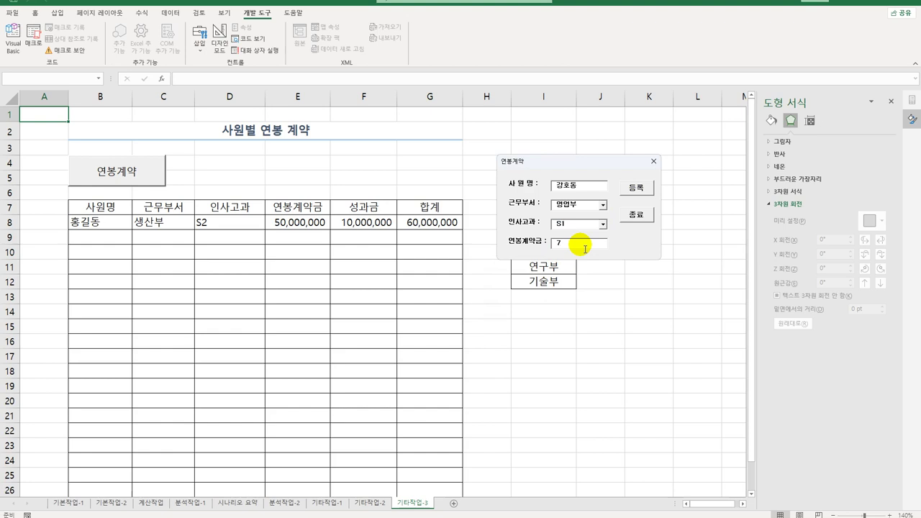
type("0000000")
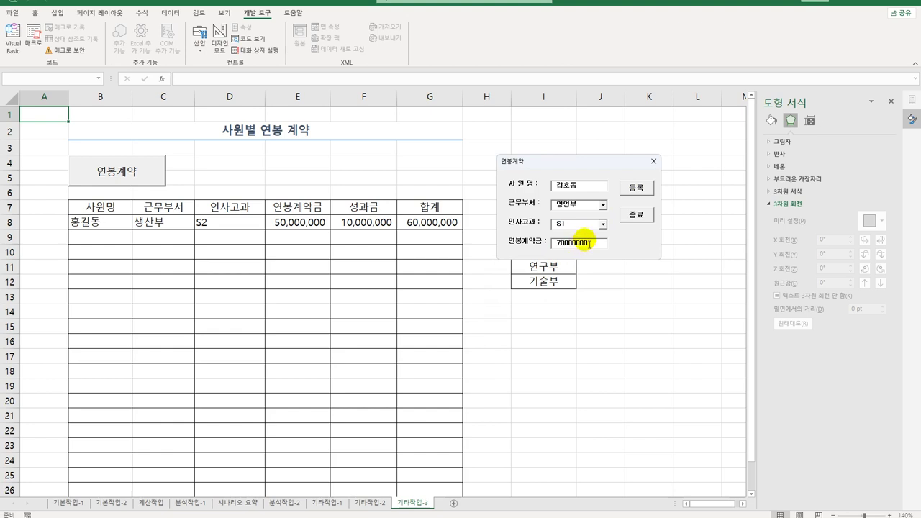
left_click(637, 189)
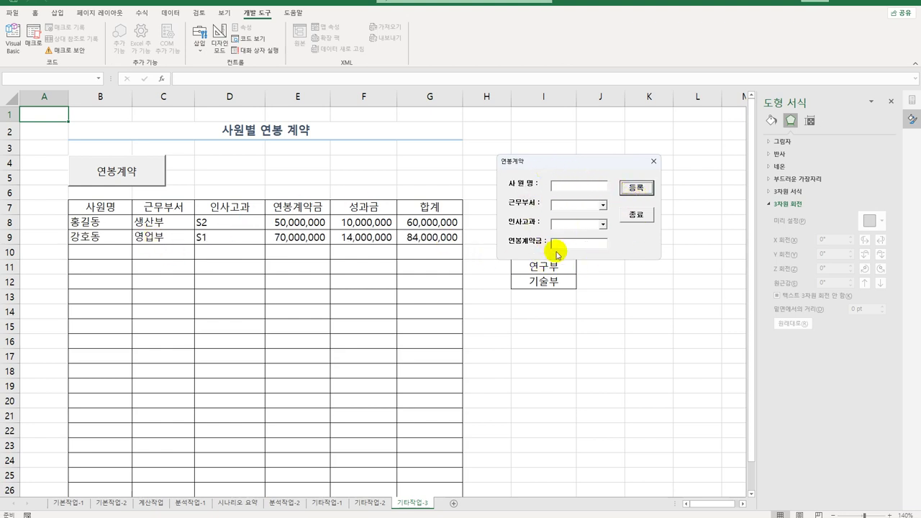
Step: End the 연봉계약 form, acknowledge its closing message and select cell I16
left_click(636, 217)
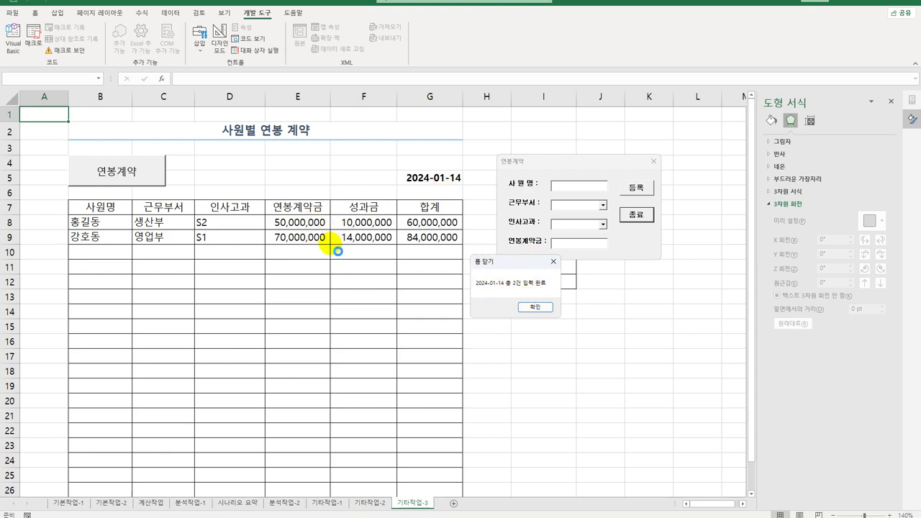
left_click(532, 306)
left_click(546, 340)
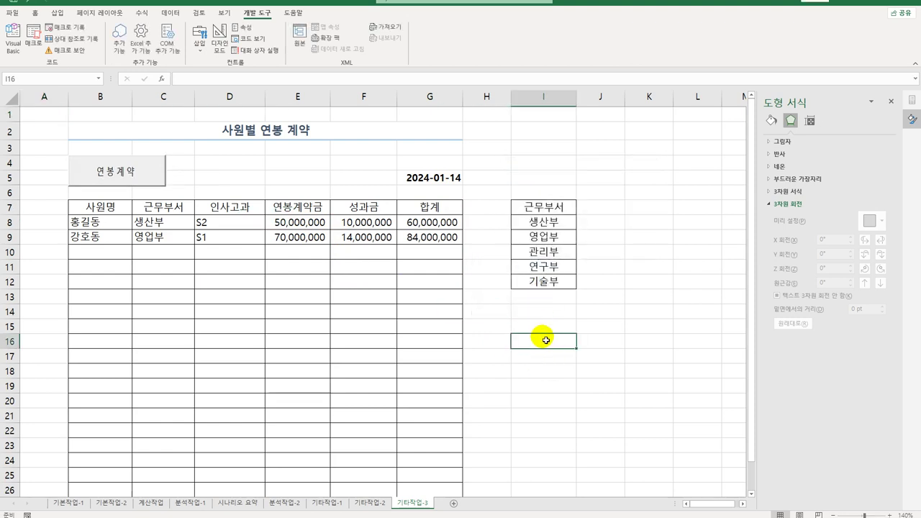